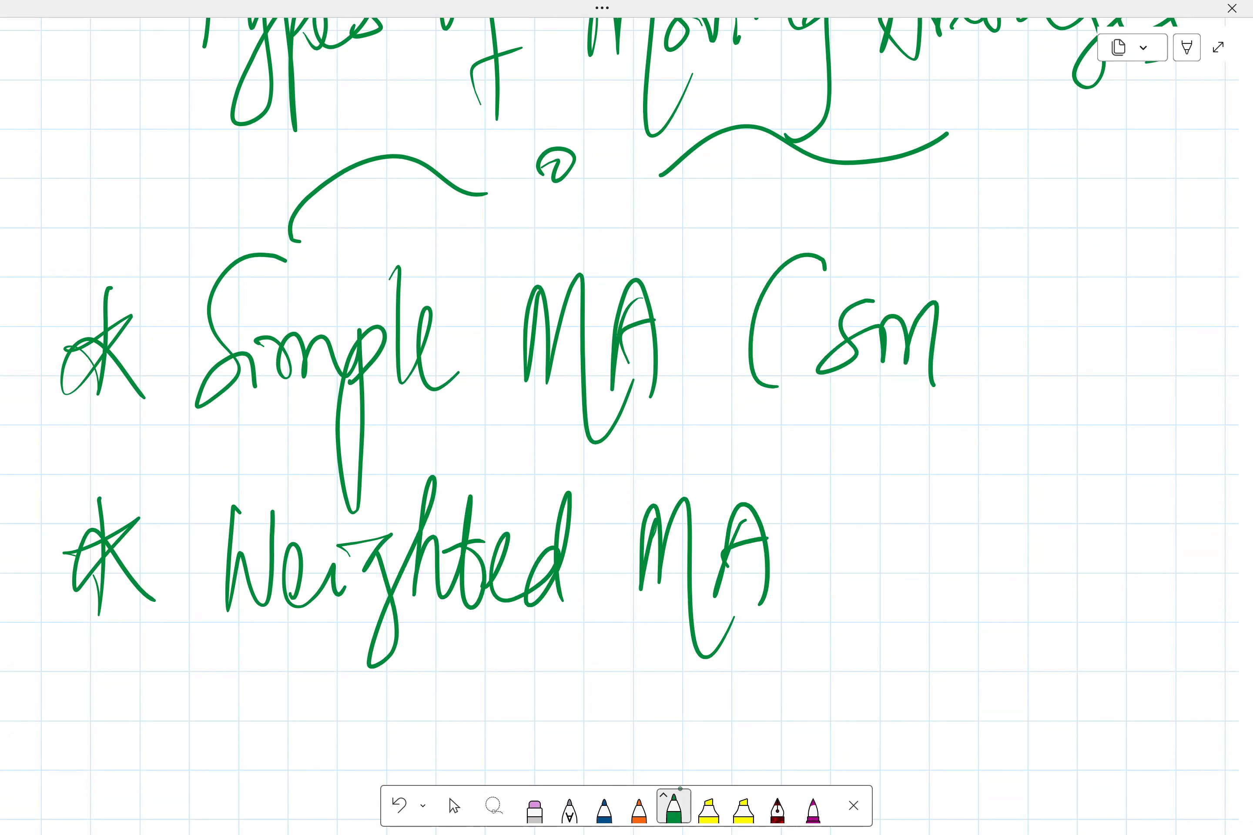
Complete the handwritten abbreviations "(SMA)" after Simple MA and "(WMA)" after Weighted MA on the whiteboard page
{"action": "left_click_drag", "start_coordinate": [1032, 279], "coordinate": [1062, 358]}
{"action": "mouse_move", "coordinate": [853, 481]}
{"action": "left_mouse_down"}
{"action": "mouse_move", "coordinate": [806, 575]}
{"action": "mouse_move", "coordinate": [825, 620]}
{"action": "left_mouse_up"}
{"action": "mouse_move", "coordinate": [879, 529]}
{"action": "left_mouse_down"}
{"action": "mouse_move", "coordinate": [897, 571]}
{"action": "mouse_move", "coordinate": [912, 505]}
{"action": "left_mouse_up"}
{"action": "mouse_move", "coordinate": [924, 566]}
{"action": "left_mouse_down"}
{"action": "mouse_move", "coordinate": [957, 517]}
{"action": "mouse_move", "coordinate": [992, 576]}
{"action": "left_mouse_up"}
{"action": "left_click_drag", "start_coordinate": [865, 518], "coordinate": [849, 576]}
{"action": "mouse_move", "coordinate": [1035, 510]}
{"action": "left_mouse_down"}
{"action": "mouse_move", "coordinate": [1016, 578]}
{"action": "mouse_move", "coordinate": [1050, 567]}
{"action": "left_mouse_up"}
{"action": "left_click_drag", "start_coordinate": [1014, 555], "coordinate": [1065, 528]}
{"action": "mouse_move", "coordinate": [1084, 486]}
{"action": "left_mouse_down"}
{"action": "mouse_move", "coordinate": [1111, 520]}
{"action": "mouse_move", "coordinate": [1075, 589]}
{"action": "left_mouse_up"}
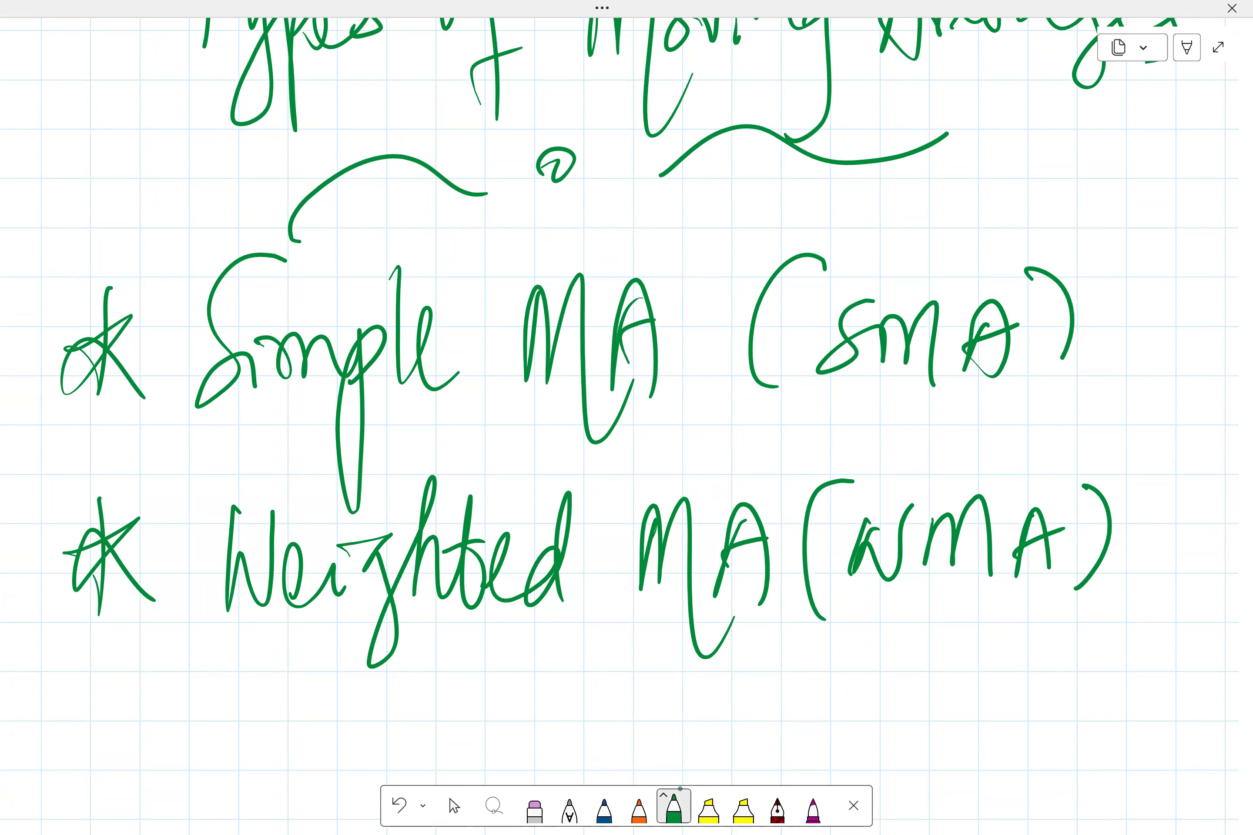
Handwrite a third bullet "Exponential MA (EMA)" below the Weighted MA line
{"action": "scroll", "coordinate": [627, 431], "scroll_direction": "down", "scroll_amount": 3}
{"action": "mouse_move", "coordinate": [140, 557]}
{"action": "left_mouse_down"}
{"action": "mouse_move", "coordinate": [139, 593]}
{"action": "mouse_move", "coordinate": [102, 644]}
{"action": "mouse_move", "coordinate": [162, 654]}
{"action": "left_mouse_up"}
{"action": "mouse_move", "coordinate": [277, 564]}
{"action": "left_mouse_down"}
{"action": "mouse_move", "coordinate": [224, 620]}
{"action": "mouse_move", "coordinate": [282, 604]}
{"action": "left_mouse_up"}
{"action": "mouse_move", "coordinate": [270, 596]}
{"action": "left_mouse_down"}
{"action": "mouse_move", "coordinate": [239, 616]}
{"action": "mouse_move", "coordinate": [360, 637]}
{"action": "mouse_move", "coordinate": [452, 598]}
{"action": "mouse_move", "coordinate": [596, 642]}
{"action": "left_mouse_up"}
{"action": "left_click_drag", "start_coordinate": [626, 529], "coordinate": [636, 620]}
{"action": "left_click_drag", "start_coordinate": [625, 569], "coordinate": [692, 569]}
{"action": "left_click_drag", "start_coordinate": [692, 572], "coordinate": [657, 630]}
{"action": "mouse_move", "coordinate": [731, 537]}
{"action": "left_mouse_down"}
{"action": "mouse_move", "coordinate": [734, 625]}
{"action": "mouse_move", "coordinate": [753, 628]}
{"action": "left_mouse_up"}
{"action": "mouse_move", "coordinate": [803, 627]}
{"action": "left_mouse_down"}
{"action": "mouse_move", "coordinate": [807, 550]}
{"action": "mouse_move", "coordinate": [849, 639]}
{"action": "left_mouse_up"}
{"action": "mouse_move", "coordinate": [864, 628]}
{"action": "left_mouse_down"}
{"action": "mouse_move", "coordinate": [890, 564]}
{"action": "mouse_move", "coordinate": [903, 633]}
{"action": "left_mouse_up"}
{"action": "left_click_drag", "start_coordinate": [871, 609], "coordinate": [917, 588]}
{"action": "mouse_move", "coordinate": [1021, 533]}
{"action": "left_mouse_down"}
{"action": "mouse_move", "coordinate": [981, 544]}
{"action": "mouse_move", "coordinate": [992, 637]}
{"action": "left_mouse_up"}
{"action": "mouse_move", "coordinate": [1043, 561]}
{"action": "left_mouse_down"}
{"action": "mouse_move", "coordinate": [1014, 607]}
{"action": "mouse_move", "coordinate": [1065, 609]}
{"action": "mouse_move", "coordinate": [1091, 631]}
{"action": "left_mouse_up"}
{"action": "mouse_move", "coordinate": [1143, 549]}
{"action": "left_mouse_down"}
{"action": "mouse_move", "coordinate": [1116, 614]}
{"action": "mouse_move", "coordinate": [1133, 618]}
{"action": "left_mouse_up"}
{"action": "left_click_drag", "start_coordinate": [1148, 575], "coordinate": [1105, 585]}
{"action": "left_click_drag", "start_coordinate": [1162, 518], "coordinate": [1151, 634]}
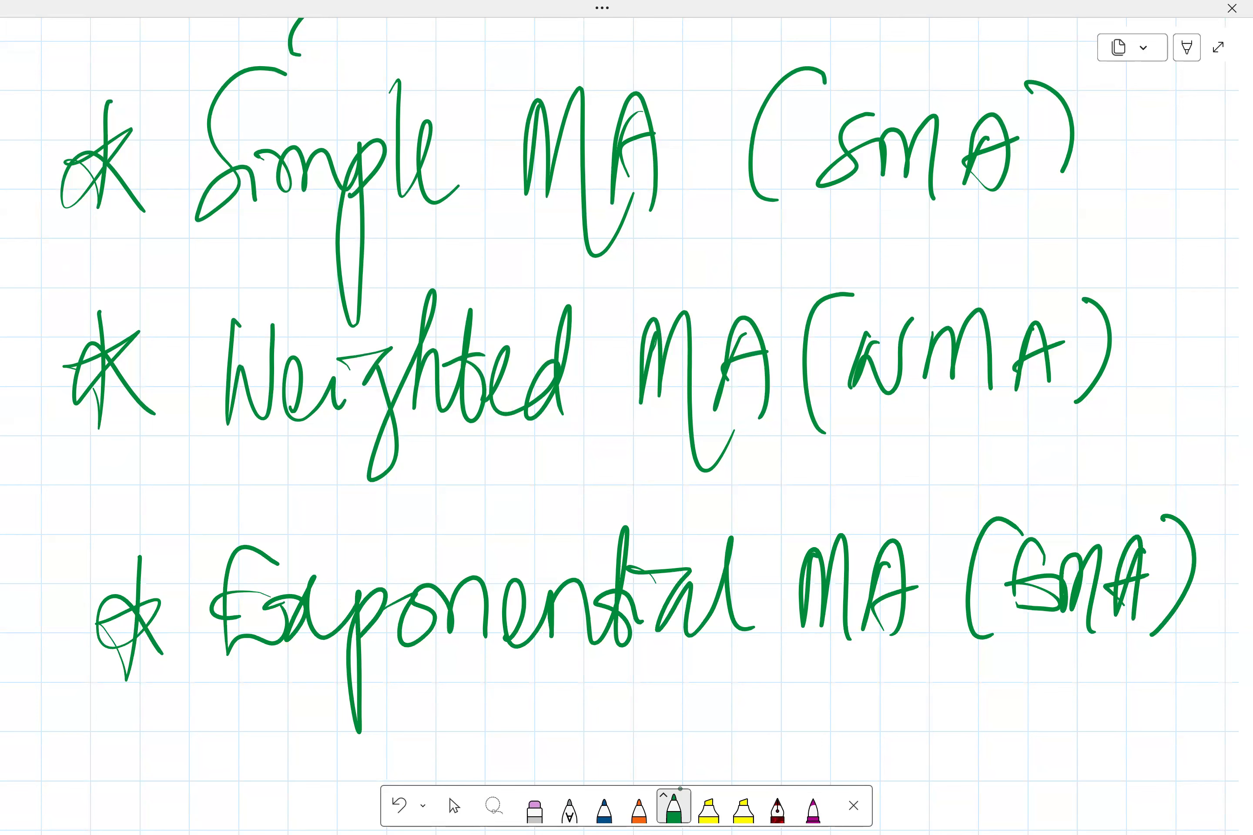
Leave the full-screen drawing view and switch to the Excel moving-average workbook
{"action": "left_click", "coordinate": [455, 806]}
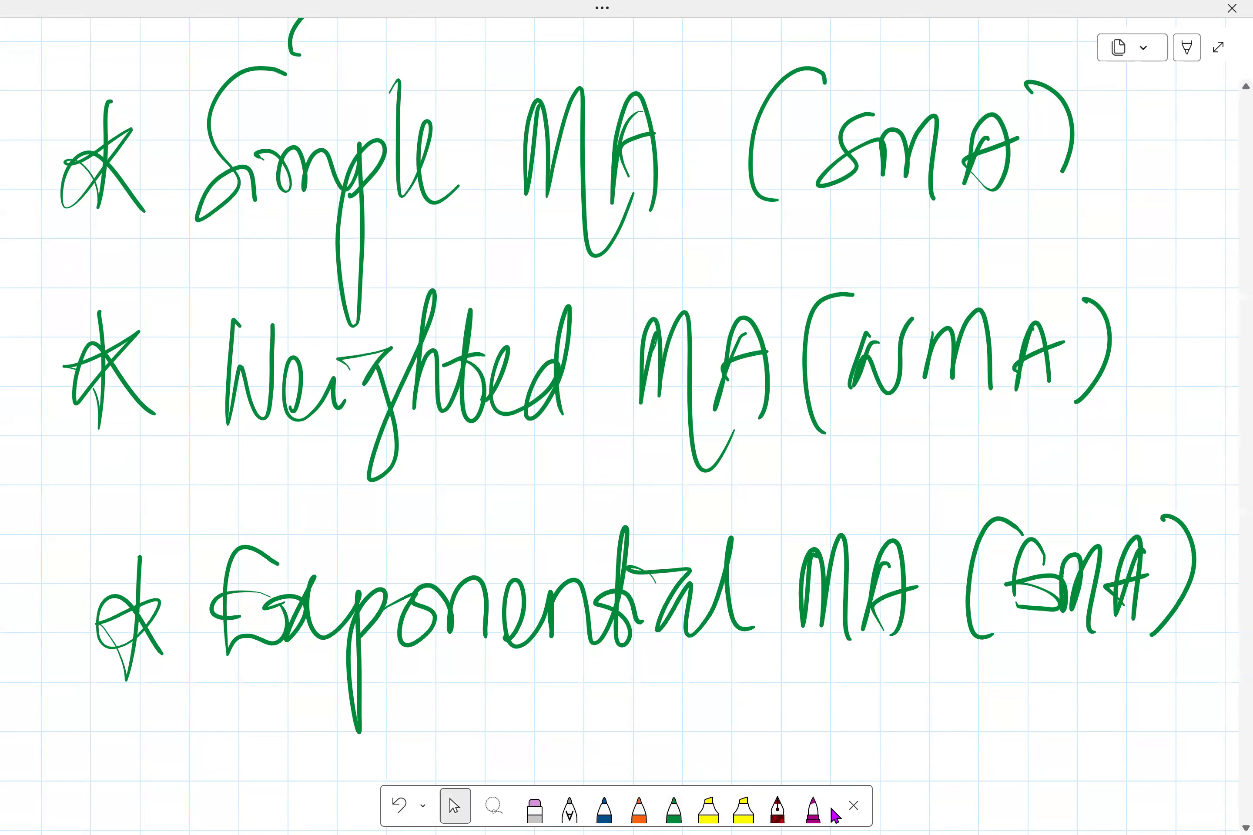
{"action": "left_click", "coordinate": [1216, 48]}
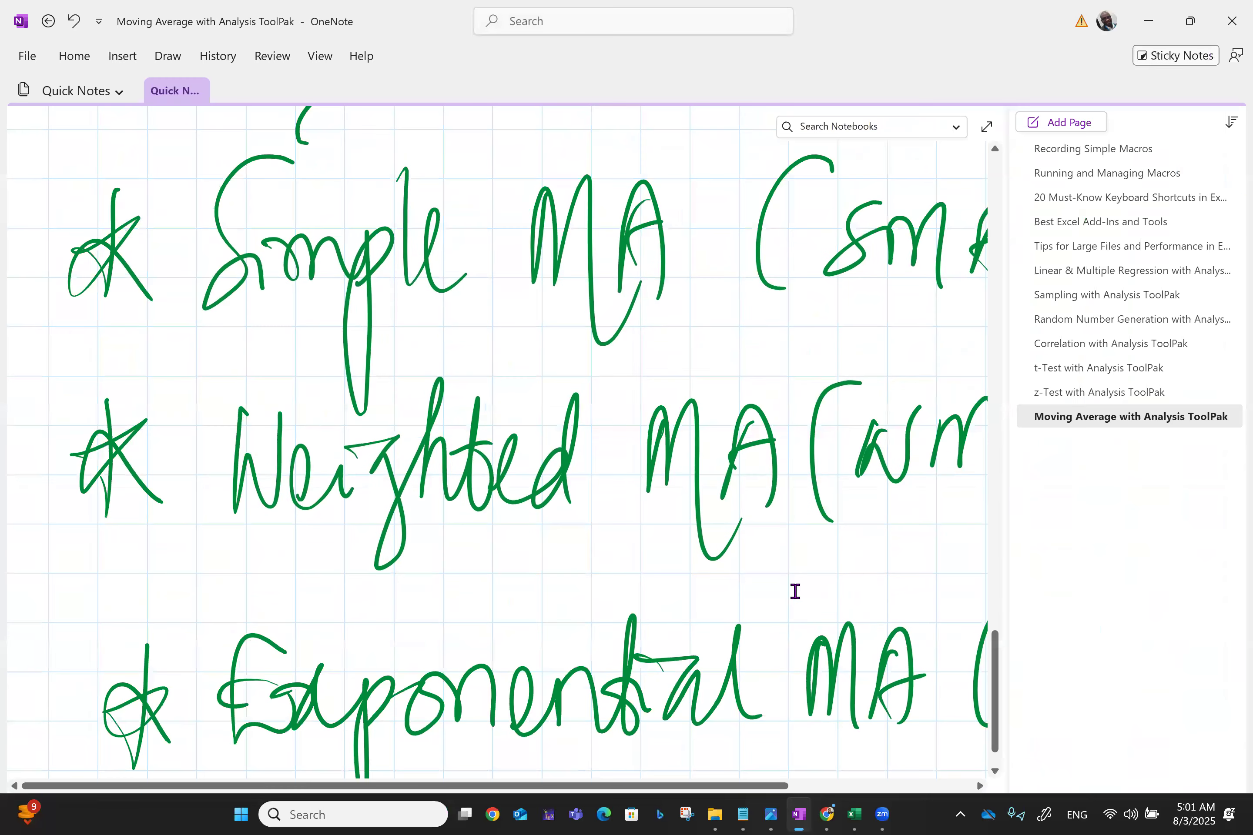
{"action": "left_click", "coordinate": [854, 815]}
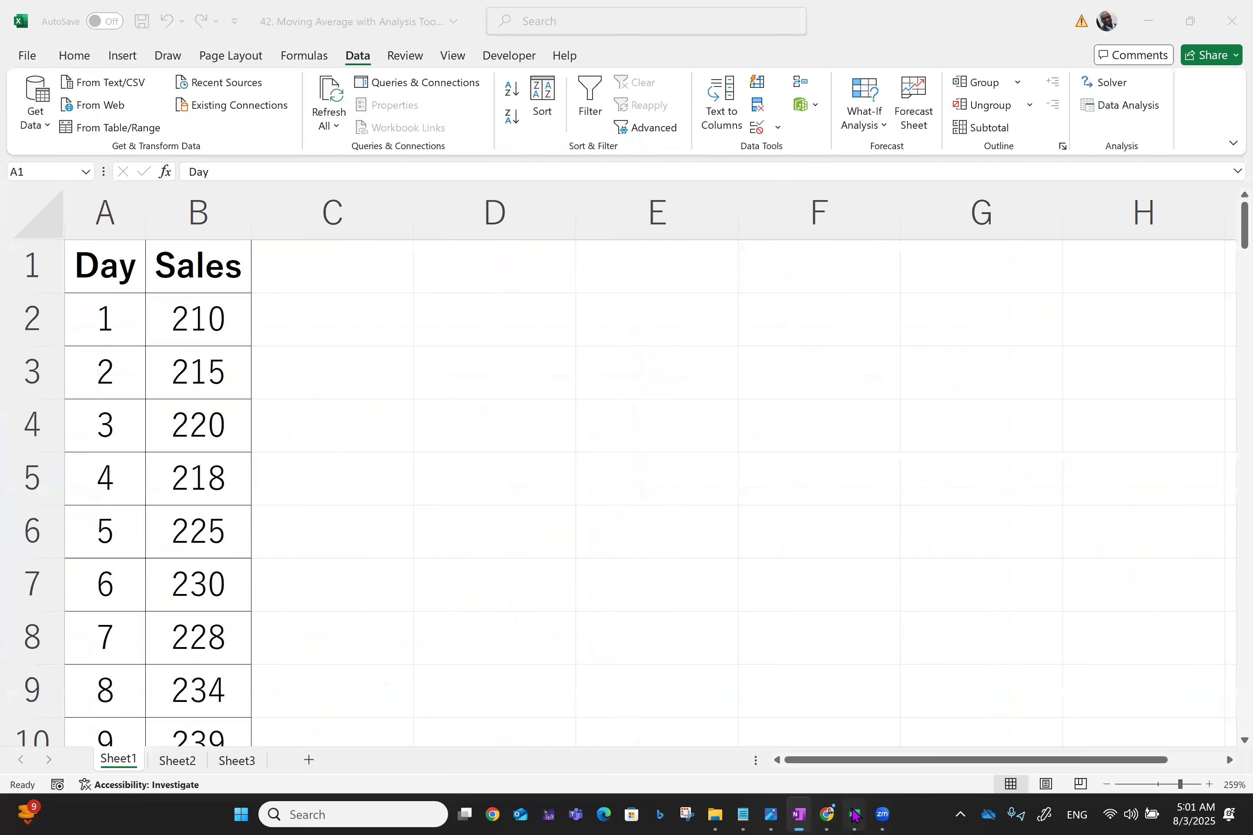
Review the Day and Sales data down the worksheet and across the sheets
{"action": "scroll", "coordinate": [855, 815], "scroll_direction": "down", "scroll_amount": 12}
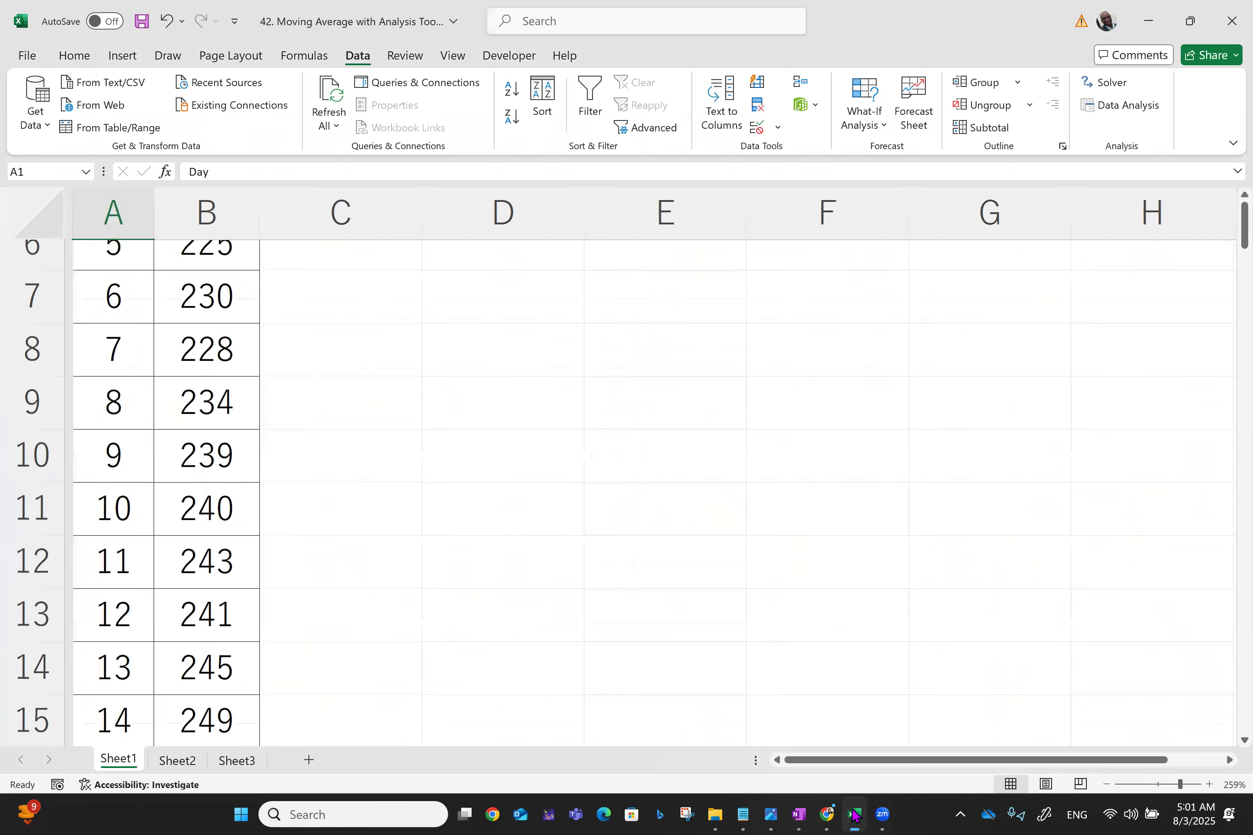
{"action": "scroll", "coordinate": [854, 815], "scroll_direction": "down", "scroll_amount": 14}
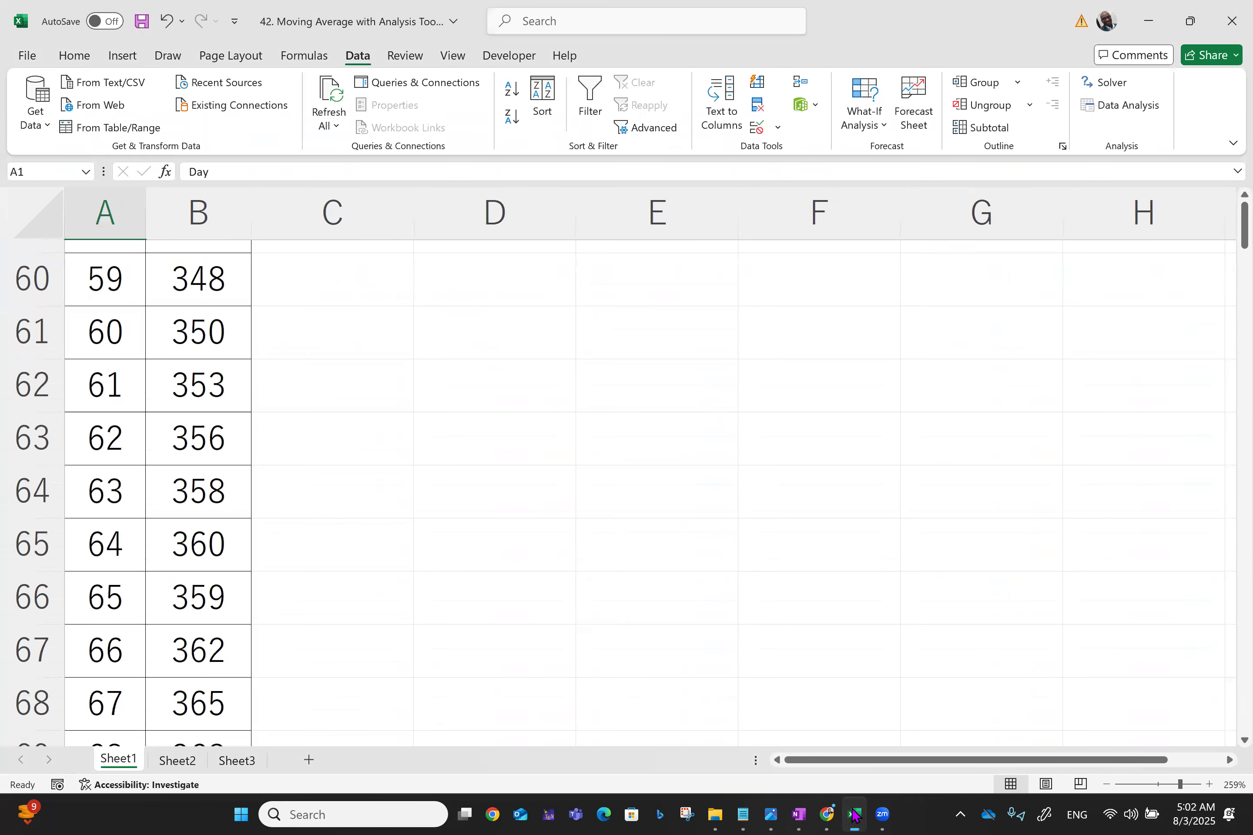
{"action": "scroll", "coordinate": [854, 815], "scroll_direction": "down", "scroll_amount": 5}
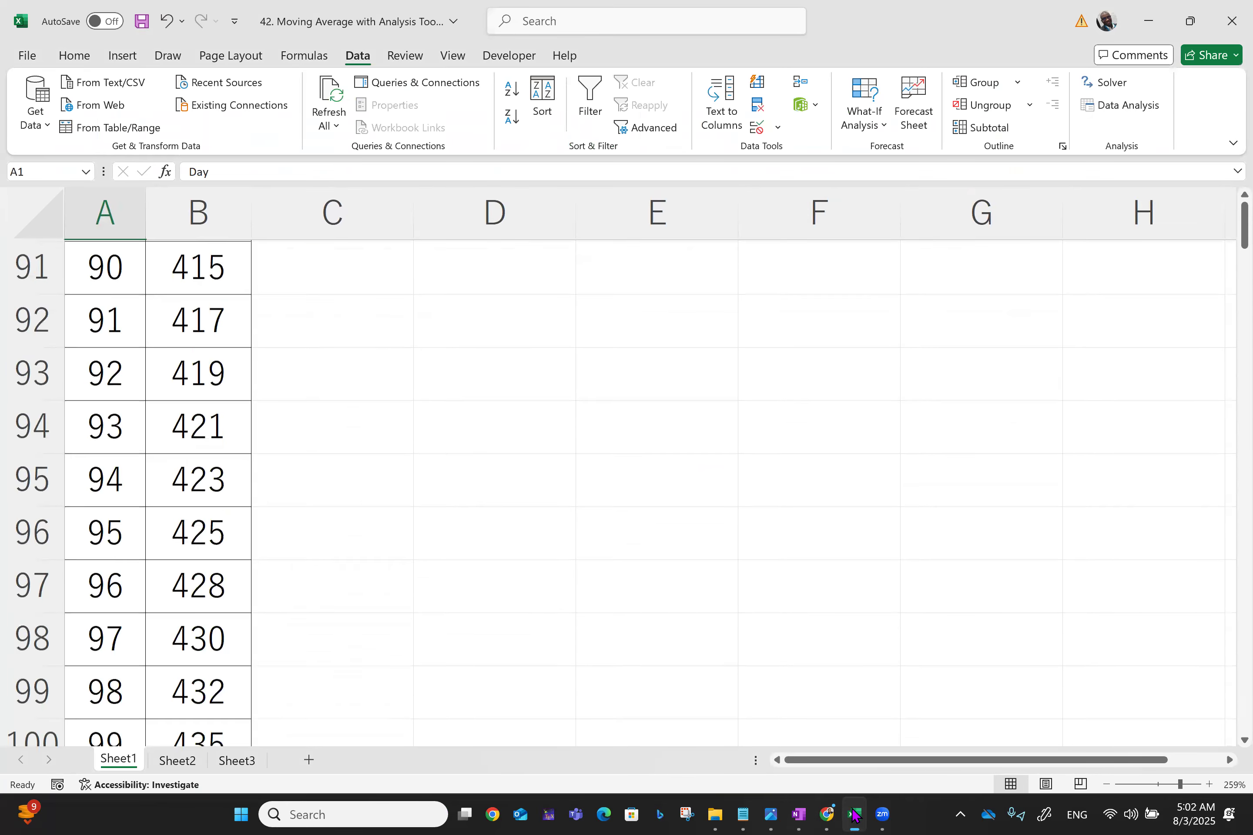
{"action": "scroll", "coordinate": [855, 815], "scroll_direction": "up", "scroll_amount": 3}
{"action": "scroll", "coordinate": [854, 815], "scroll_direction": "up", "scroll_amount": 20}
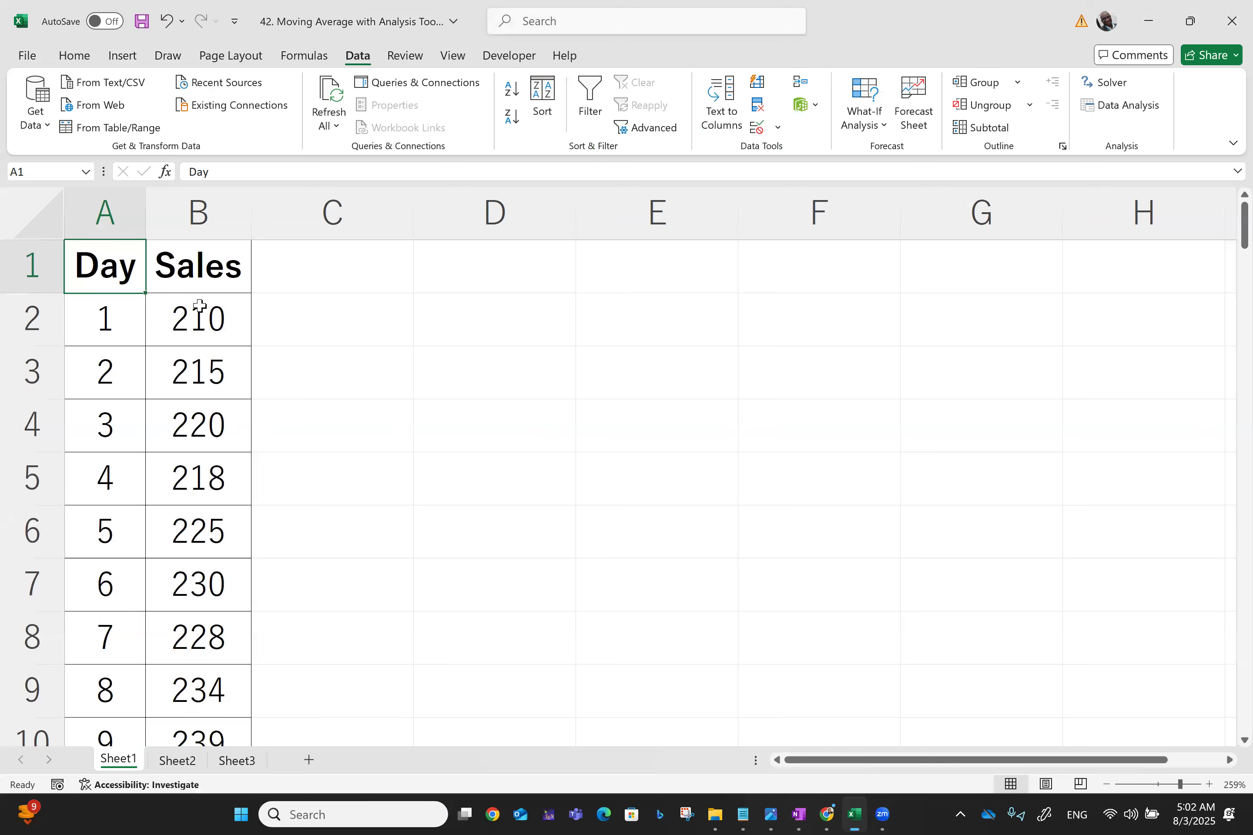
{"action": "left_click", "coordinate": [192, 367]}
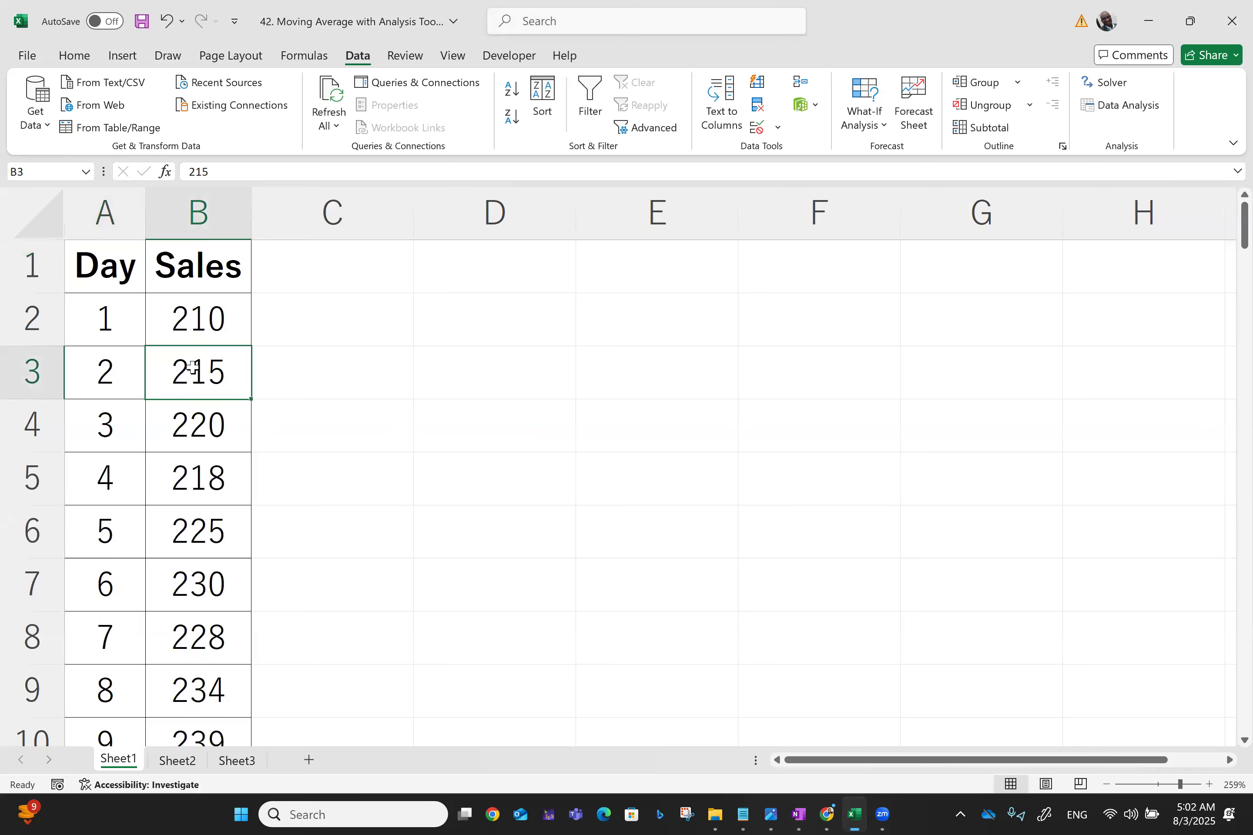
{"action": "left_click", "coordinate": [203, 424]}
{"action": "left_click", "coordinate": [171, 772]}
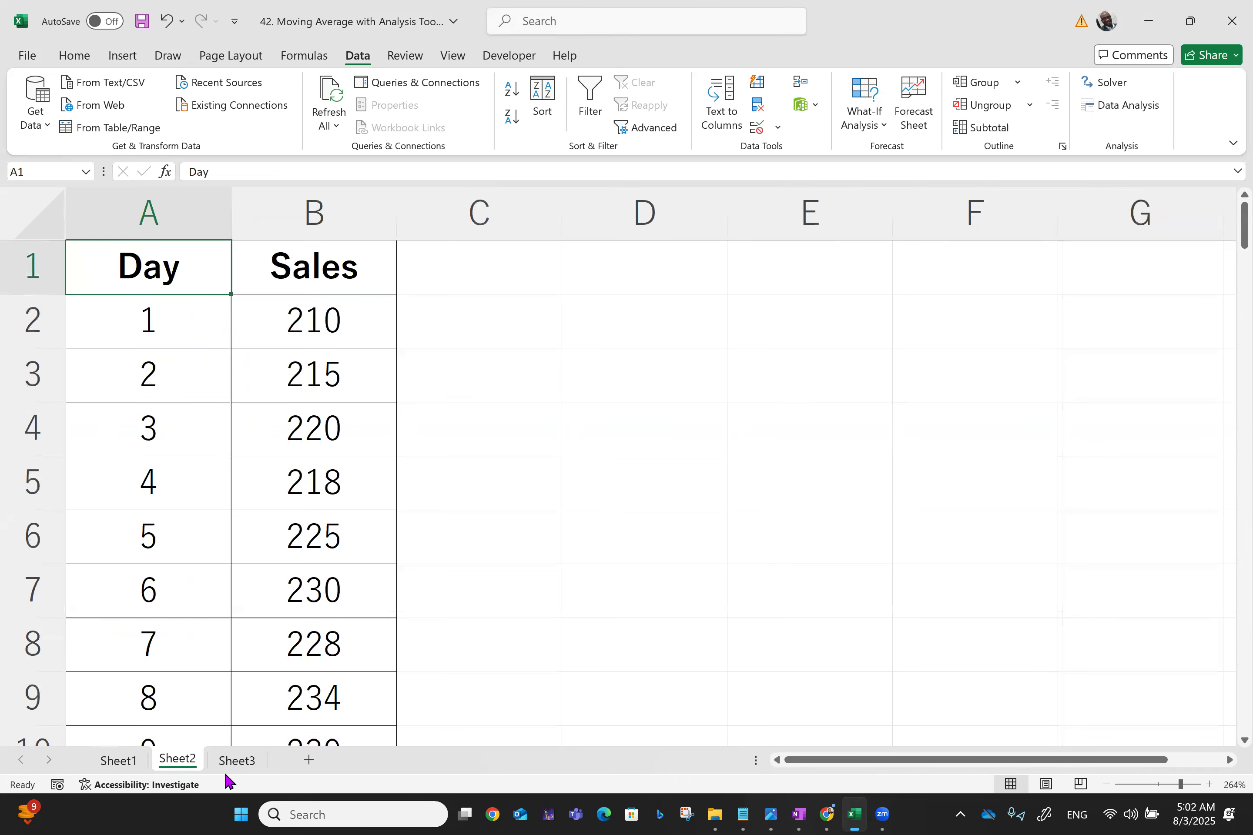
{"action": "left_click", "coordinate": [133, 757]}
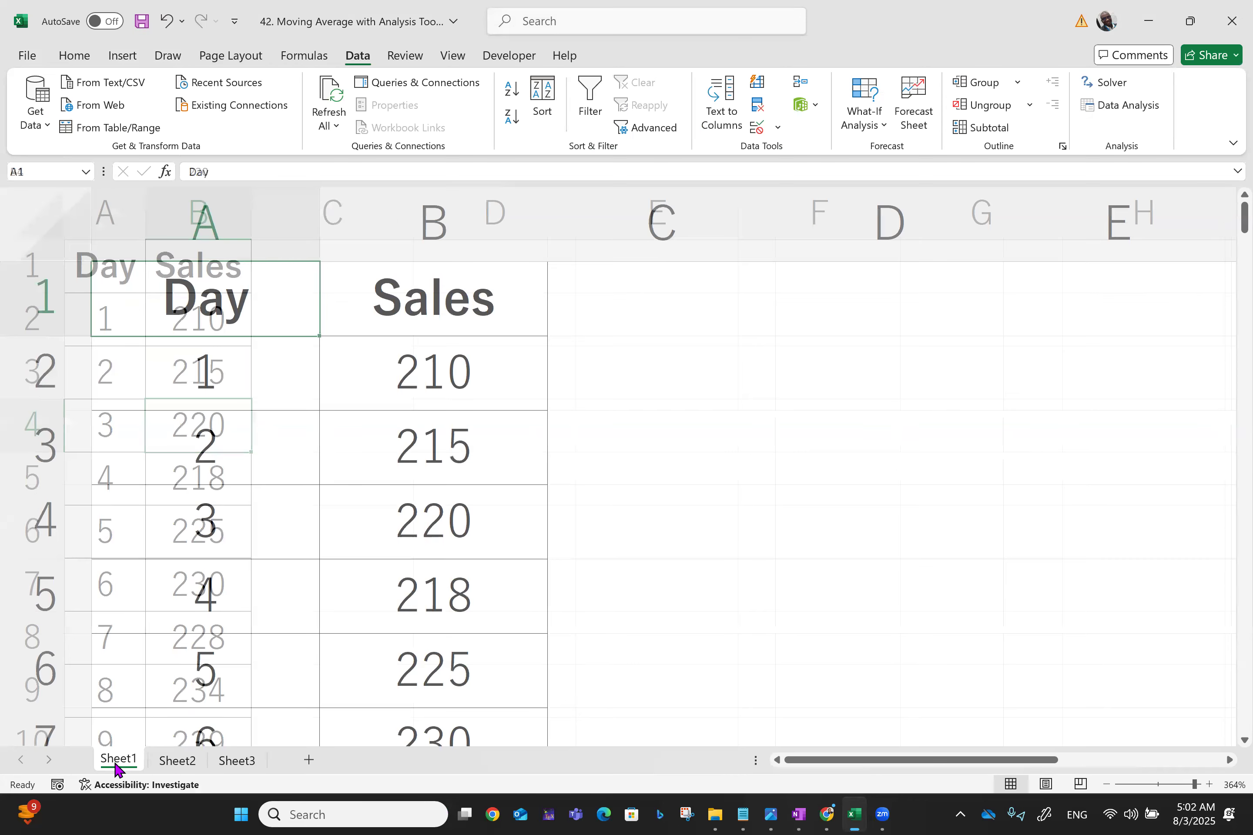
{"action": "key", "text": "Up"}
{"action": "key", "text": "Up"}
{"action": "key", "text": "Up"}
{"action": "key", "text": "Left"}
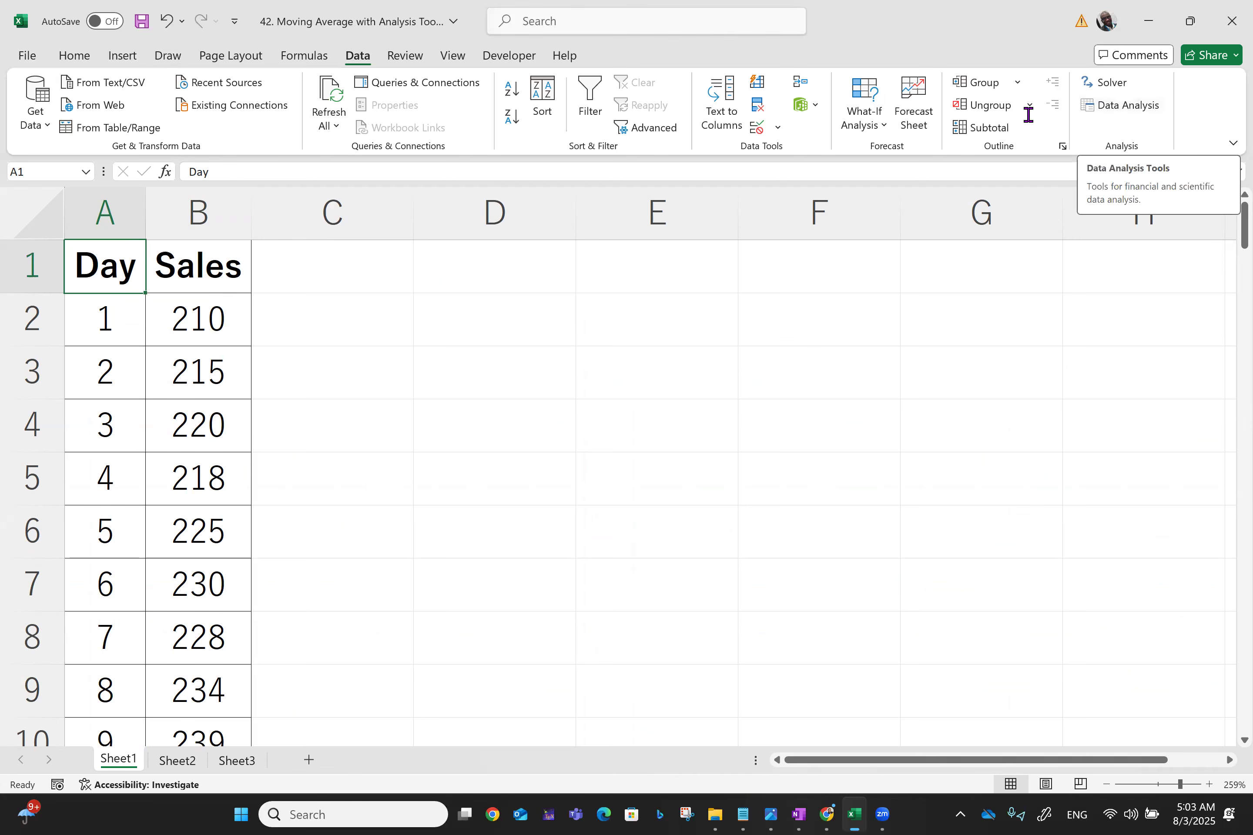
Disable the Analysis ToolPak add-in through Excel Options' Excel Add-ins manager
{"action": "left_click", "coordinate": [28, 55]}
{"action": "left_click", "coordinate": [39, 763]}
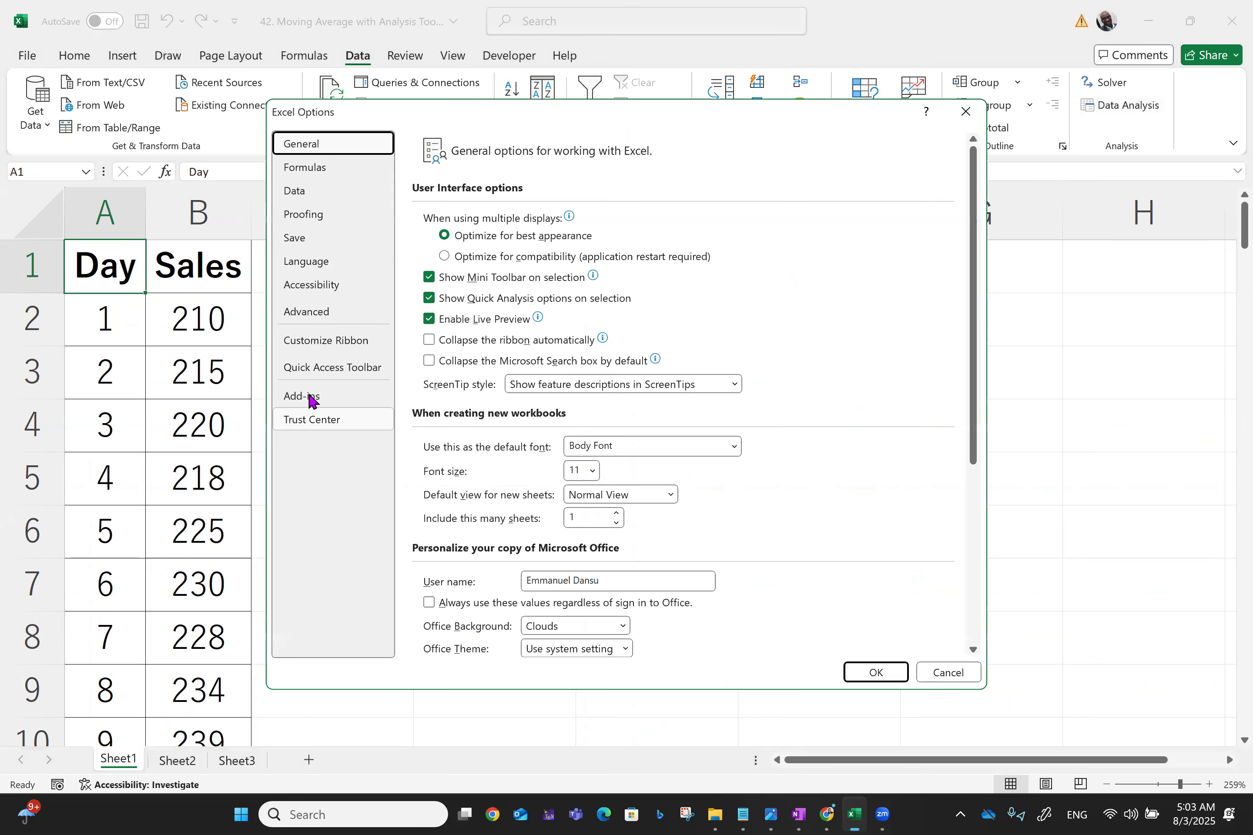
{"action": "left_click", "coordinate": [309, 397]}
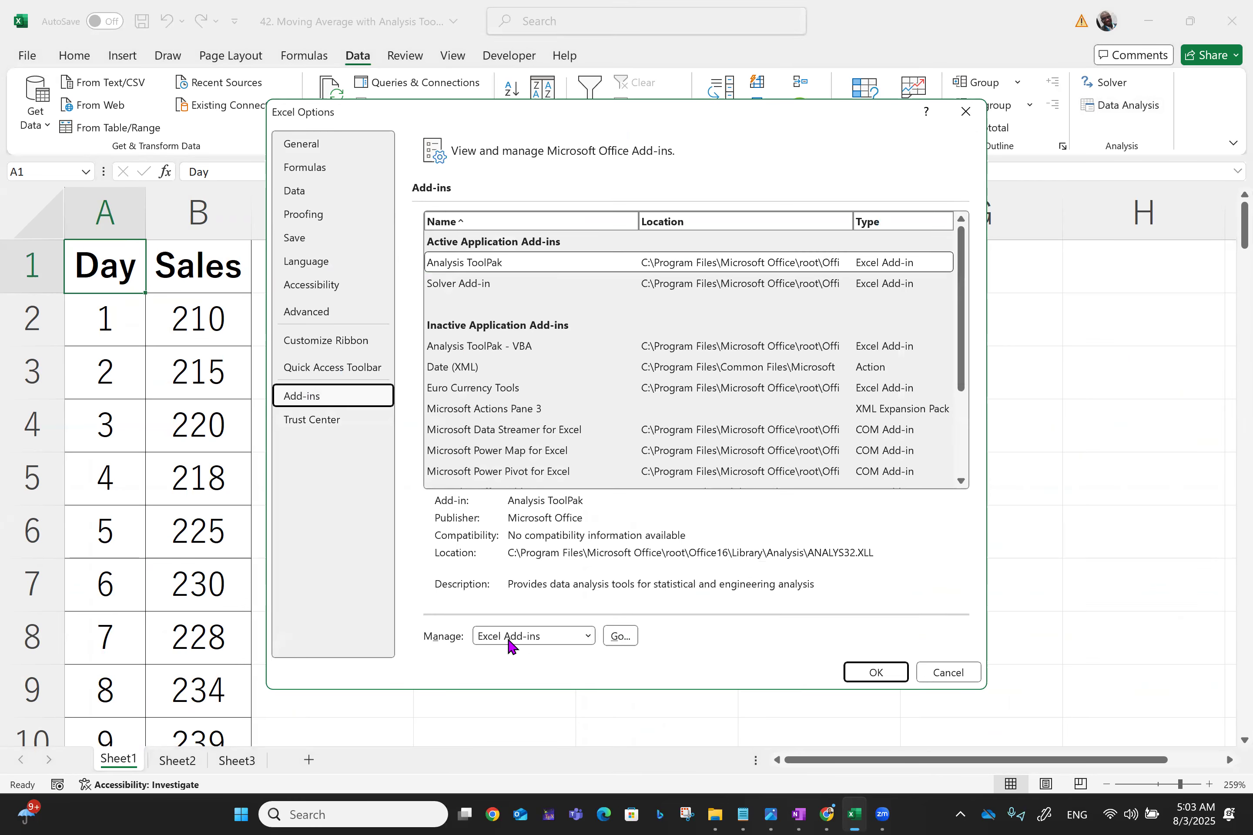
{"action": "left_click", "coordinate": [619, 639]}
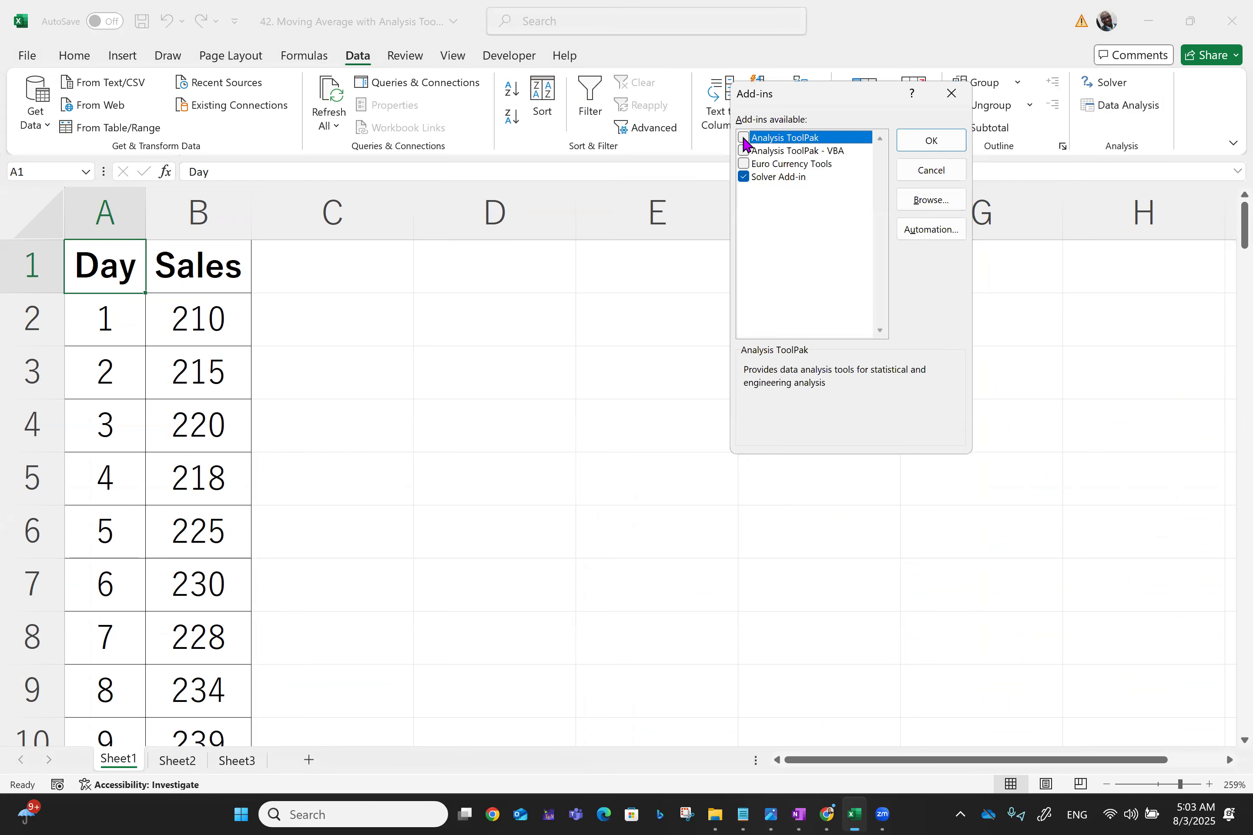
{"action": "left_click", "coordinate": [949, 141]}
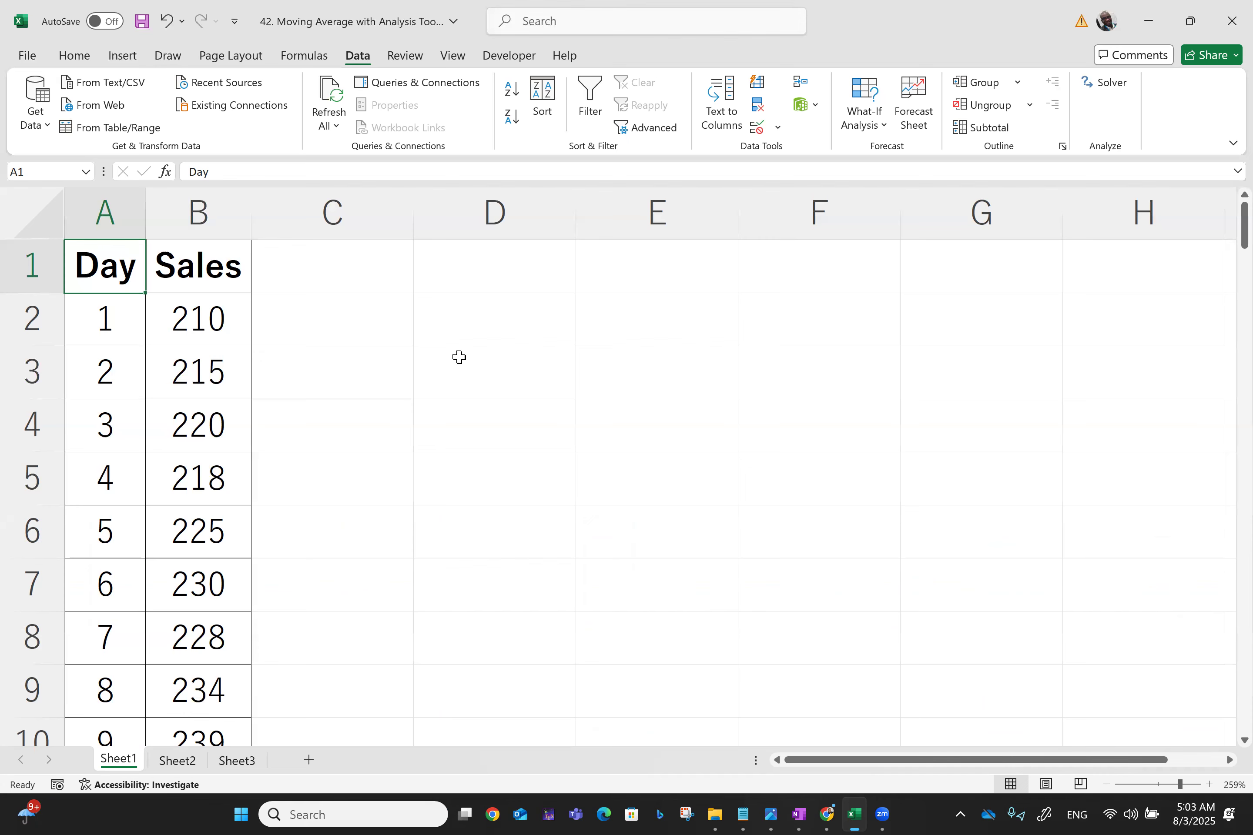
Enable the Analysis ToolPak add-in through Excel Options' Excel Add-ins manager
{"action": "left_click", "coordinate": [27, 56]}
{"action": "left_click", "coordinate": [54, 776]}
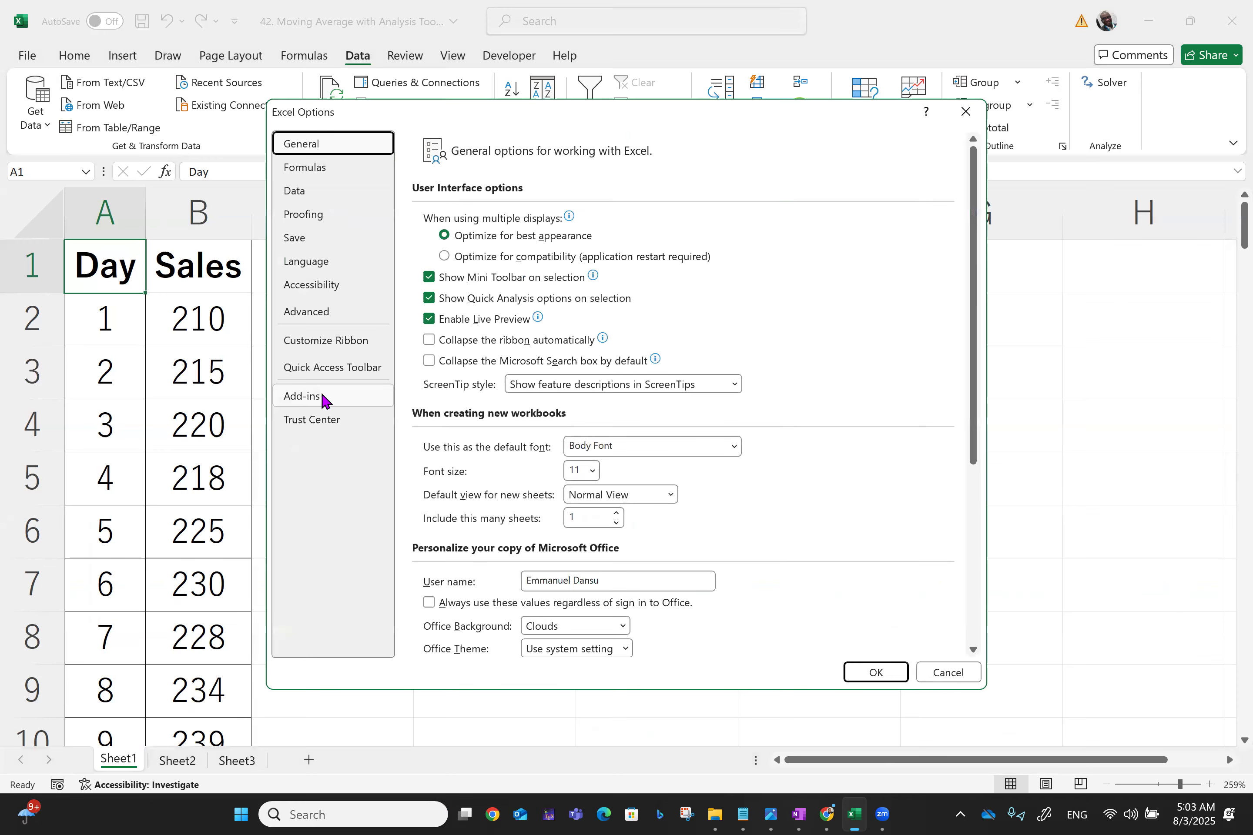
{"action": "left_click", "coordinate": [324, 401]}
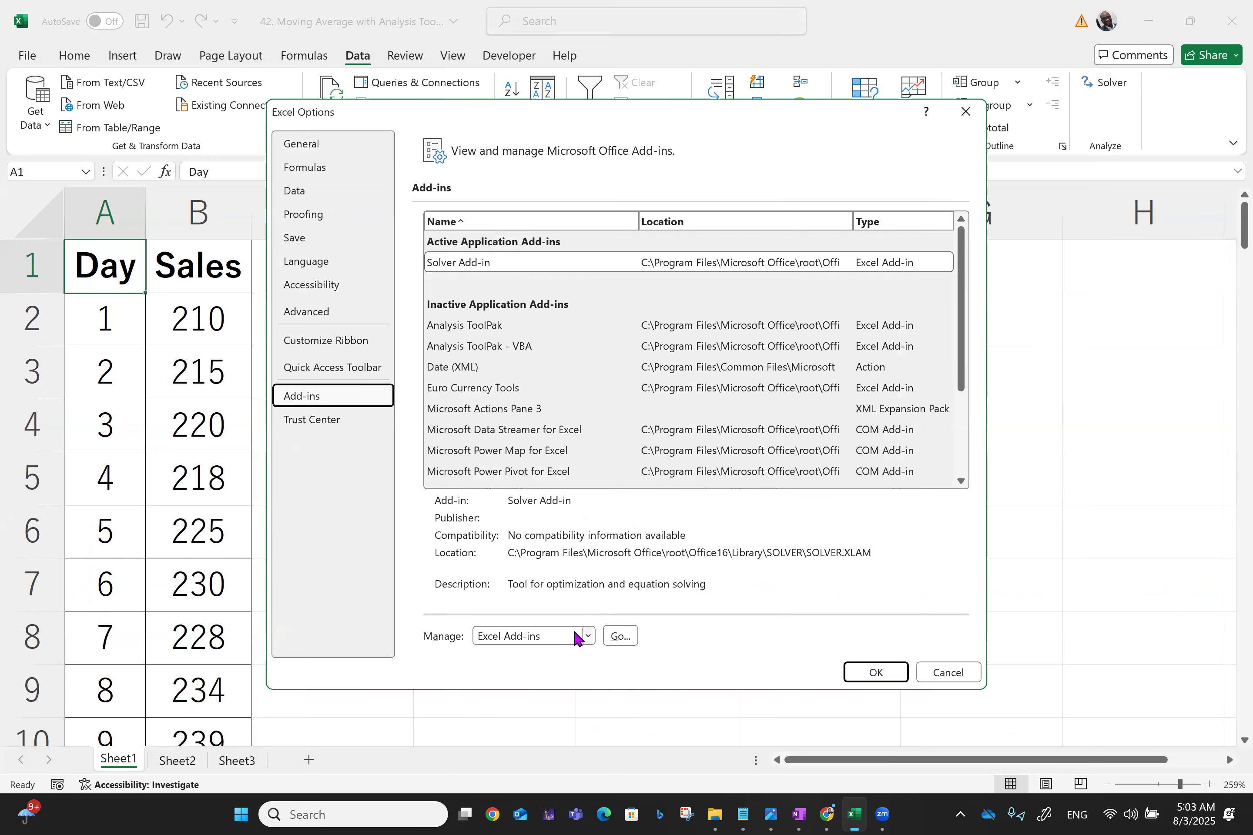
{"action": "left_click", "coordinate": [619, 637]}
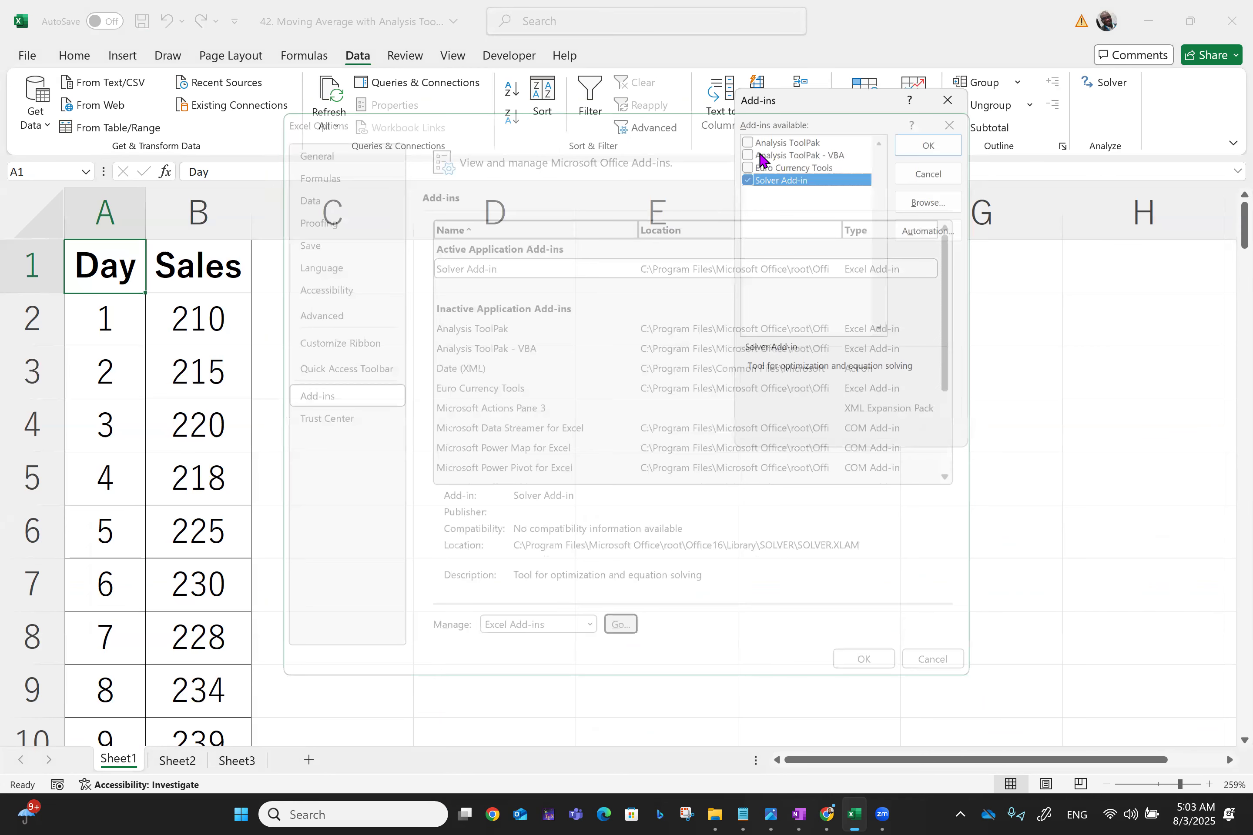
{"action": "left_click", "coordinate": [743, 139]}
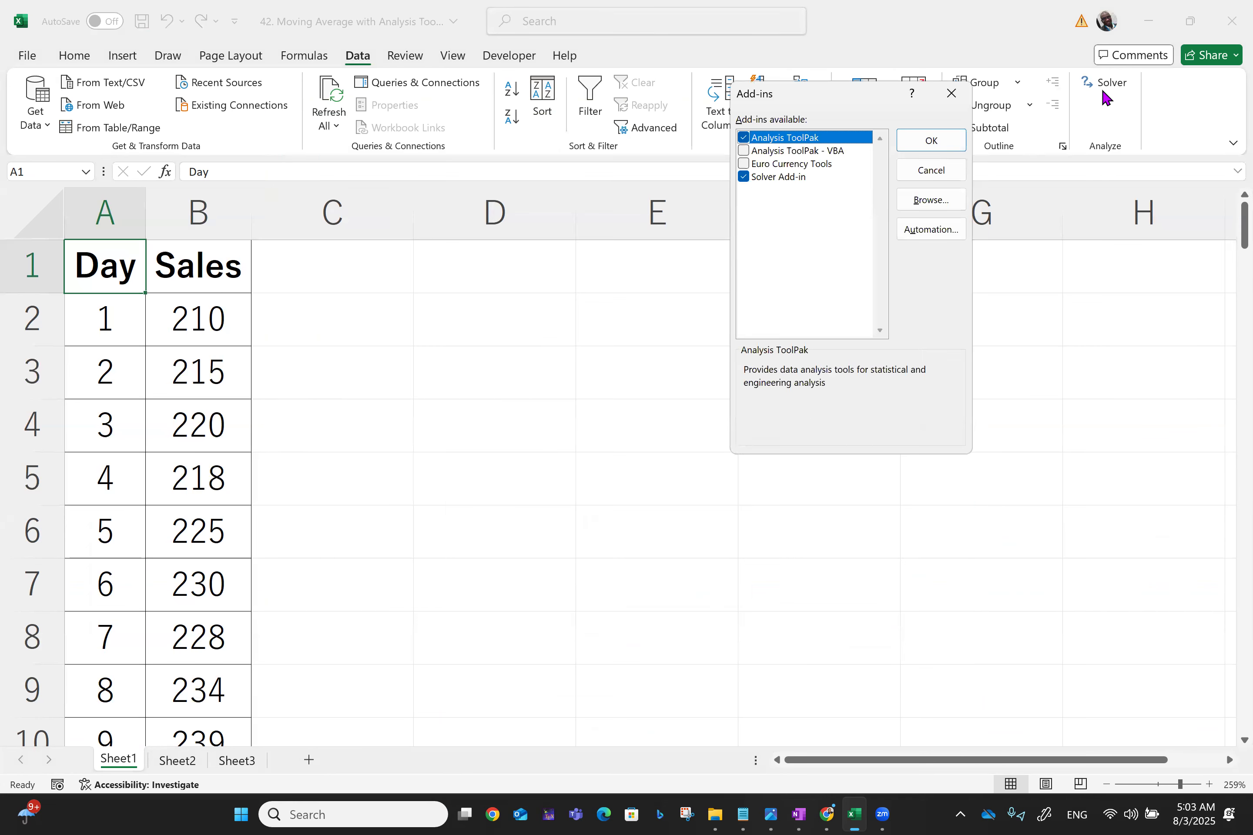
{"action": "left_click", "coordinate": [925, 143]}
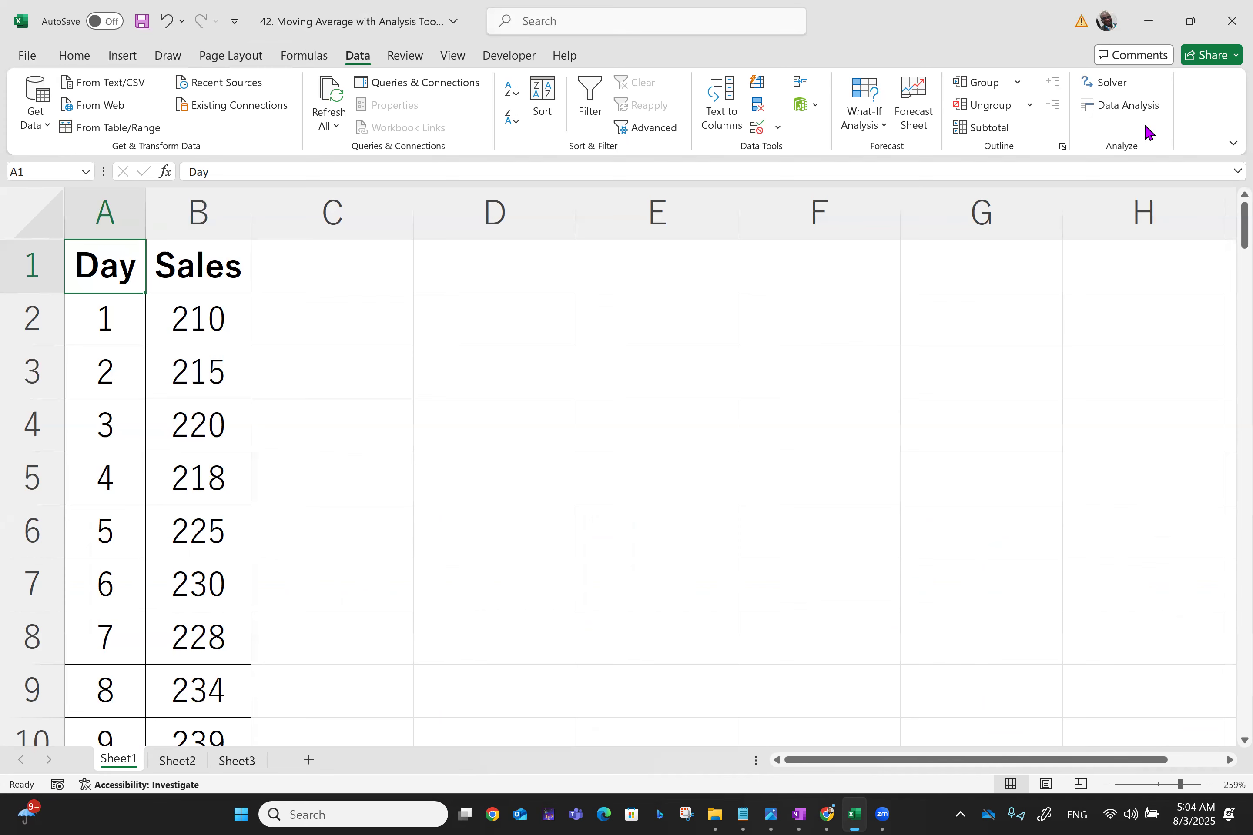
Browse Sheet2 and Sheet3, then return to Sheet1
{"action": "left_click", "coordinate": [176, 760]}
{"action": "left_click", "coordinate": [246, 760]}
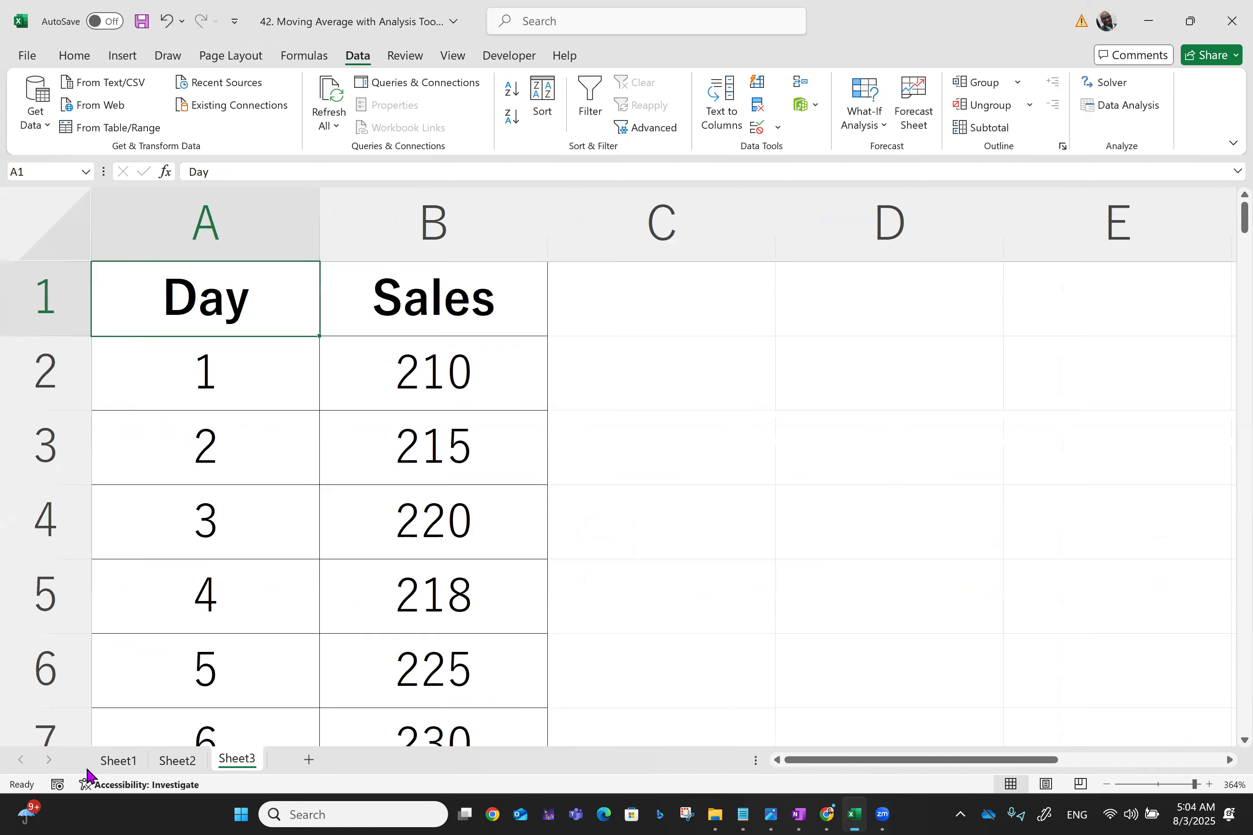
{"action": "left_click", "coordinate": [113, 761]}
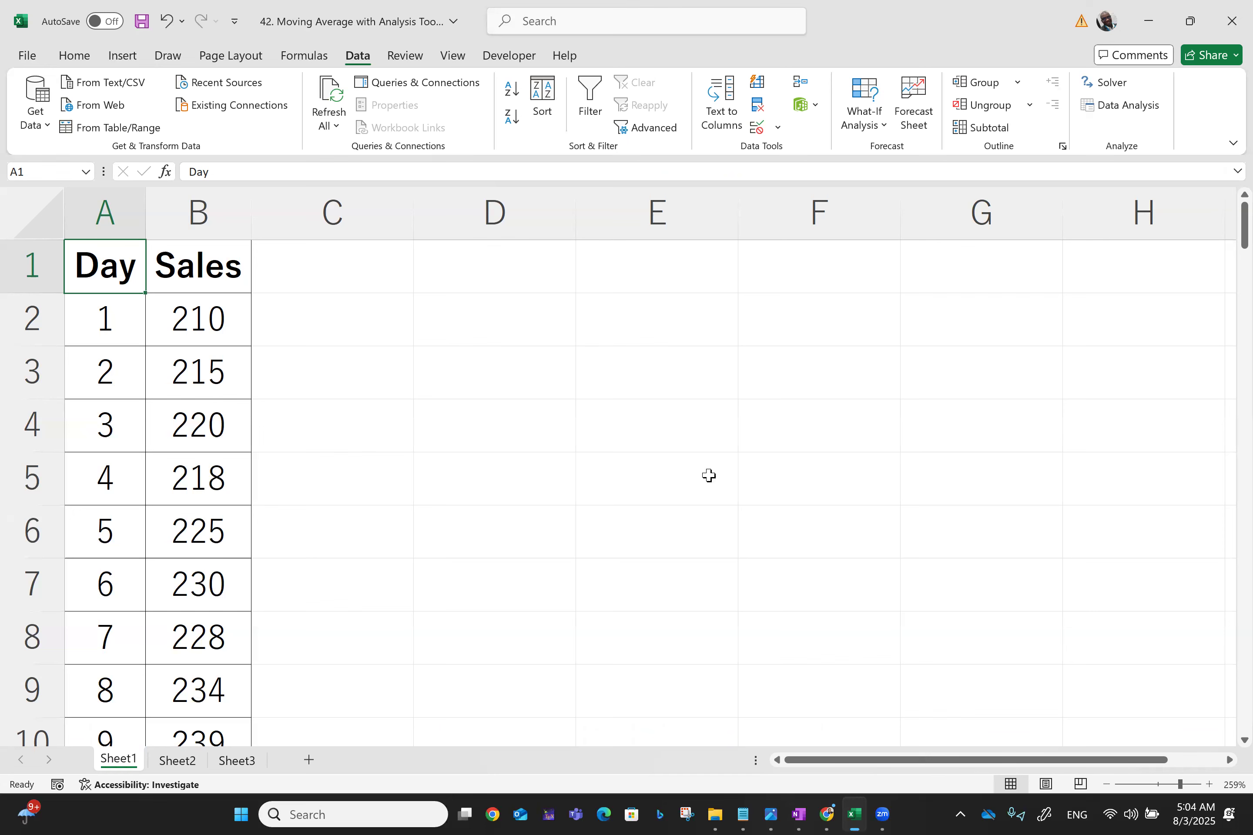
Launch the Moving Average analysis tool and set its input range to $B$1:$B$101
{"action": "left_click", "coordinate": [1136, 108]}
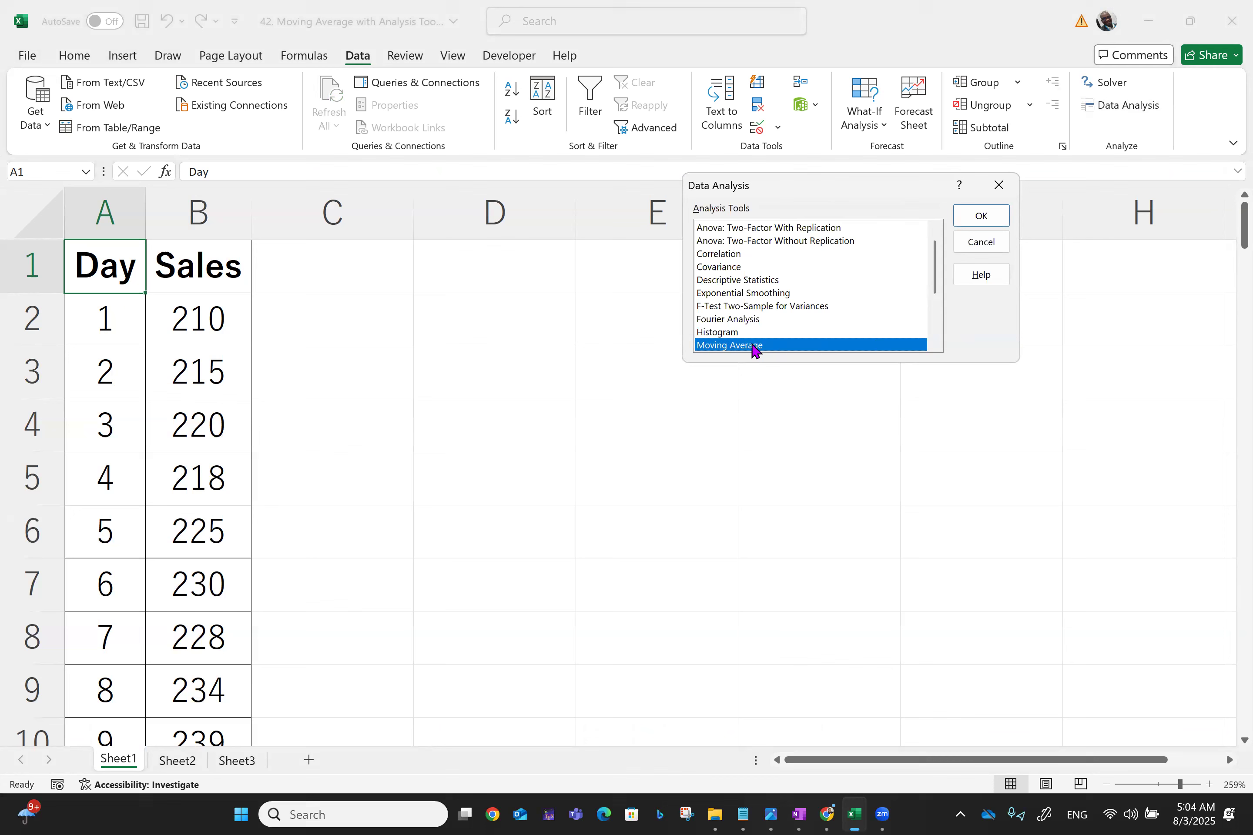
{"action": "left_click", "coordinate": [975, 221]}
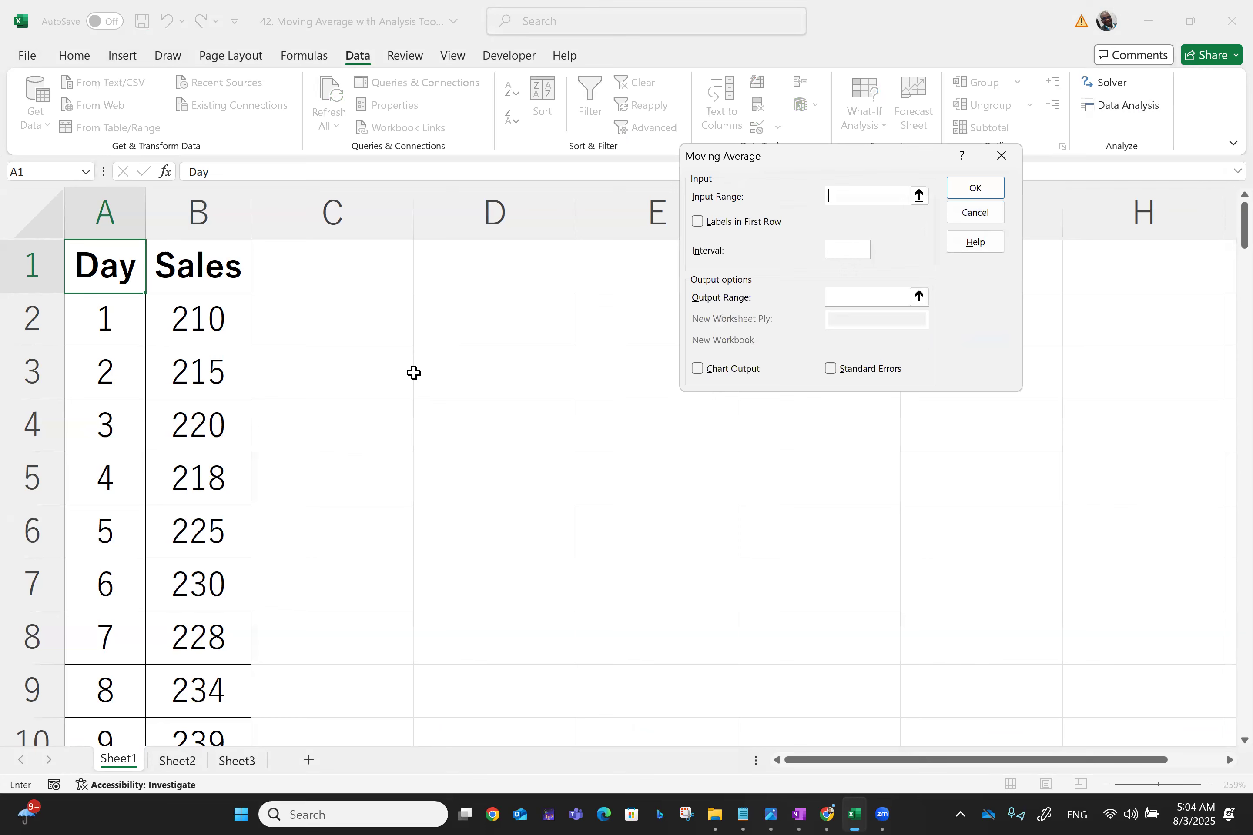
{"action": "left_click", "coordinate": [199, 266]}
{"action": "key", "text": "shift+Down"}
{"action": "key", "text": "shift+Down"}
{"action": "key", "text": "shift+Down"}
{"action": "key", "text": "shift+Down"}
{"action": "key", "text": "shift+Down"}
{"action": "key", "text": "shift+Down"}
{"action": "key", "text": "shift+Down"}
{"action": "key", "text": "shift+Down"}
{"action": "key", "text": "shift+Down"}
{"action": "key", "text": "shift+Down"}
{"action": "key", "text": "shift+Down"}
{"action": "key", "text": "shift+Down"}
{"action": "key", "text": "shift+Down"}
{"action": "key", "text": "shift+Down"}
{"action": "key", "text": "shift+Down"}
{"action": "key", "text": "shift+Down"}
{"action": "key", "text": "shift+Down"}
{"action": "key", "text": "shift+Down"}
{"action": "key", "text": "shift+Down"}
{"action": "key", "text": "shift+Down"}
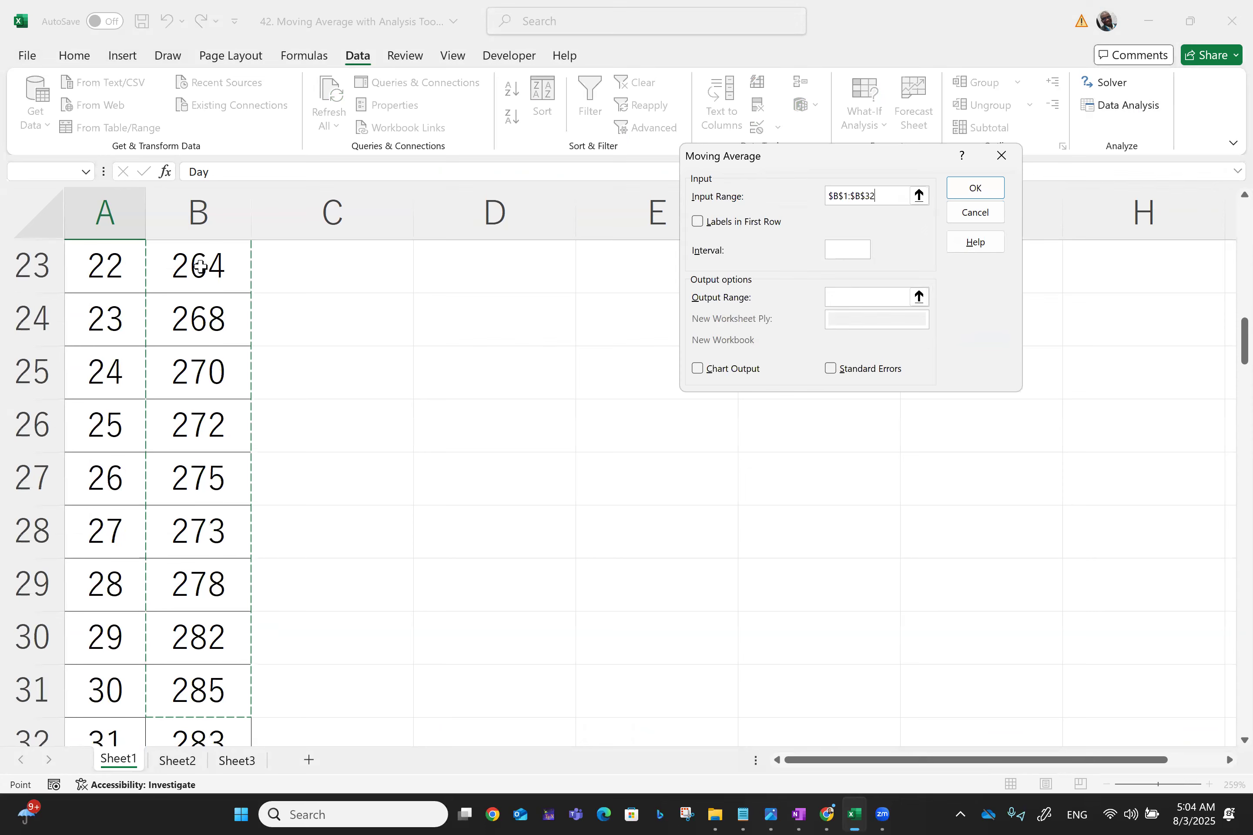
{"action": "key", "text": "shift+Down"}
{"action": "key", "text": "shift+Down"}
{"action": "key", "text": "shift+Down"}
{"action": "key", "text": "shift+Down"}
{"action": "key", "text": "shift+Down"}
{"action": "key", "text": "shift+Down"}
{"action": "key", "text": "shift+Down"}
{"action": "key", "text": "shift+Down"}
{"action": "key", "text": "shift+Down"}
{"action": "key", "text": "shift+Down"}
{"action": "key", "text": "shift+Down"}
{"action": "key", "text": "shift+Down"}
{"action": "key", "text": "shift+Down"}
{"action": "key", "text": "shift+Down"}
{"action": "key", "text": "shift+Down"}
{"action": "key", "text": "shift+Down"}
{"action": "key", "text": "shift+Down"}
{"action": "key", "text": "shift+Down"}
{"action": "key", "text": "shift+Down"}
{"action": "key", "text": "shift+Down"}
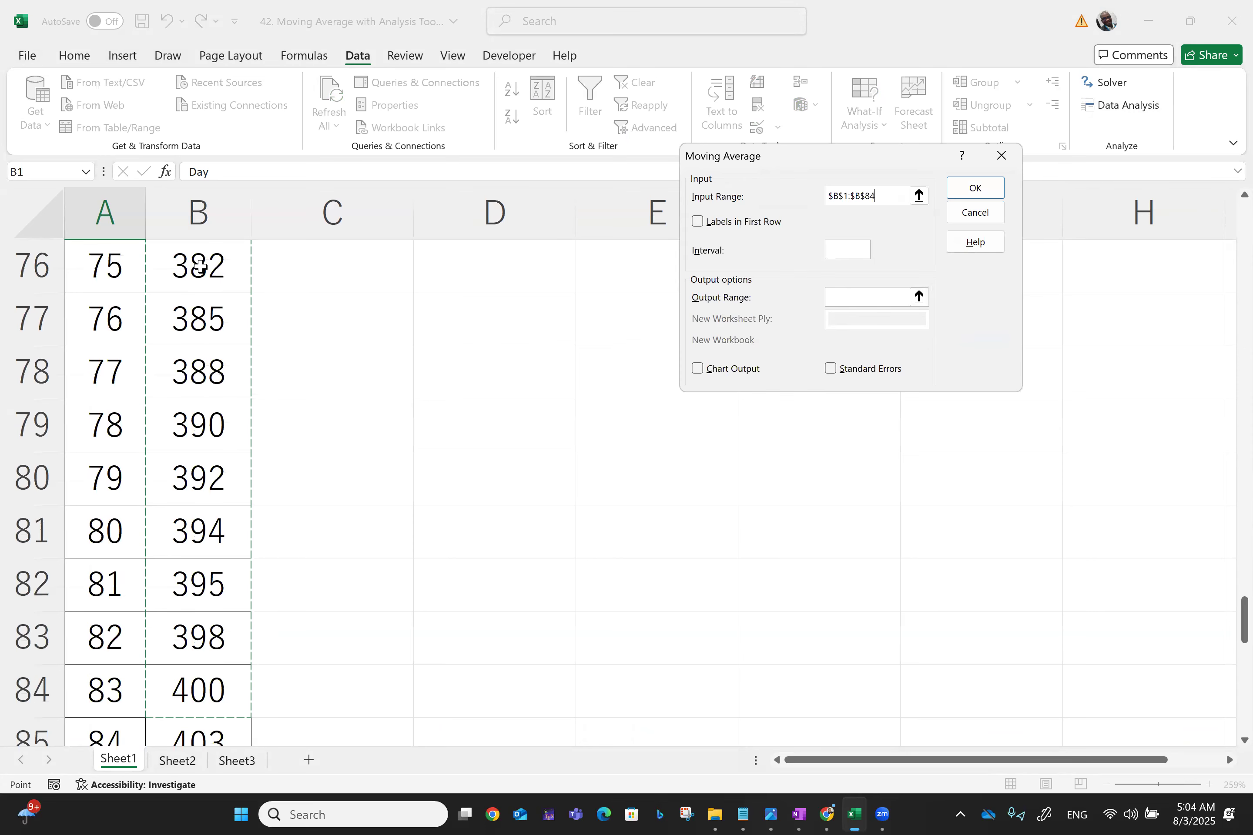
{"action": "key", "text": "shift+Down"}
{"action": "key", "text": "shift+Down"}
{"action": "key", "text": "shift+Down"}
{"action": "key", "text": "shift+Down"}
{"action": "key", "text": "shift+Down"}
{"action": "key", "text": "shift+Down"}
{"action": "key", "text": "shift+Down"}
{"action": "key", "text": "shift+Down"}
{"action": "key", "text": "shift+Down"}
{"action": "key", "text": "shift+Down"}
{"action": "key", "text": "shift+Down"}
{"action": "key", "text": "shift+Down"}
{"action": "key", "text": "shift+Down"}
{"action": "key", "text": "shift+Down"}
{"action": "key", "text": "shift+Down"}
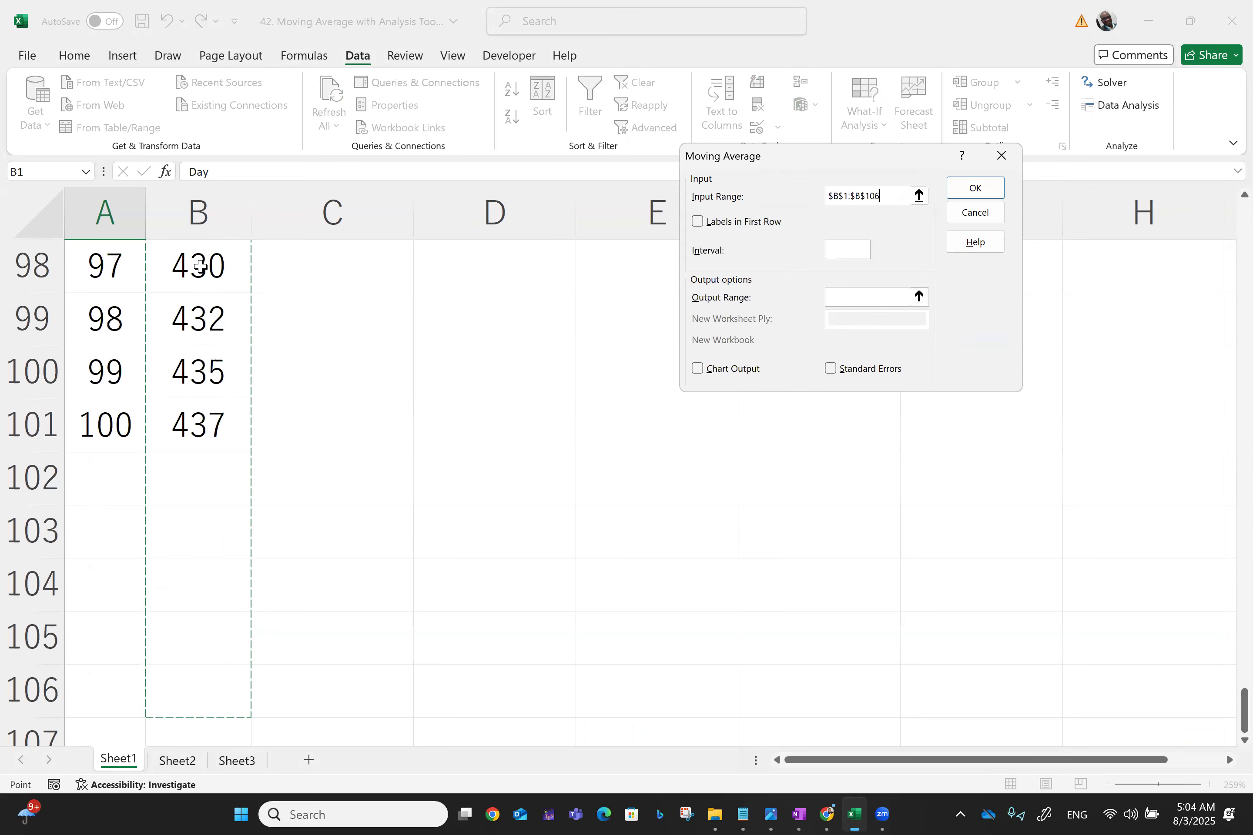
{"action": "key", "text": "shift+Up"}
{"action": "key", "text": "shift+Up"}
{"action": "key", "text": "shift+Up"}
{"action": "key", "text": "shift+Up"}
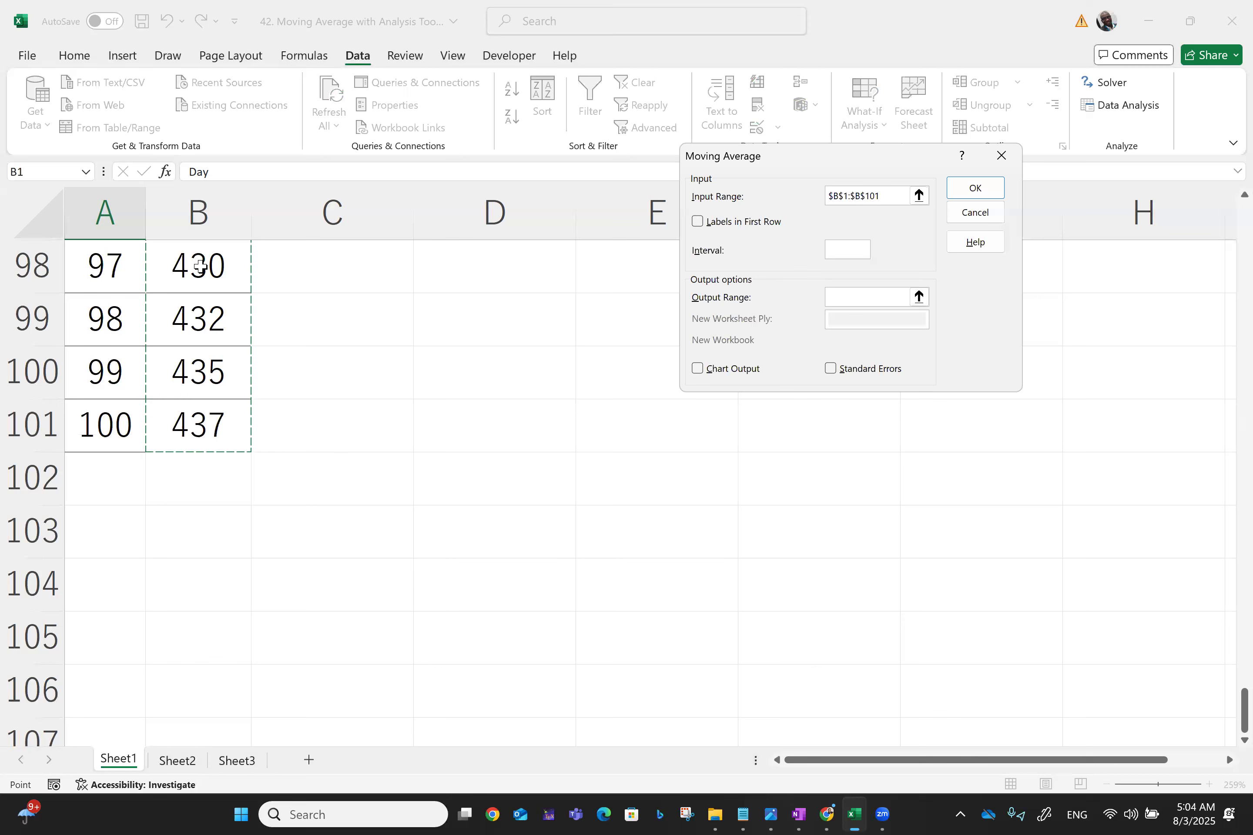
Turn on Labels in First Row and set the interval to 3
{"action": "left_click", "coordinate": [720, 223]}
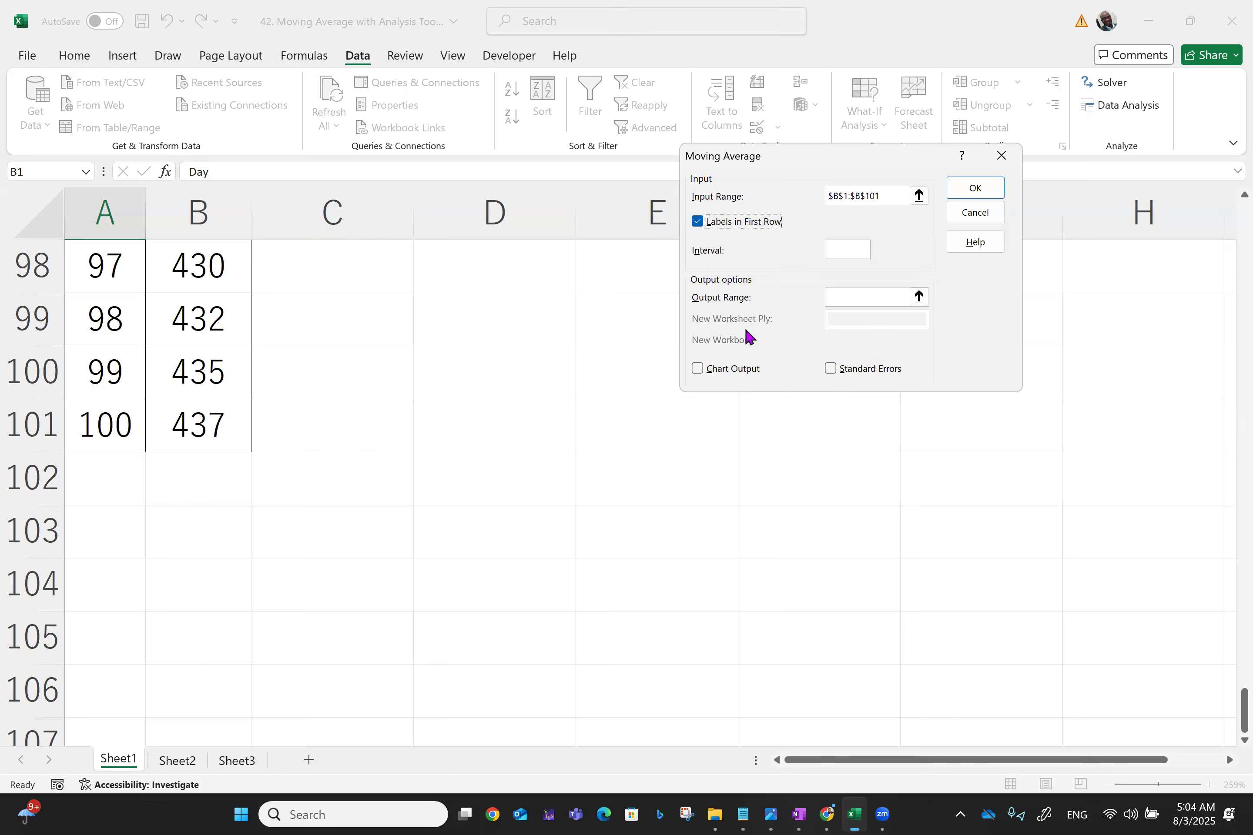
{"action": "left_click", "coordinate": [853, 250]}
Set the moving average output range to cell $C$4
{"action": "scroll", "coordinate": [853, 297], "scroll_direction": "up", "scroll_amount": 18}
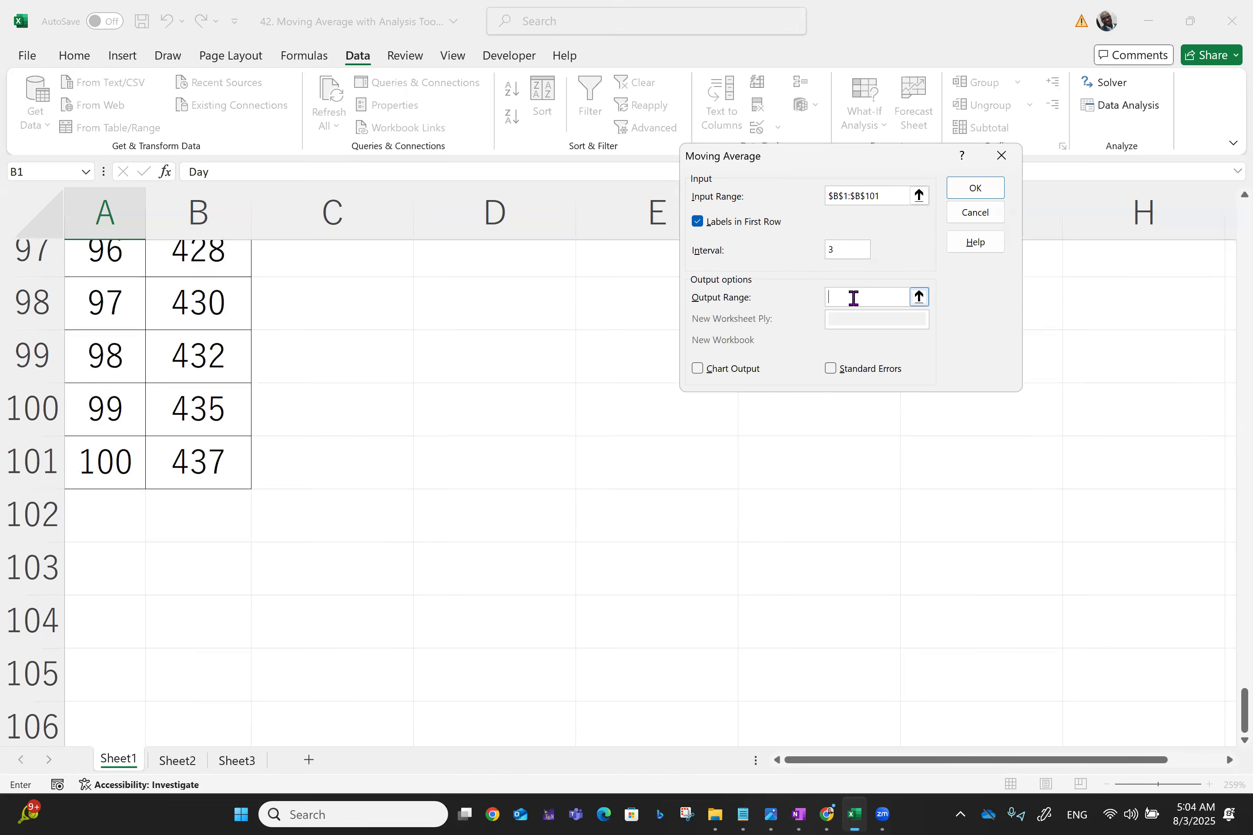
{"action": "scroll", "coordinate": [853, 298], "scroll_direction": "up", "scroll_amount": 14}
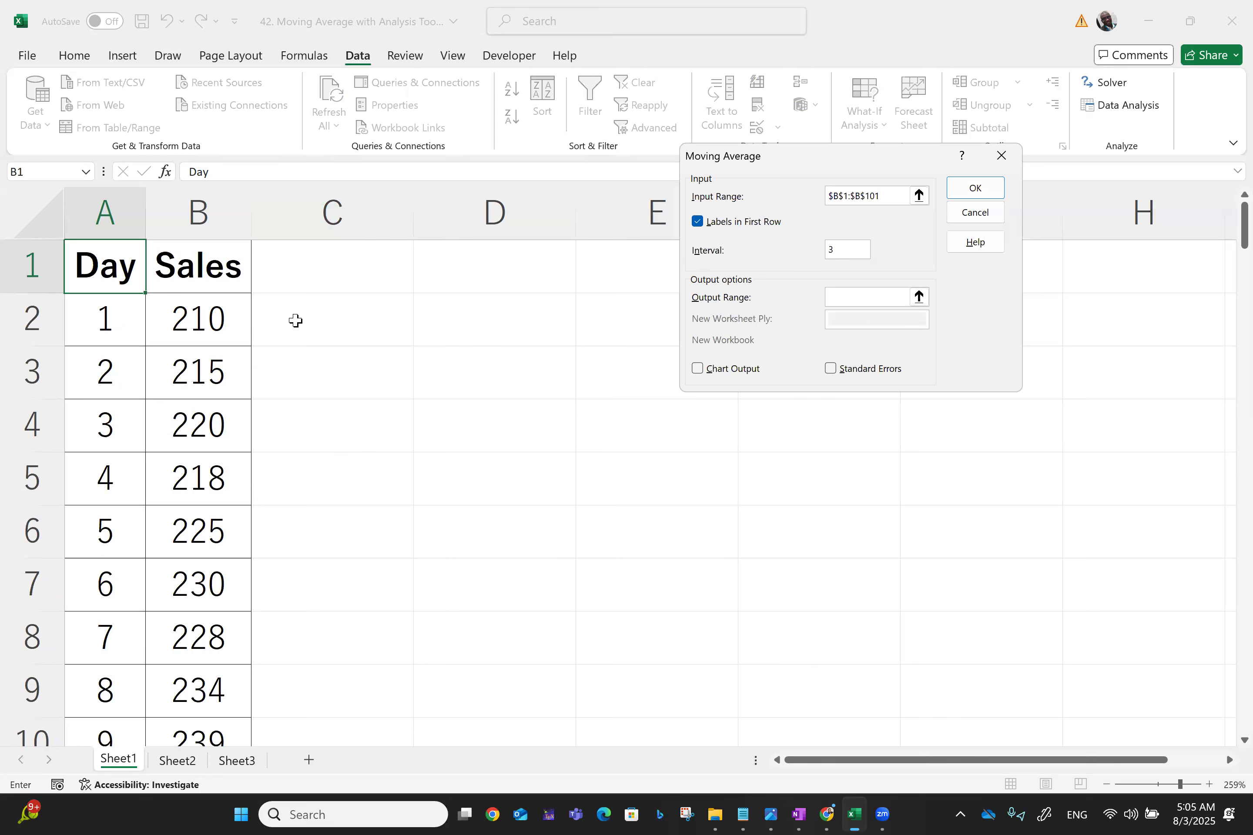
{"action": "left_click", "coordinate": [296, 321]}
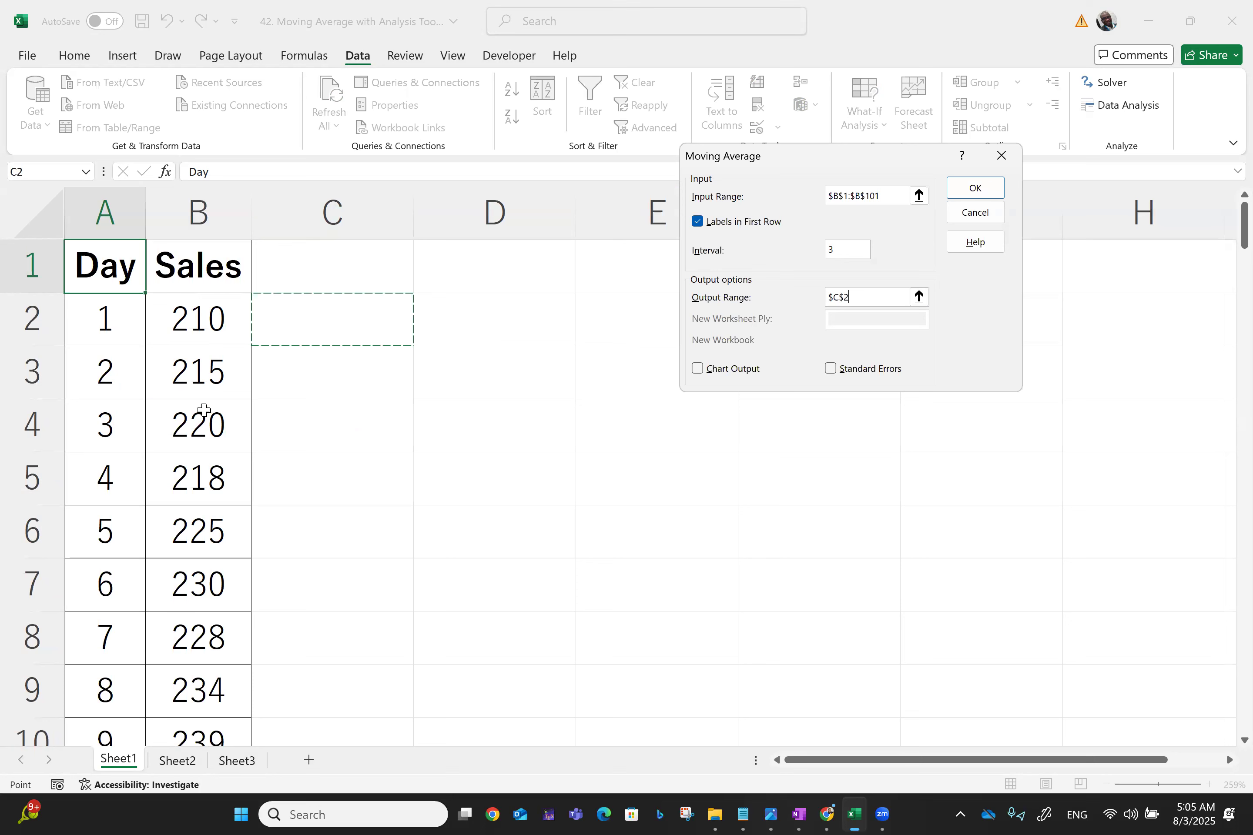
{"action": "left_click", "coordinate": [322, 433]}
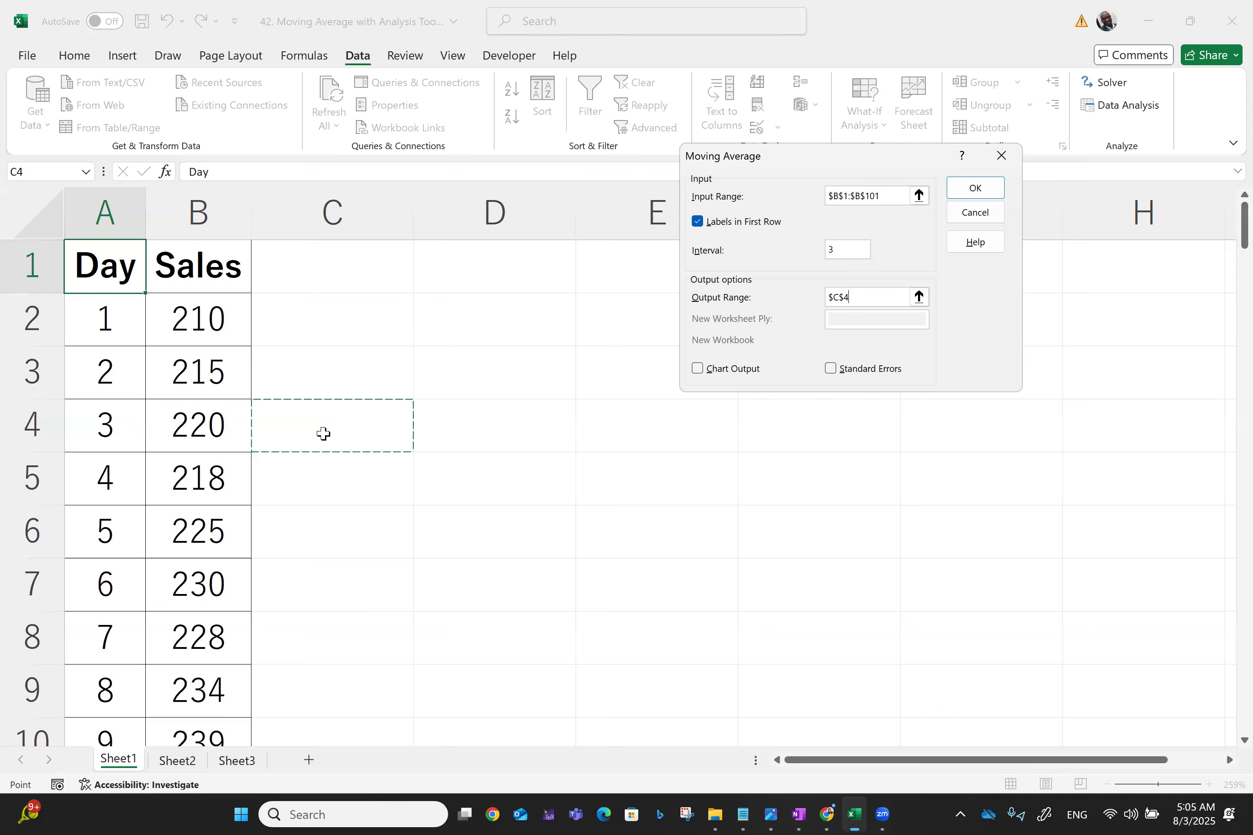
Change the moving average output range to $C$2 and turn on Chart Output and Standard Errors
{"action": "left_click", "coordinate": [332, 317]}
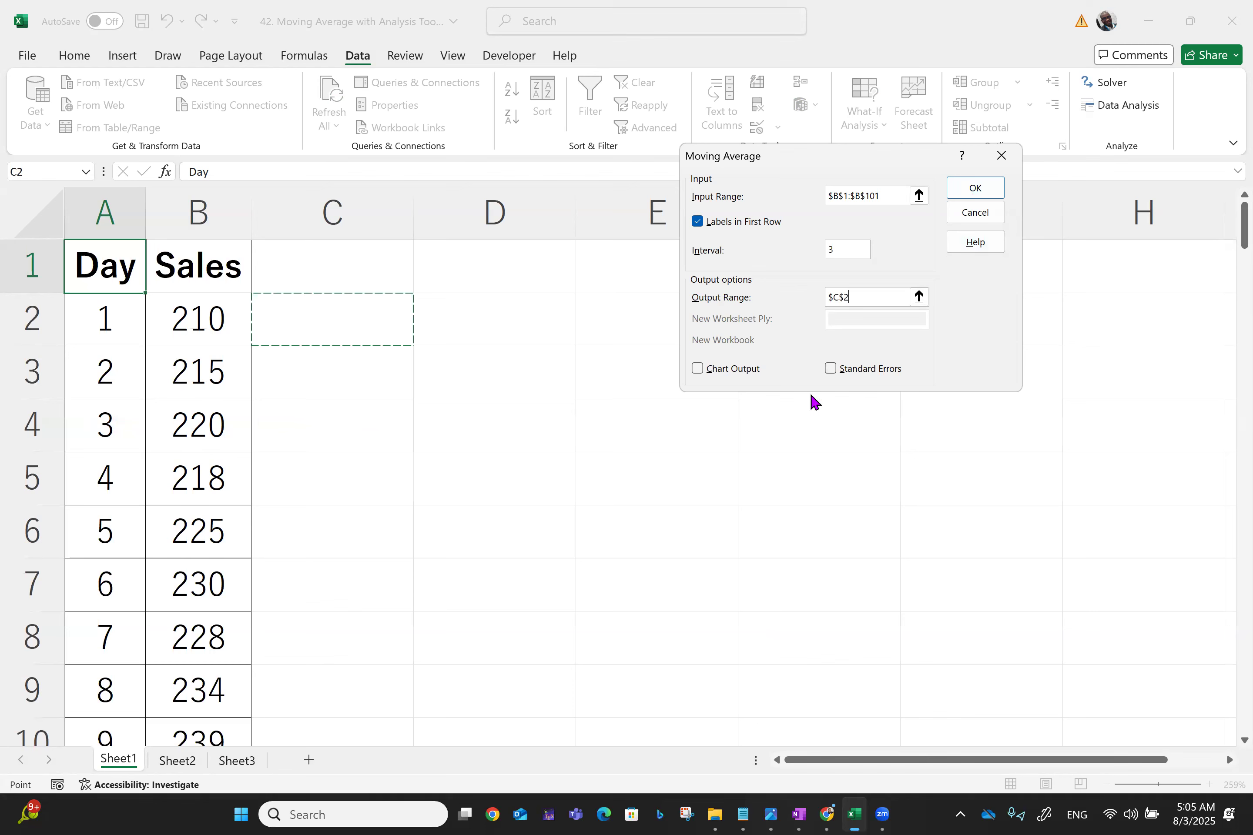
{"action": "left_click", "coordinate": [697, 370]}
{"action": "left_click", "coordinate": [832, 371]}
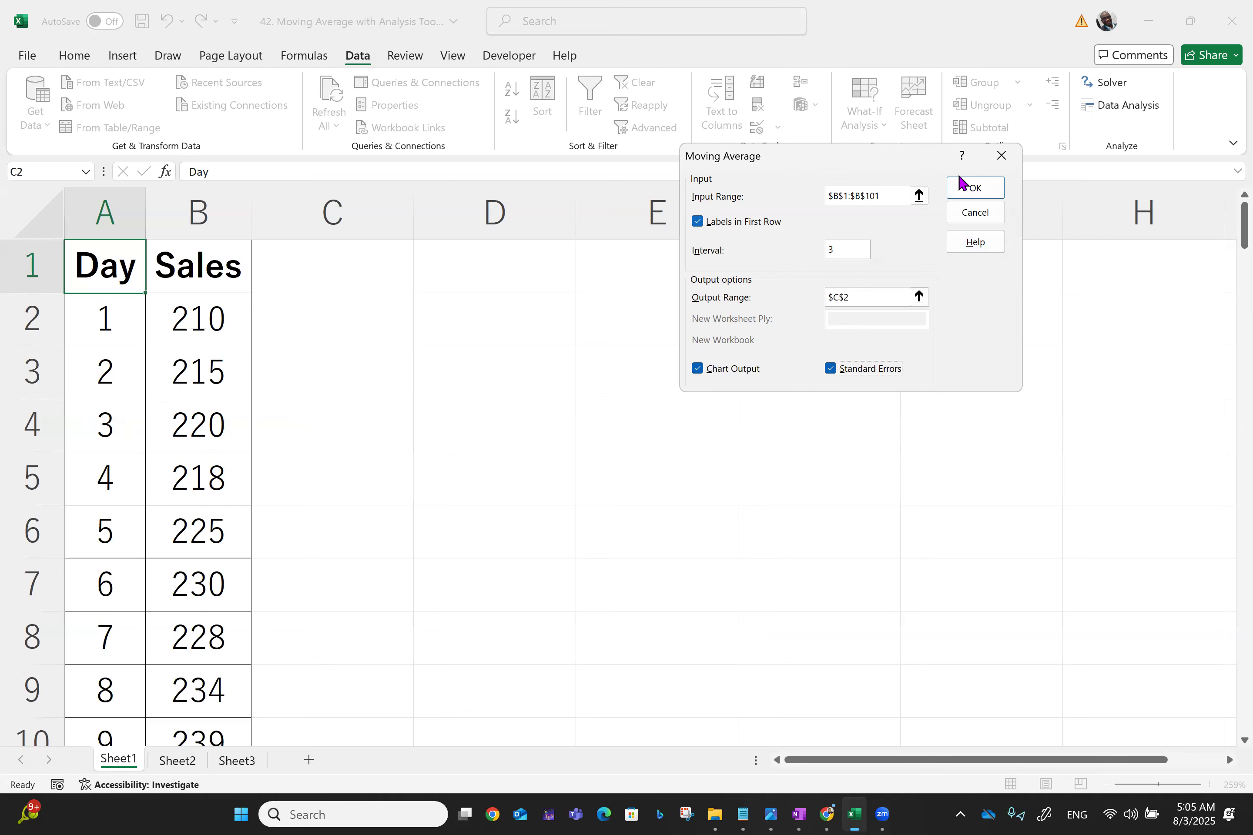
Run the Moving Average analysis with these settings
{"action": "left_click", "coordinate": [975, 189]}
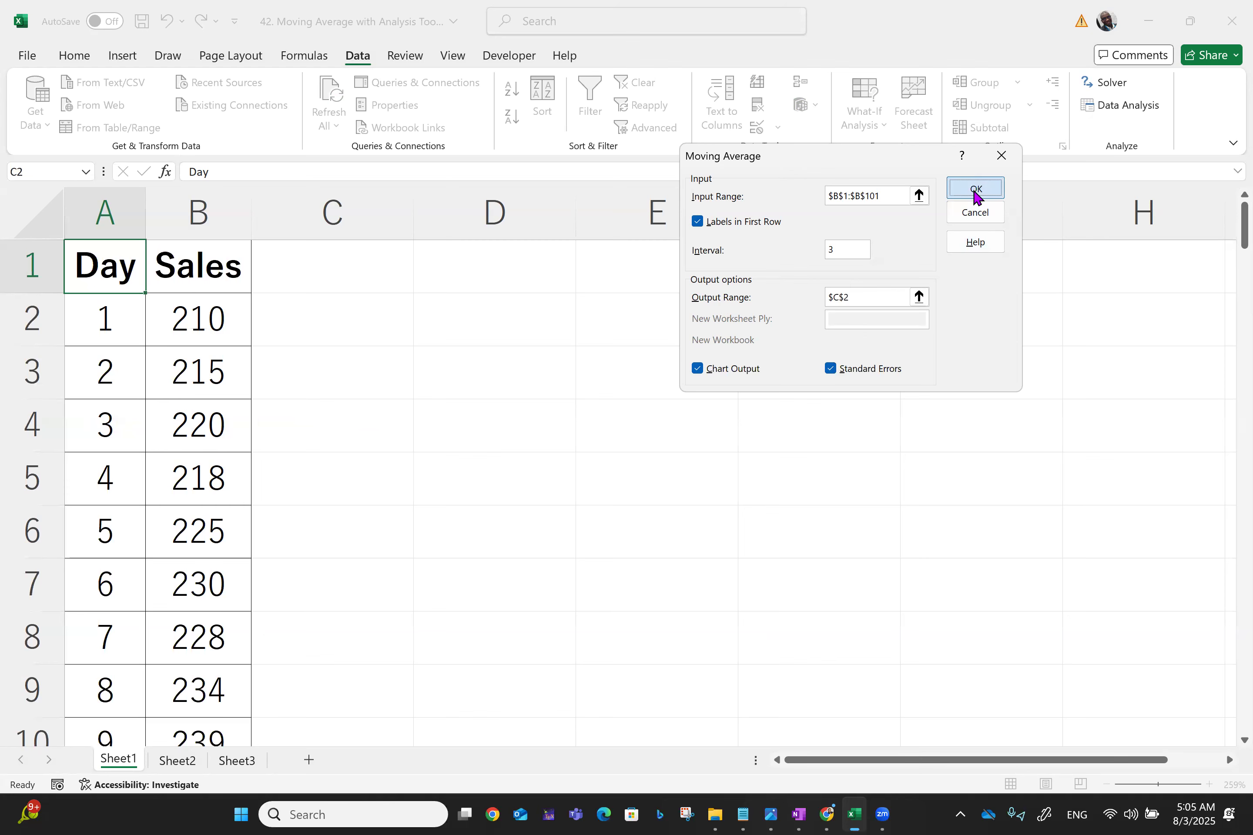
{"action": "left_click", "coordinate": [640, 368]}
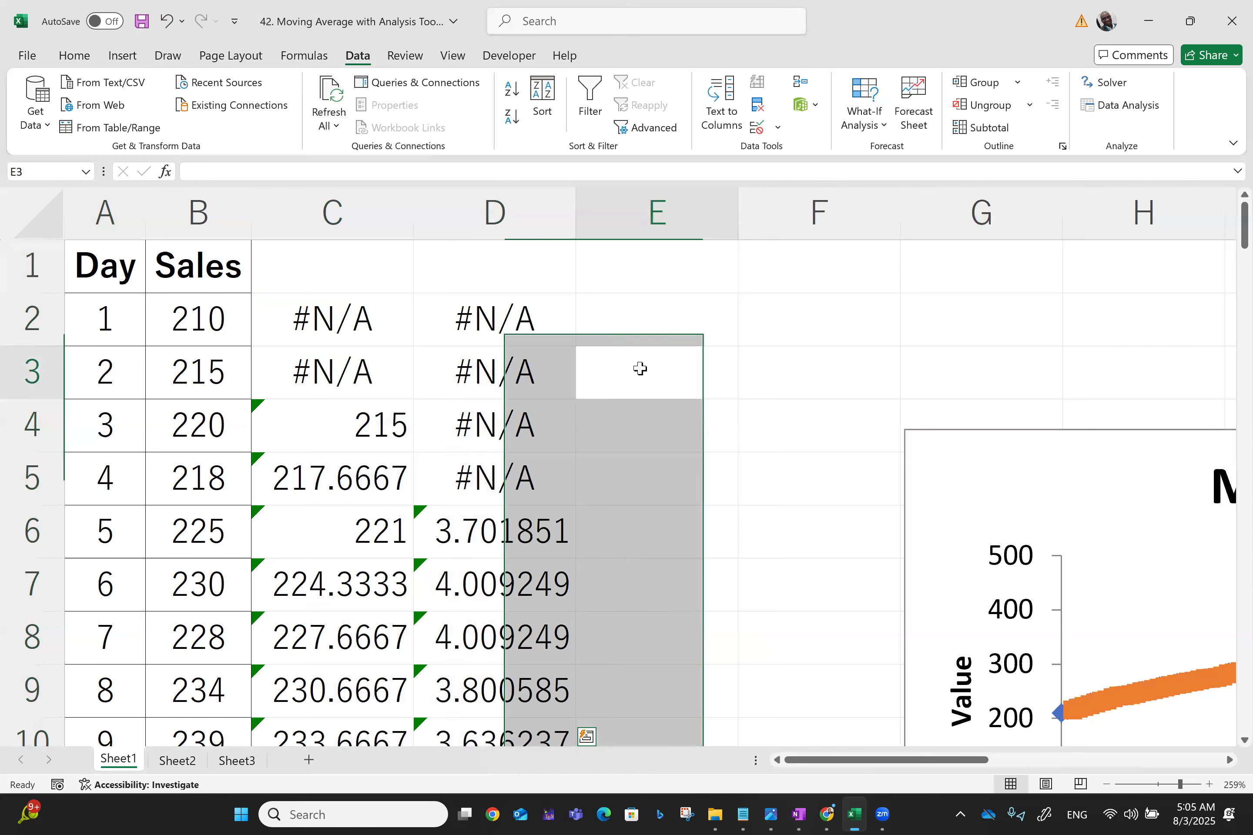
{"action": "scroll", "coordinate": [641, 367], "scroll_direction": "down", "scroll_amount": 1}
{"action": "scroll", "coordinate": [641, 367], "scroll_direction": "up", "scroll_amount": 1}
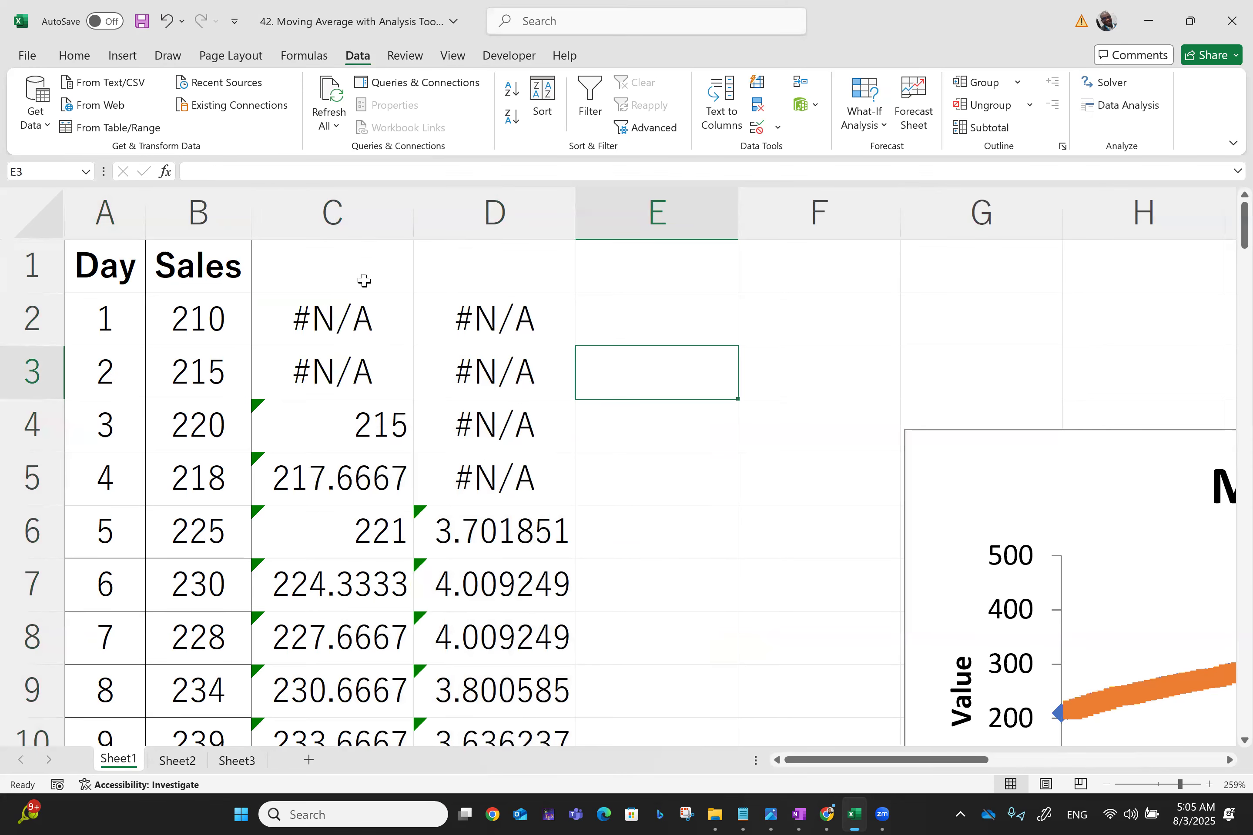
Enter the header 3-Day MA in cell C1
{"action": "left_click", "coordinate": [326, 269]}
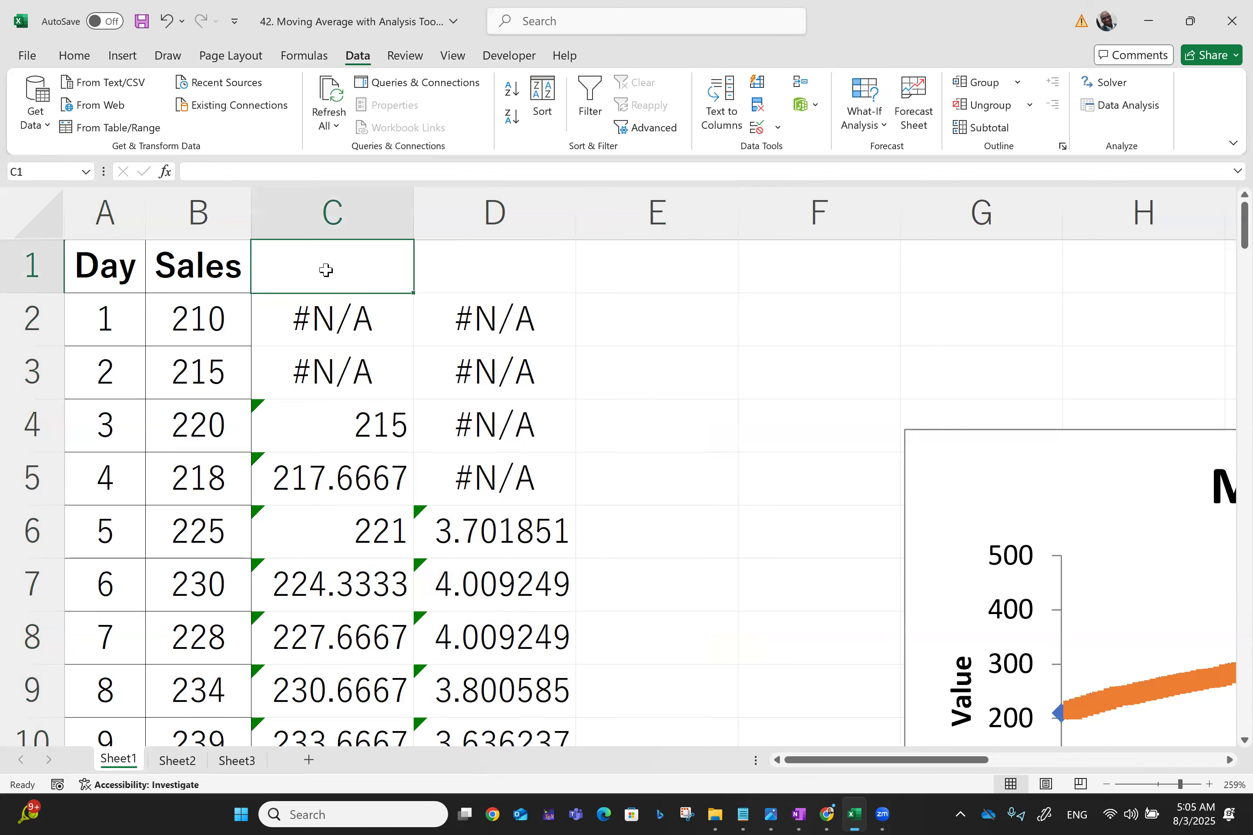
{"action": "type", "text": "3"}
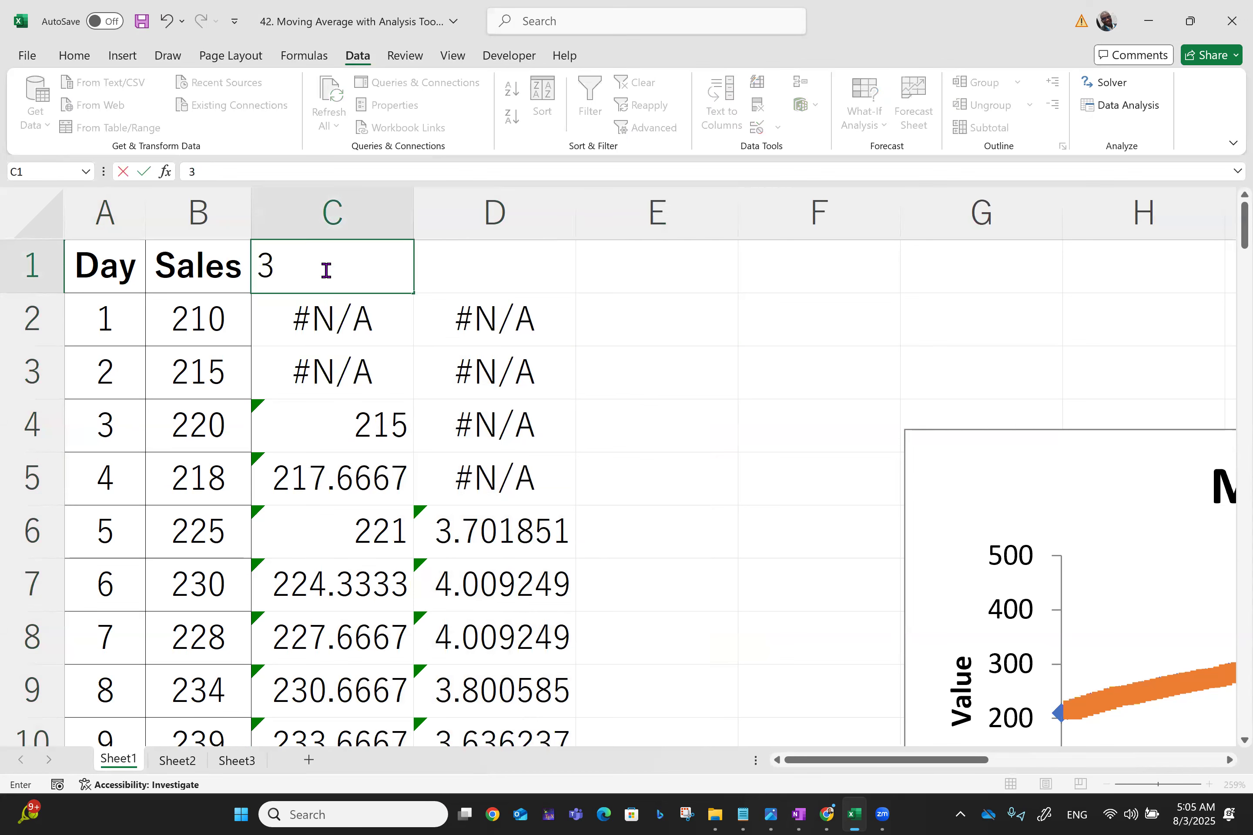
{"action": "type", "text": "-Day MA"}
Autofit column C's width to its contents
{"action": "left_click", "coordinate": [407, 205]}
{"action": "left_click", "coordinate": [408, 205]}
{"action": "double_click", "coordinate": [413, 205]}
Enter the header Error in cell D1
{"action": "left_click", "coordinate": [497, 263]}
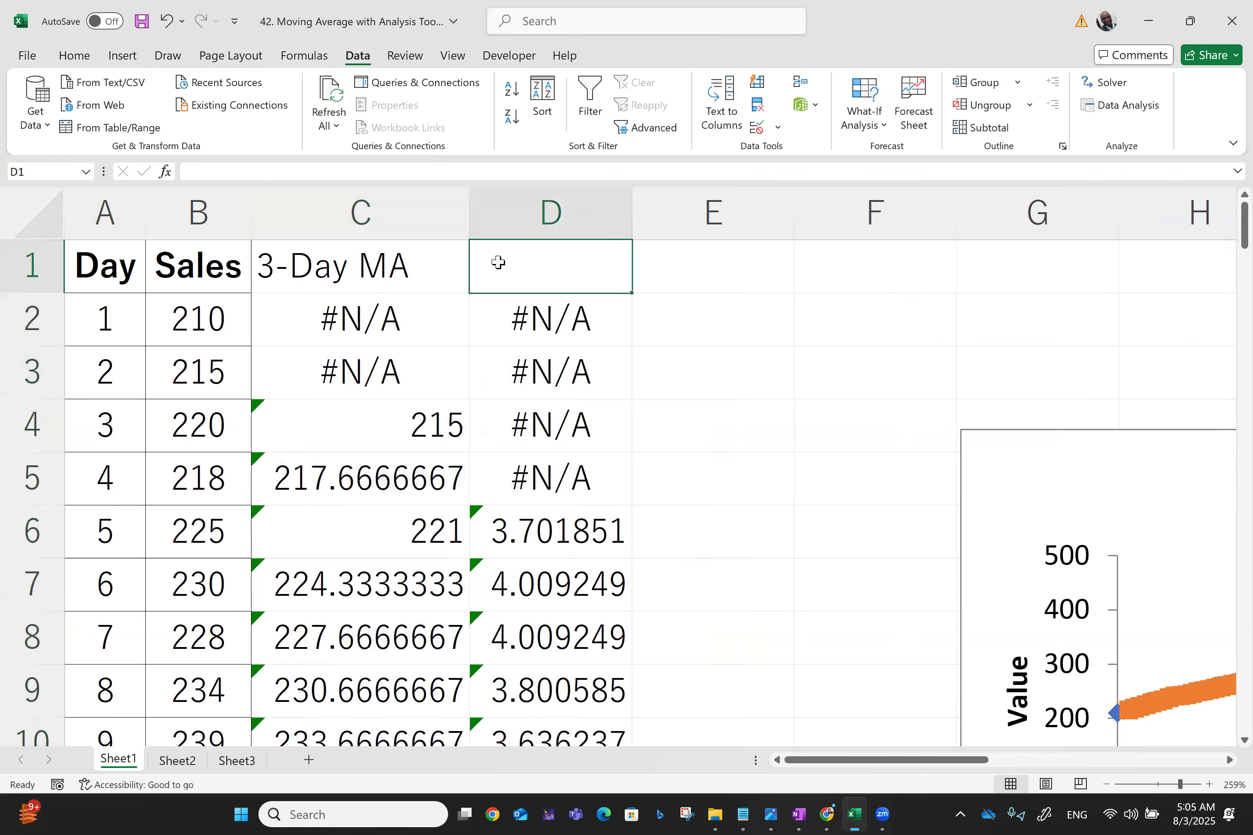
{"action": "type", "text": "Error"}
{"action": "left_click", "coordinate": [802, 383]}
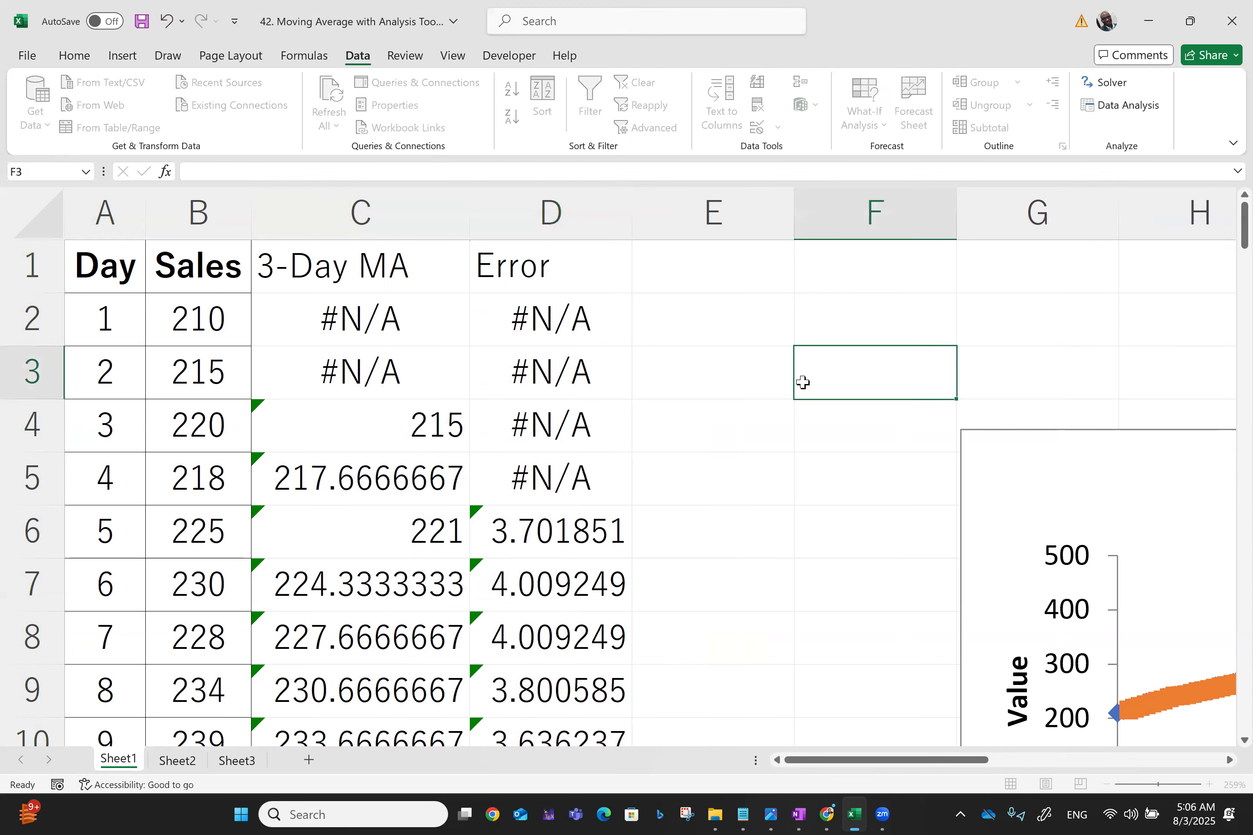
Make the C1:D1 headers bold
{"action": "left_click", "coordinate": [362, 280]}
{"action": "key", "text": "shift+Right"}
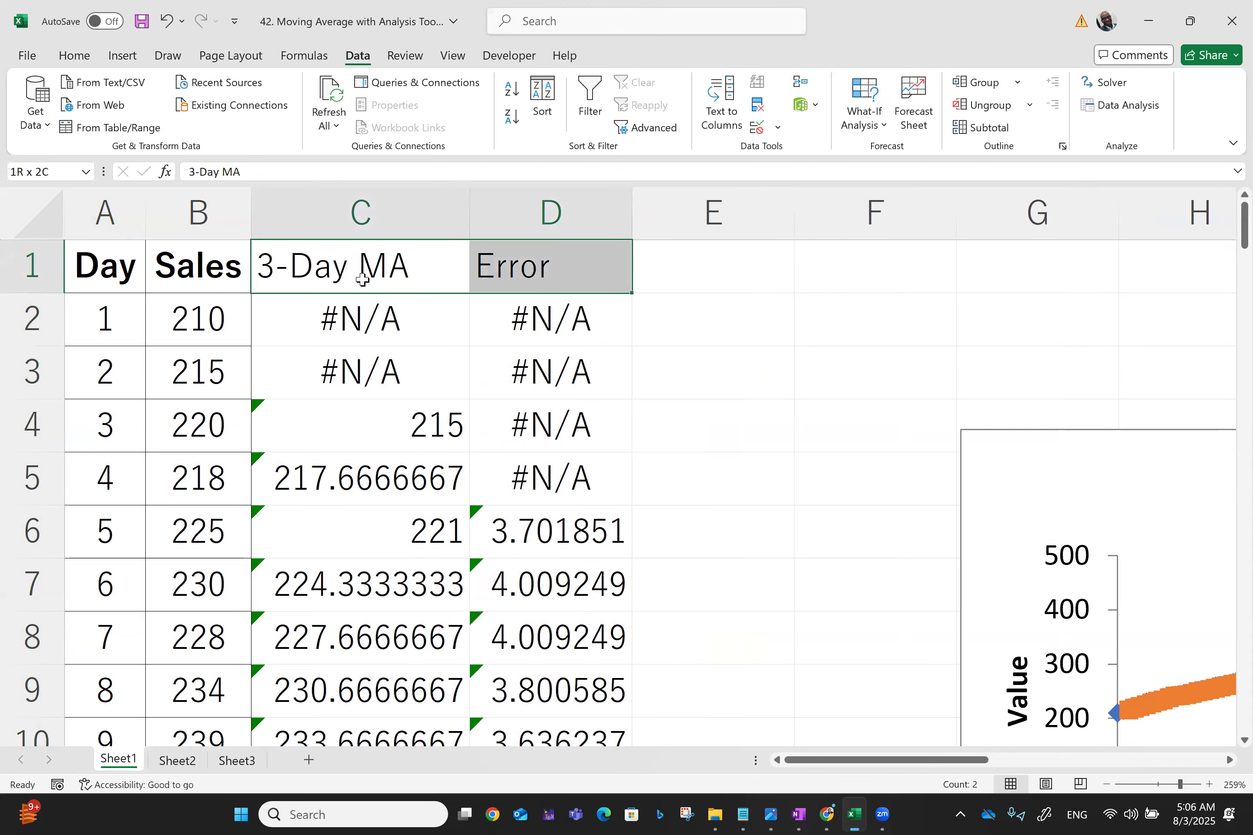
{"action": "key", "text": "ctrl+b"}
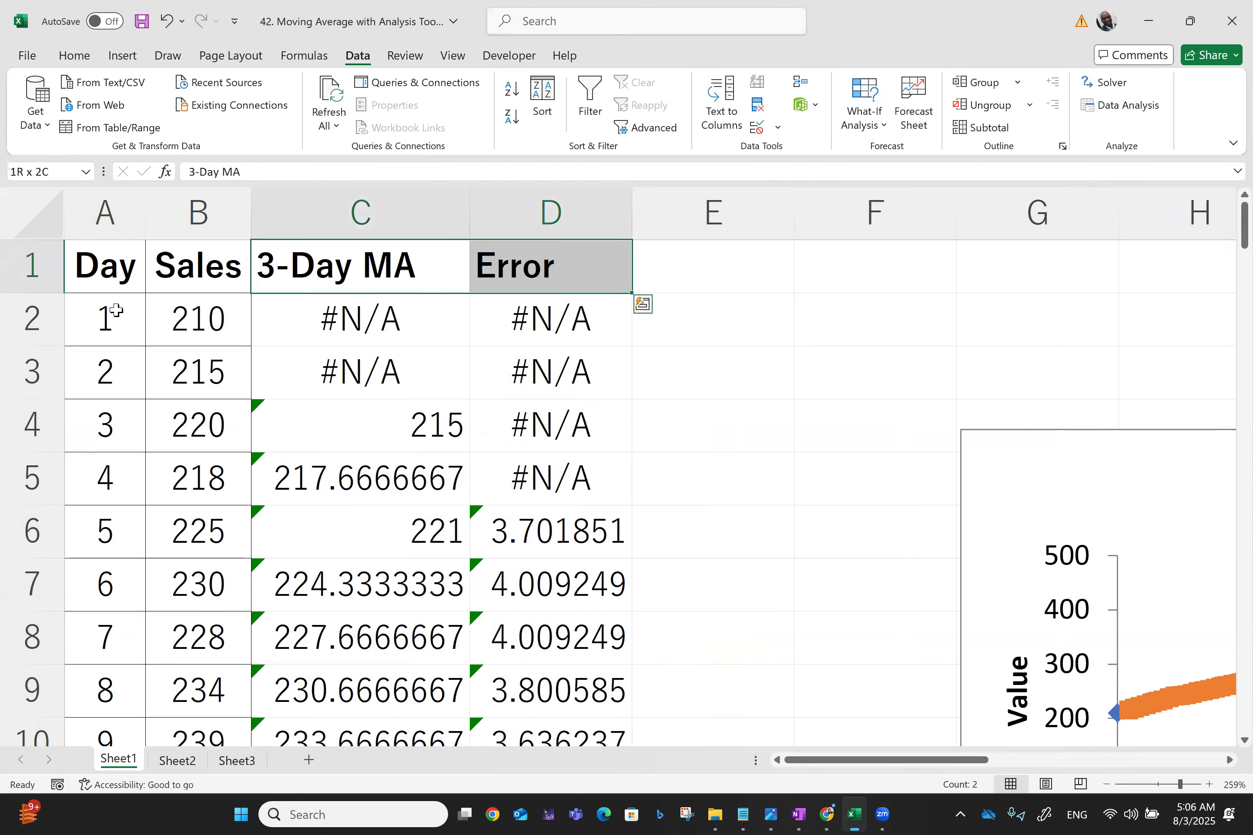
Clear the #N/A values in C2:C3
{"action": "left_click", "coordinate": [322, 315]}
{"action": "key", "text": "shift+Down"}
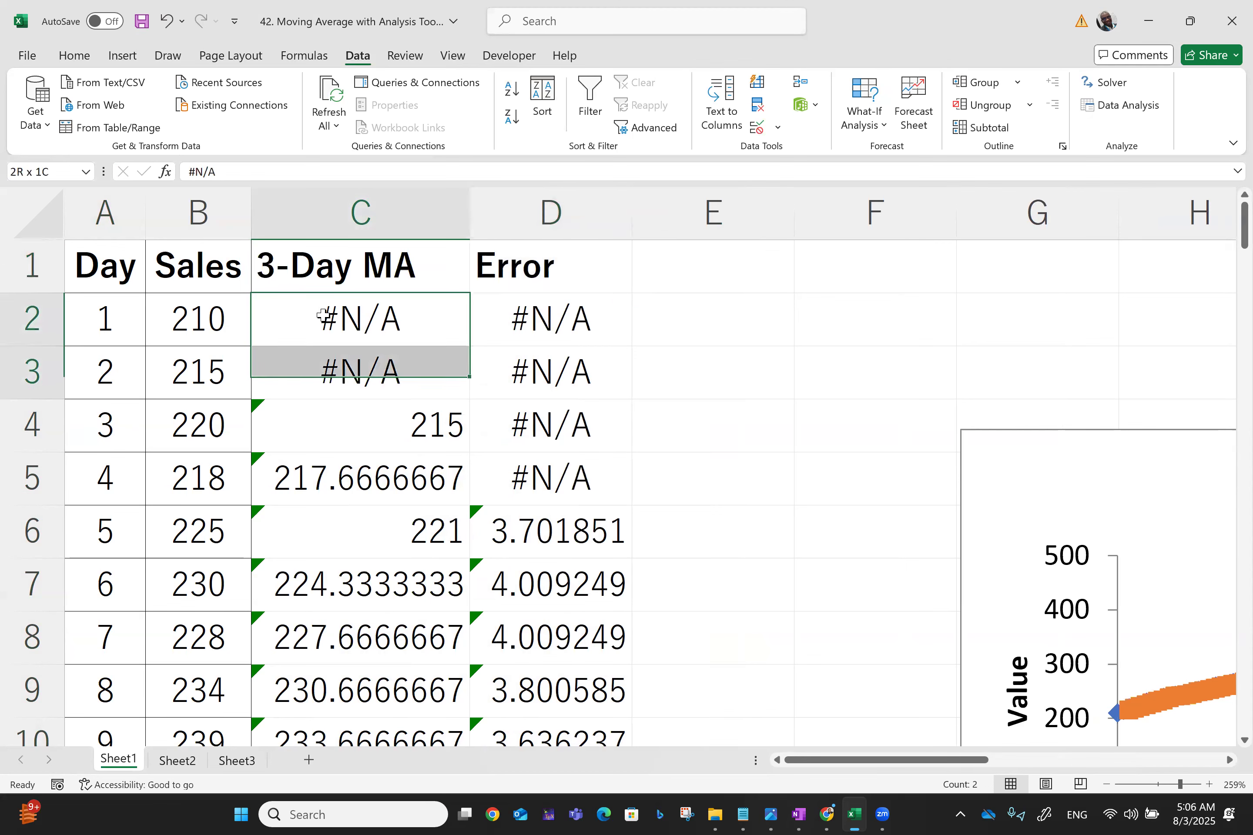
{"action": "key", "text": "Delete"}
Clear the #N/A values in D2:D5
{"action": "left_click", "coordinate": [544, 316]}
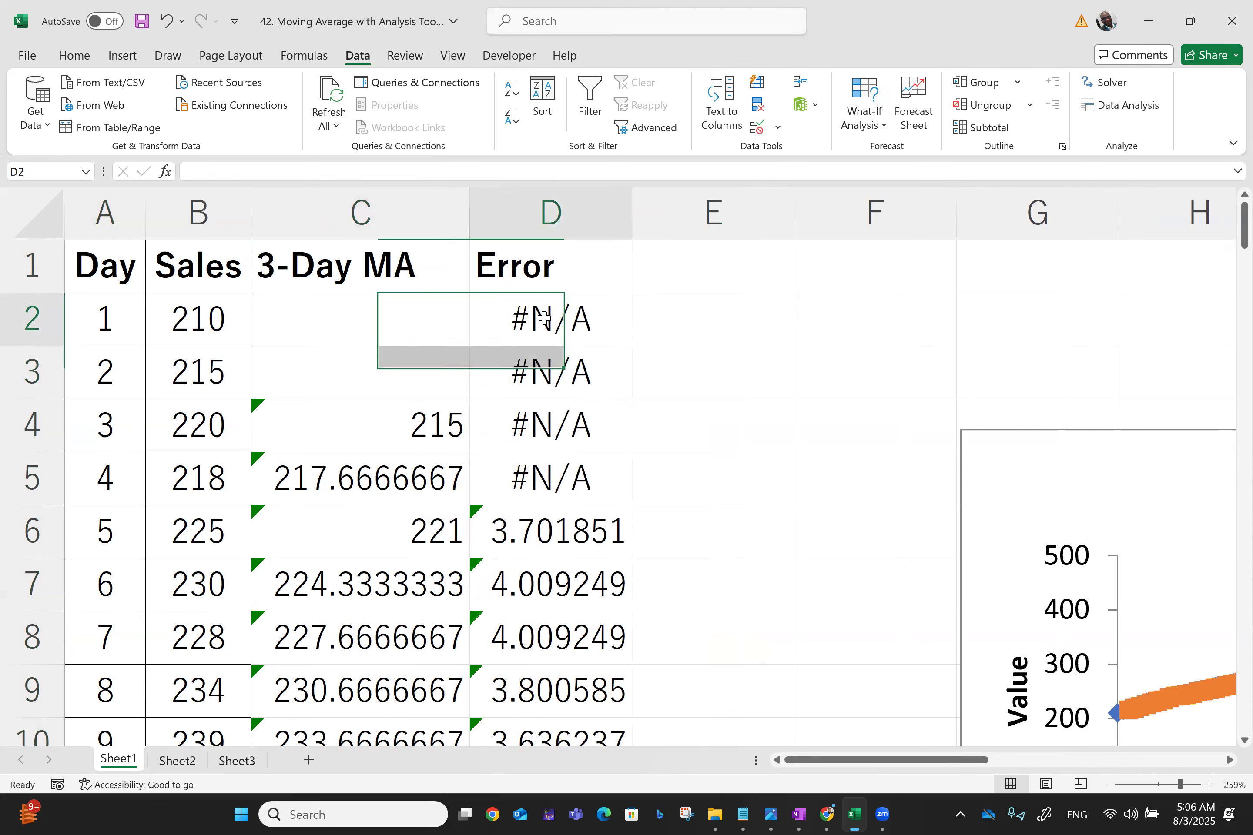
{"action": "key", "text": "shift+Down"}
{"action": "key", "text": "shift+Down"}
{"action": "key", "text": "shift+Down"}
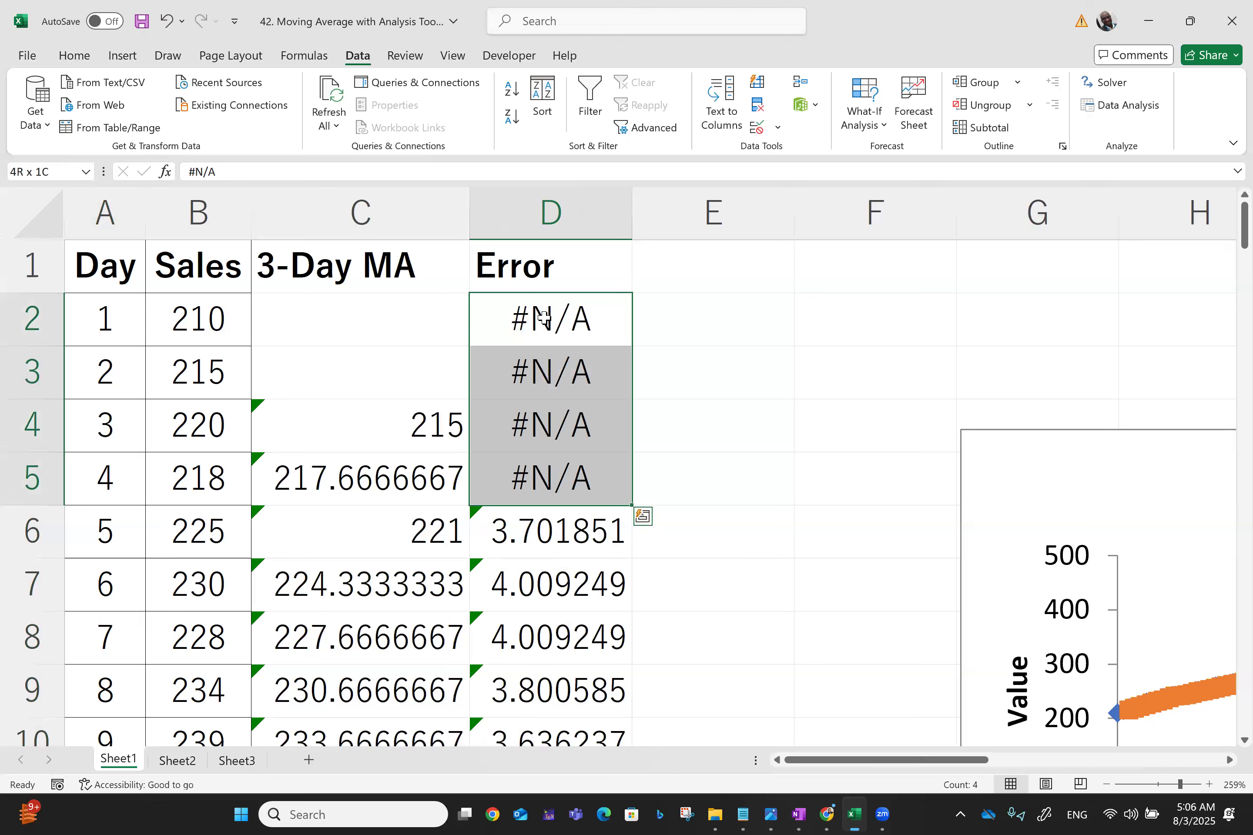
{"action": "key", "text": "Delete"}
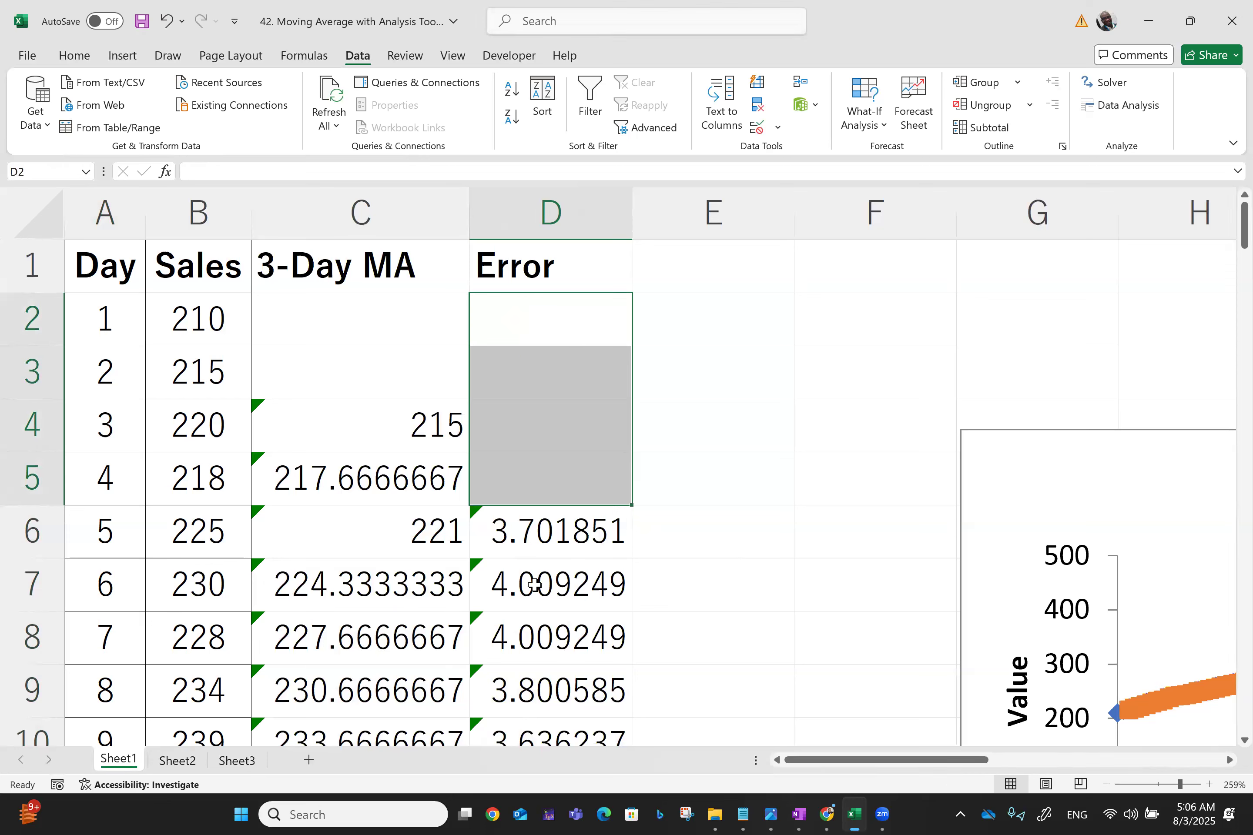
Examine the standard error formula in D6 and the moving average formulas down the output columns
{"action": "left_click", "coordinate": [536, 553]}
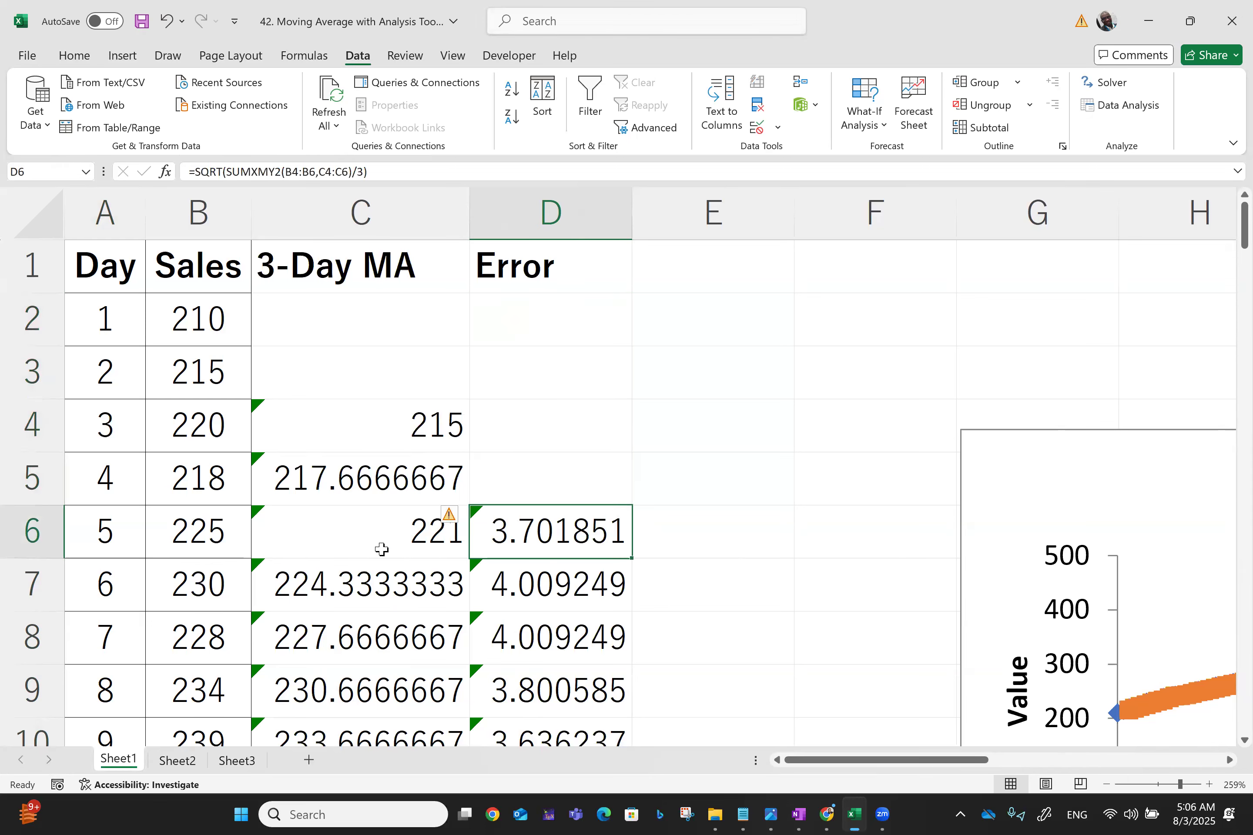
{"action": "scroll", "coordinate": [387, 549], "scroll_direction": "down", "scroll_amount": 2}
{"action": "scroll", "coordinate": [388, 550], "scroll_direction": "down", "scroll_amount": 7}
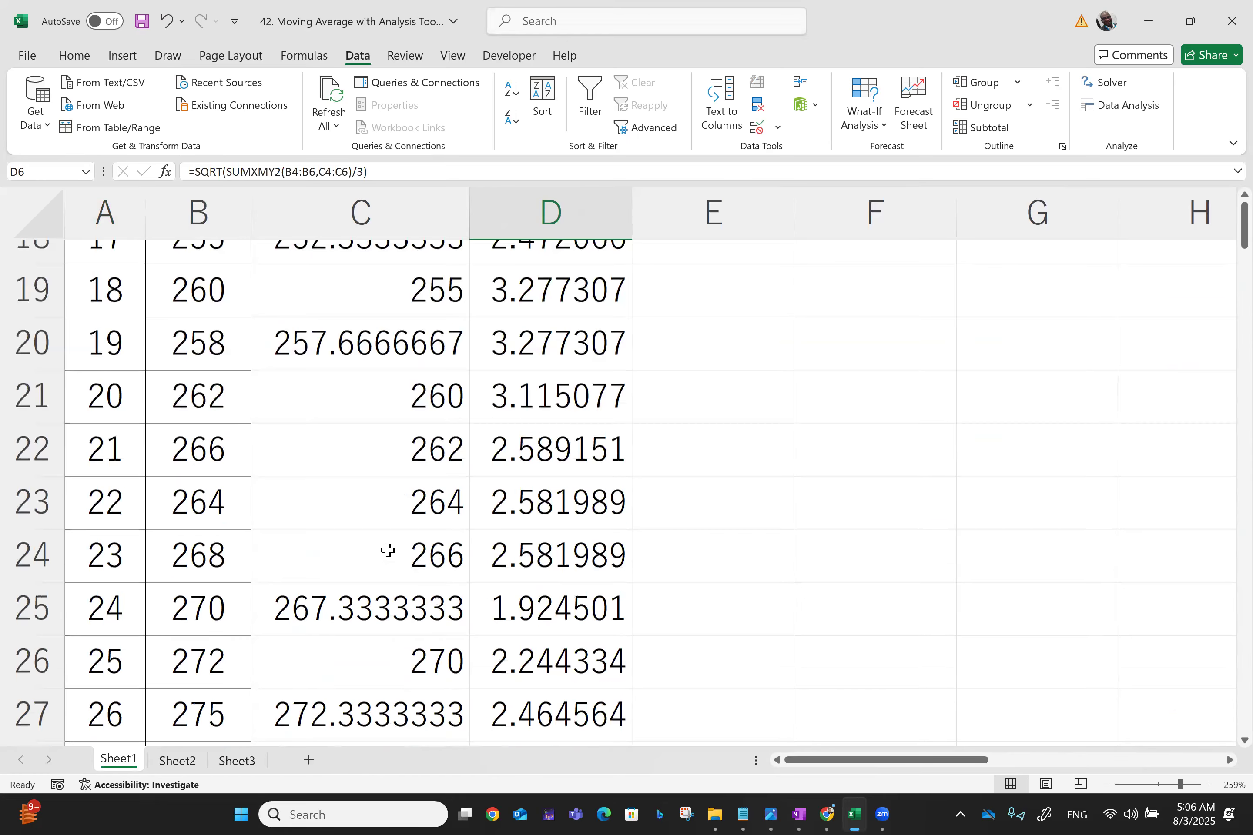
{"action": "scroll", "coordinate": [388, 549], "scroll_direction": "down", "scroll_amount": 3}
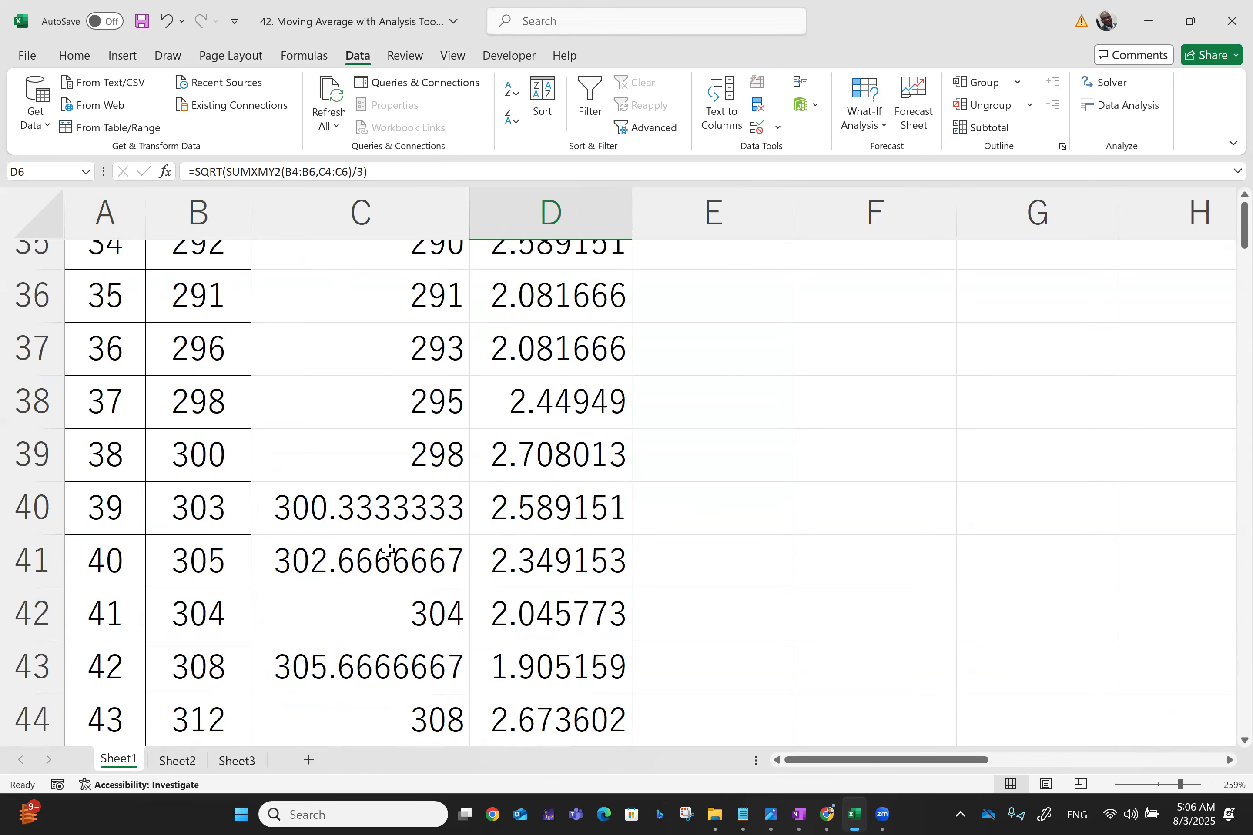
{"action": "scroll", "coordinate": [388, 549], "scroll_direction": "up", "scroll_amount": 11}
{"action": "scroll", "coordinate": [388, 550], "scroll_direction": "right", "scroll_amount": 1}
{"action": "scroll", "coordinate": [388, 550], "scroll_direction": "down", "scroll_amount": 1}
{"action": "scroll", "coordinate": [388, 550], "scroll_direction": "left", "scroll_amount": 1}
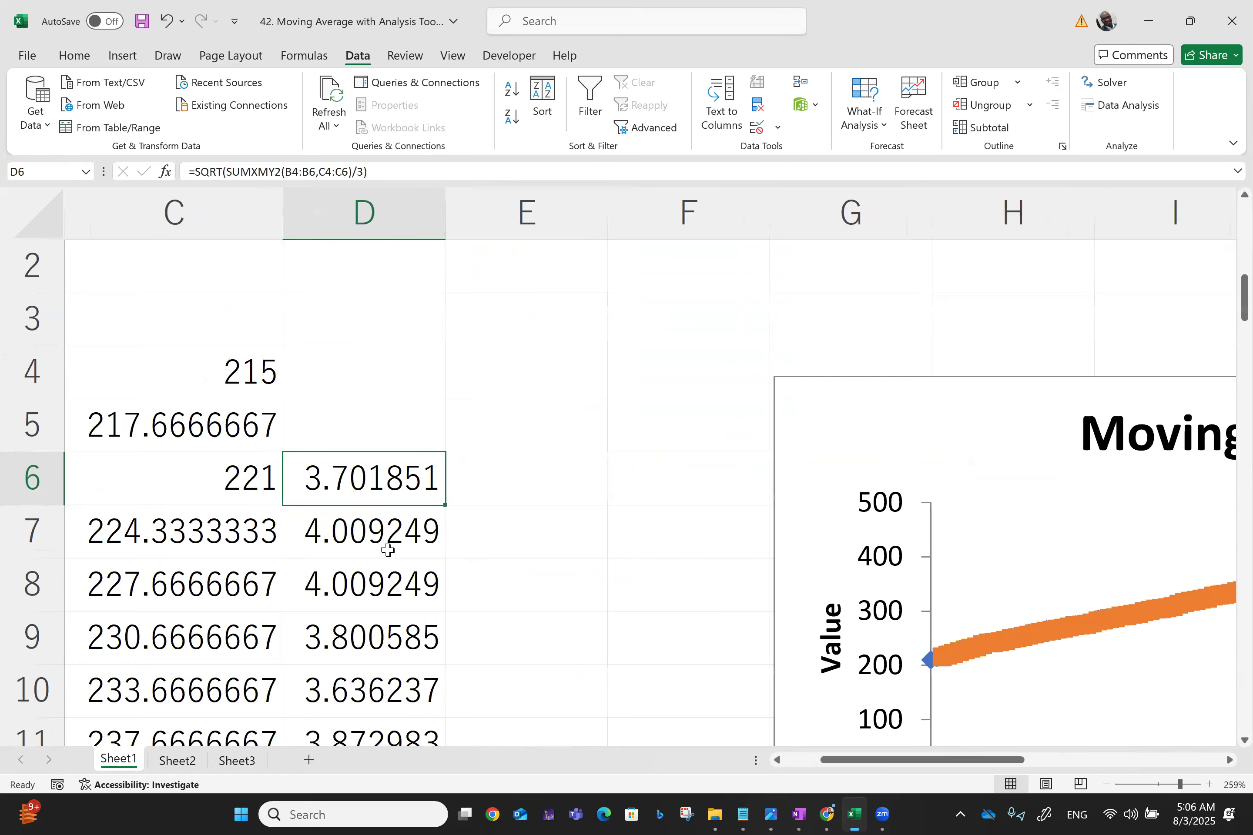
{"action": "scroll", "coordinate": [387, 549], "scroll_direction": "left", "scroll_amount": 2}
{"action": "scroll", "coordinate": [387, 549], "scroll_direction": "right", "scroll_amount": 1}
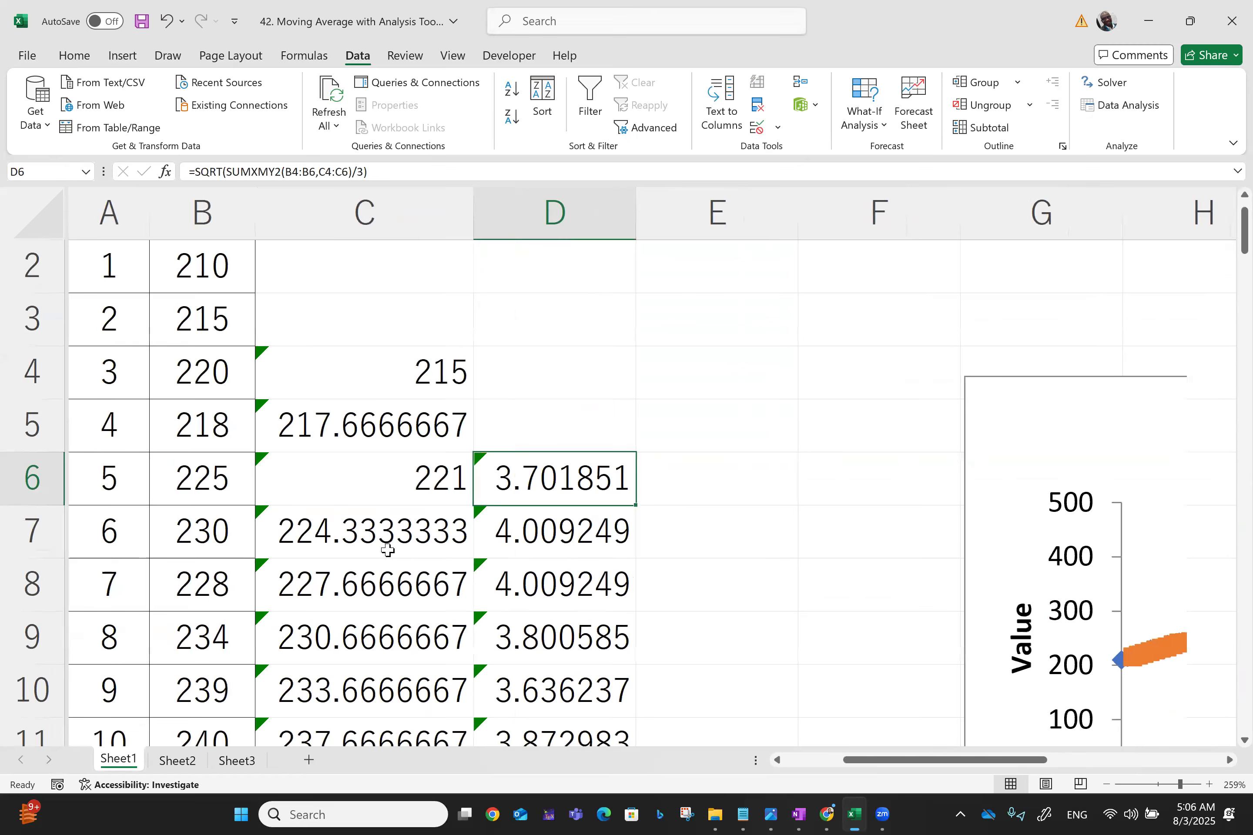
{"action": "left_click", "coordinate": [360, 376]}
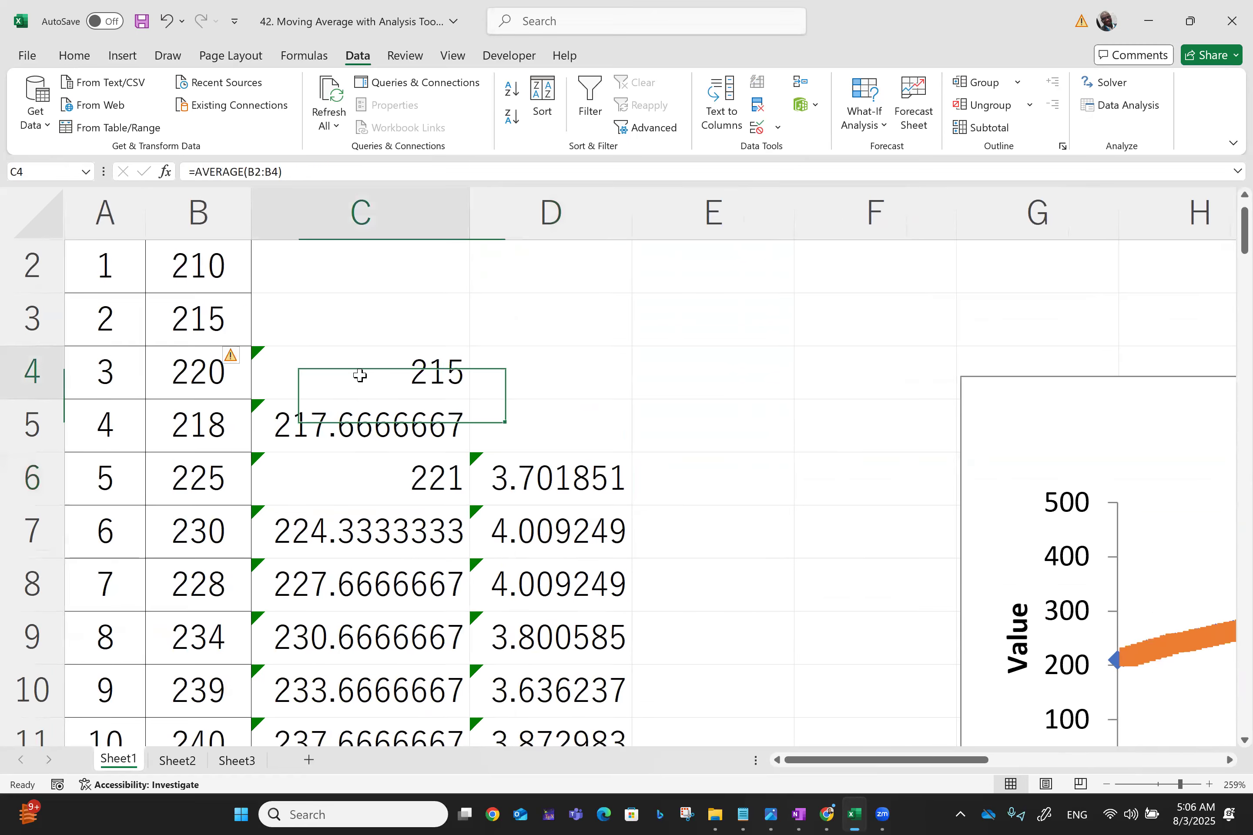
{"action": "key", "text": "ctrl+Home"}
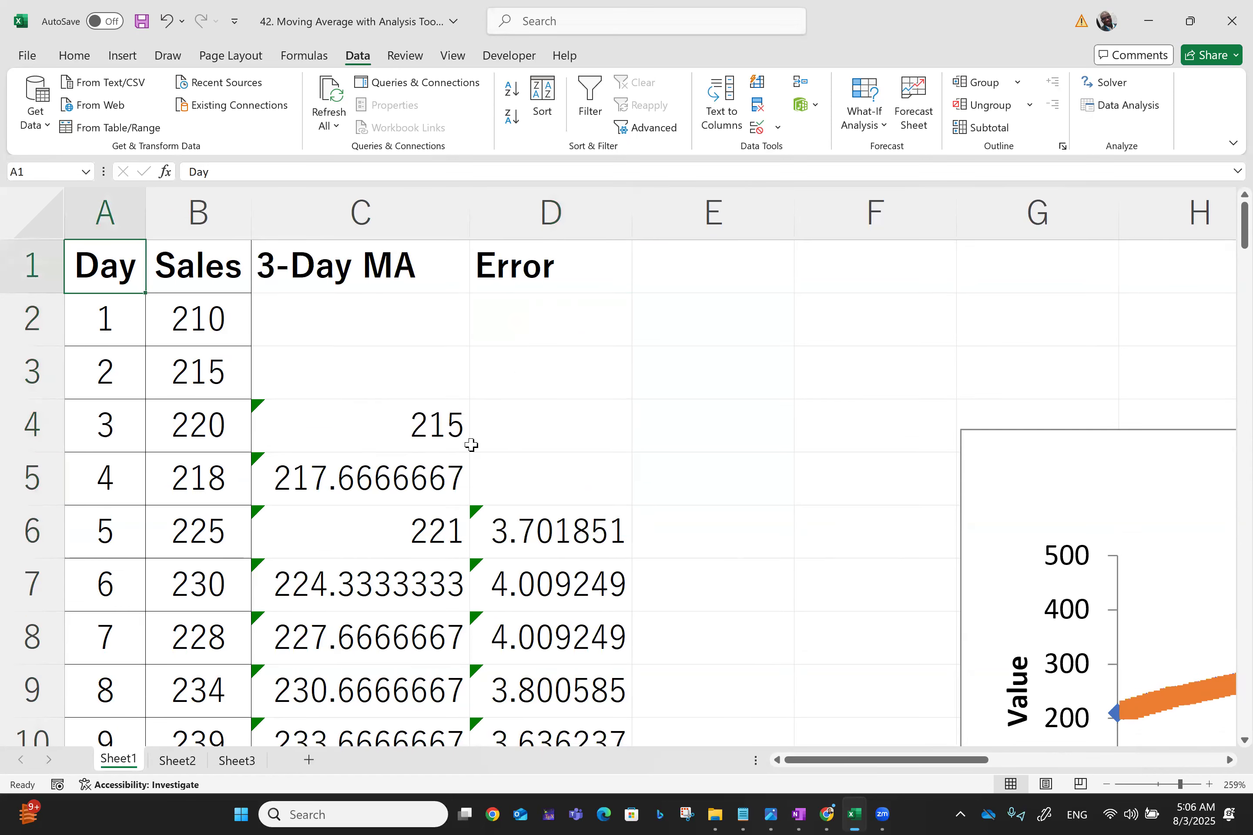
Select the moving average and error output down to row 101 to review its extent
{"action": "left_click", "coordinate": [336, 320]}
{"action": "key", "text": "Down"}
{"action": "key", "text": "Down"}
{"action": "key", "text": "shift+Down"}
{"action": "key", "text": "shift+Down"}
{"action": "key", "text": "shift+Down"}
{"action": "key", "text": "shift+Down"}
{"action": "key", "text": "shift+Down"}
{"action": "key", "text": "shift+Down"}
{"action": "key", "text": "shift+Down"}
{"action": "key", "text": "shift+Down"}
{"action": "key", "text": "shift+Down"}
{"action": "key", "text": "shift+Down"}
{"action": "key", "text": "shift+Down"}
{"action": "key", "text": "shift+Down"}
{"action": "key", "text": "shift+Down"}
{"action": "key", "text": "shift+Down"}
{"action": "key", "text": "shift+Down"}
{"action": "key", "text": "shift+Down"}
{"action": "key", "text": "shift+Down"}
{"action": "key", "text": "shift+Down"}
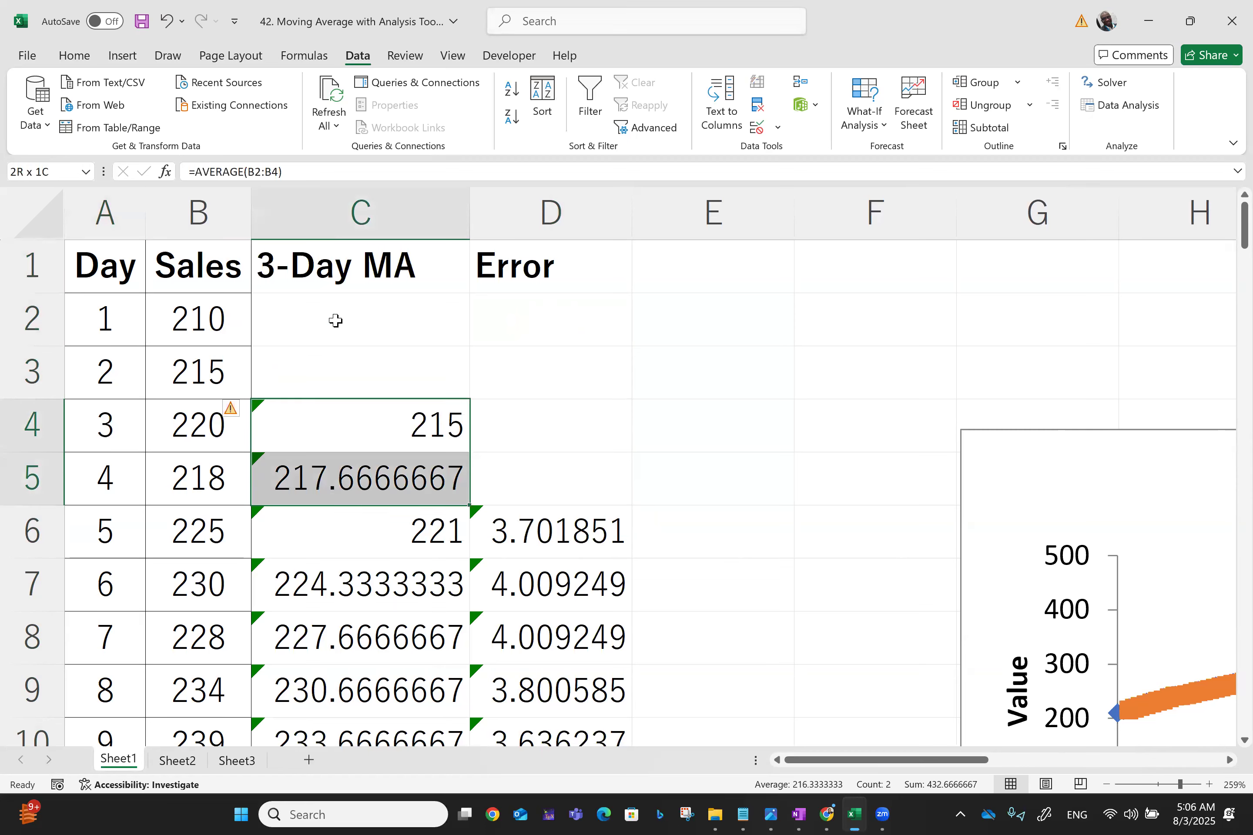
{"action": "key", "text": "shift+Down"}
{"action": "key", "text": "shift+Down"}
{"action": "key", "text": "shift+Down"}
{"action": "key", "text": "shift+Down"}
{"action": "key", "text": "shift+Down"}
{"action": "key", "text": "shift+Down"}
{"action": "key", "text": "shift+Down"}
{"action": "key", "text": "shift+Down"}
{"action": "key", "text": "shift+Down"}
{"action": "key", "text": "shift+Down"}
{"action": "key", "text": "shift+Down"}
{"action": "key", "text": "shift+Down"}
{"action": "key", "text": "shift+Down"}
{"action": "key", "text": "shift+Down"}
{"action": "key", "text": "shift+Down"}
{"action": "key", "text": "shift+Down"}
{"action": "key", "text": "shift+Down"}
{"action": "key", "text": "shift+Down"}
{"action": "key", "text": "shift+Down"}
{"action": "key", "text": "shift+Down"}
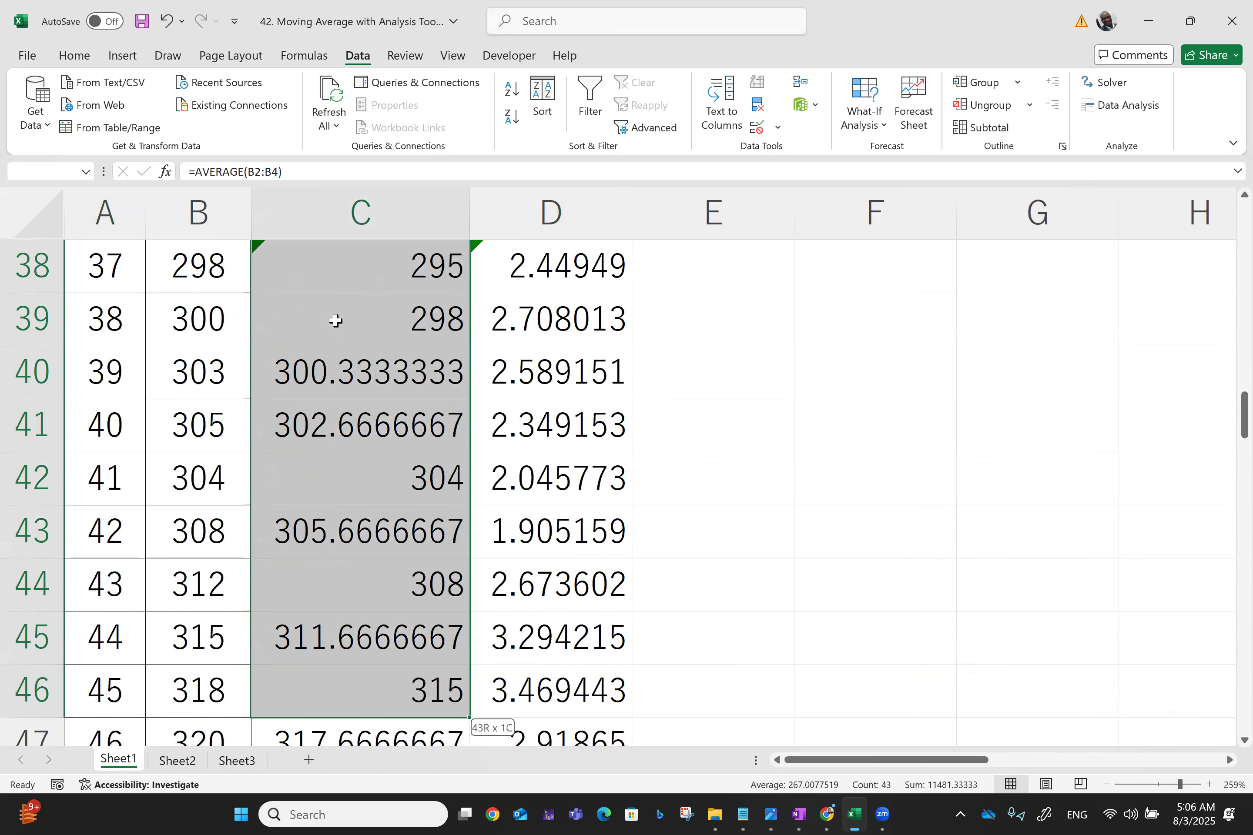
{"action": "key", "text": "shift+Down"}
{"action": "key", "text": "shift+Down"}
{"action": "key", "text": "shift+Down"}
{"action": "key", "text": "shift+Down"}
{"action": "key", "text": "shift+Down"}
{"action": "key", "text": "shift+Down"}
{"action": "key", "text": "shift+Down"}
{"action": "key", "text": "shift+Down"}
{"action": "key", "text": "shift+Down"}
{"action": "key", "text": "shift+Down"}
{"action": "key", "text": "shift+Down"}
{"action": "key", "text": "shift+Down"}
{"action": "key", "text": "shift+Down"}
{"action": "key", "text": "shift+Down"}
{"action": "key", "text": "shift+Down"}
{"action": "key", "text": "shift+Down"}
{"action": "key", "text": "shift+Down"}
{"action": "key", "text": "shift+Down"}
{"action": "key", "text": "shift+Down"}
{"action": "key", "text": "shift+Down"}
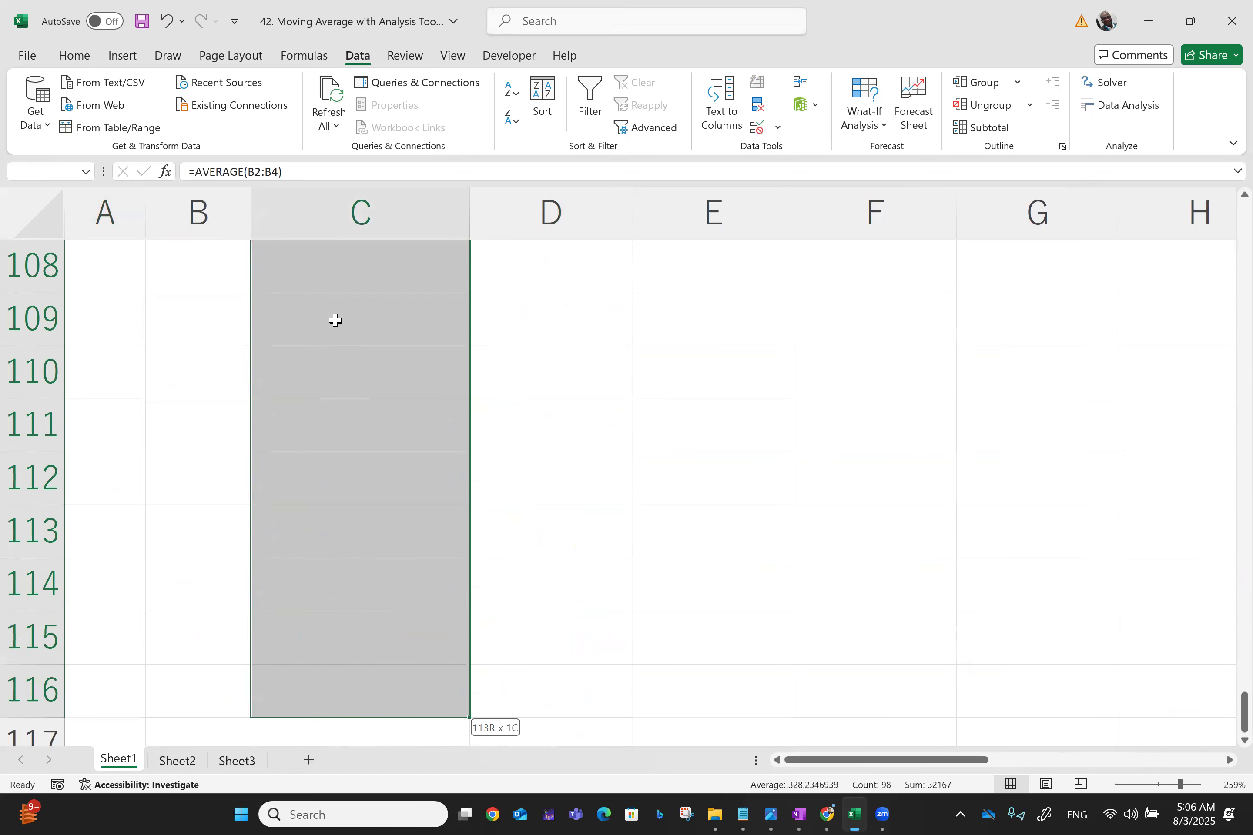
{"action": "key", "text": "shift+Up"}
{"action": "key", "text": "shift+Up"}
{"action": "key", "text": "shift+Up"}
{"action": "key", "text": "shift+Up"}
{"action": "key", "text": "shift+Up"}
{"action": "key", "text": "shift+Up"}
{"action": "key", "text": "shift+Up"}
{"action": "key", "text": "shift+Up"}
{"action": "key", "text": "shift+Up"}
{"action": "key", "text": "shift+Up"}
{"action": "key", "text": "shift+Up"}
{"action": "key", "text": "shift+Up"}
{"action": "key", "text": "shift+Up"}
{"action": "key", "text": "shift+Up"}
{"action": "key", "text": "shift+Up"}
{"action": "key", "text": "shift+Up"}
{"action": "key", "text": "shift+Down"}
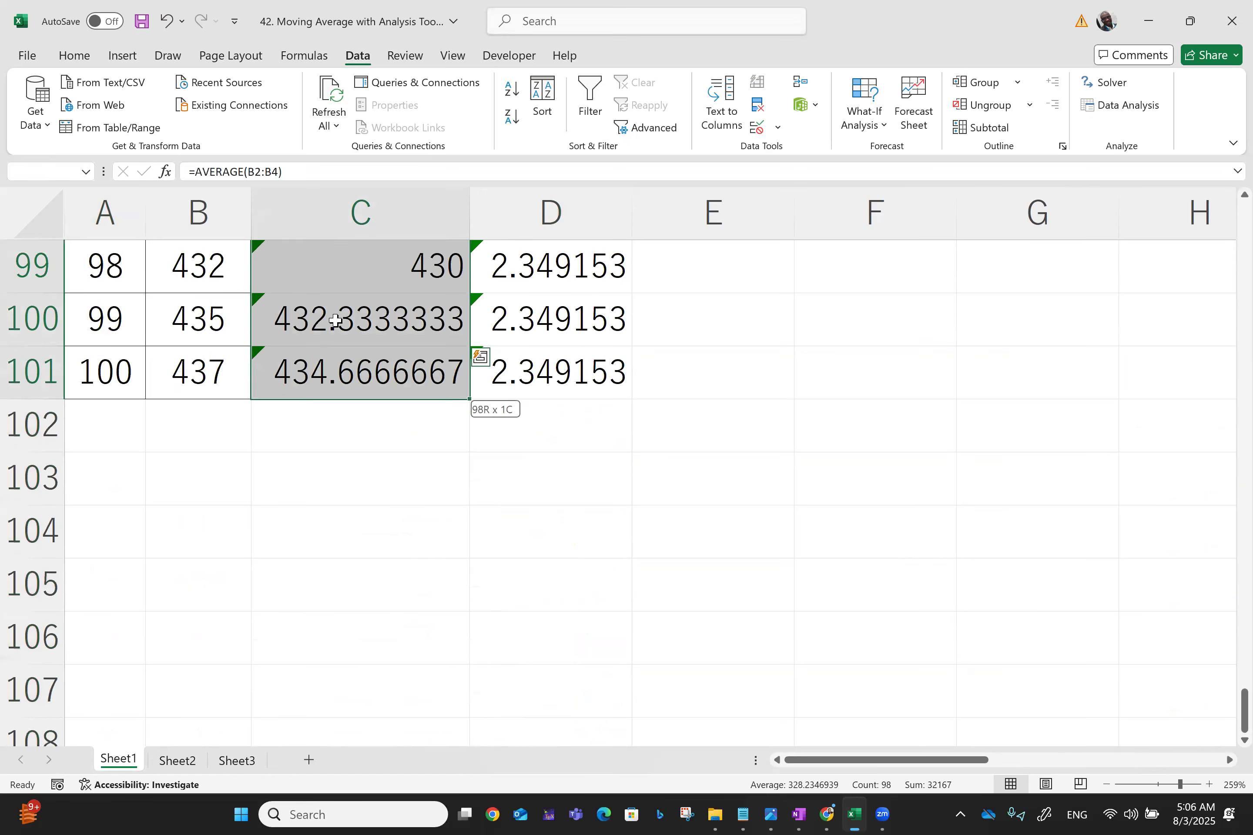
{"action": "key", "text": "shift+Right"}
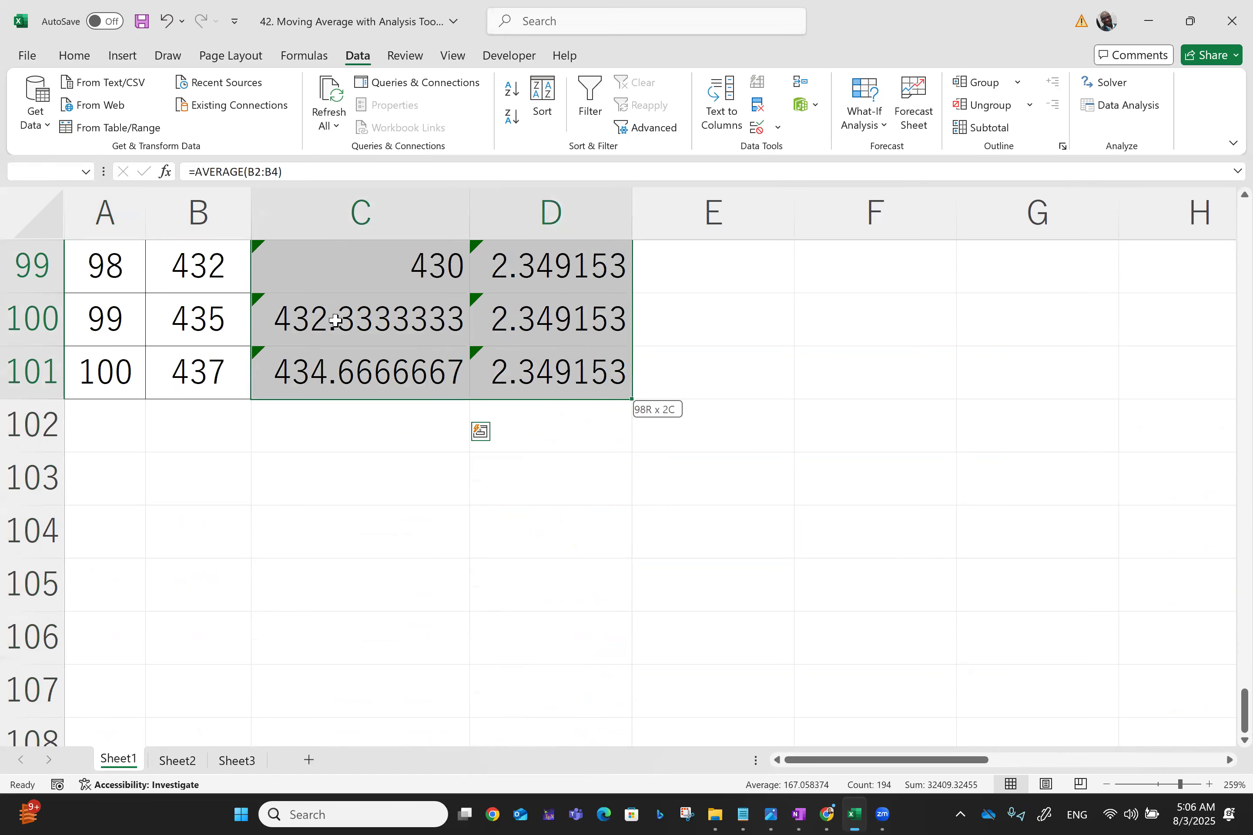
{"action": "scroll", "coordinate": [336, 320], "scroll_direction": "up", "scroll_amount": 8}
{"action": "scroll", "coordinate": [336, 320], "scroll_direction": "up", "scroll_amount": 14}
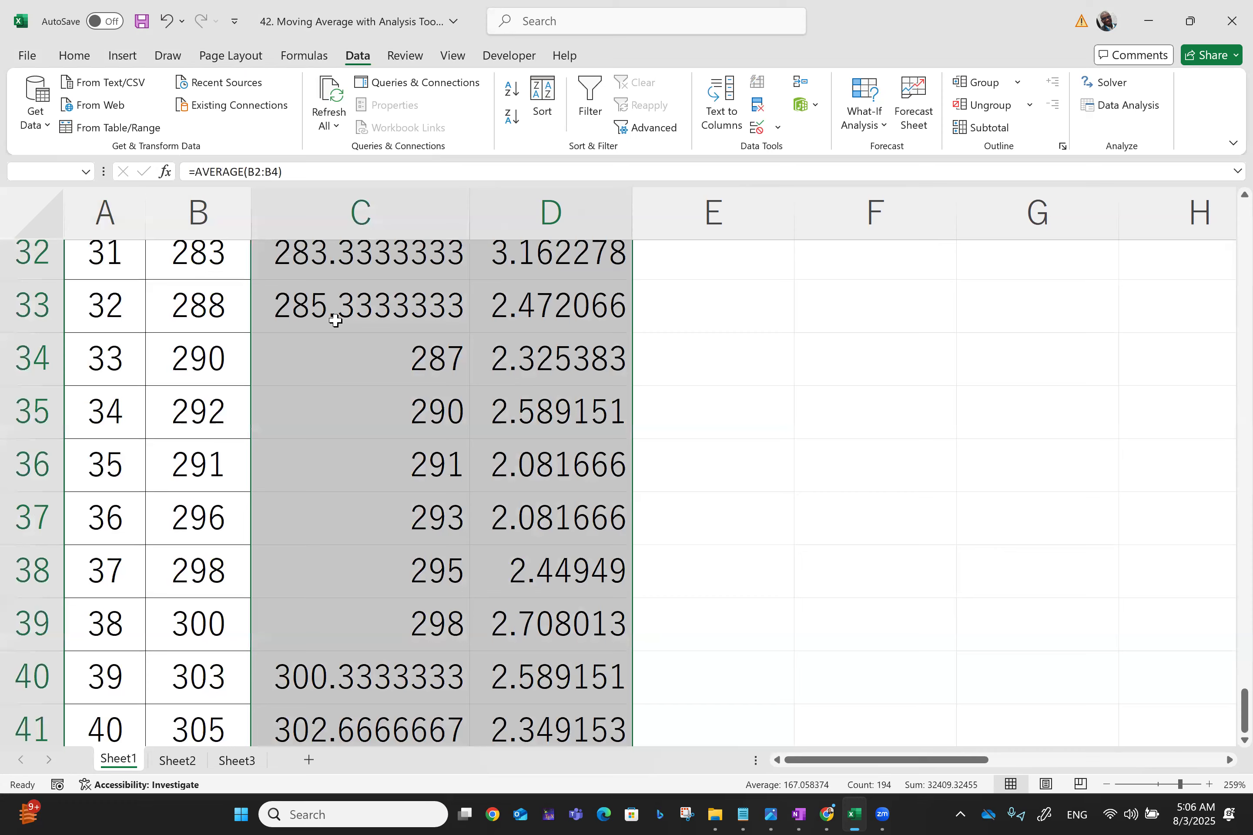
{"action": "scroll", "coordinate": [336, 320], "scroll_direction": "up", "scroll_amount": 10}
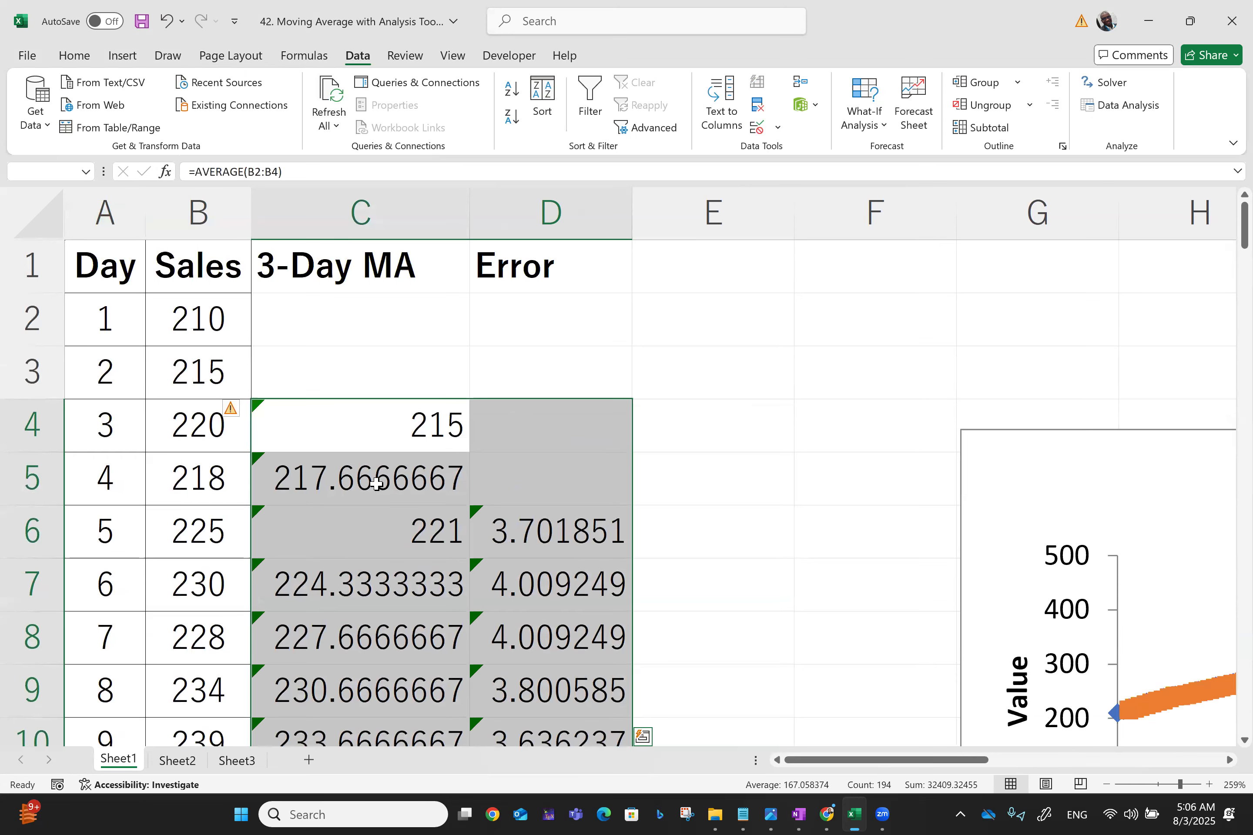
Select a run of moving average cells in column C to review their values
{"action": "left_click", "coordinate": [334, 449]}
{"action": "key", "text": "shift+Down"}
{"action": "key", "text": "shift+Down"}
{"action": "key", "text": "shift+Down"}
{"action": "key", "text": "shift+Down"}
{"action": "key", "text": "shift+Down"}
{"action": "key", "text": "shift+Down"}
{"action": "key", "text": "shift+Down"}
{"action": "key", "text": "shift+Down"}
{"action": "key", "text": "shift+Down"}
{"action": "key", "text": "shift+Down"}
{"action": "key", "text": "shift+Down"}
{"action": "key", "text": "shift+Down"}
{"action": "key", "text": "shift+Down"}
{"action": "key", "text": "shift+Down"}
{"action": "key", "text": "shift+Down"}
{"action": "key", "text": "shift+Down"}
{"action": "key", "text": "shift+Down"}
{"action": "key", "text": "shift+Down"}
{"action": "key", "text": "shift+Down"}
{"action": "key", "text": "shift+Down"}
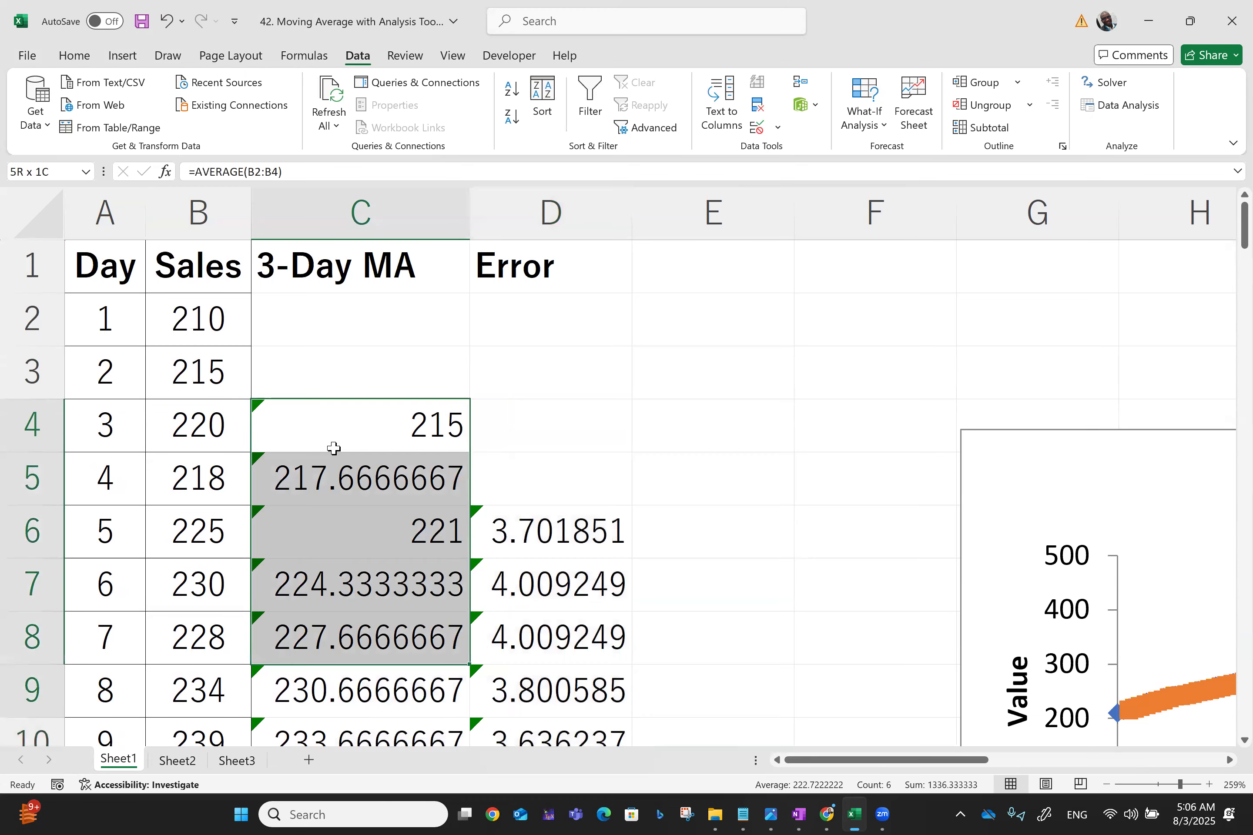
{"action": "key", "text": "shift+Down"}
{"action": "key", "text": "shift+Down"}
{"action": "key", "text": "shift+Down"}
{"action": "key", "text": "ctrl+Up"}
{"action": "key", "text": "ctrl+Up"}
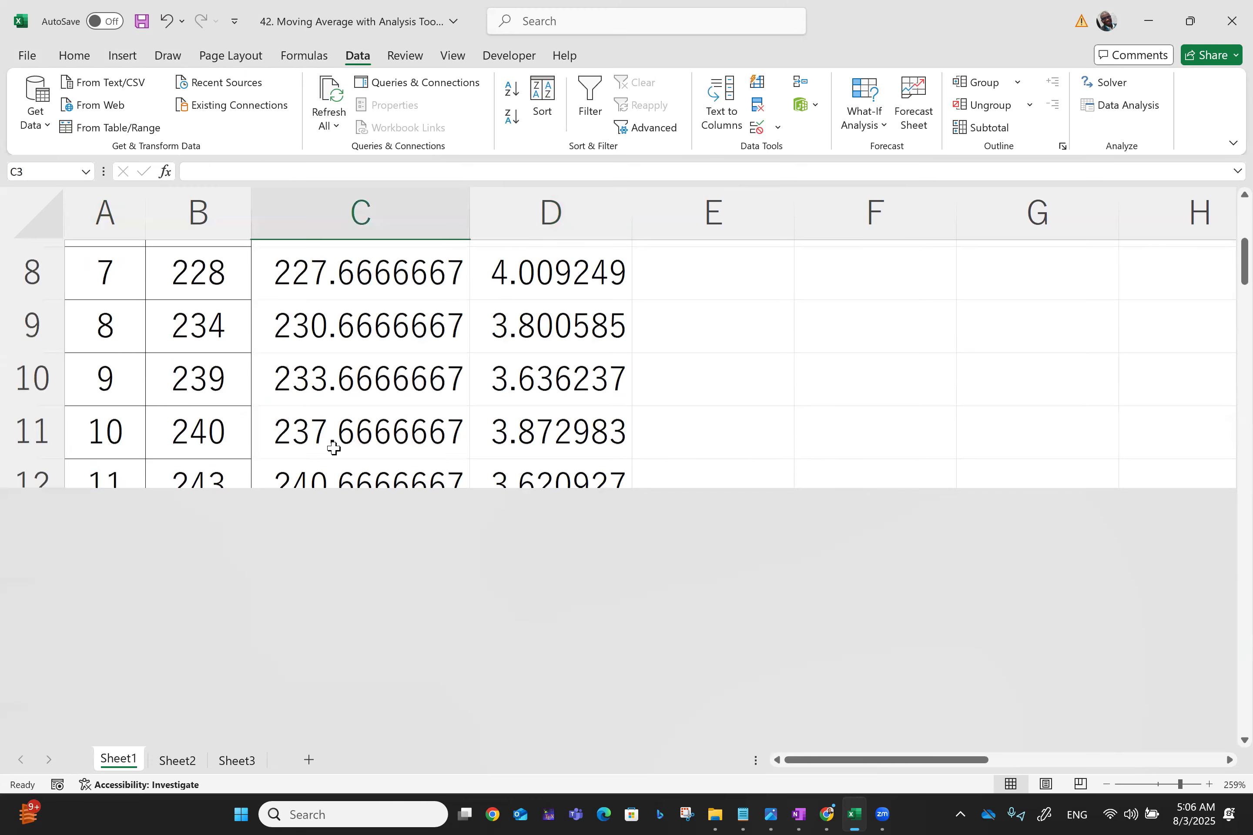
{"action": "left_click", "coordinate": [374, 417]}
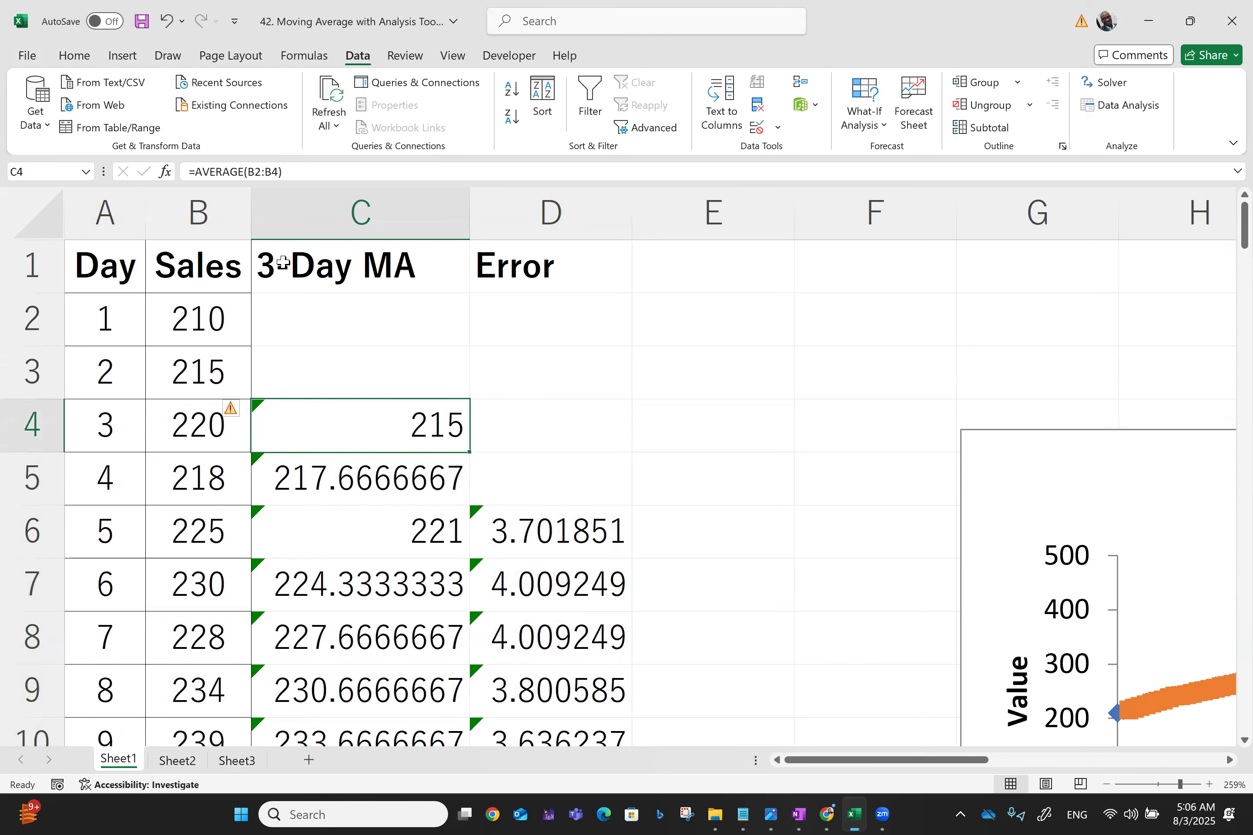
Wrap the moving average formula in C4 in ROUND with 0 decimal places
{"action": "left_click", "coordinate": [195, 180]}
{"action": "type", "text": "roun"}
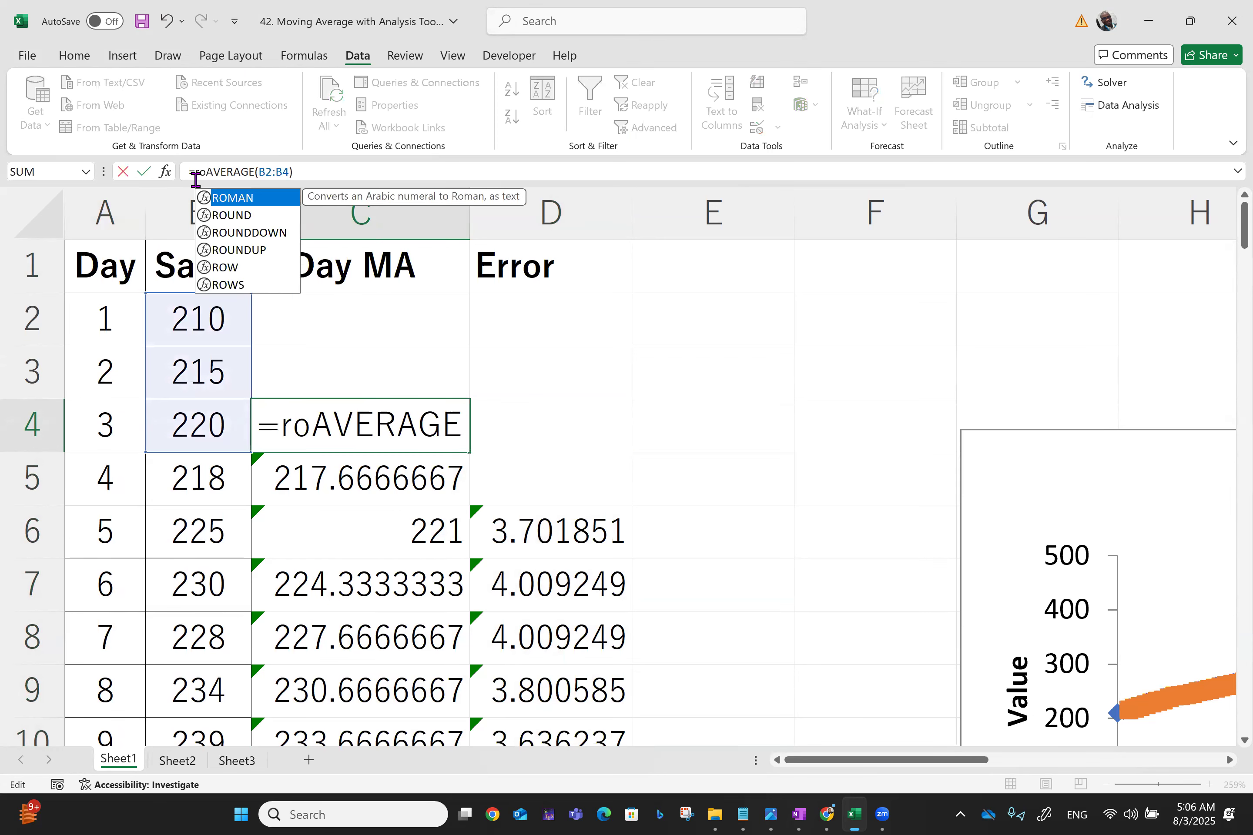
{"action": "type", "text": "d("}
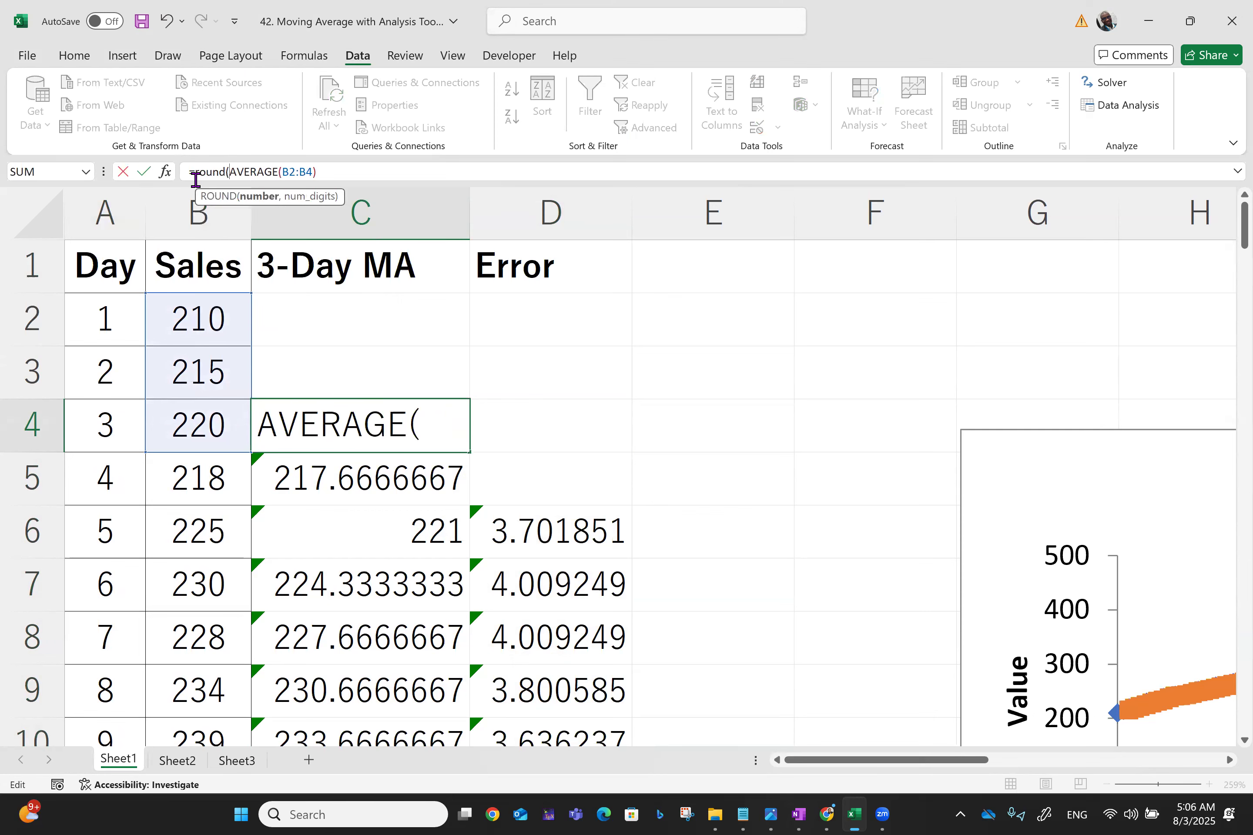
{"action": "key", "text": "End"}
{"action": "type", "text": ",0"}
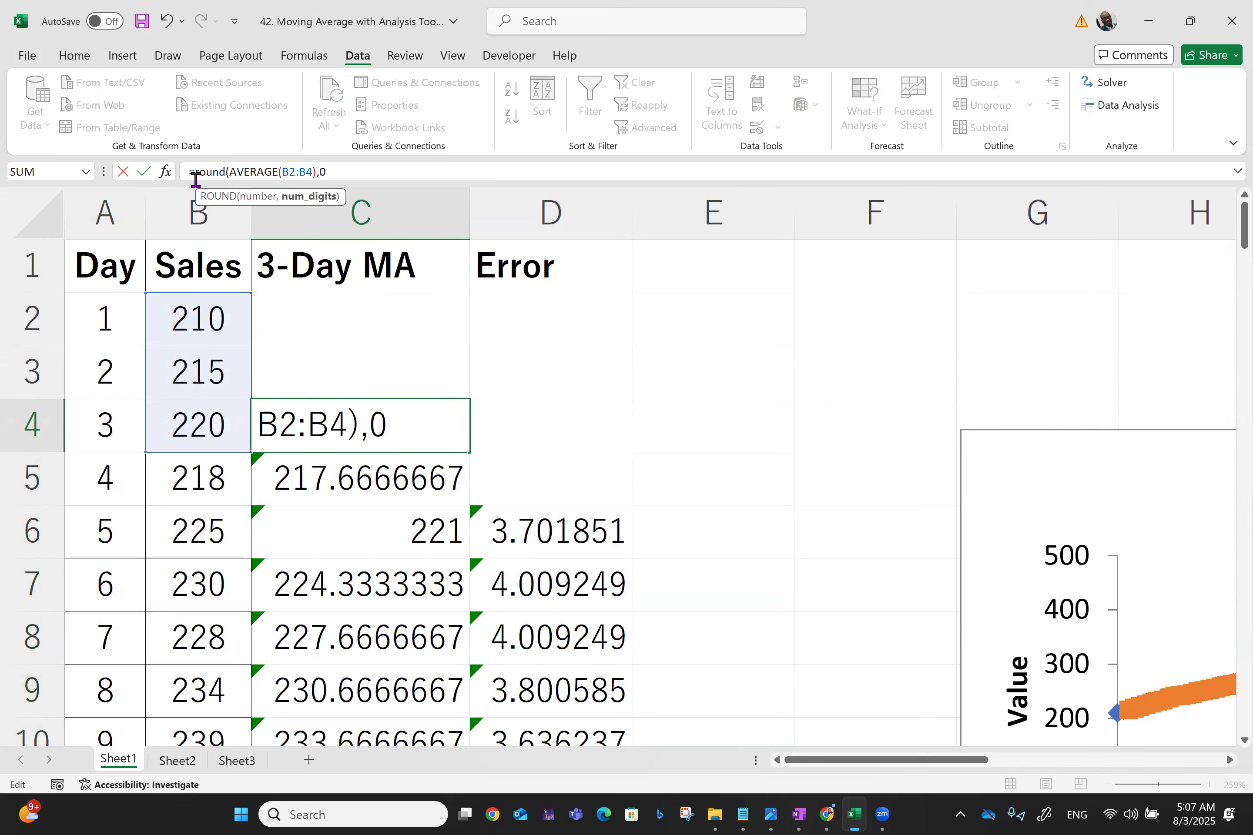
{"action": "type", "text": ")"}
{"action": "key", "text": "Return"}
Fill the rounded moving average formula from C4 down to row 101
{"action": "left_click", "coordinate": [345, 416]}
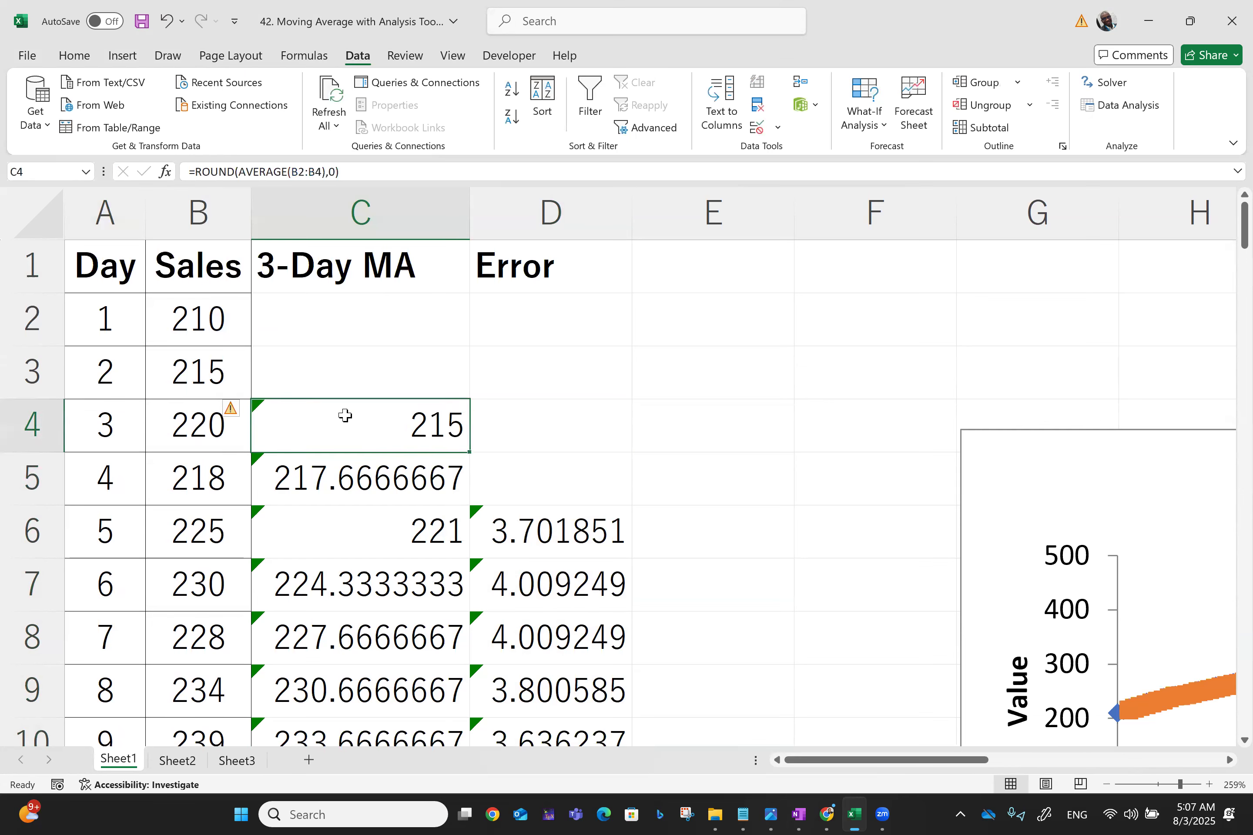
{"action": "left_click_drag", "start_coordinate": [472, 451], "coordinate": [473, 813]}
{"action": "left_click_drag", "start_coordinate": [444, 661], "coordinate": [441, 646]}
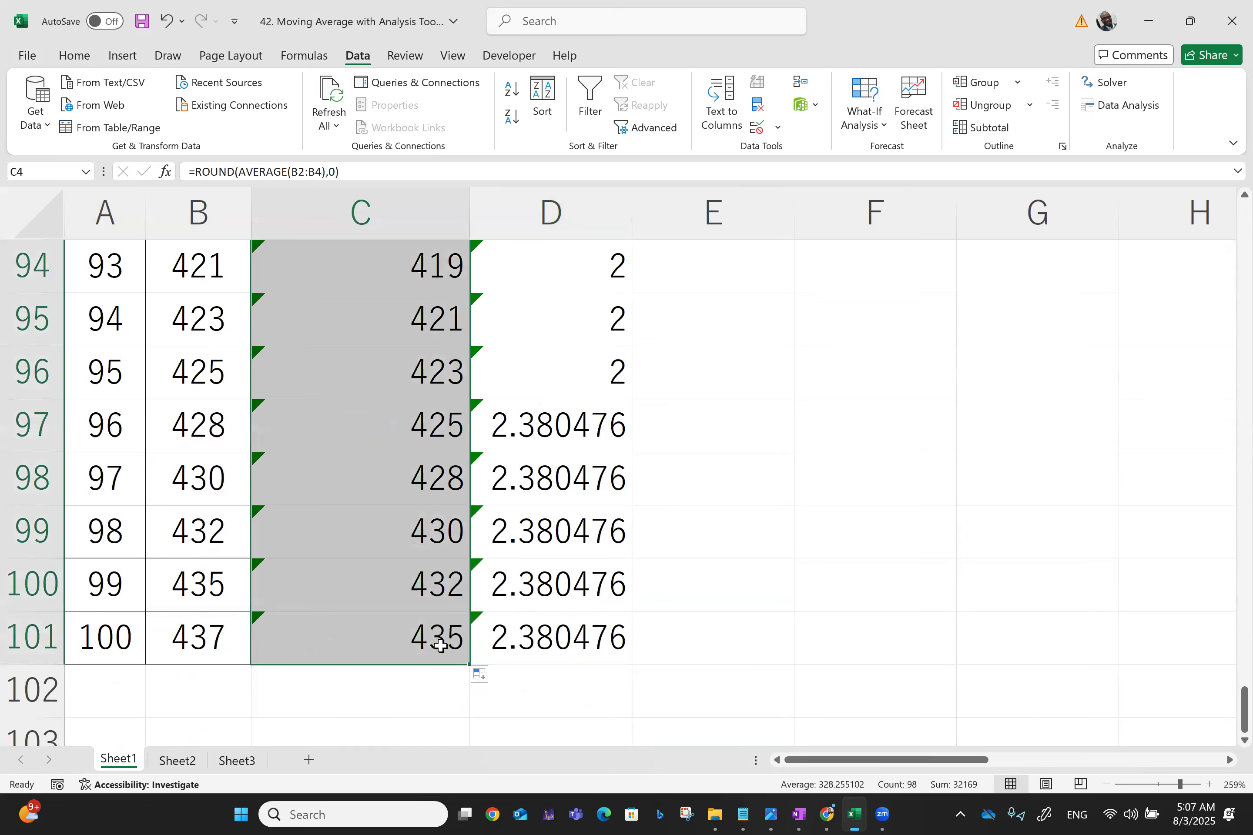
{"action": "key", "text": "Up"}
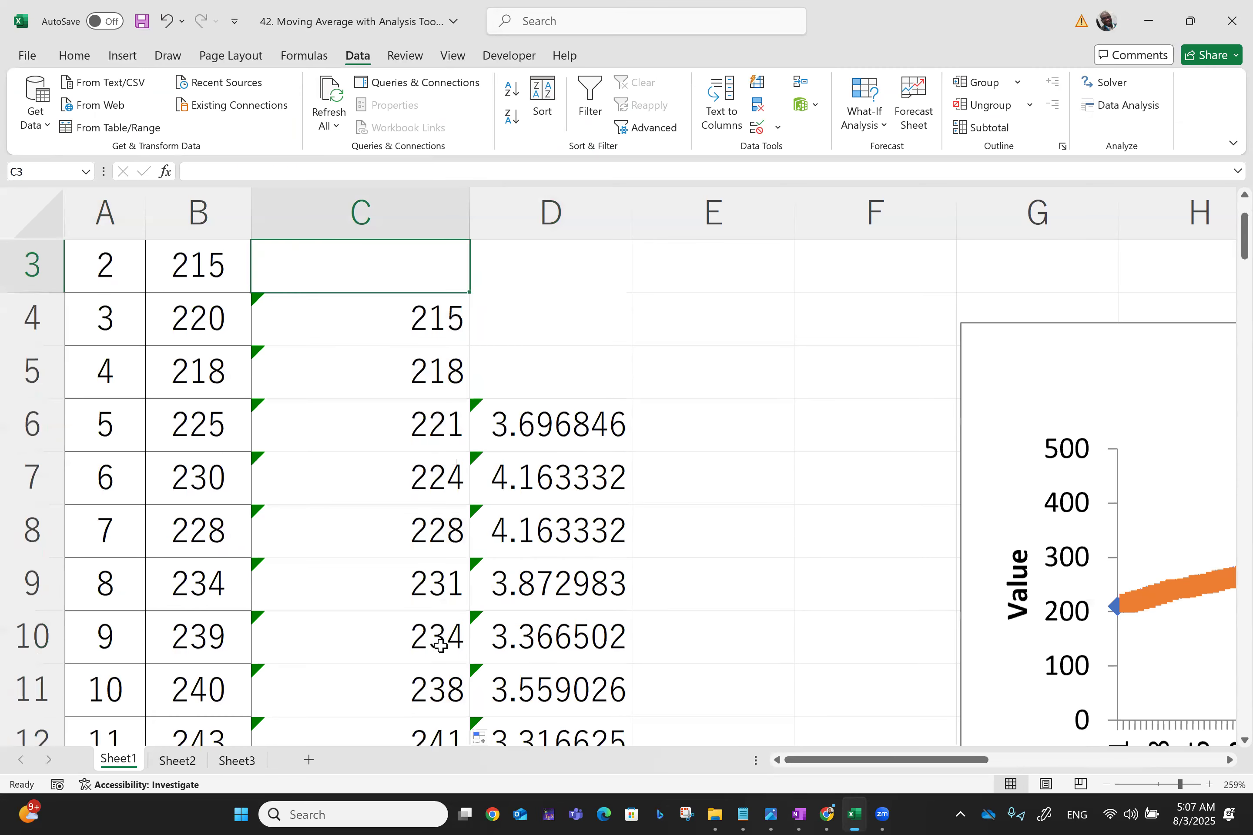
{"action": "key", "text": "Up"}
{"action": "key", "text": "Up"}
Wrap the standard error formula in D6 in ROUND with 2 decimal places
{"action": "left_click", "coordinate": [525, 533]}
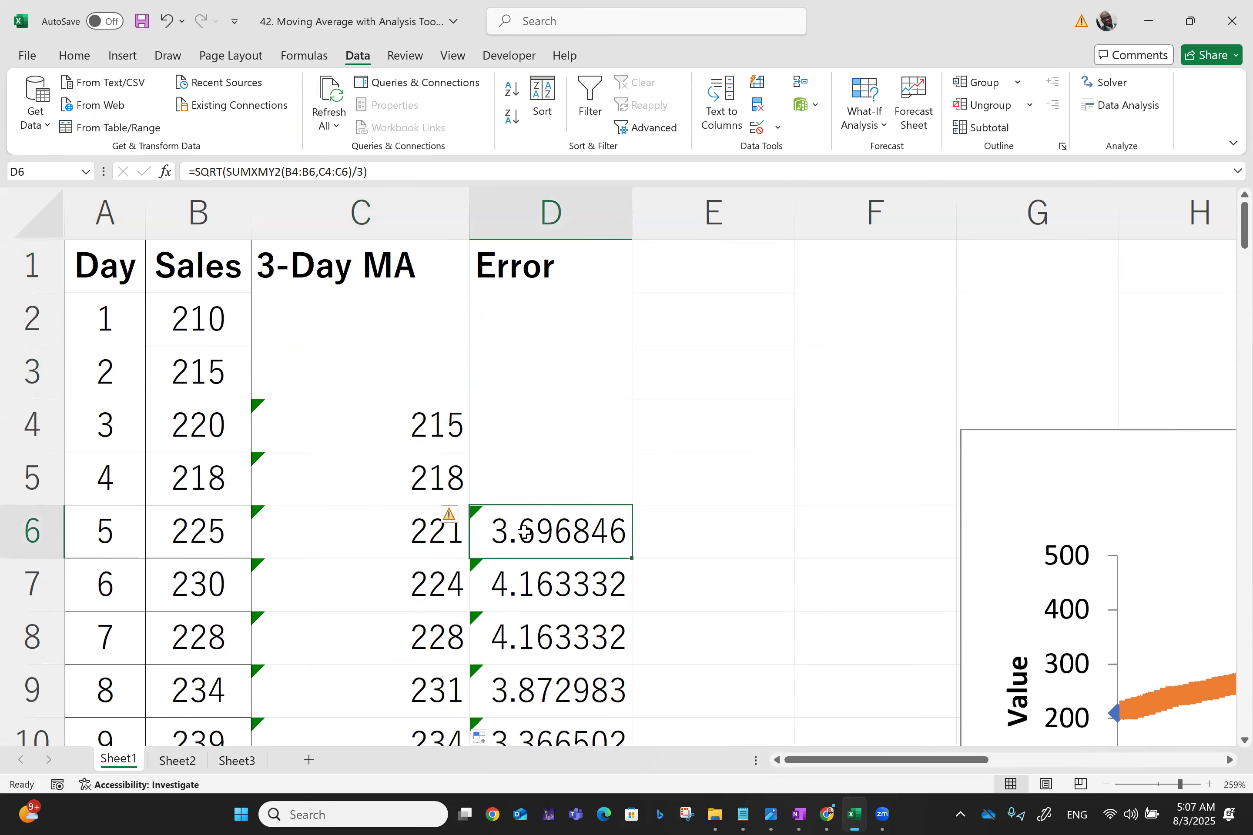
{"action": "left_click", "coordinate": [196, 172]}
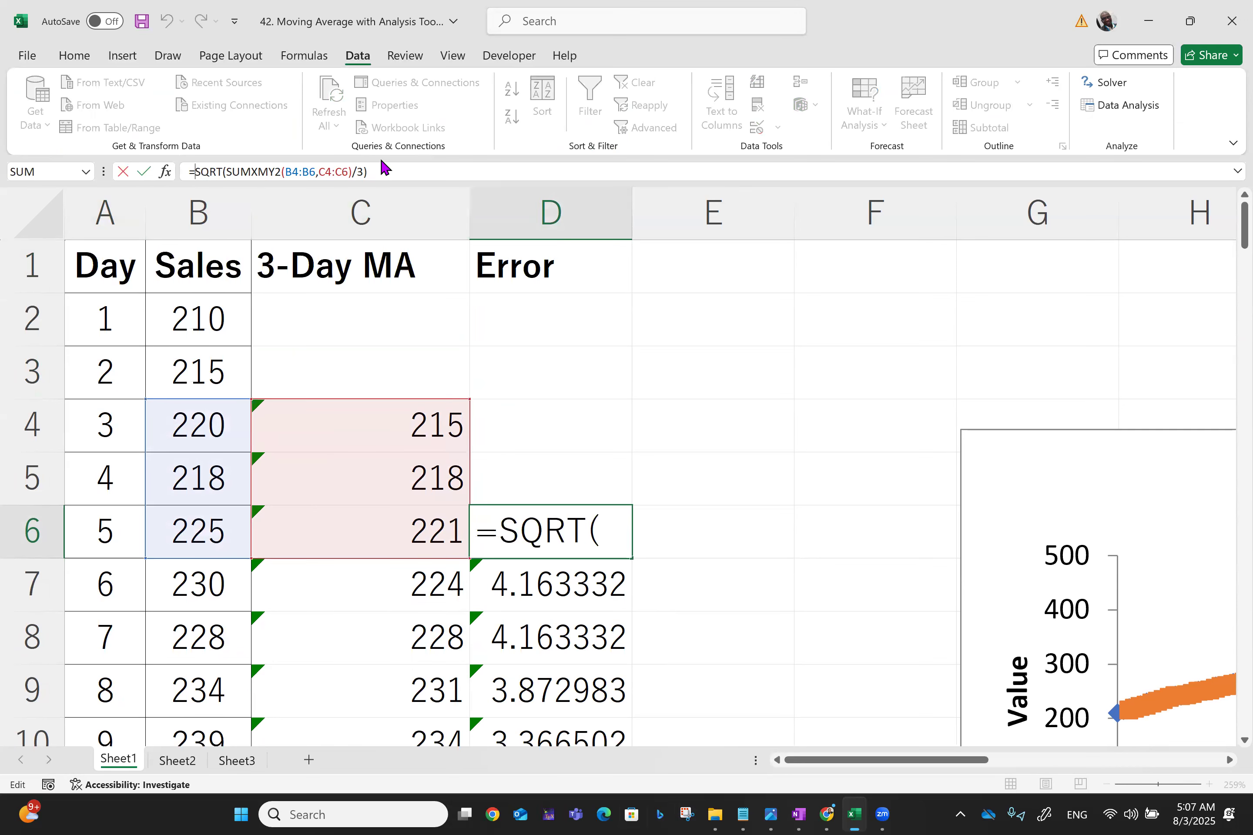
{"action": "type", "text": "roun"}
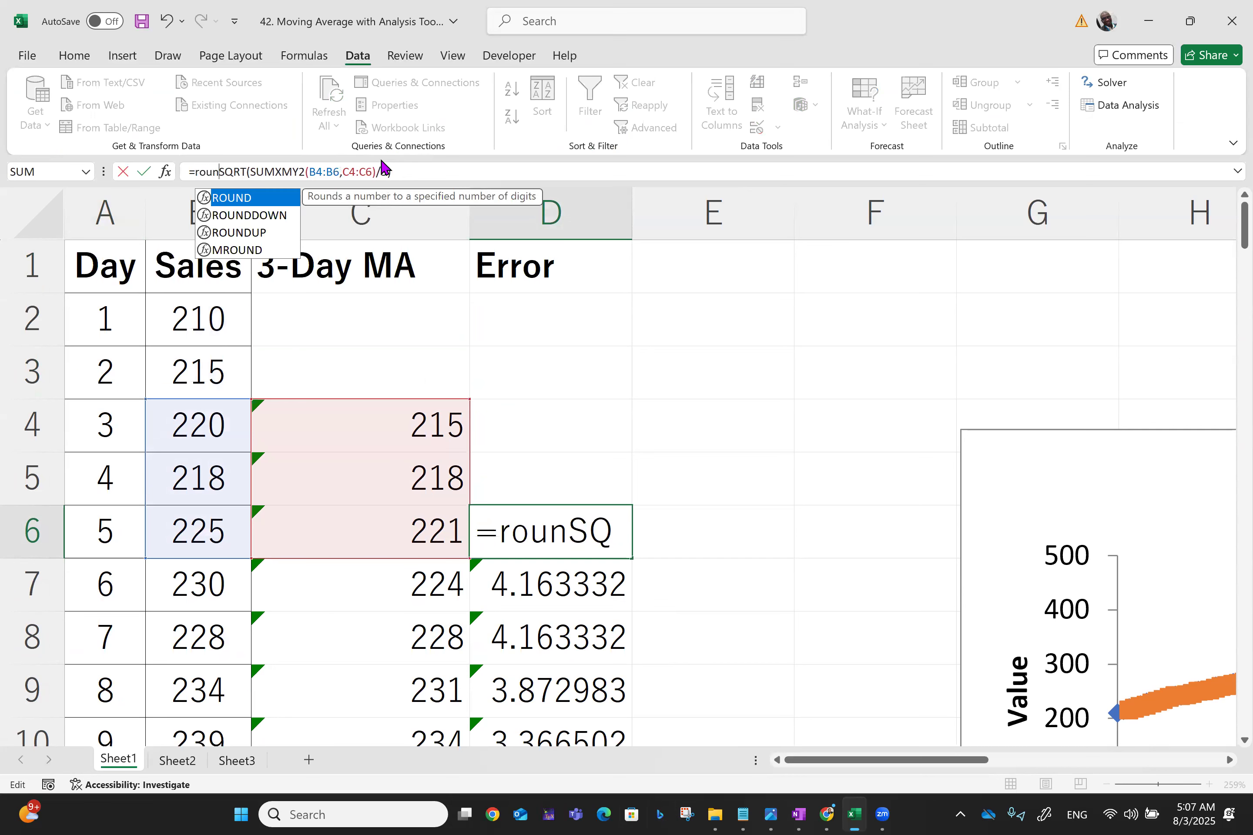
{"action": "type", "text": "d"}
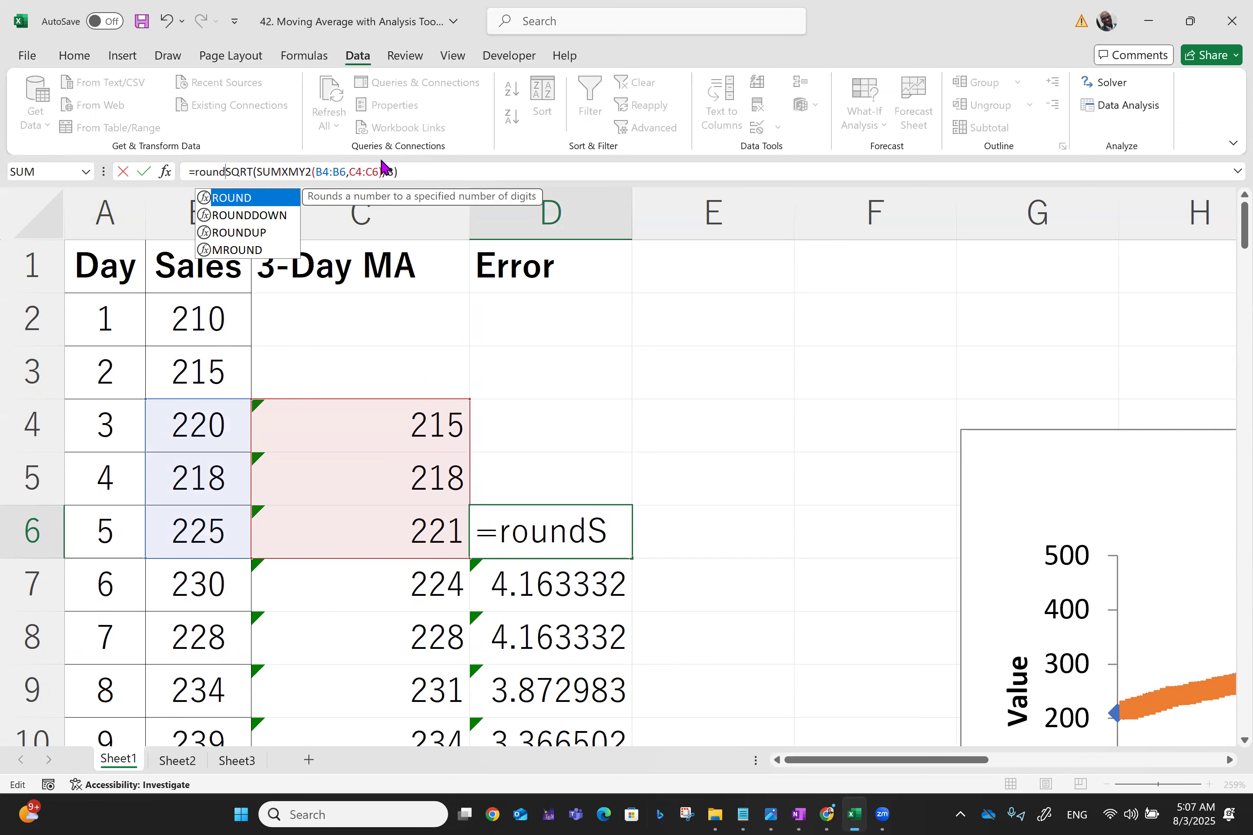
{"action": "type", "text": "("}
{"action": "key", "text": "End"}
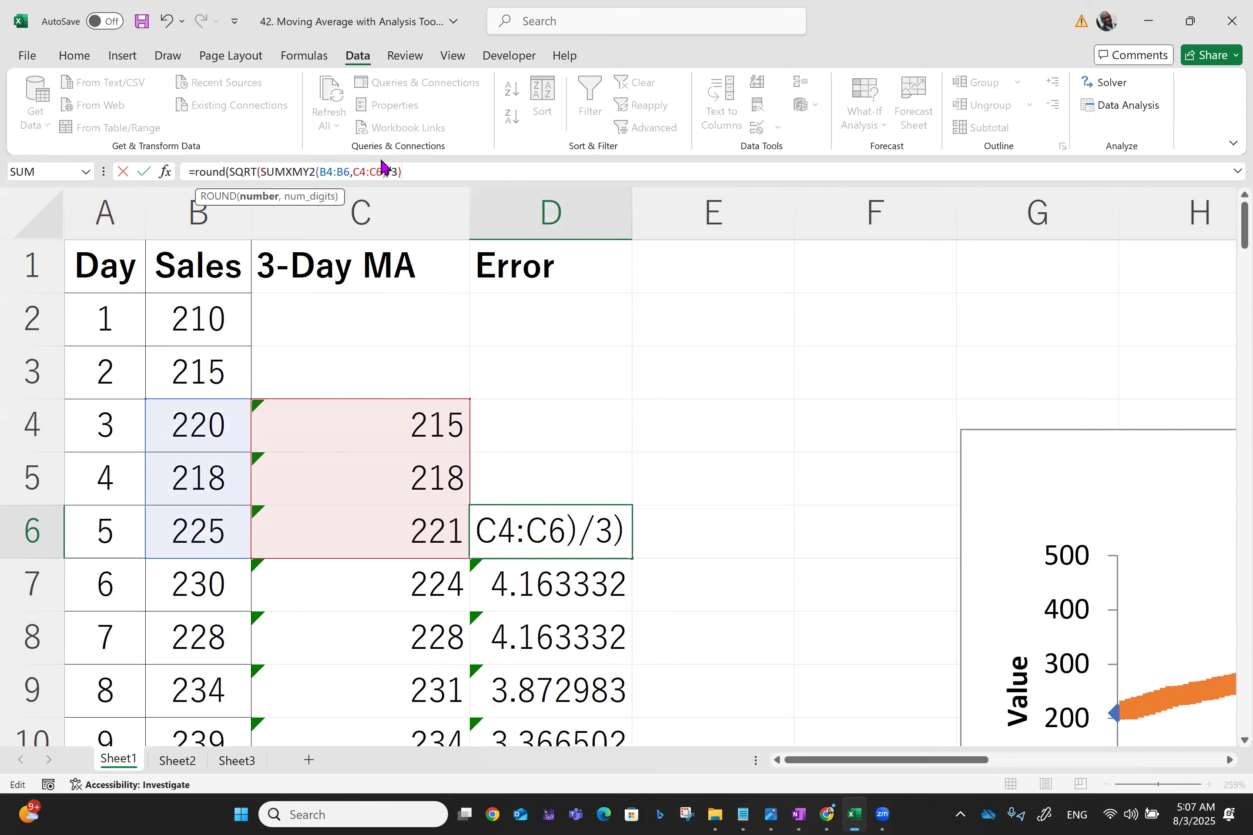
{"action": "type", "text": ",2"}
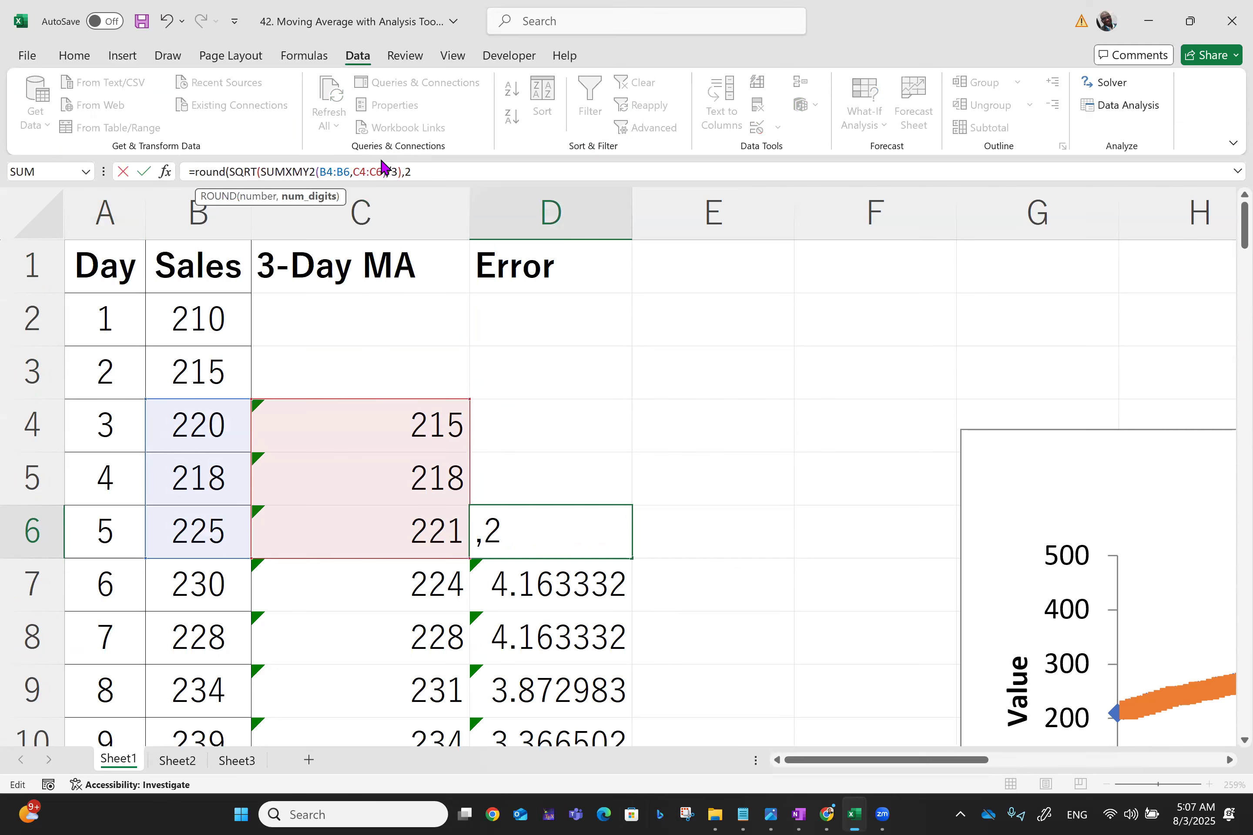
{"action": "key", "text": "Return"}
Fill the rounded error formula from D6 down to row 101
{"action": "left_click", "coordinate": [563, 512]}
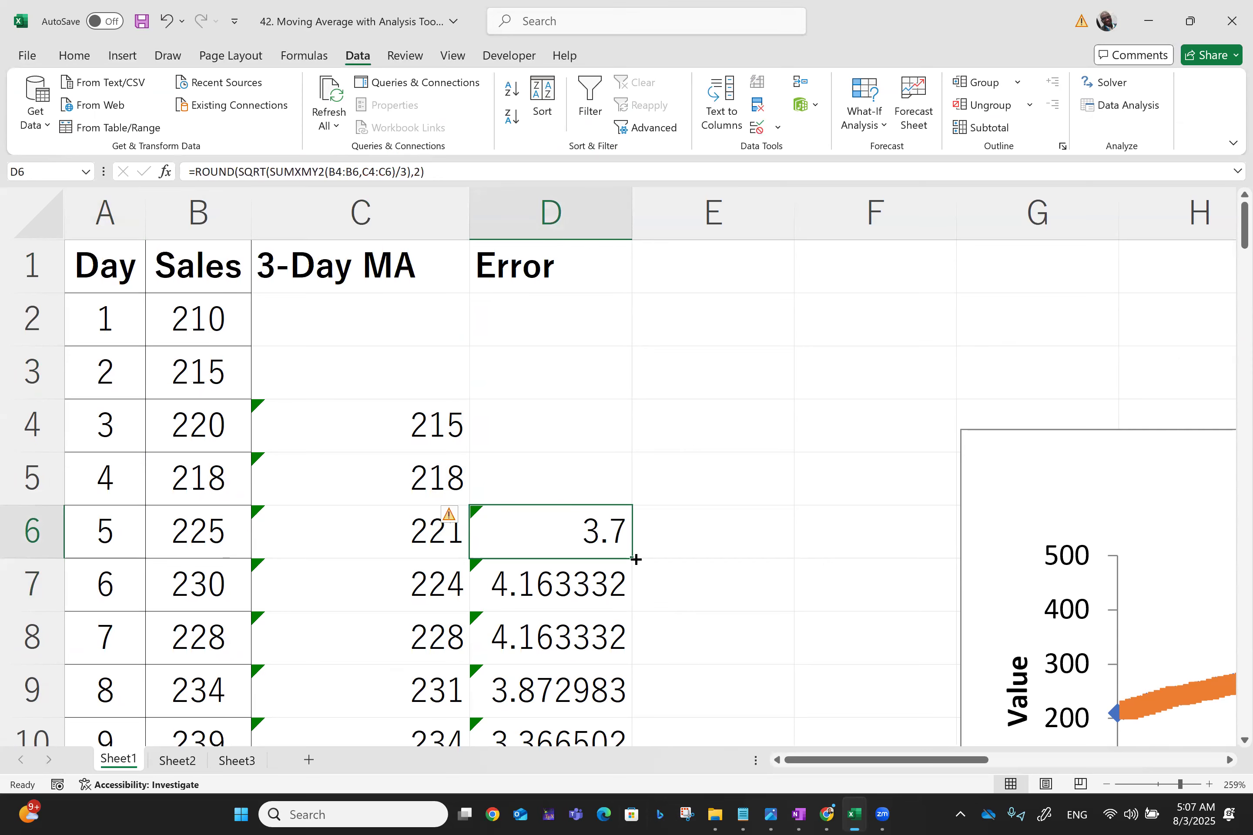
{"action": "left_click_drag", "start_coordinate": [636, 560], "coordinate": [636, 701]}
{"action": "left_click_drag", "start_coordinate": [629, 673], "coordinate": [628, 671]}
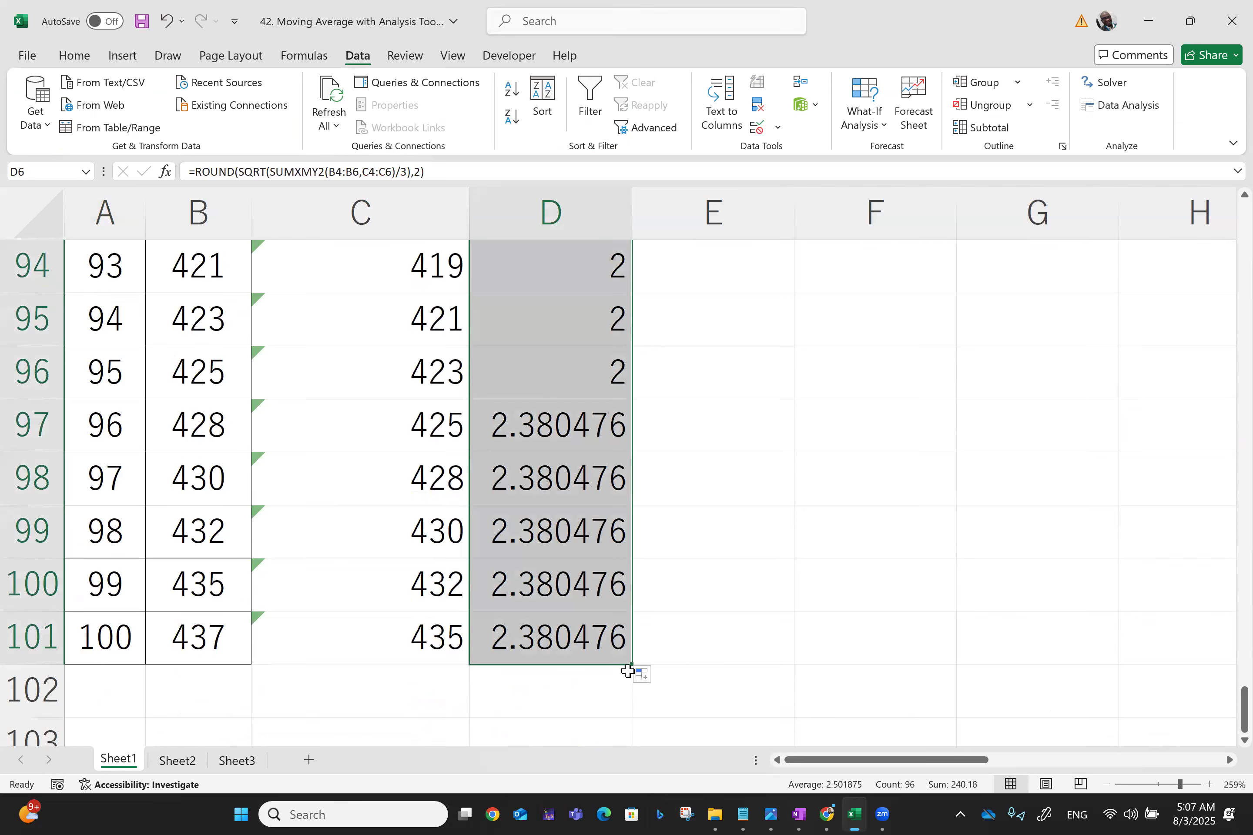
{"action": "key", "text": "Up"}
{"action": "key", "text": "Up"}
{"action": "key", "text": "Up"}
{"action": "key", "text": "Up"}
{"action": "key", "text": "Up"}
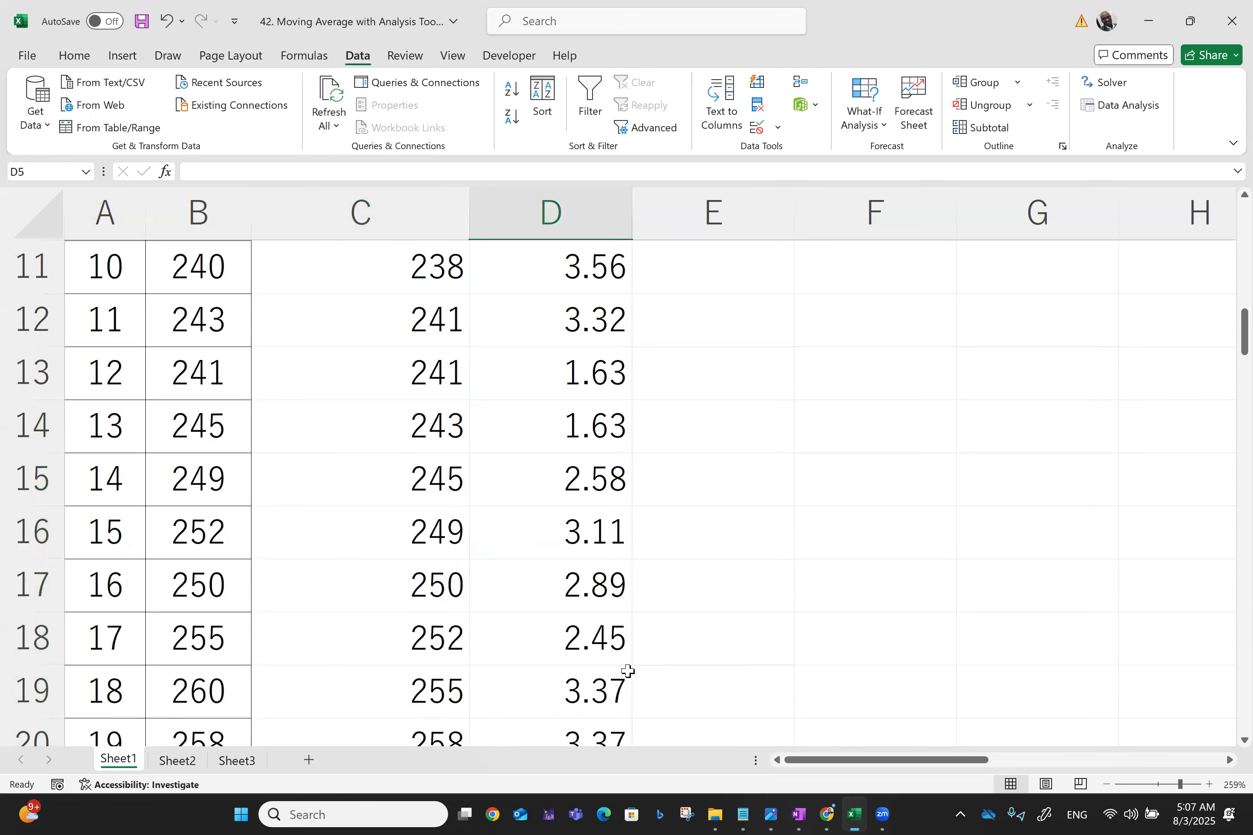
{"action": "key", "text": "Left"}
{"action": "key", "text": "Left"}
{"action": "key", "text": "Left"}
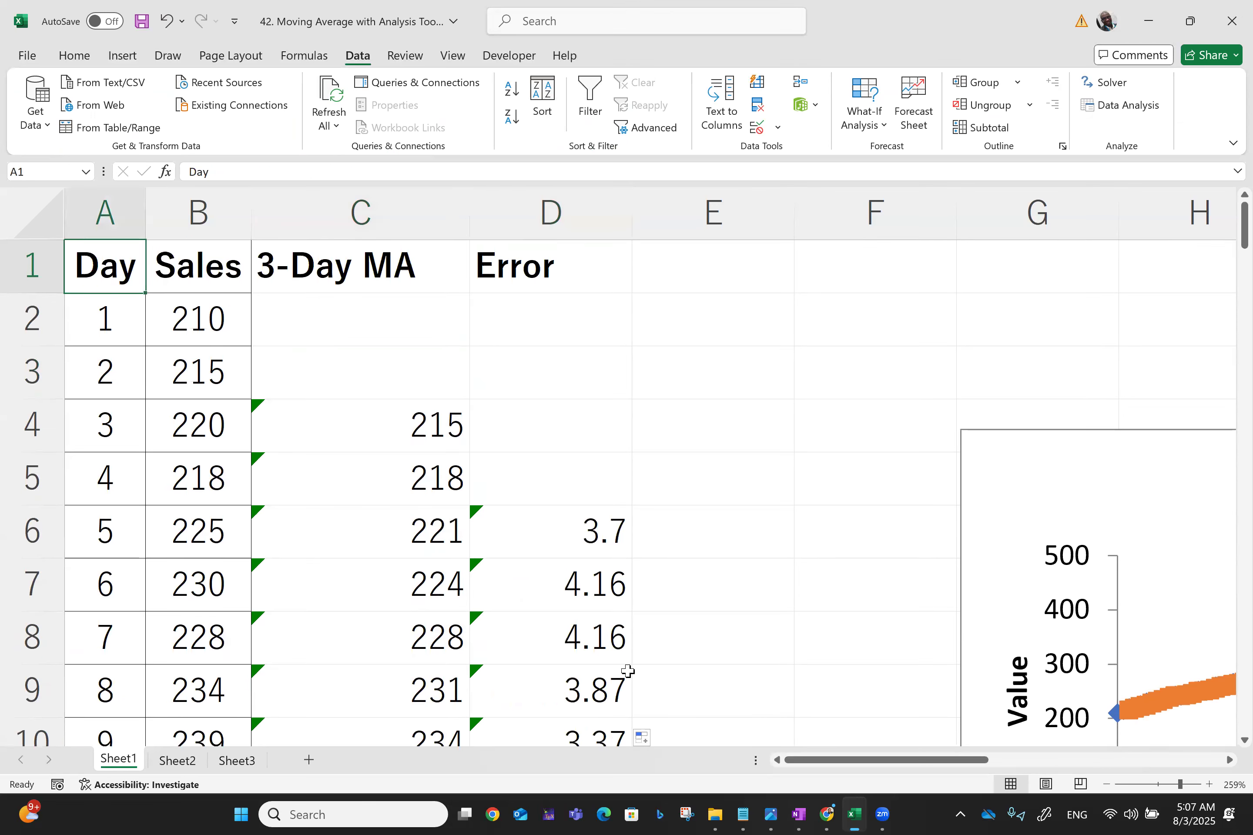
Center-align the whole table A1:D101 and give it all borders
{"action": "key", "text": "ctrl+shift+End"}
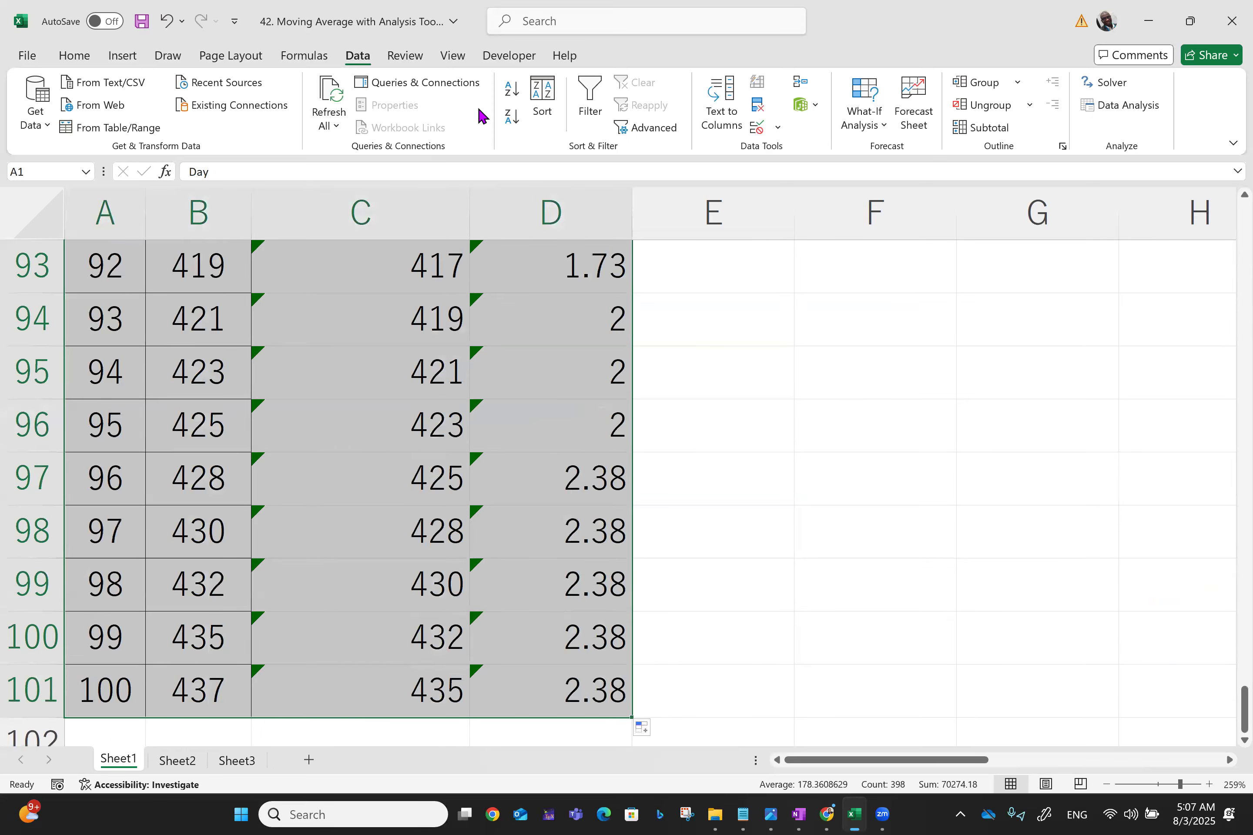
{"action": "left_click", "coordinate": [78, 54]}
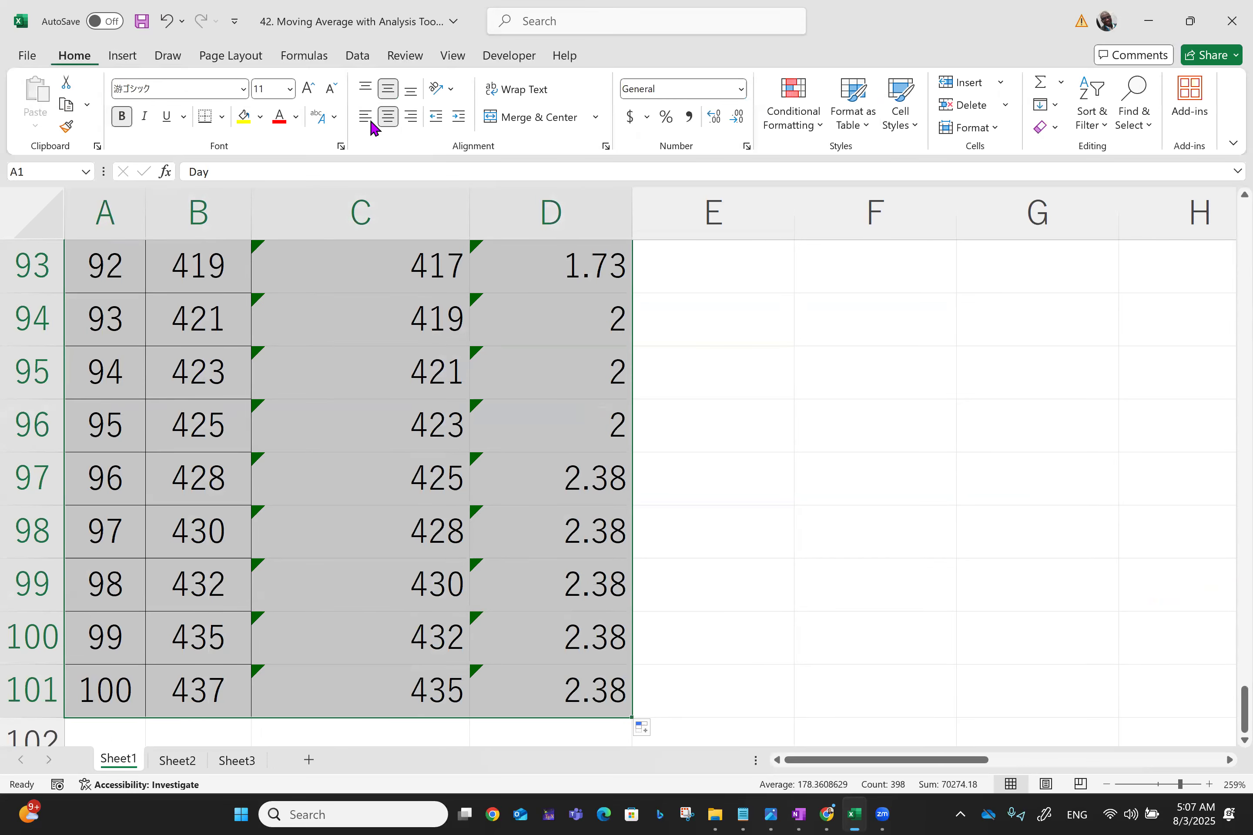
{"action": "left_click", "coordinate": [388, 117]}
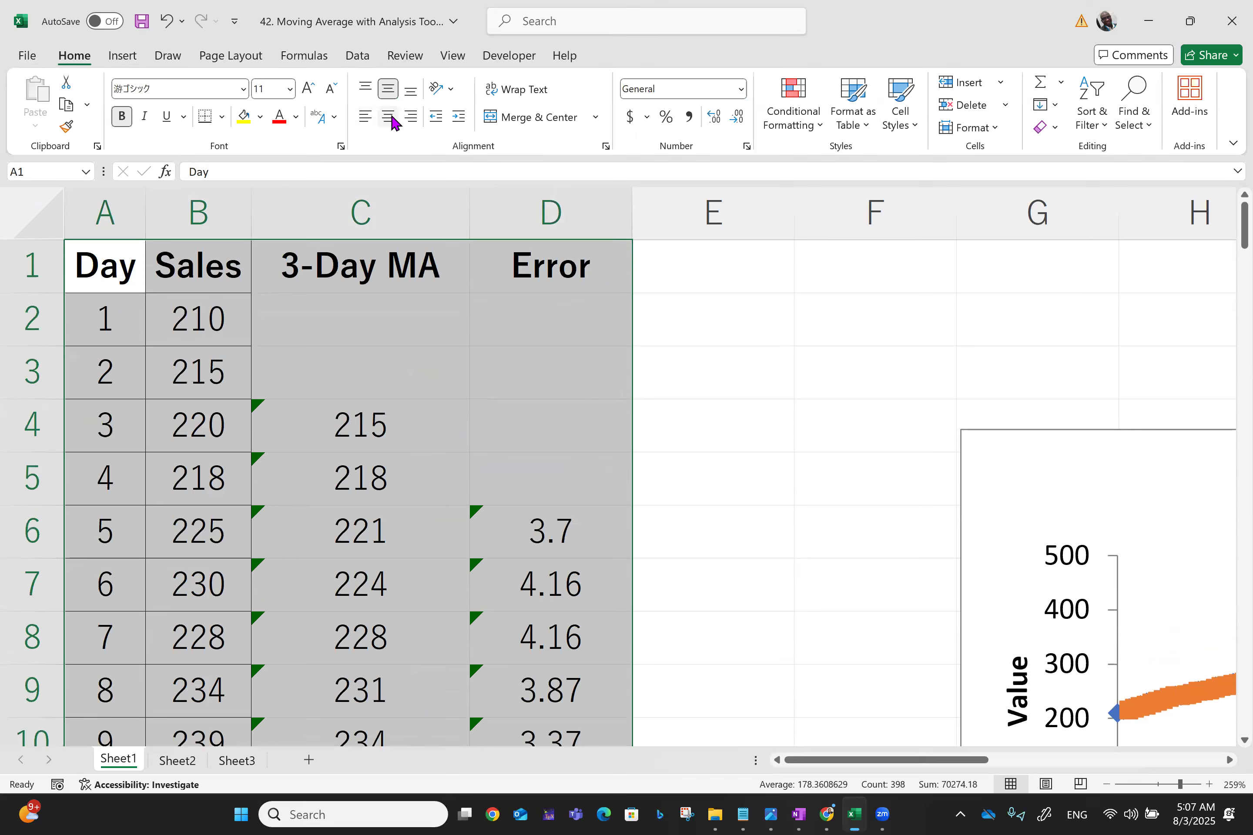
{"action": "left_click", "coordinate": [222, 117]}
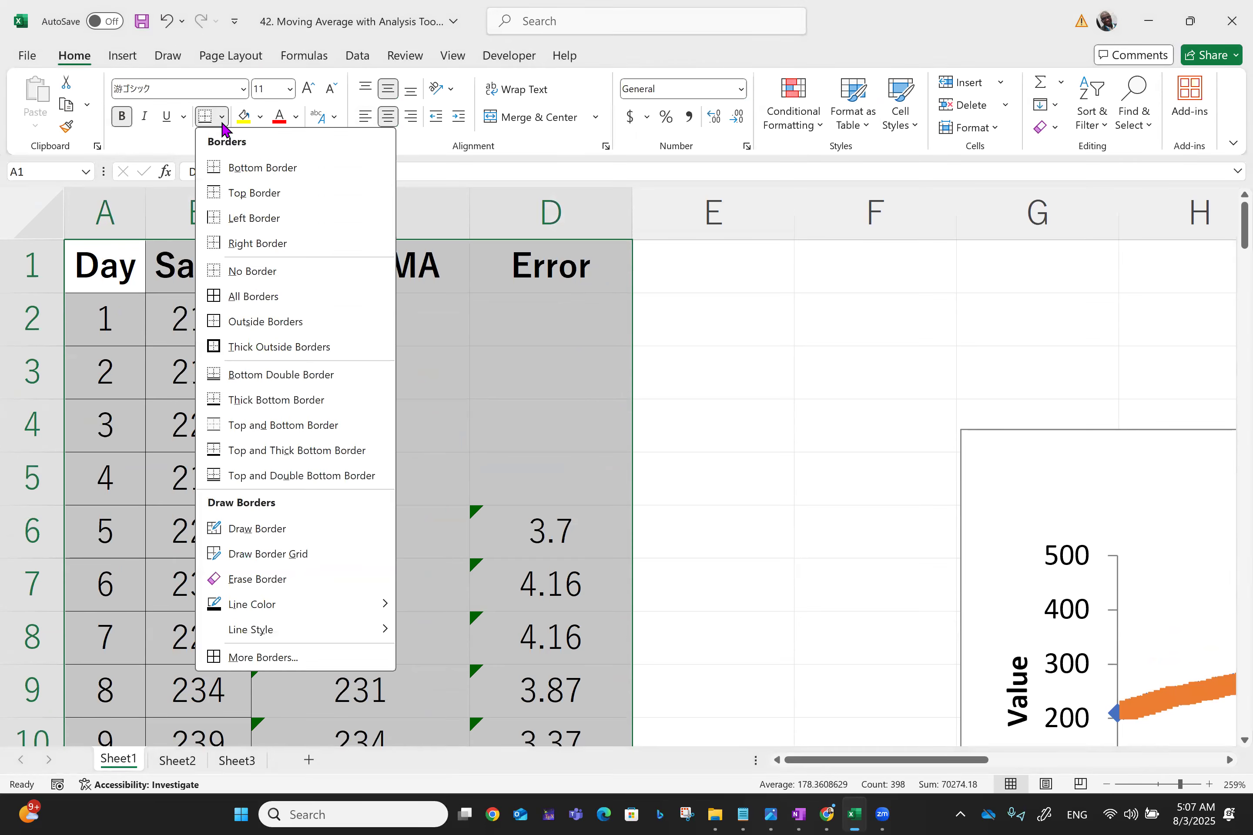
{"action": "left_click", "coordinate": [242, 295]}
{"action": "key", "text": "ctrl+Home"}
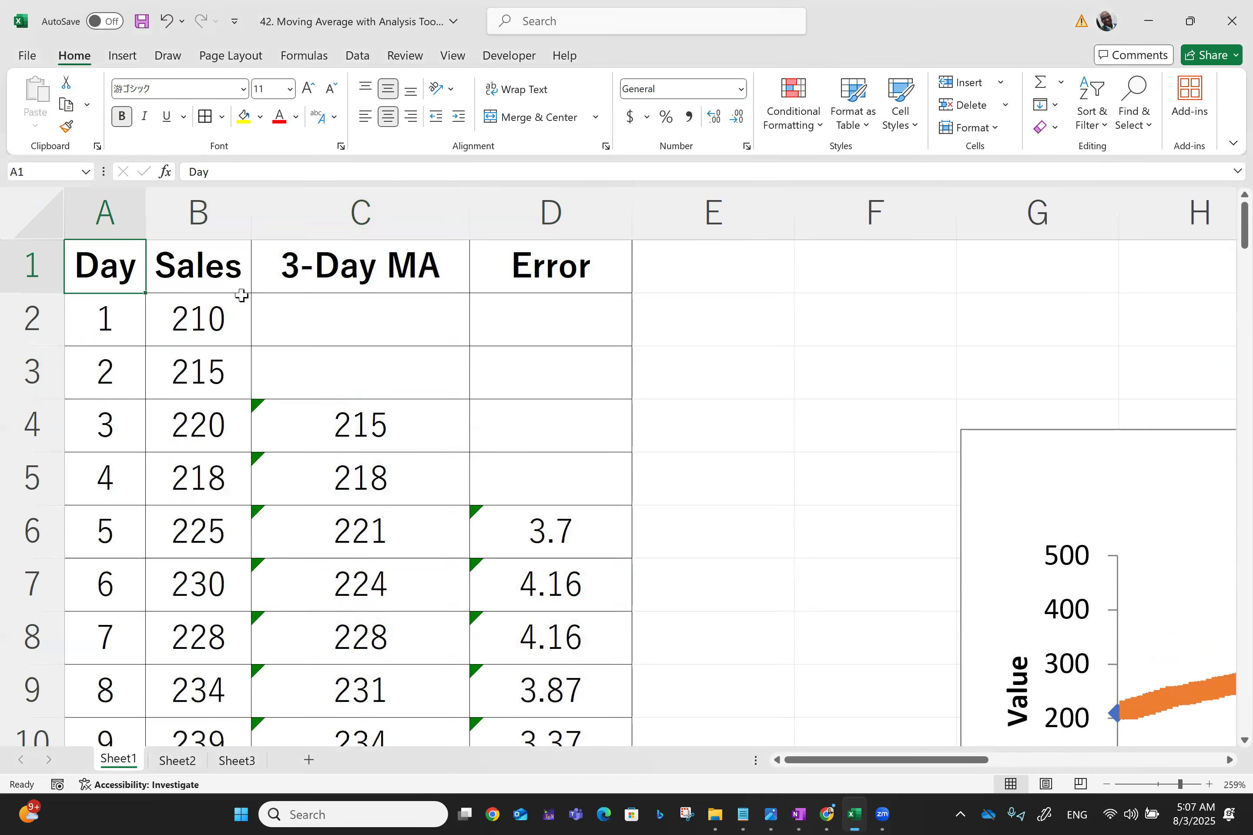
Scroll through the rounded moving average and error columns to review the values
{"action": "key", "text": "Down"}
{"action": "key", "text": "Down"}
{"action": "key", "text": "Down"}
{"action": "key", "text": "Down"}
{"action": "key", "text": "Down"}
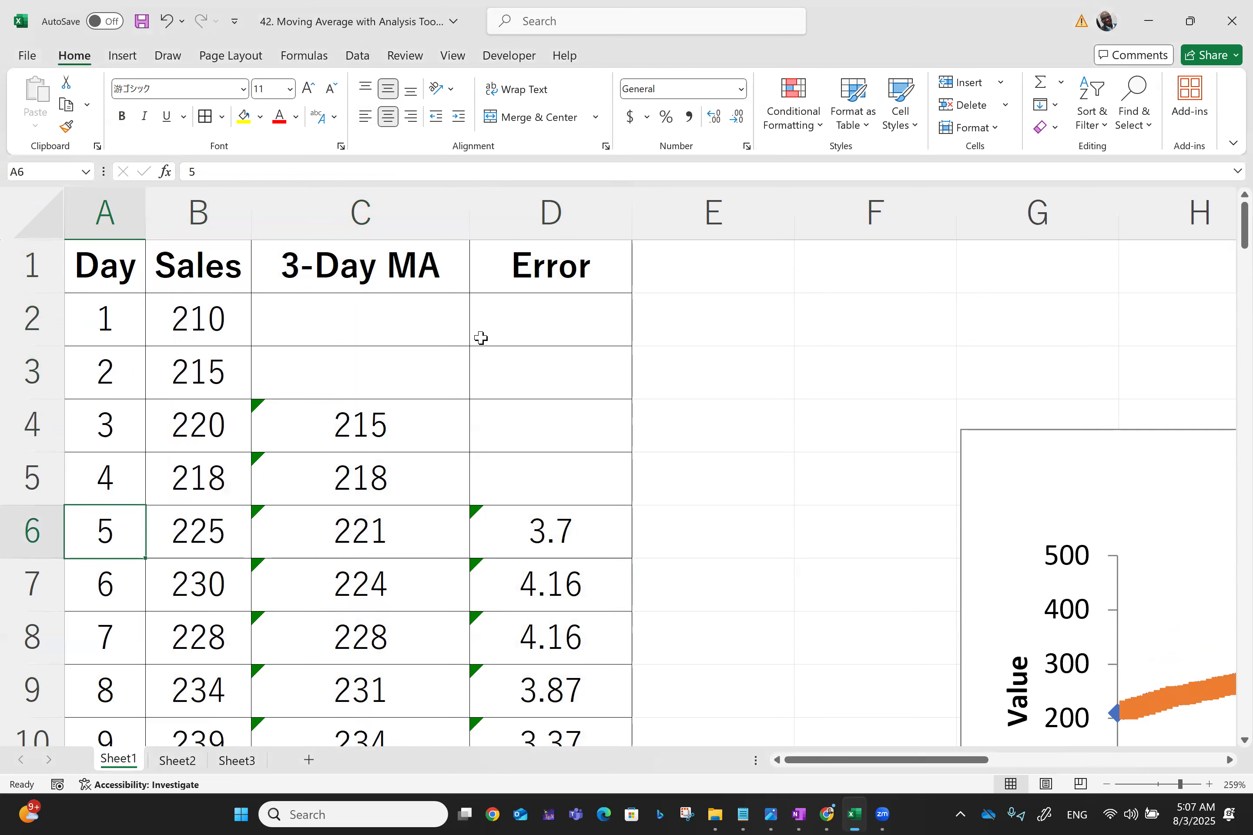
{"action": "left_click", "coordinate": [326, 372]}
{"action": "key", "text": "Down"}
{"action": "key", "text": "Down"}
{"action": "key", "text": "Down"}
{"action": "key", "text": "Down"}
{"action": "key", "text": "Down"}
{"action": "key", "text": "Down"}
{"action": "key", "text": "Down"}
{"action": "key", "text": "Down"}
{"action": "key", "text": "Down"}
{"action": "key", "text": "Down"}
{"action": "key", "text": "Down"}
{"action": "key", "text": "Down"}
{"action": "key", "text": "Down"}
{"action": "key", "text": "Down"}
{"action": "key", "text": "Down"}
{"action": "key", "text": "Down"}
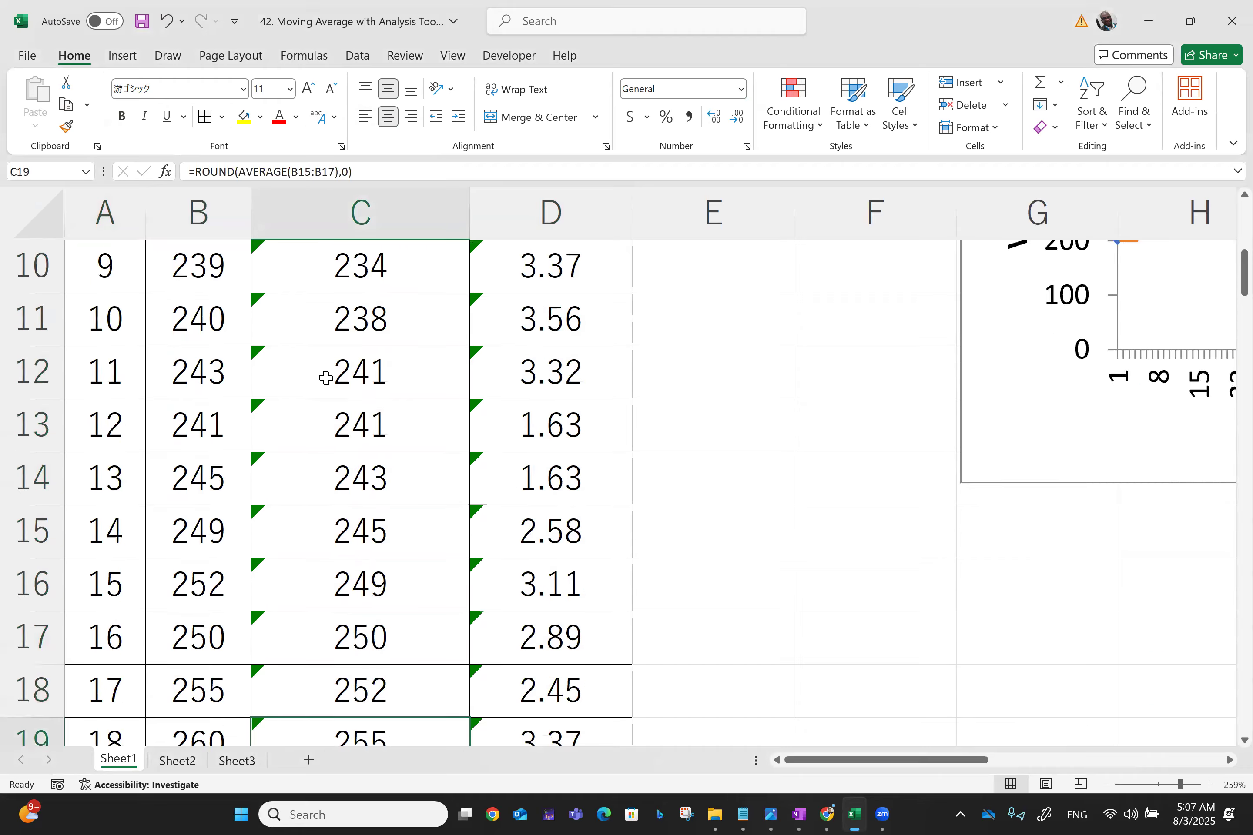
{"action": "key", "text": "Down"}
{"action": "key", "text": "Down"}
{"action": "key", "text": "Down"}
{"action": "key", "text": "Down"}
{"action": "key", "text": "Down"}
{"action": "key", "text": "Down"}
{"action": "key", "text": "Down"}
{"action": "key", "text": "Down"}
{"action": "key", "text": "Down"}
{"action": "key", "text": "Down"}
{"action": "key", "text": "Down"}
{"action": "key", "text": "Down"}
{"action": "key", "text": "Down"}
{"action": "key", "text": "Down"}
{"action": "key", "text": "Down"}
{"action": "key", "text": "Down"}
{"action": "key", "text": "Down"}
{"action": "key", "text": "Down"}
{"action": "key", "text": "Down"}
{"action": "key", "text": "Down"}
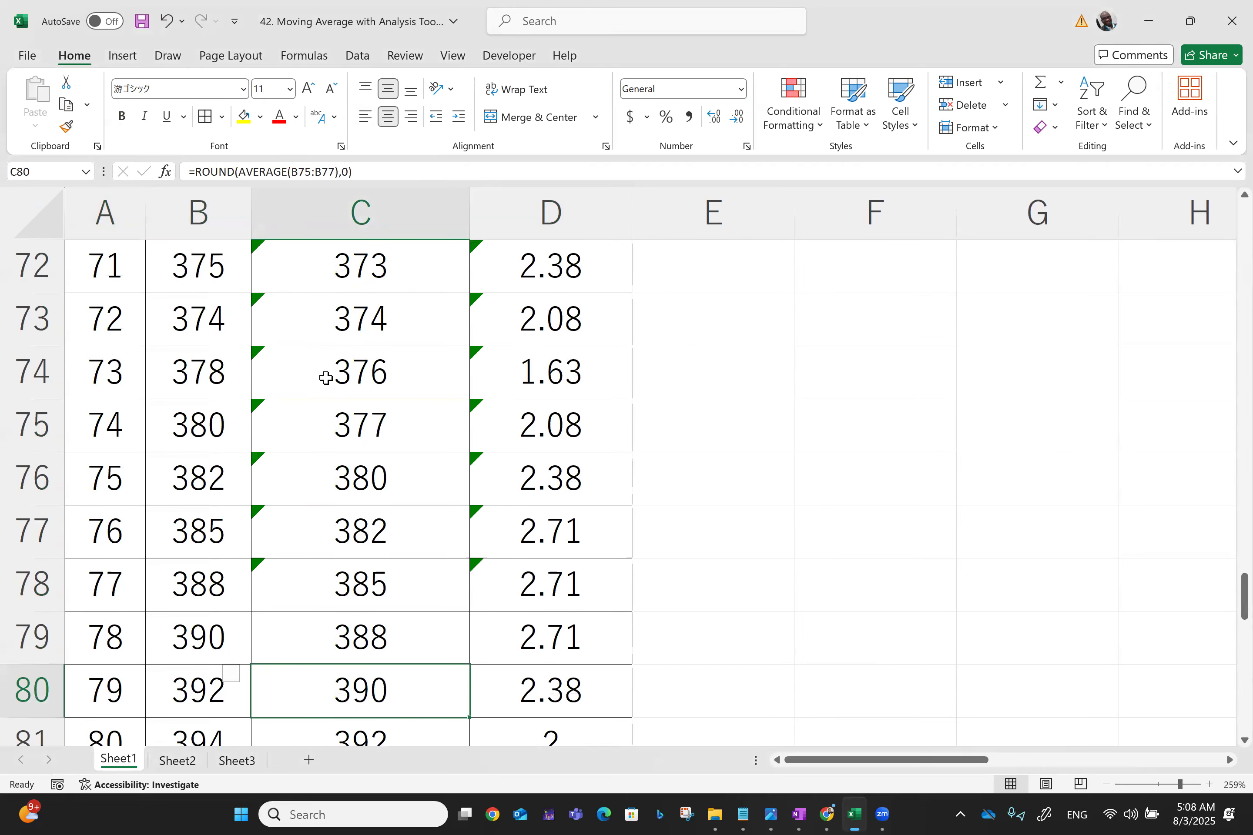
{"action": "key", "text": "Down"}
{"action": "key", "text": "Down"}
{"action": "key", "text": "Down"}
{"action": "key", "text": "Down"}
{"action": "key", "text": "Down"}
{"action": "key", "text": "Down"}
{"action": "key", "text": "Down"}
{"action": "key", "text": "Down"}
{"action": "key", "text": "Down"}
{"action": "key", "text": "Down"}
{"action": "key", "text": "Down"}
{"action": "key", "text": "Down"}
{"action": "key", "text": "Down"}
{"action": "key", "text": "Down"}
{"action": "key", "text": "Down"}
{"action": "key", "text": "Down"}
{"action": "key", "text": "Down"}
{"action": "key", "text": "Down"}
{"action": "key", "text": "Down"}
{"action": "key", "text": "Down"}
{"action": "key", "text": "Up"}
{"action": "key", "text": "Up"}
{"action": "key", "text": "Up"}
{"action": "key", "text": "Up"}
{"action": "key", "text": "Up"}
{"action": "key", "text": "Up"}
{"action": "key", "text": "Up"}
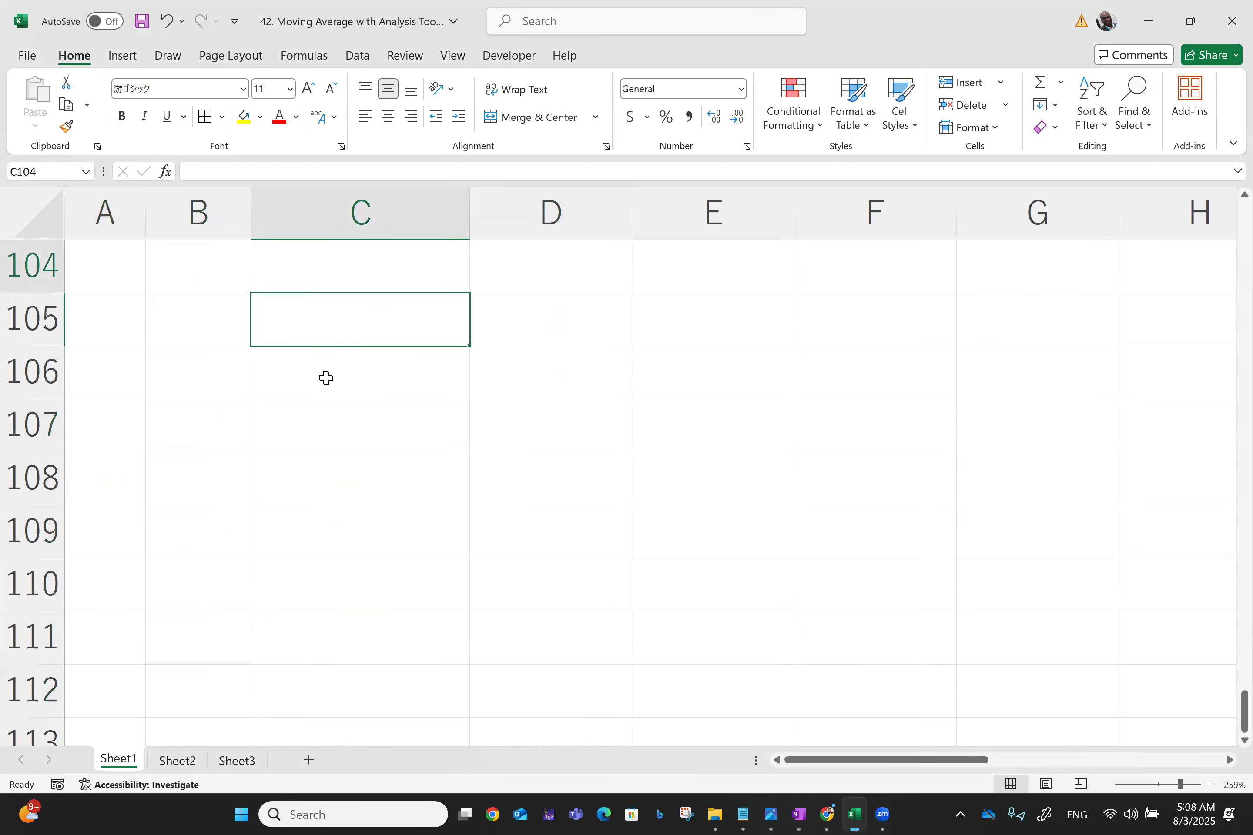
{"action": "key", "text": "Up"}
{"action": "key", "text": "Up"}
{"action": "key", "text": "Up"}
{"action": "key", "text": "Up"}
{"action": "key", "text": "Up"}
{"action": "key", "text": "Up"}
{"action": "key", "text": "Up"}
{"action": "key", "text": "Up"}
{"action": "key", "text": "Up"}
{"action": "key", "text": "Up"}
{"action": "key", "text": "Up"}
{"action": "key", "text": "Up"}
{"action": "key", "text": "Up"}
{"action": "key", "text": "Up"}
{"action": "key", "text": "Up"}
{"action": "key", "text": "Up"}
{"action": "key", "text": "Up"}
{"action": "key", "text": "Up"}
{"action": "key", "text": "Up"}
{"action": "key", "text": "Up"}
{"action": "key", "text": "Up"}
{"action": "key", "text": "Up"}
{"action": "key", "text": "Up"}
{"action": "key", "text": "Up"}
{"action": "key", "text": "Up"}
{"action": "key", "text": "Up"}
{"action": "key", "text": "Up"}
{"action": "key", "text": "Up"}
{"action": "key", "text": "Up"}
{"action": "key", "text": "Up"}
{"action": "key", "text": "Up"}
{"action": "key", "text": "Up"}
{"action": "key", "text": "Up"}
{"action": "key", "text": "Up"}
{"action": "key", "text": "Up"}
{"action": "key", "text": "Up"}
{"action": "key", "text": "Up"}
{"action": "key", "text": "Up"}
{"action": "key", "text": "Up"}
{"action": "key", "text": "Up"}
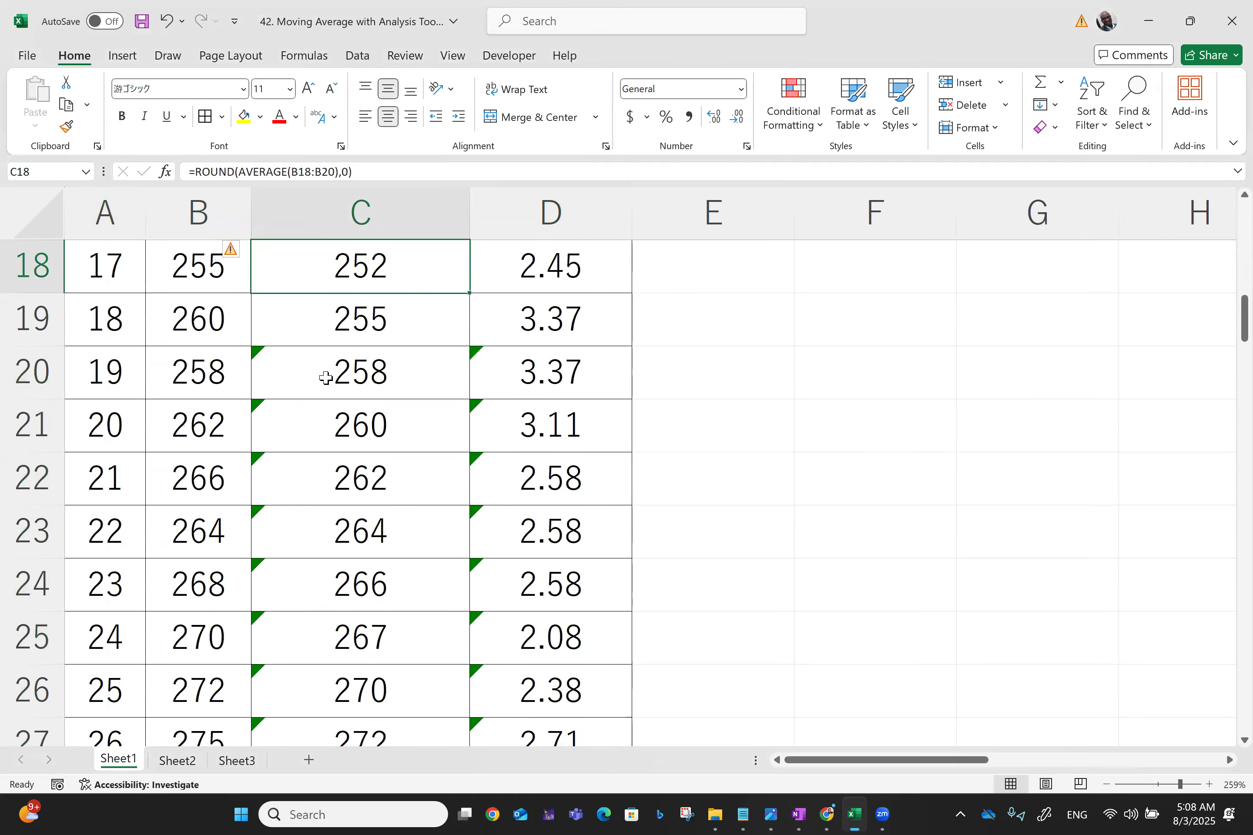
{"action": "key", "text": "Up"}
{"action": "key", "text": "Up"}
{"action": "key", "text": "Up"}
{"action": "key", "text": "Up"}
{"action": "key", "text": "Up"}
{"action": "key", "text": "Up"}
{"action": "key", "text": "Up"}
{"action": "key", "text": "Up"}
{"action": "key", "text": "Up"}
{"action": "key", "text": "Up"}
{"action": "key", "text": "Up"}
{"action": "key", "text": "Up"}
{"action": "key", "text": "Up"}
{"action": "key", "text": "Up"}
{"action": "key", "text": "Up"}
{"action": "key", "text": "Up"}
{"action": "key", "text": "Up"}
Examine the Moving Average chart beside the table
{"action": "scroll", "coordinate": [326, 377], "scroll_direction": "right", "scroll_amount": 4}
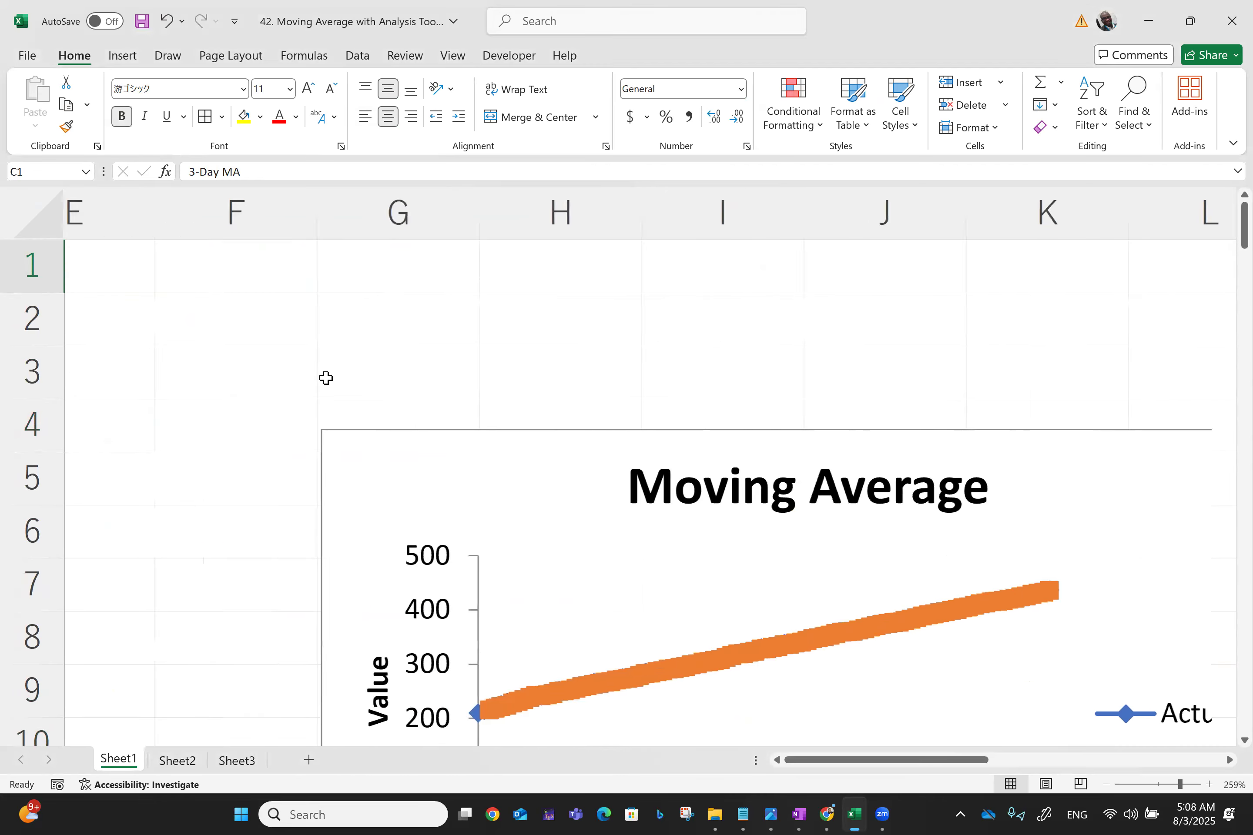
{"action": "scroll", "coordinate": [326, 378], "scroll_direction": "right", "scroll_amount": 5}
{"action": "scroll", "coordinate": [326, 378], "scroll_direction": "left", "scroll_amount": 1}
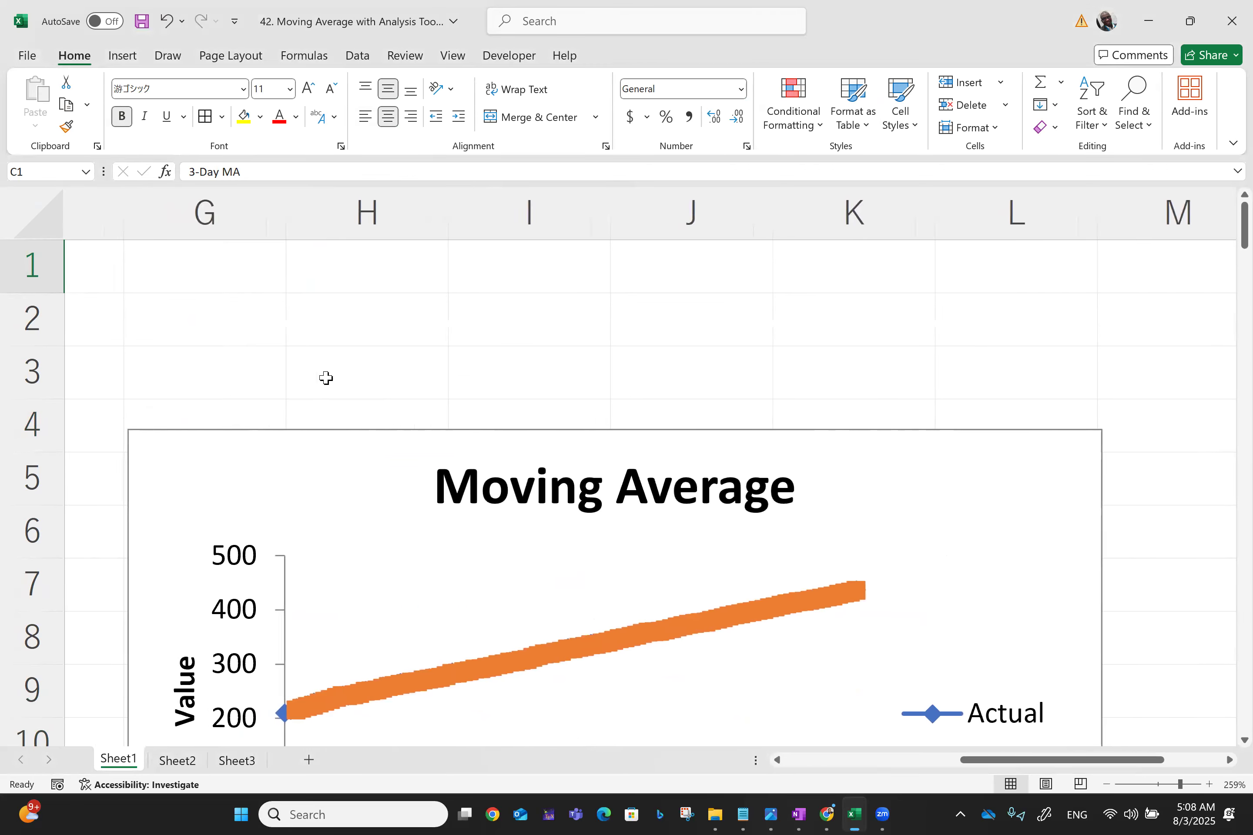
{"action": "left_click", "coordinate": [625, 283]}
{"action": "scroll", "coordinate": [624, 282], "scroll_direction": "down", "scroll_amount": 2}
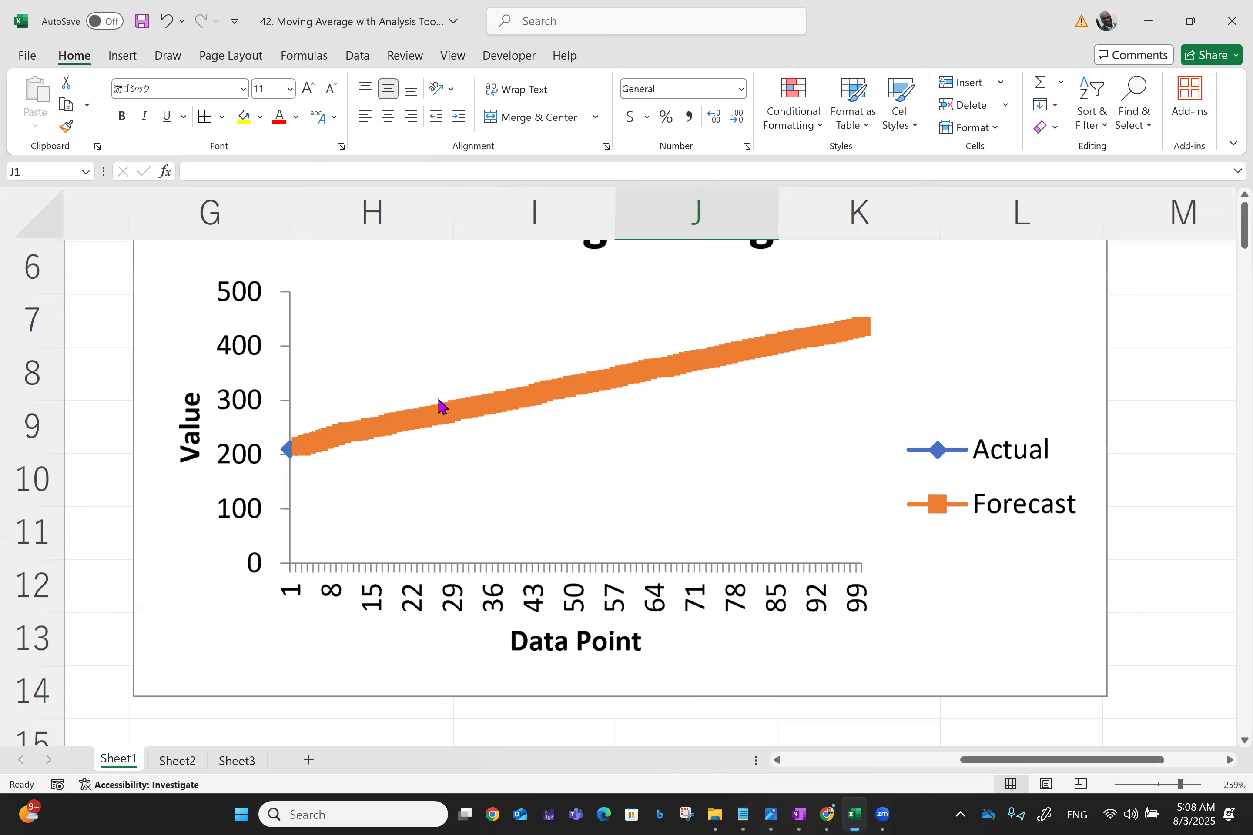
{"action": "scroll", "coordinate": [441, 407], "scroll_direction": "right", "scroll_amount": 1}
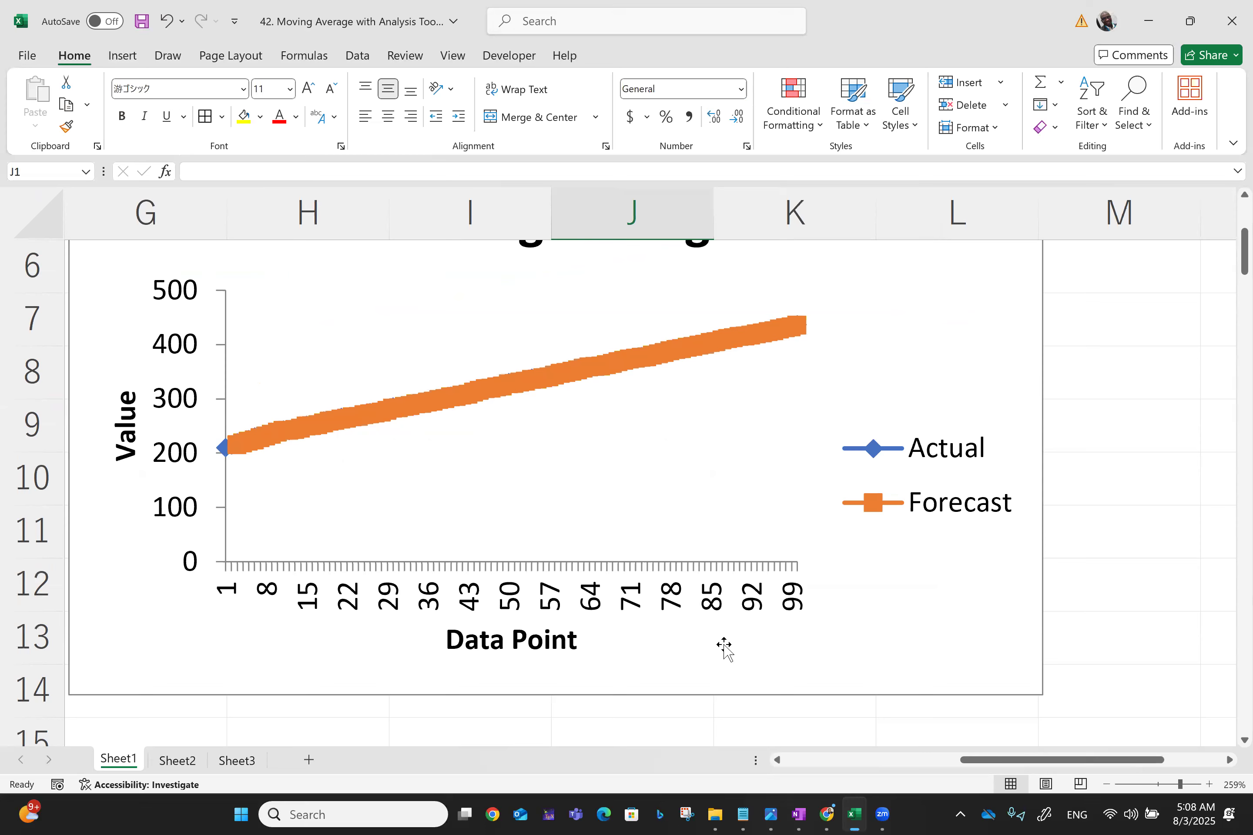
{"action": "scroll", "coordinate": [543, 440], "scroll_direction": "up", "scroll_amount": 2}
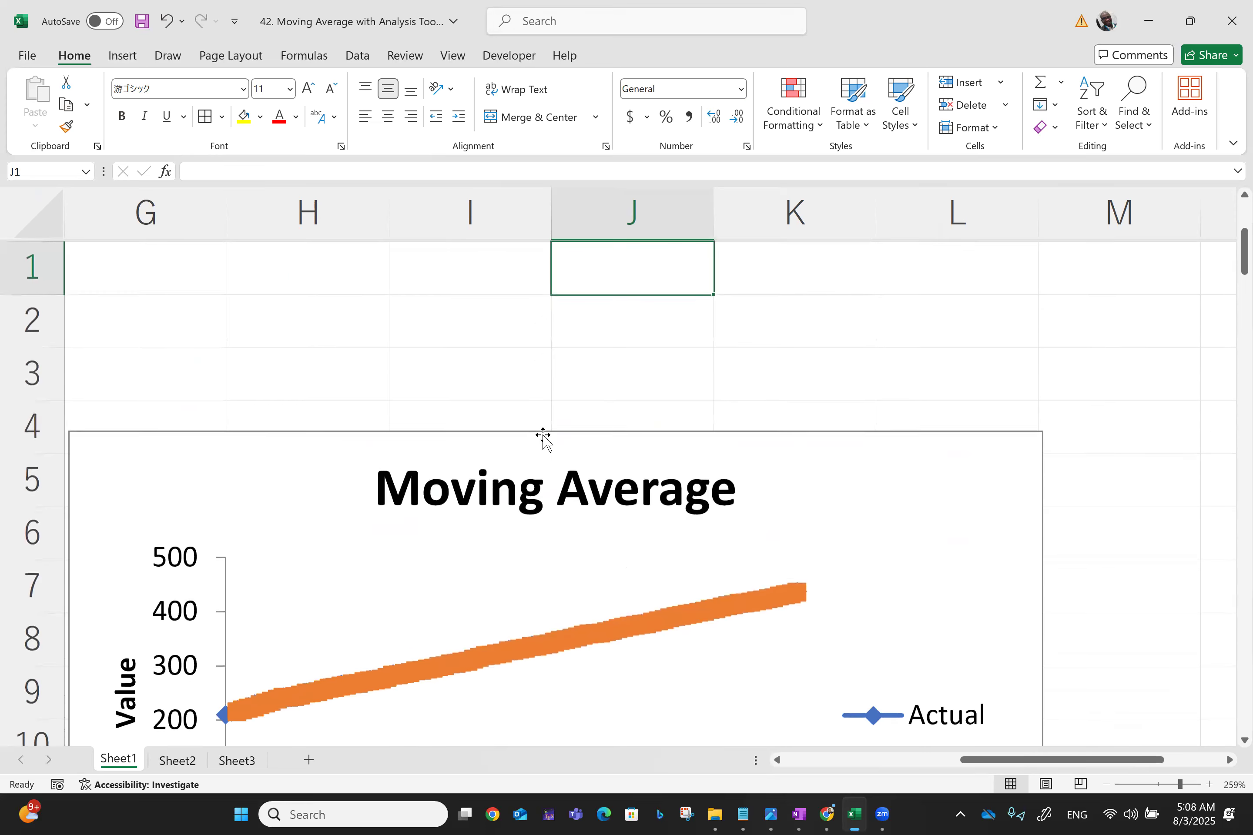
{"action": "scroll", "coordinate": [543, 440], "scroll_direction": "left", "scroll_amount": 1}
{"action": "scroll", "coordinate": [543, 439], "scroll_direction": "left", "scroll_amount": 10}
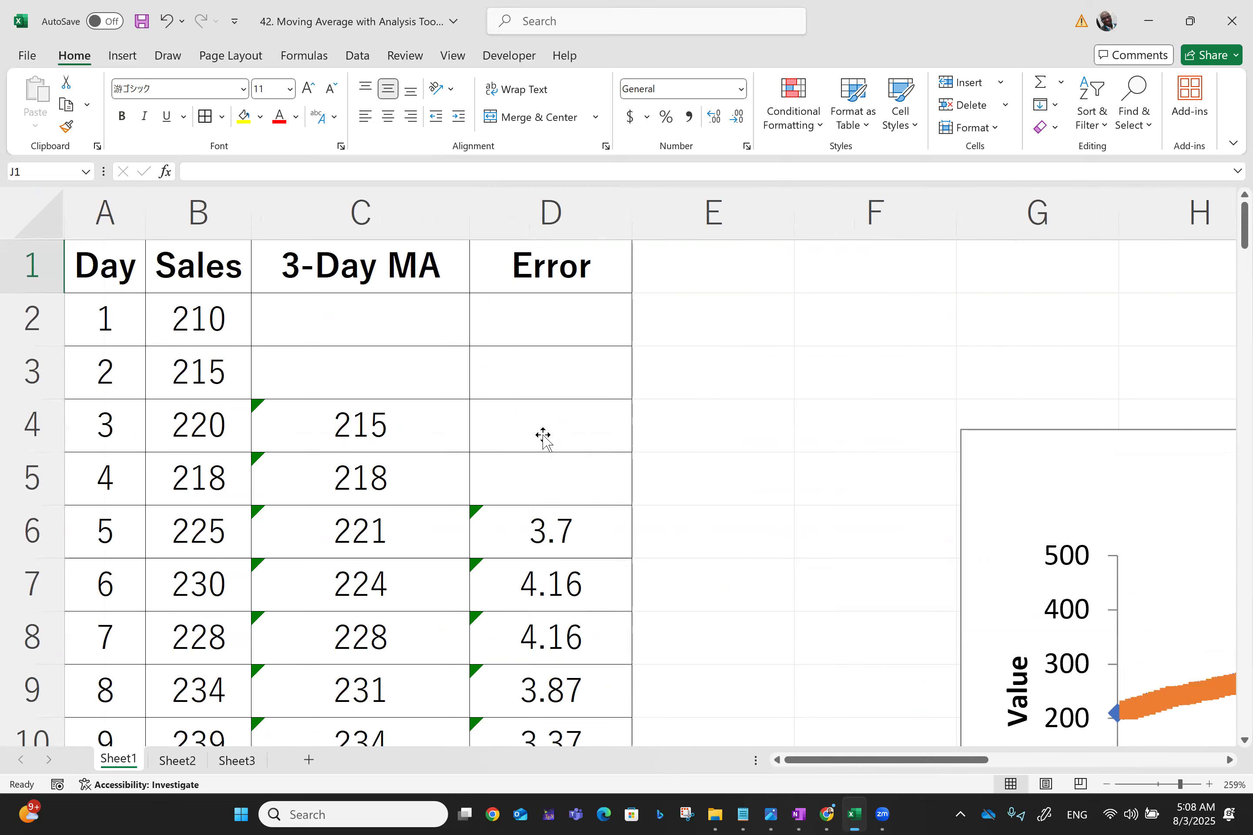
On Sheet2, run Moving Average on B1:B101 with labels, interval 3, output at C2, chart output and no standard errors
{"action": "left_click", "coordinate": [175, 760]}
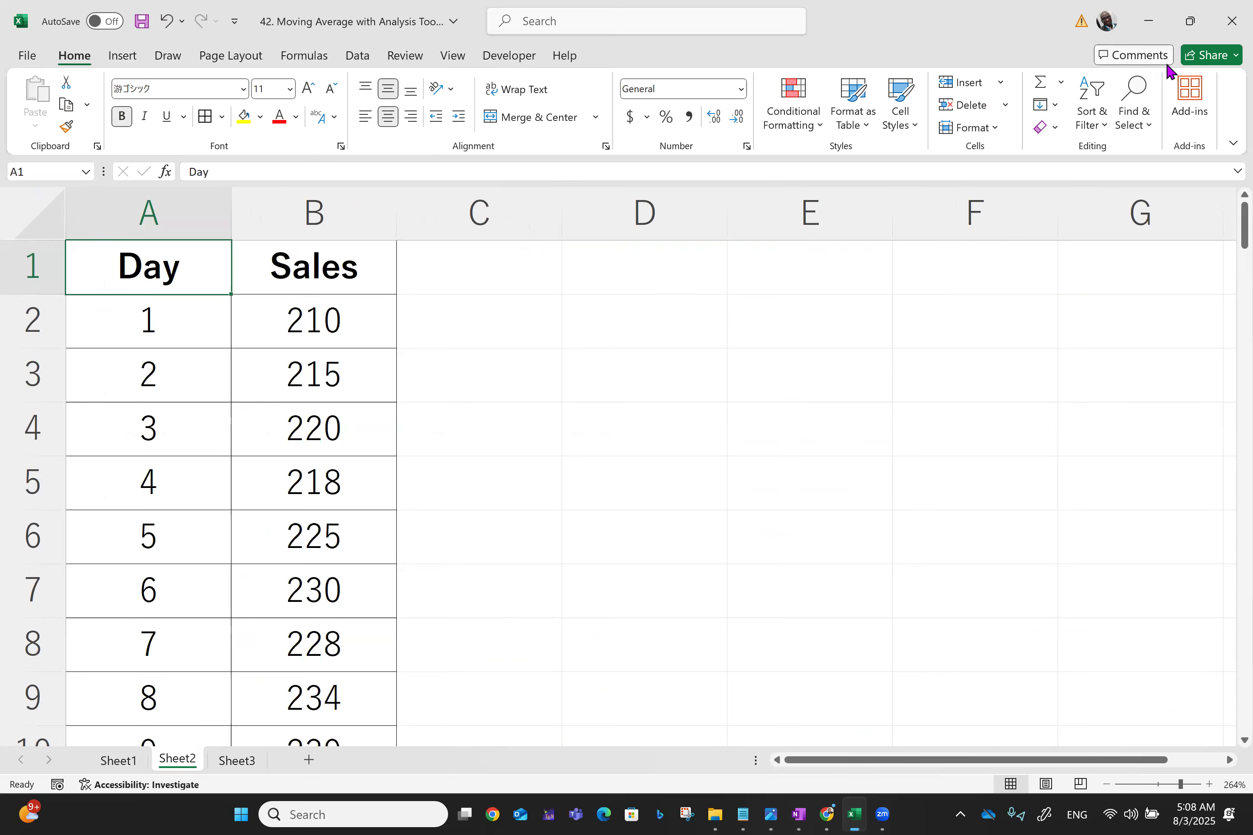
{"action": "left_click", "coordinate": [362, 56]}
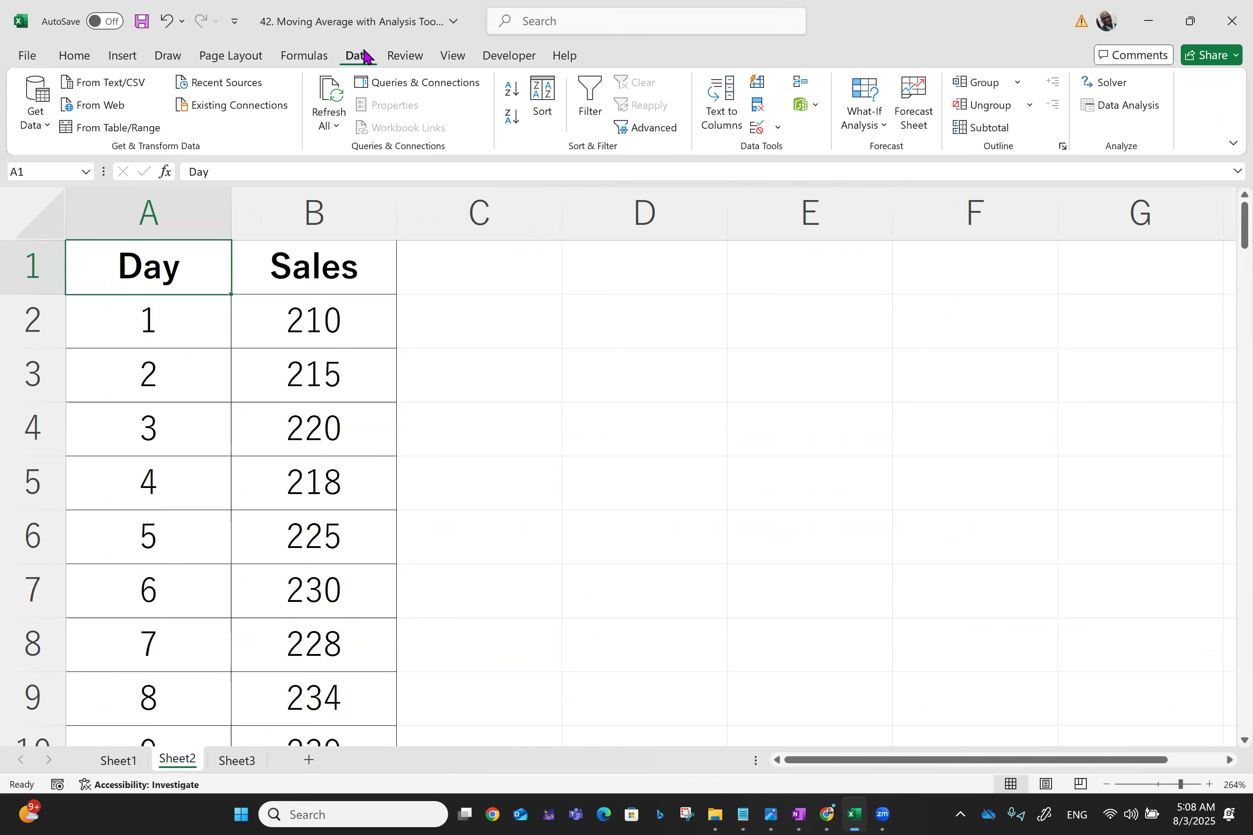
{"action": "left_click", "coordinate": [1127, 107]}
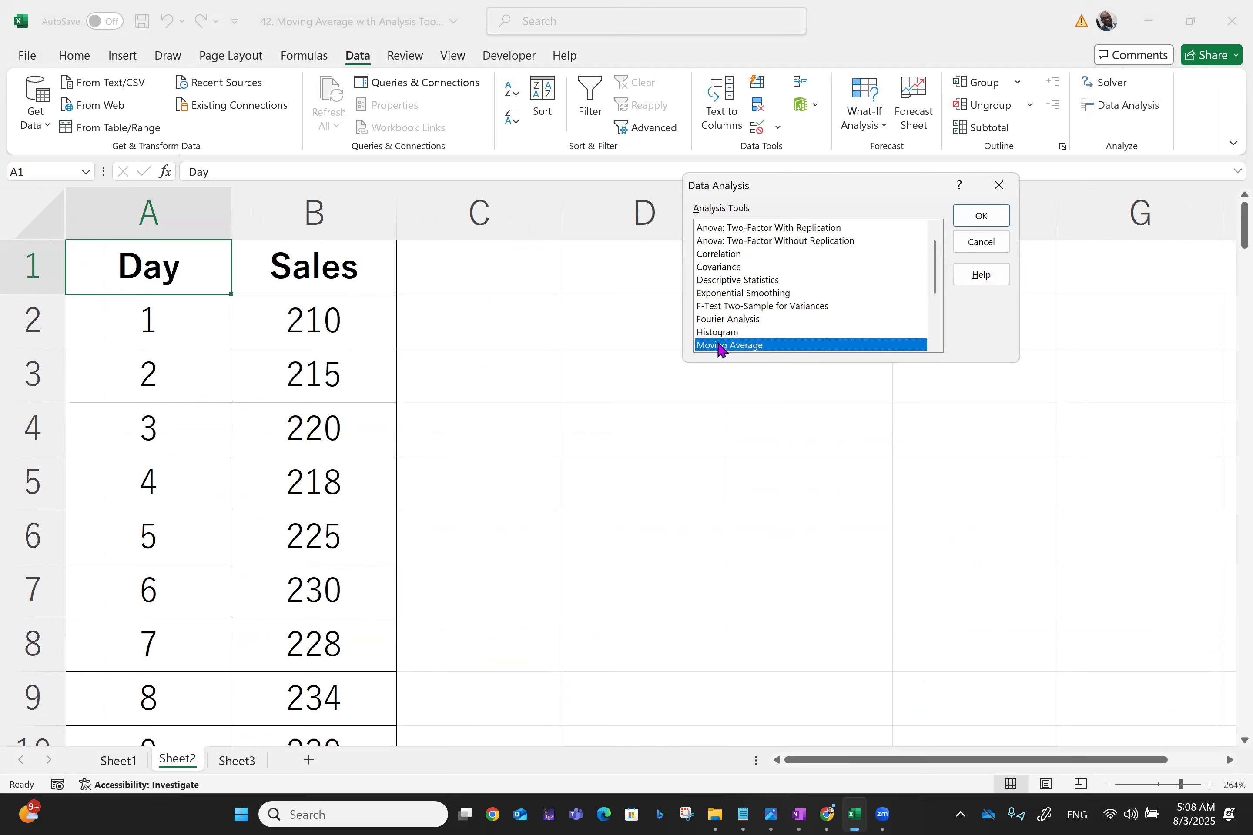
{"action": "left_click", "coordinate": [977, 217]}
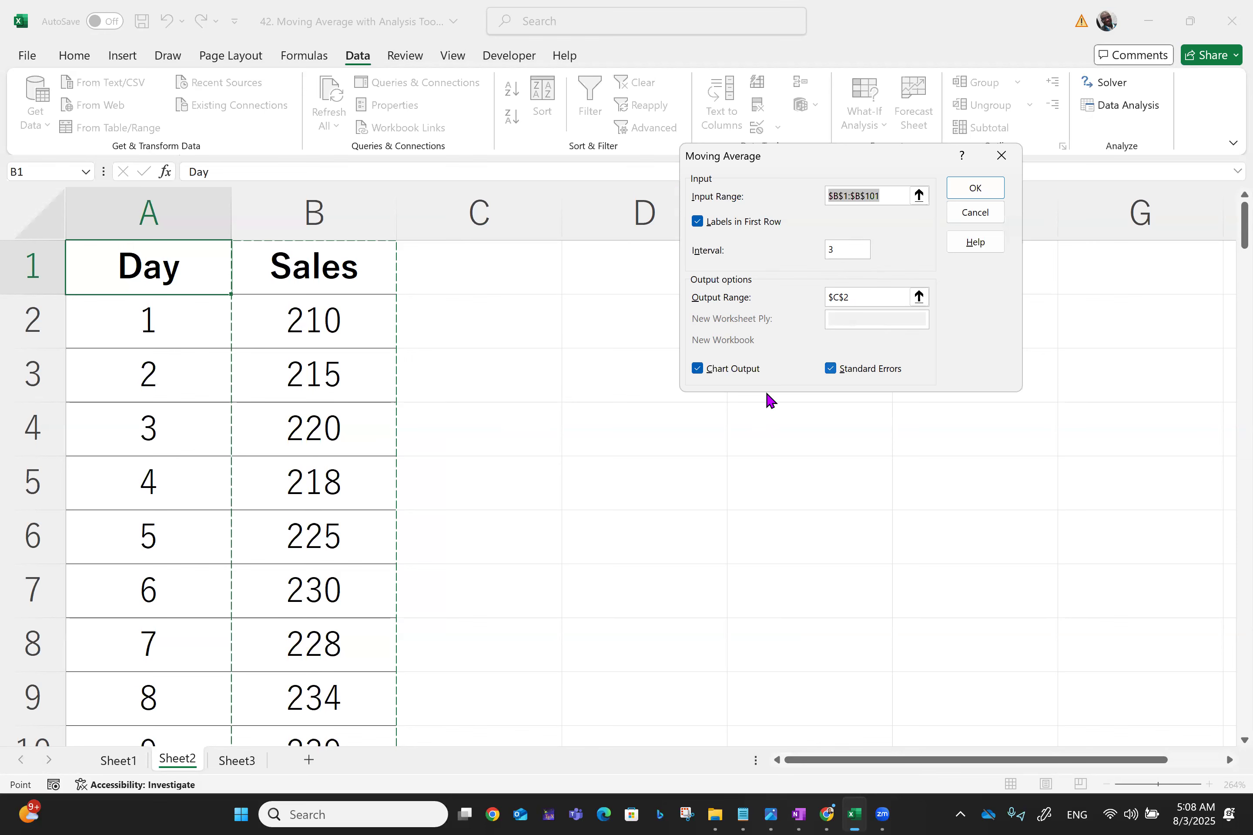
{"action": "left_click", "coordinate": [831, 370]}
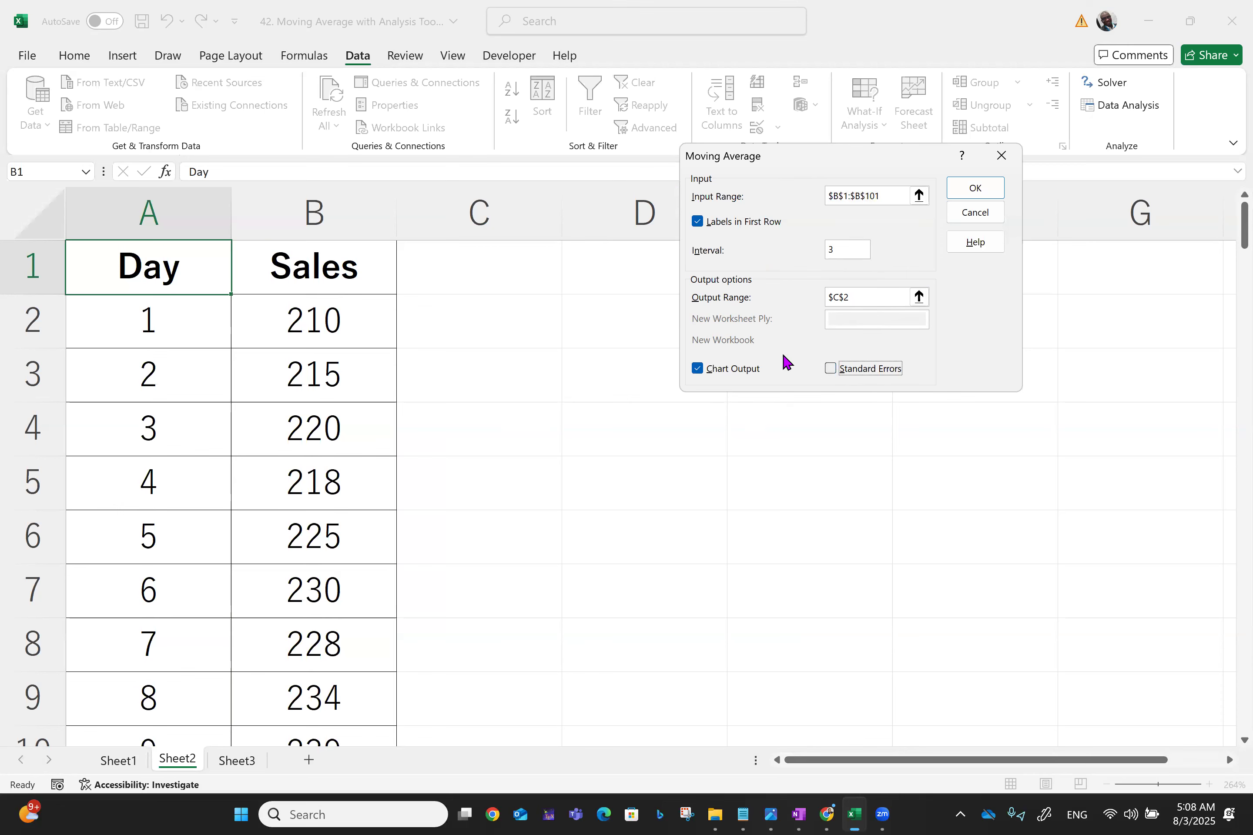
{"action": "left_click", "coordinate": [977, 190]}
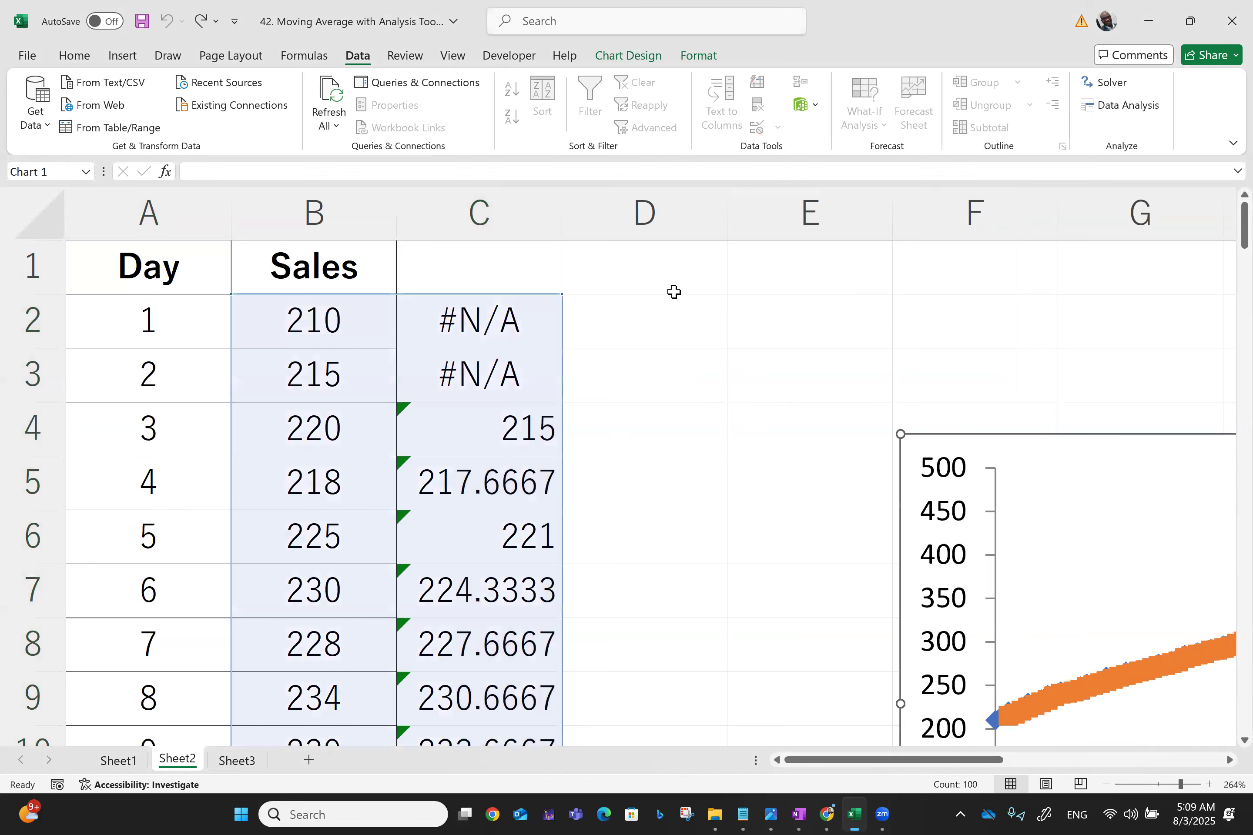
Clear the moving average output in C2:C101 and delete the generated chart
{"action": "left_click", "coordinate": [685, 389]}
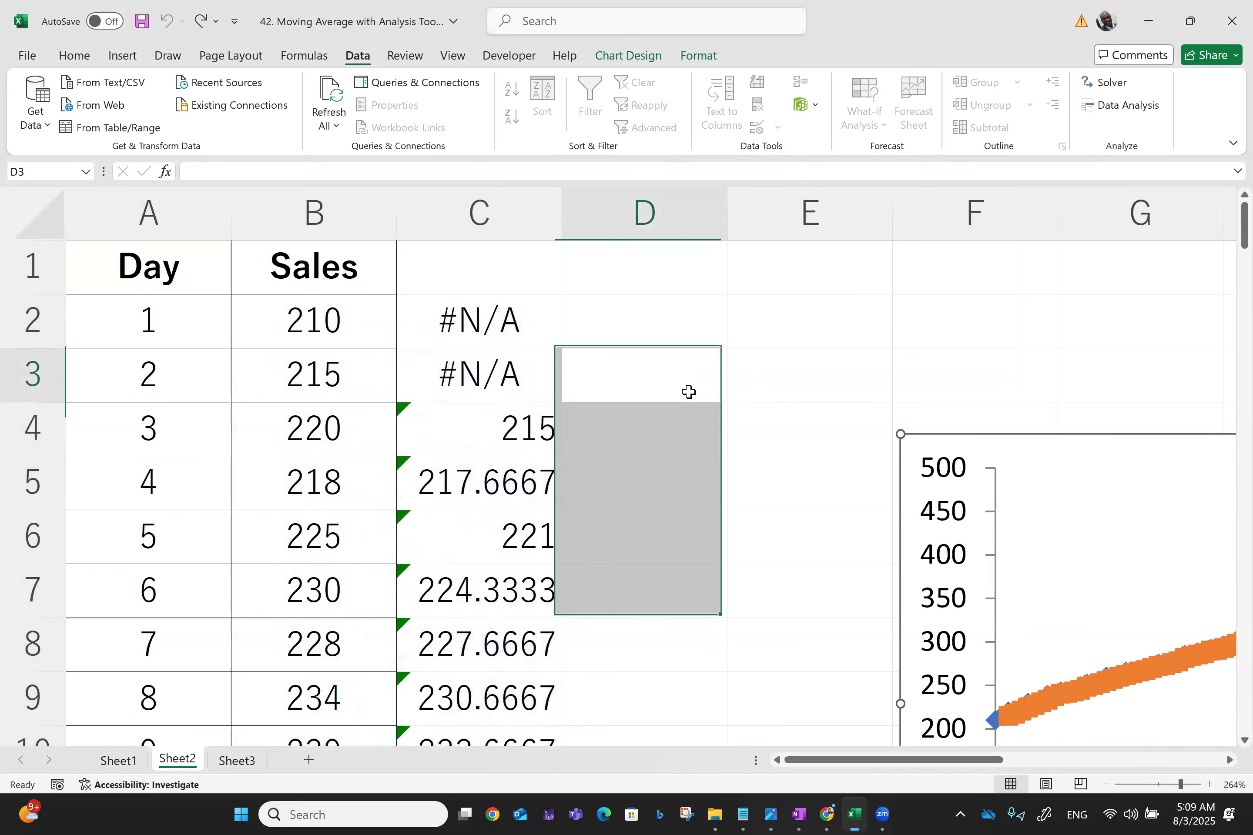
{"action": "left_click", "coordinate": [485, 317]}
{"action": "key", "text": "shift+Down"}
{"action": "key", "text": "shift+Down"}
{"action": "key", "text": "shift+Down"}
{"action": "key", "text": "shift+Down"}
{"action": "key", "text": "shift+Down"}
{"action": "key", "text": "shift+Down"}
{"action": "key", "text": "shift+Down"}
{"action": "key", "text": "shift+Down"}
{"action": "key", "text": "shift+Down"}
{"action": "key", "text": "shift+Down"}
{"action": "key", "text": "shift+Down"}
{"action": "key", "text": "shift+Down"}
{"action": "key", "text": "shift+Down"}
{"action": "key", "text": "shift+Down"}
{"action": "key", "text": "shift+Down"}
{"action": "key", "text": "shift+Down"}
{"action": "key", "text": "shift+Down"}
{"action": "key", "text": "shift+Down"}
{"action": "key", "text": "shift+Down"}
{"action": "key", "text": "shift+Down"}
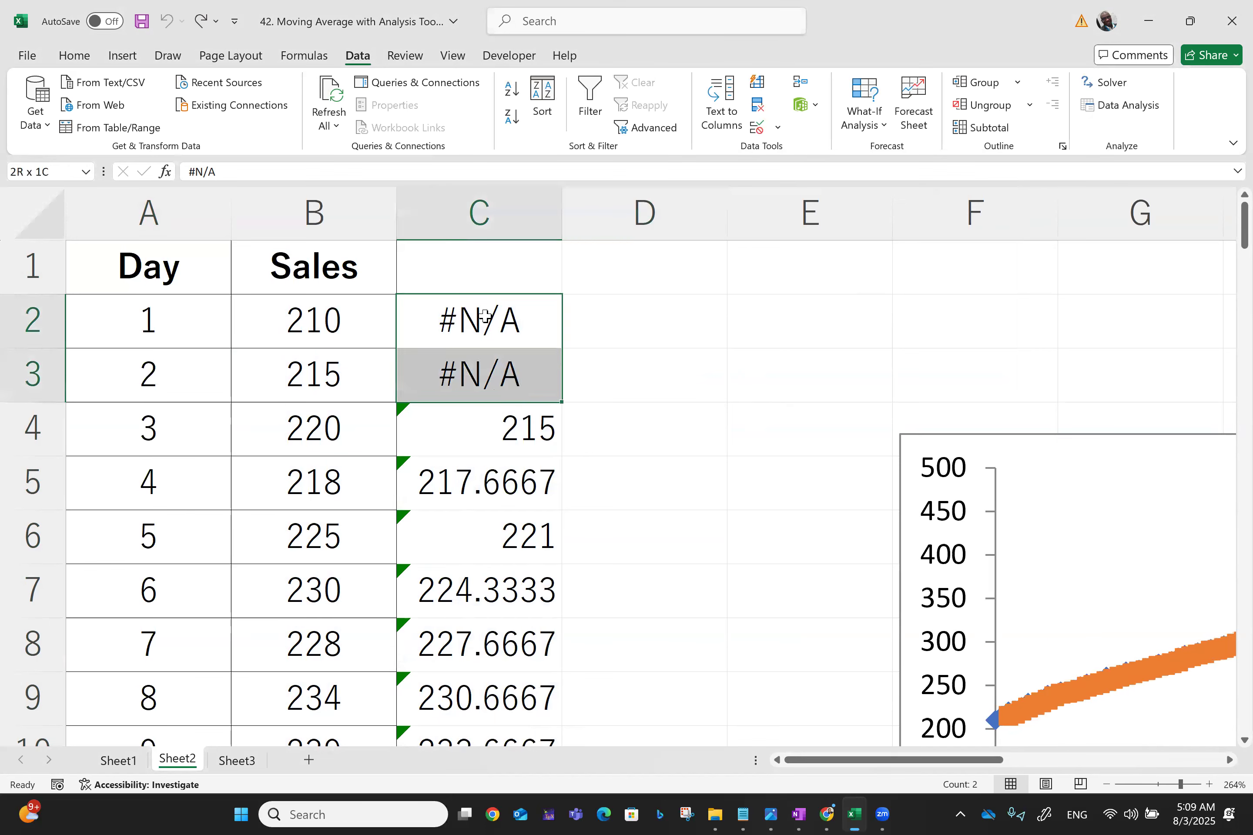
{"action": "key", "text": "shift+Down"}
{"action": "key", "text": "shift+Down"}
{"action": "key", "text": "shift+Down"}
{"action": "key", "text": "shift+Down"}
{"action": "key", "text": "shift+Down"}
{"action": "key", "text": "shift+Down"}
{"action": "key", "text": "shift+Down"}
{"action": "key", "text": "shift+Down"}
{"action": "key", "text": "shift+Down"}
{"action": "key", "text": "shift+Down"}
{"action": "key", "text": "shift+Down"}
{"action": "key", "text": "shift+Down"}
{"action": "key", "text": "shift+Down"}
{"action": "key", "text": "shift+Down"}
{"action": "key", "text": "shift+Down"}
{"action": "key", "text": "shift+Down"}
{"action": "key", "text": "shift+Down"}
{"action": "key", "text": "shift+Down"}
{"action": "key", "text": "shift+Down"}
{"action": "key", "text": "shift+Down"}
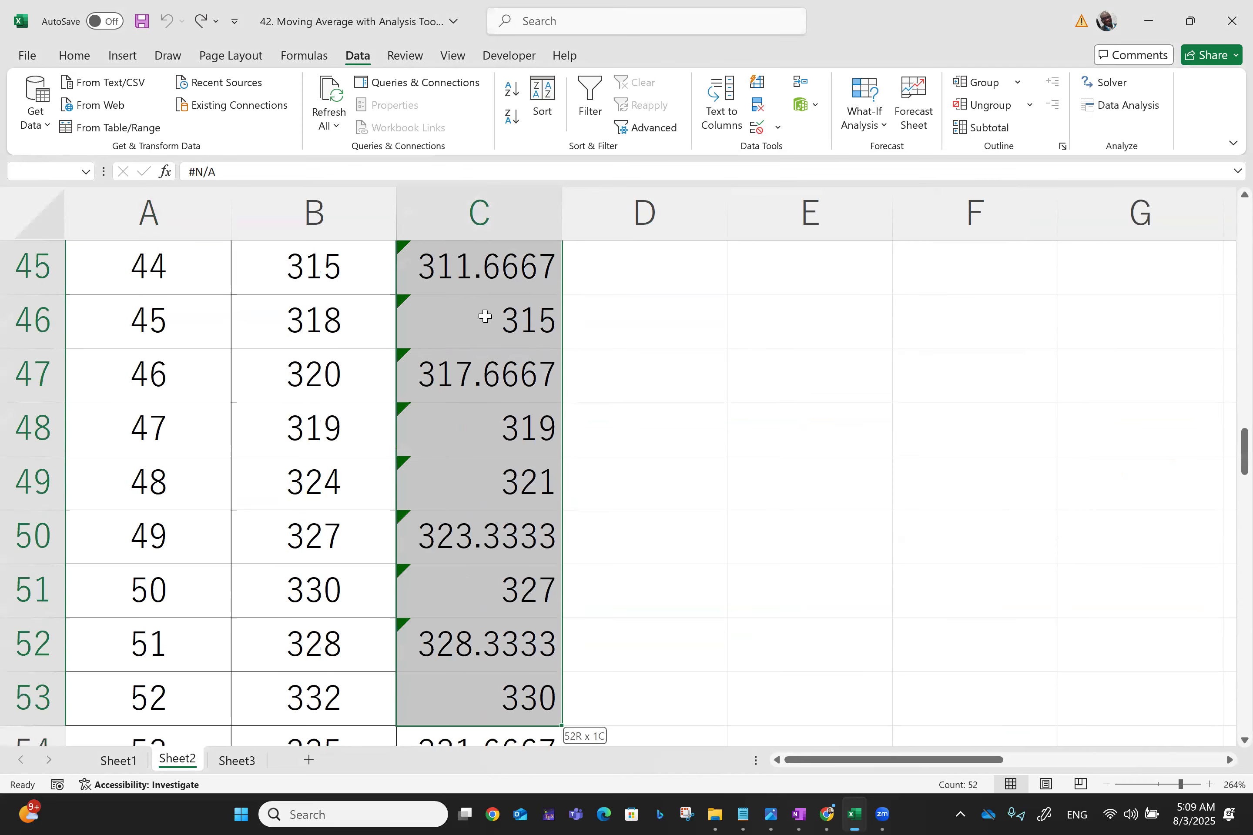
{"action": "key", "text": "shift+Down"}
{"action": "key", "text": "shift+Down"}
{"action": "key", "text": "shift+Down"}
{"action": "key", "text": "shift+Down"}
{"action": "key", "text": "shift+Down"}
{"action": "key", "text": "shift+Down"}
{"action": "key", "text": "shift+Down"}
{"action": "key", "text": "shift+Down"}
{"action": "key", "text": "shift+Down"}
{"action": "key", "text": "shift+Down"}
{"action": "key", "text": "shift+Down"}
{"action": "key", "text": "shift+Down"}
{"action": "key", "text": "shift+Down"}
{"action": "key", "text": "shift+Down"}
{"action": "key", "text": "shift+Down"}
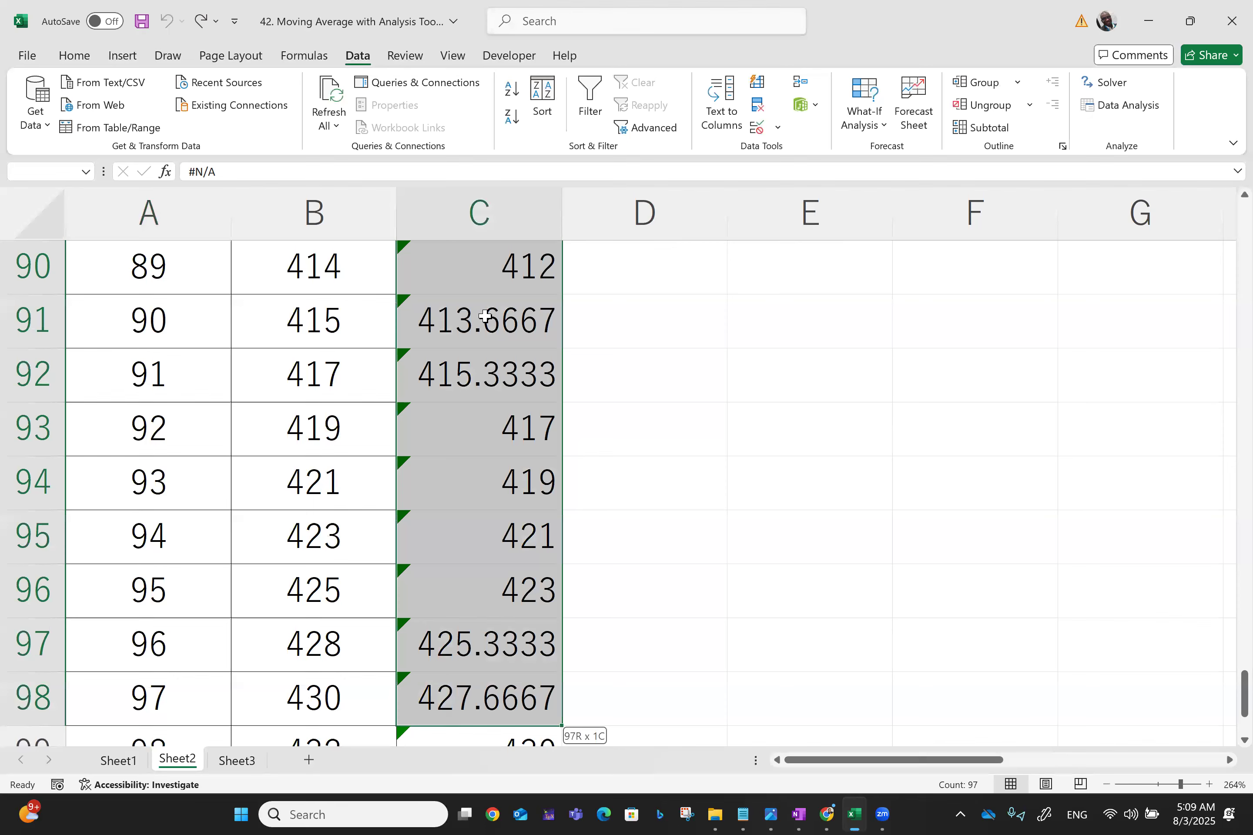
{"action": "key", "text": "shift+Down"}
{"action": "key", "text": "shift+Down"}
{"action": "key", "text": "shift+Down"}
{"action": "key", "text": "shift+Down"}
{"action": "key", "text": "shift+Down"}
{"action": "key", "text": "shift+Down"}
{"action": "key", "text": "shift+Down"}
{"action": "key", "text": "shift+Down"}
{"action": "key", "text": "shift+Down"}
{"action": "key", "text": "shift+Down"}
{"action": "key", "text": "shift+Down"}
{"action": "key", "text": "shift+Down"}
{"action": "key", "text": "shift+Down"}
{"action": "key", "text": "shift+Down"}
{"action": "key", "text": "shift+Up"}
{"action": "key", "text": "shift+Up"}
{"action": "key", "text": "shift+Up"}
{"action": "key", "text": "shift+Up"}
{"action": "key", "text": "shift+Up"}
{"action": "key", "text": "shift+Up"}
{"action": "key", "text": "shift+Up"}
{"action": "key", "text": "shift+Up"}
{"action": "key", "text": "shift+Up"}
{"action": "key", "text": "shift+Up"}
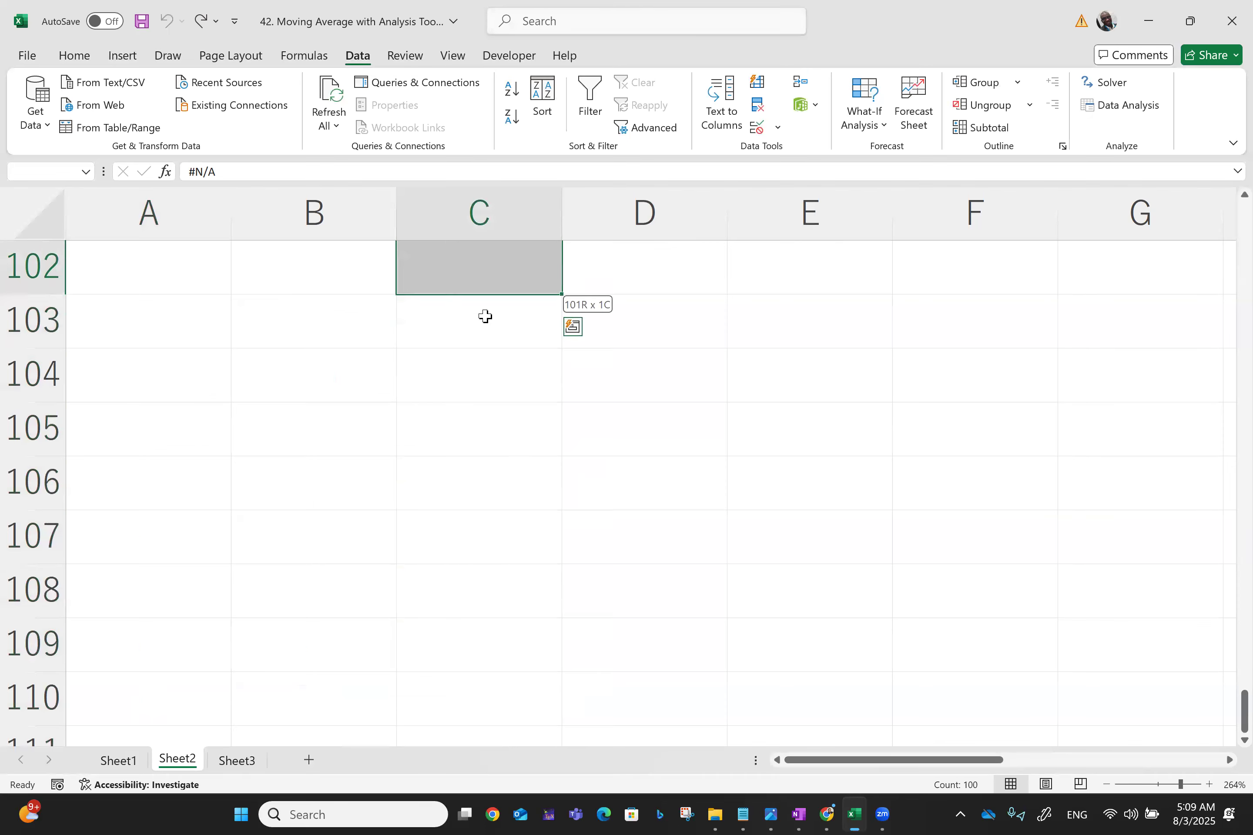
{"action": "key", "text": "shift+Up"}
{"action": "key", "text": "shift+Up"}
{"action": "key", "text": "shift+Down"}
{"action": "key", "text": "Delete"}
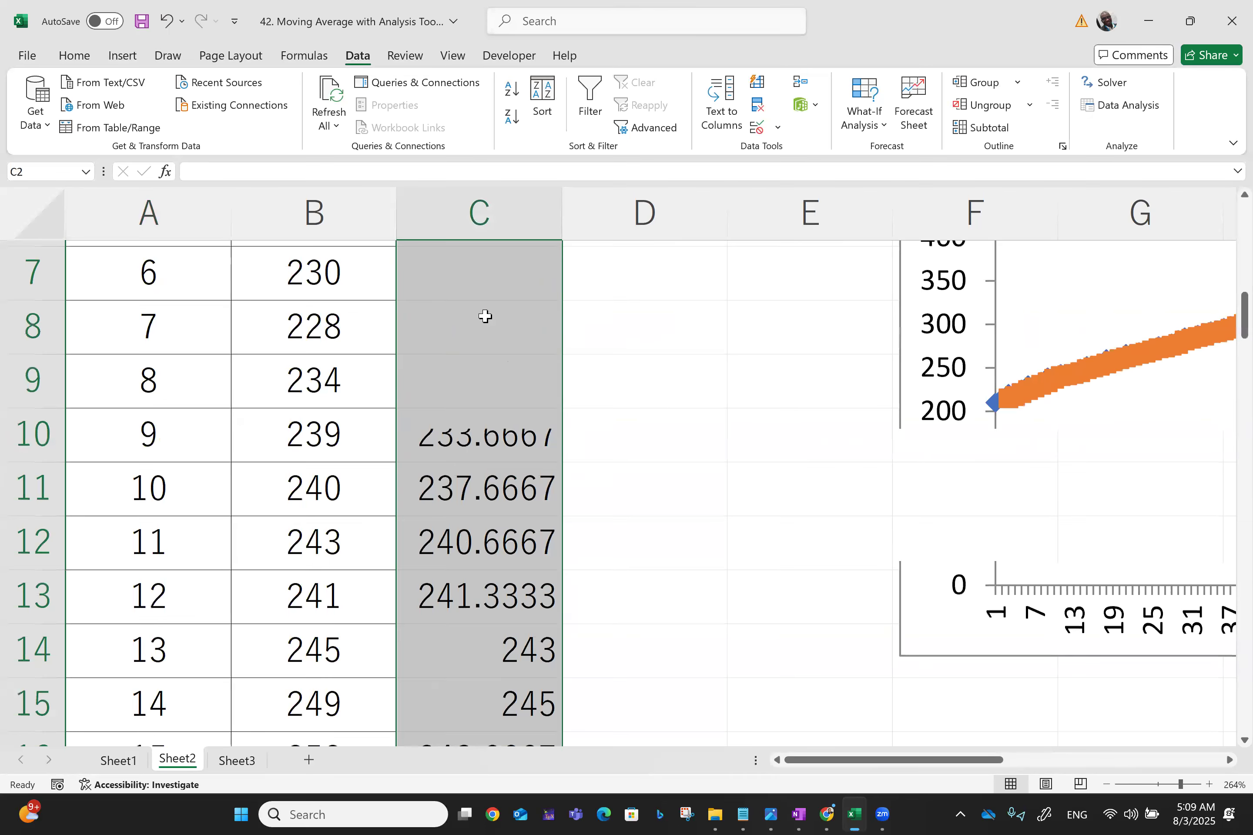
{"action": "left_click", "coordinate": [935, 456]}
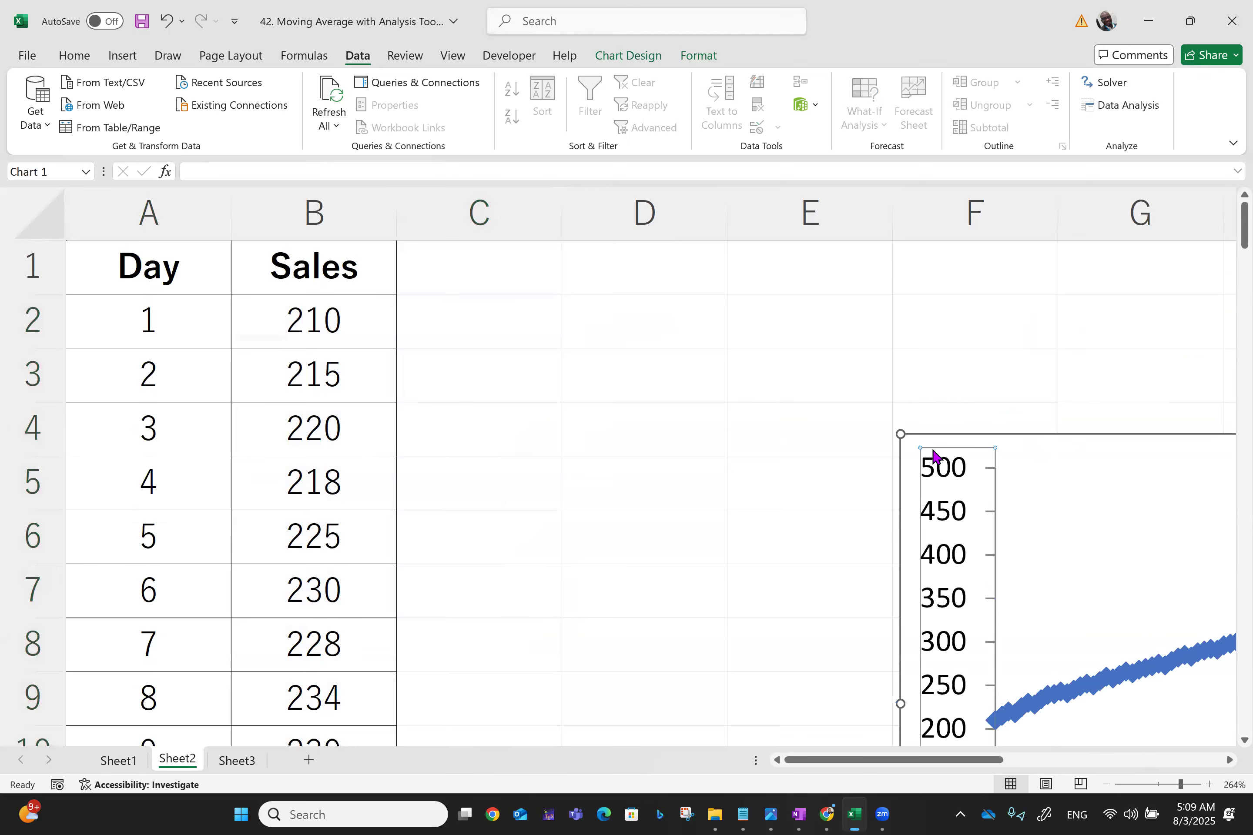
{"action": "key", "text": "Delete"}
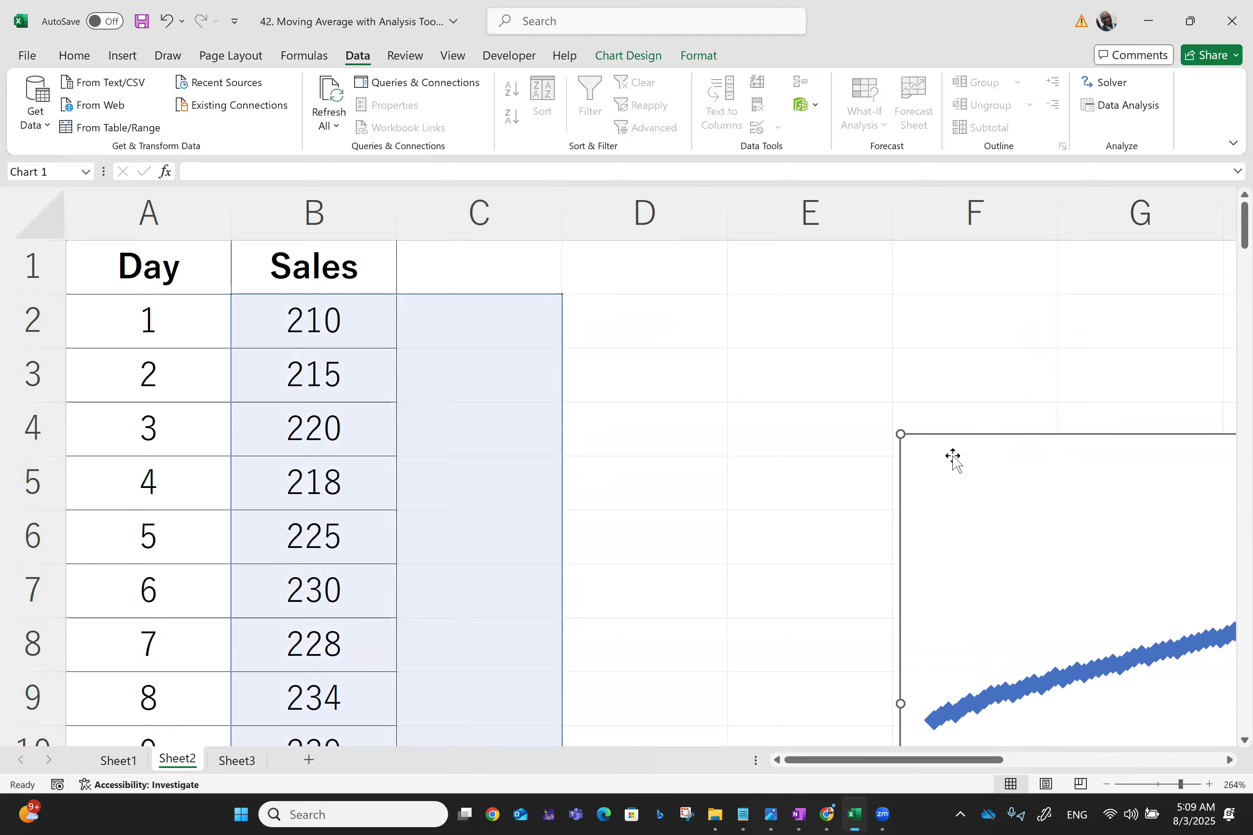
{"action": "key", "text": "Delete"}
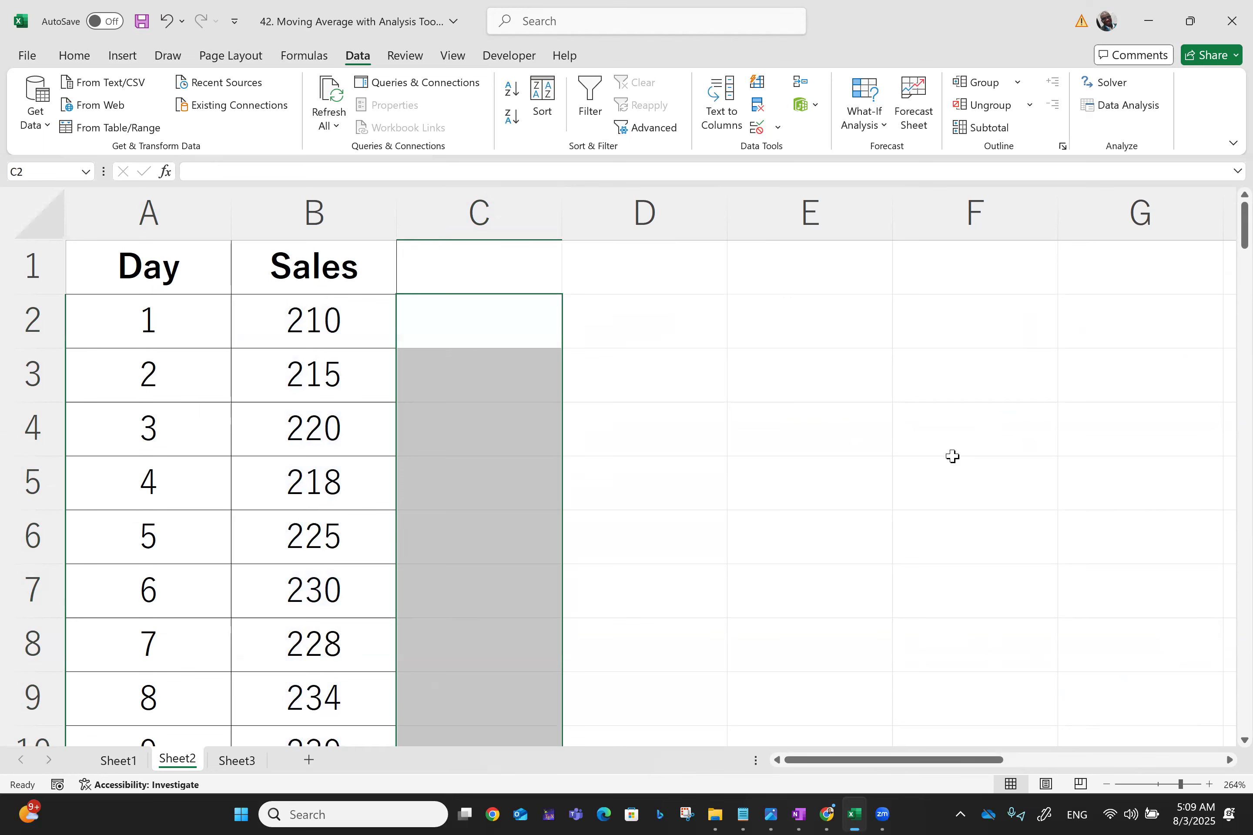
{"action": "key", "text": "Up"}
{"action": "key", "text": "ctrl+Home"}
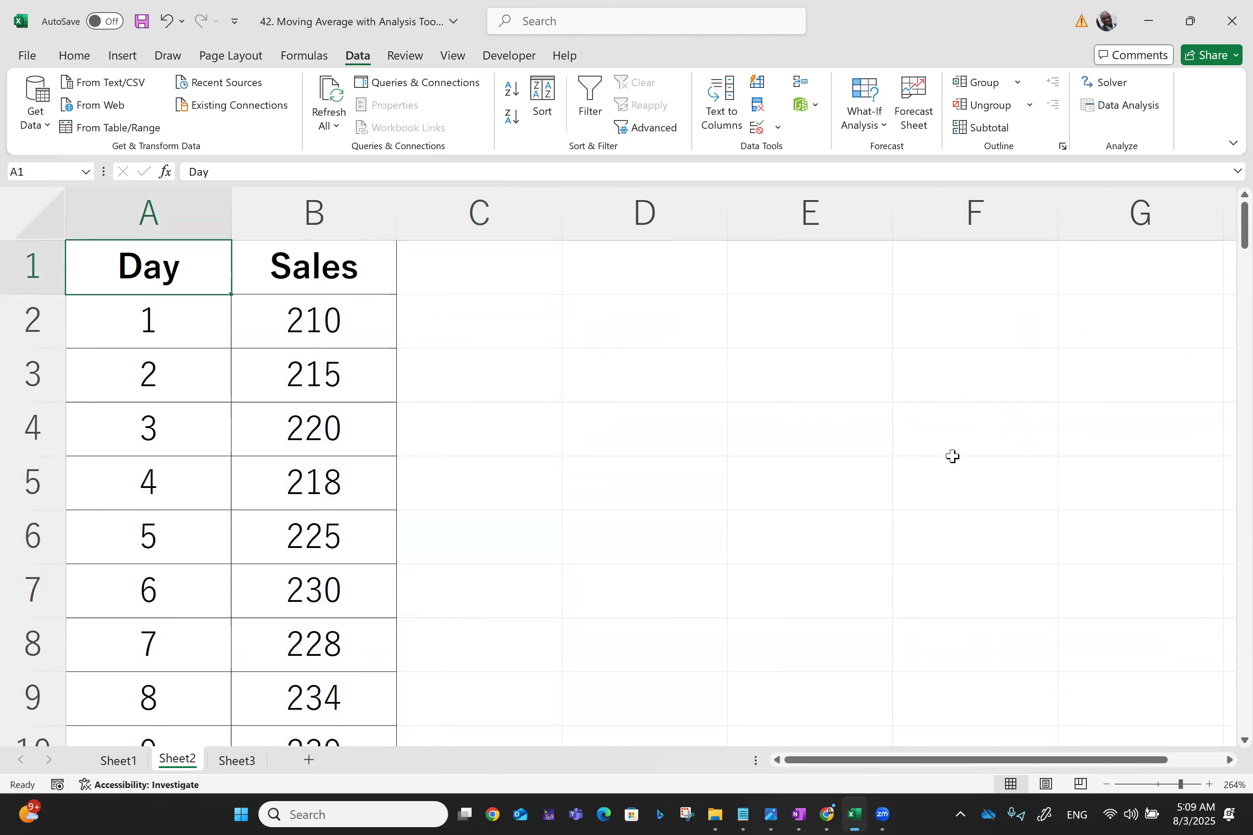
Run Moving Average again on B1:B101 with an interval of 5, output at C2 with chart output
{"action": "left_click", "coordinate": [1131, 108]}
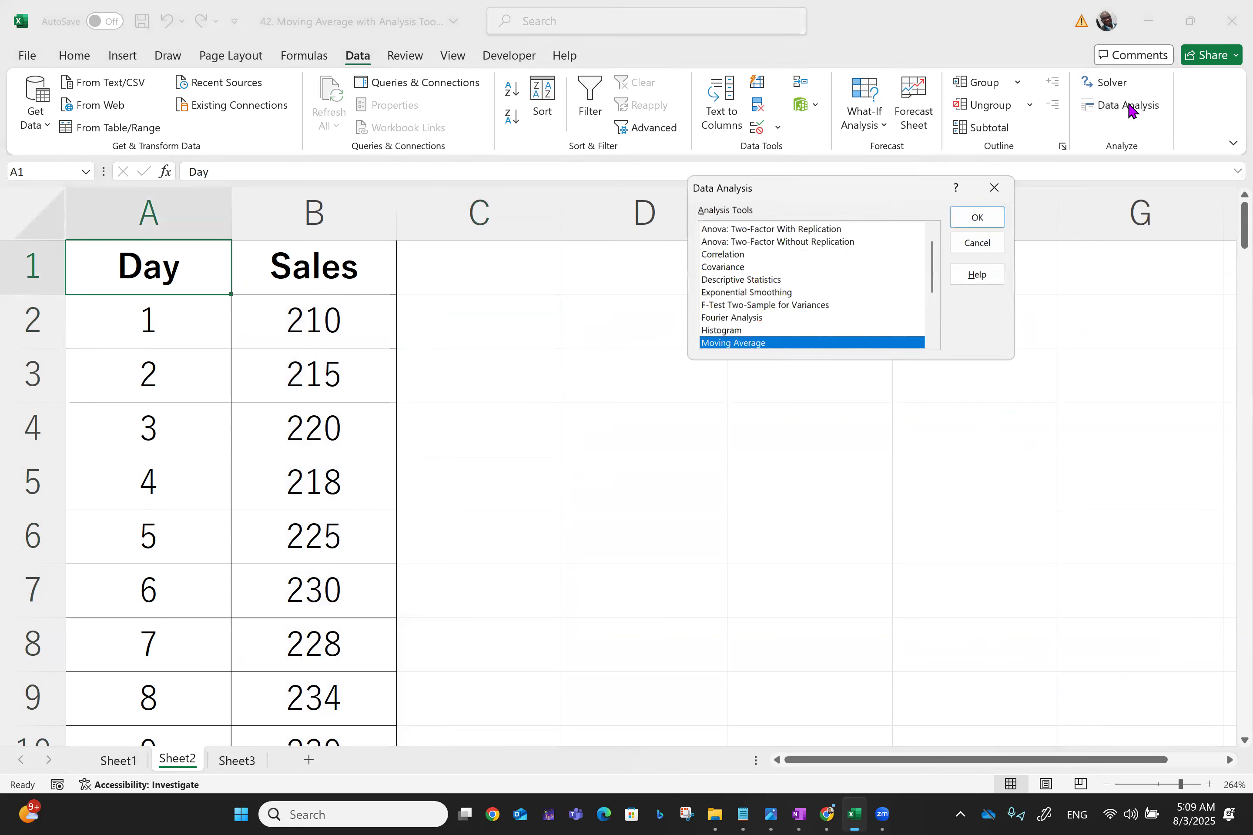
{"action": "left_click", "coordinate": [974, 217]}
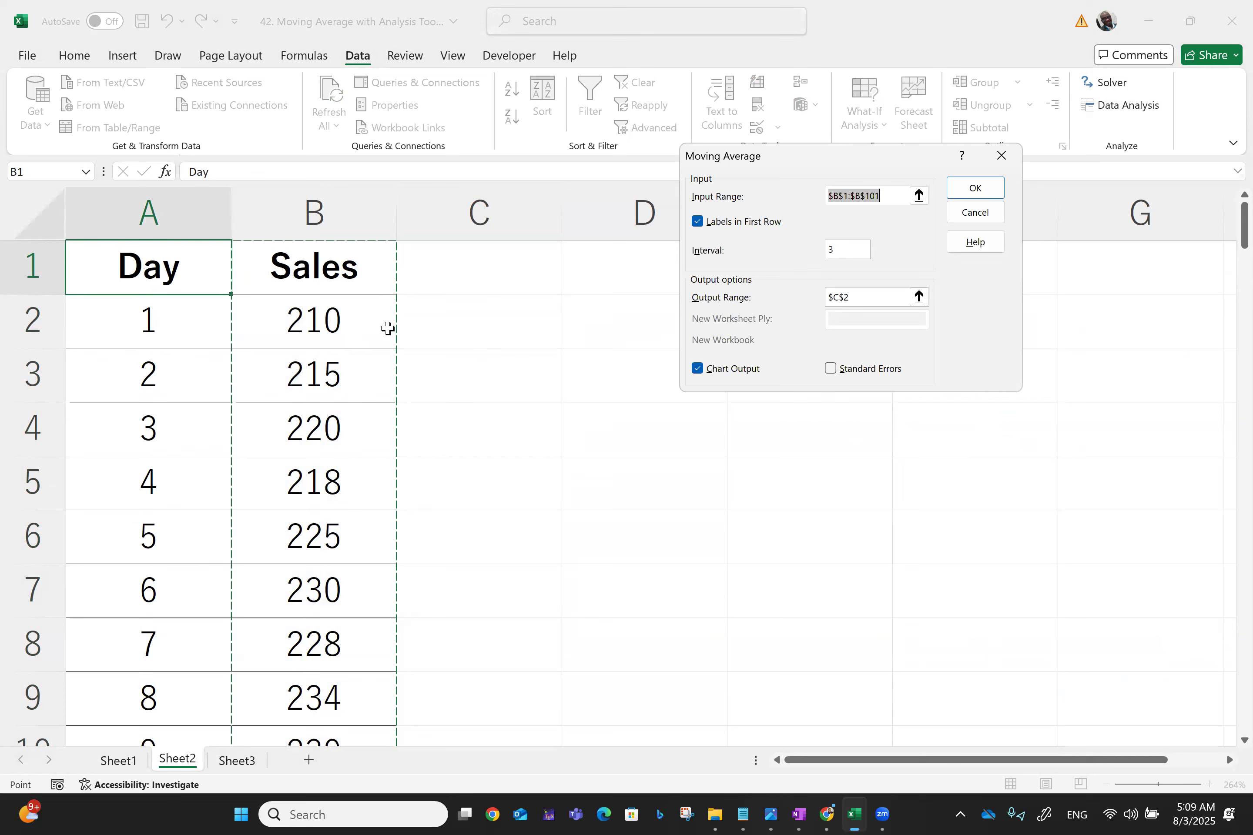
{"action": "left_click", "coordinate": [843, 251]}
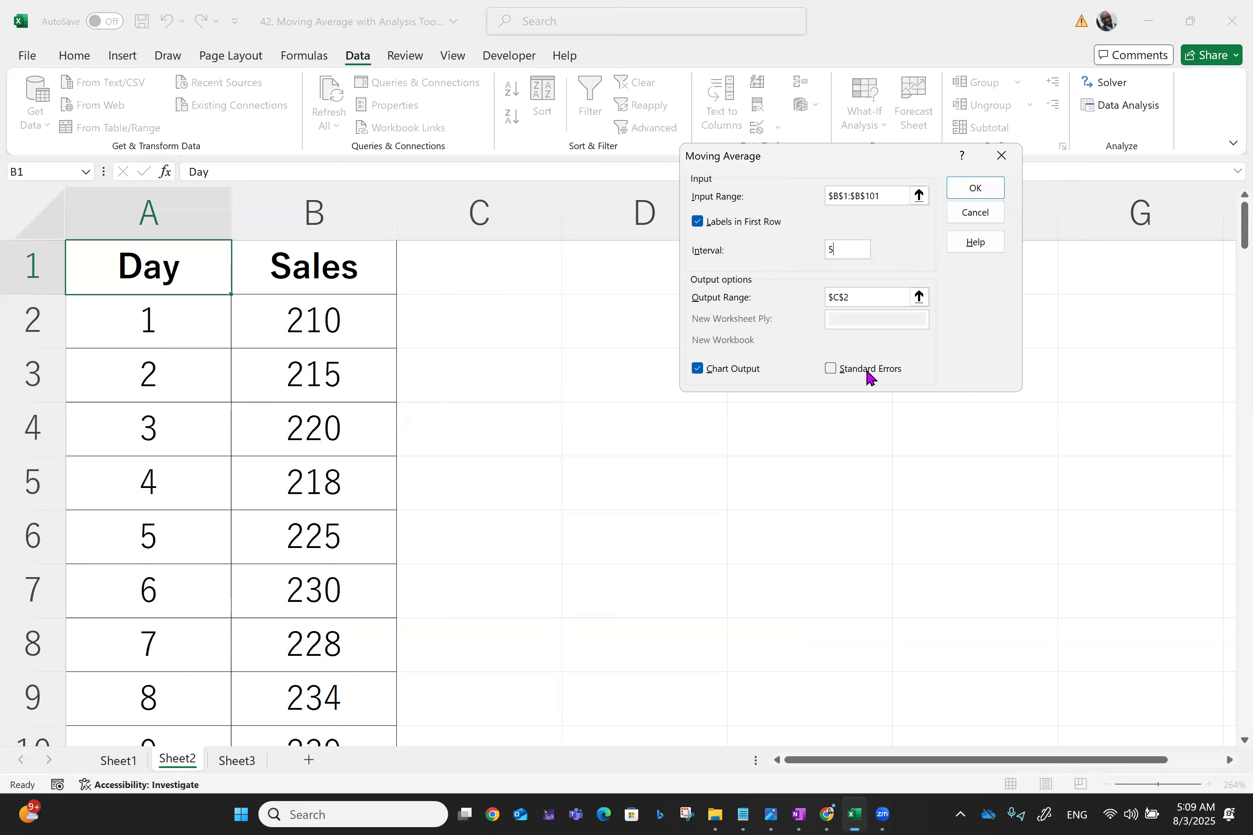
{"action": "left_click", "coordinate": [959, 189]}
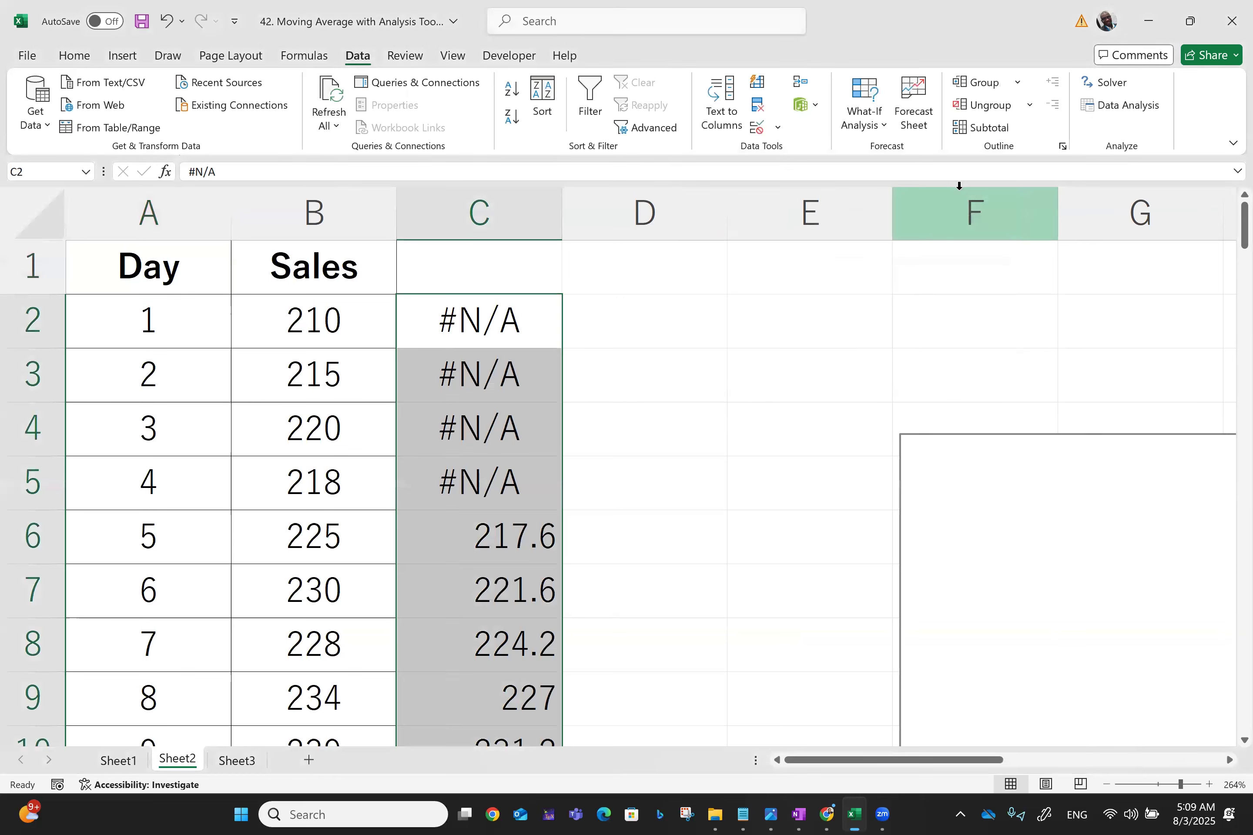
Clear the #N/A cells C2:C5 at the top of the moving average column
{"action": "left_click", "coordinate": [602, 426]}
{"action": "left_click", "coordinate": [474, 299]}
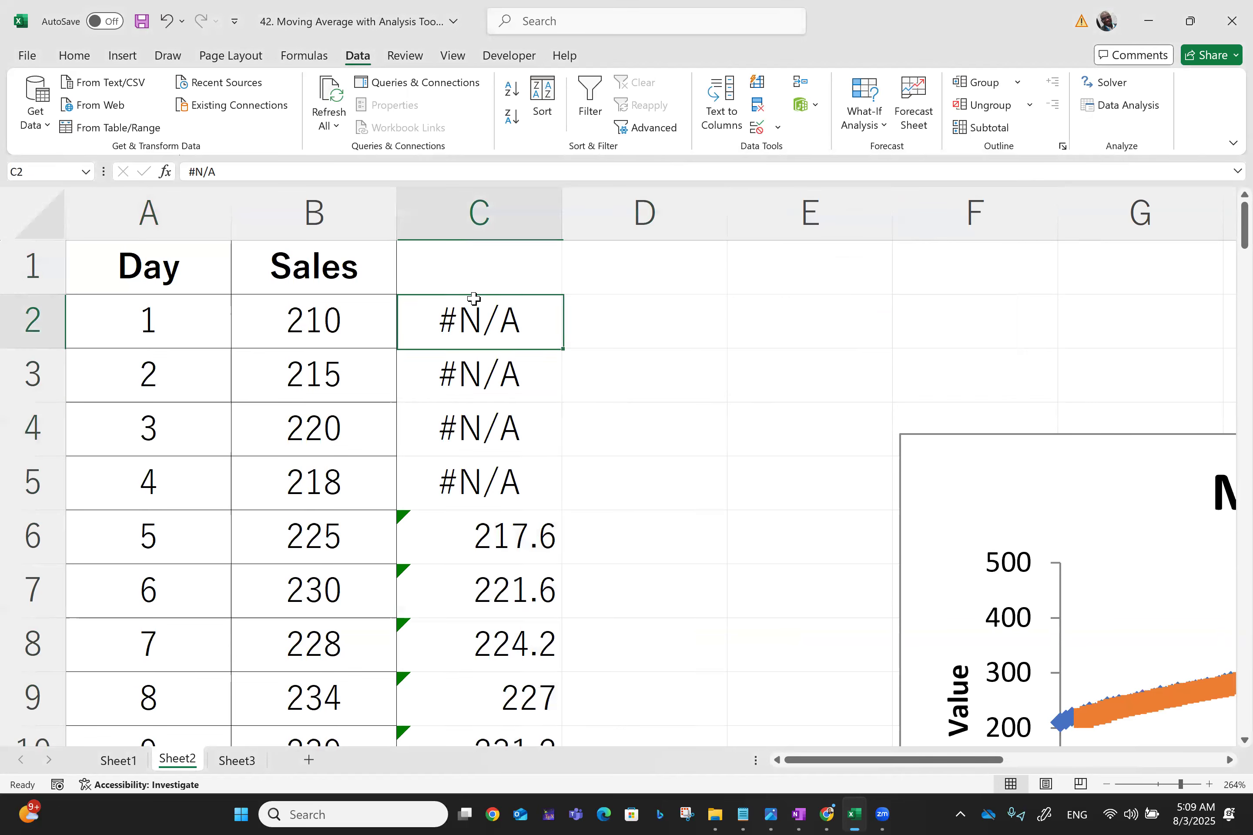
{"action": "key", "text": "shift+Down"}
{"action": "key", "text": "shift+Down"}
{"action": "key", "text": "shift+Down"}
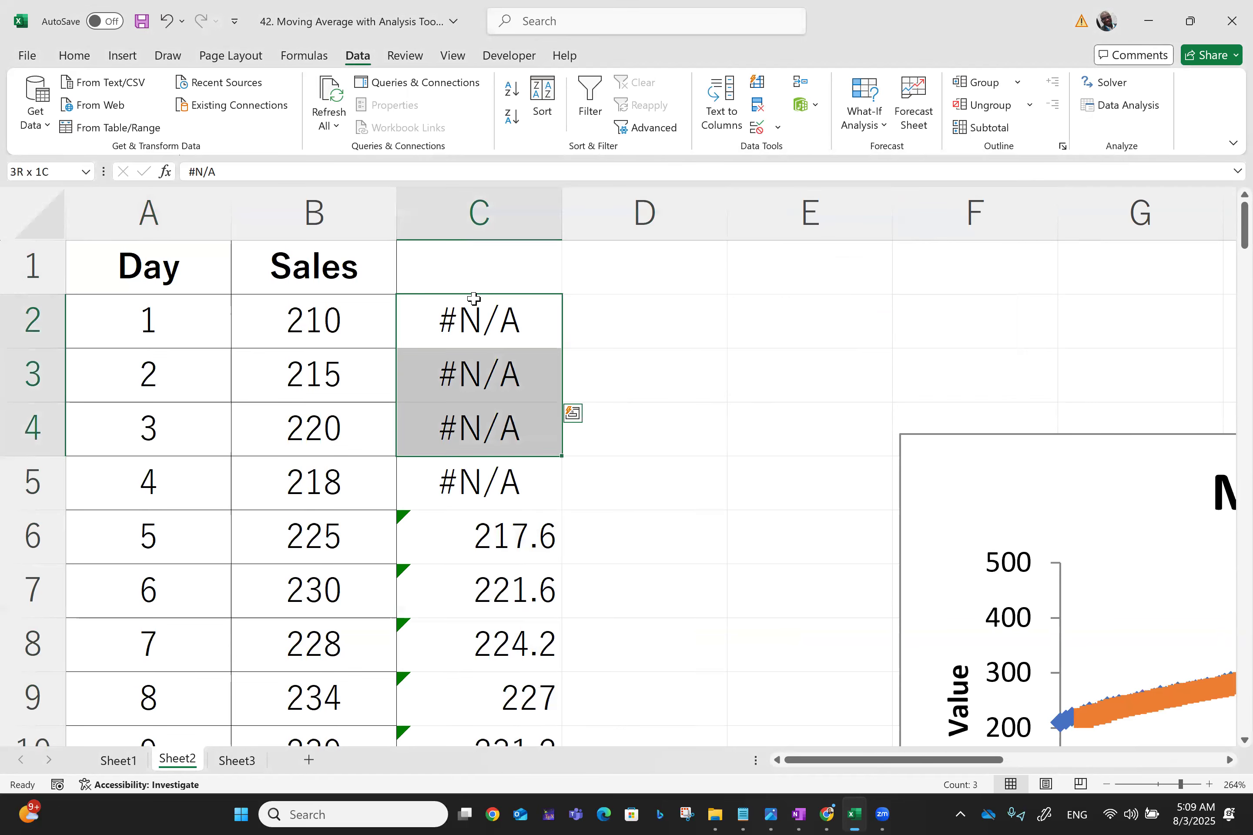
{"action": "key", "text": "Delete"}
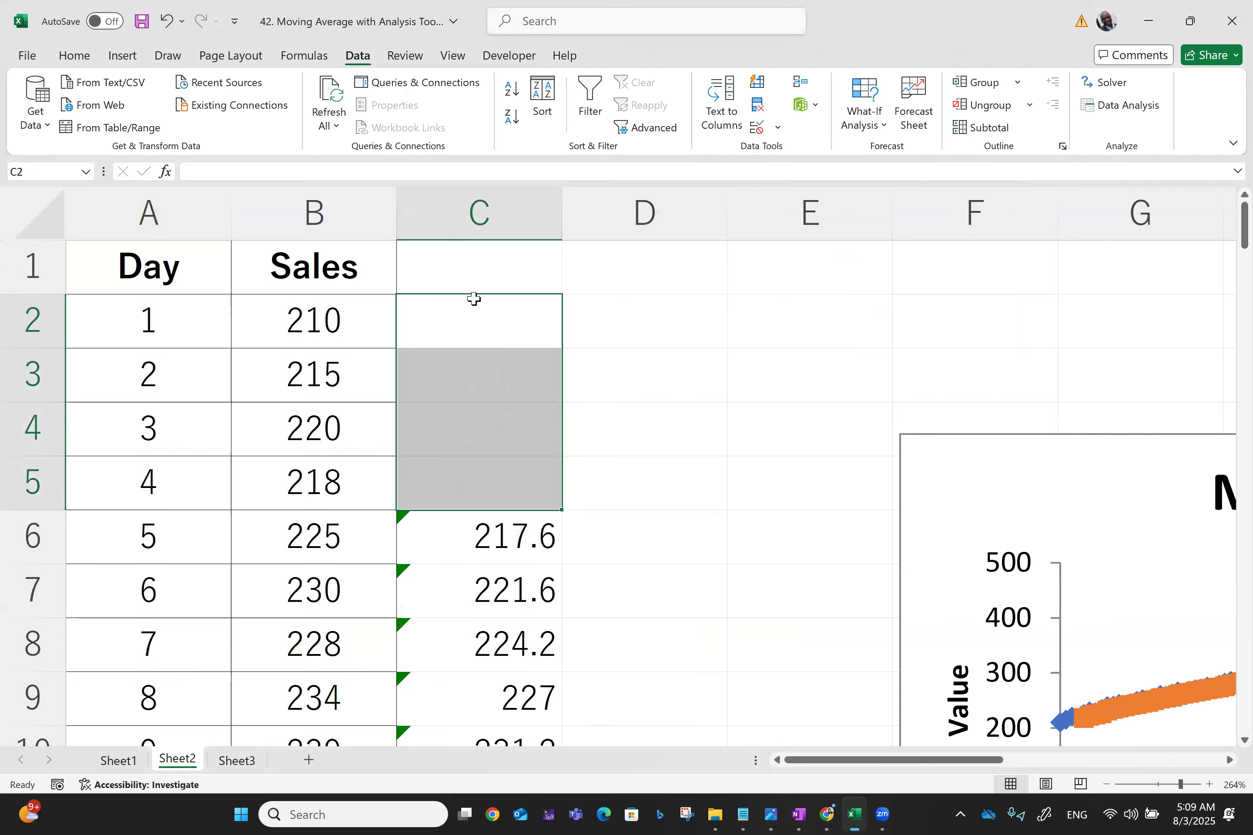
Enter the header 5-Day MA in C1 and make it bold
{"action": "left_click", "coordinate": [466, 270]}
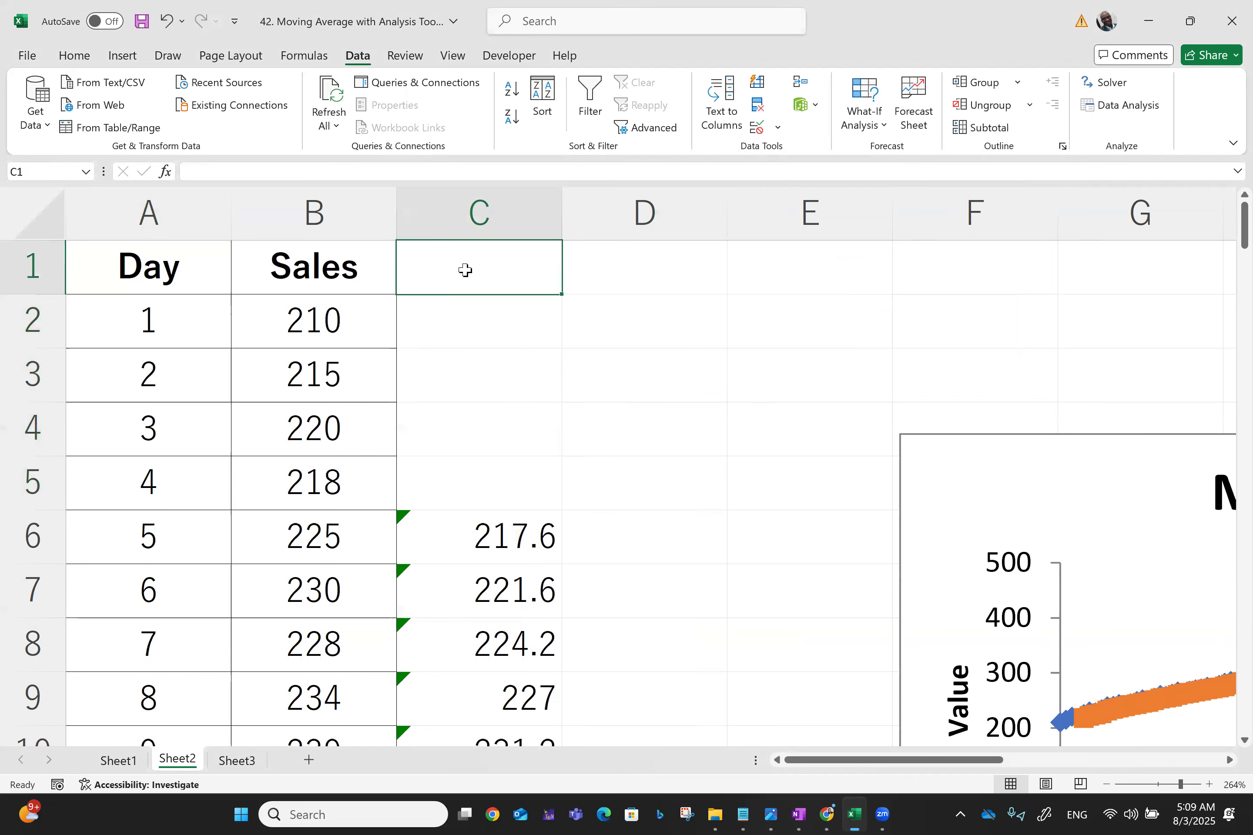
{"action": "type", "text": "5-Da"}
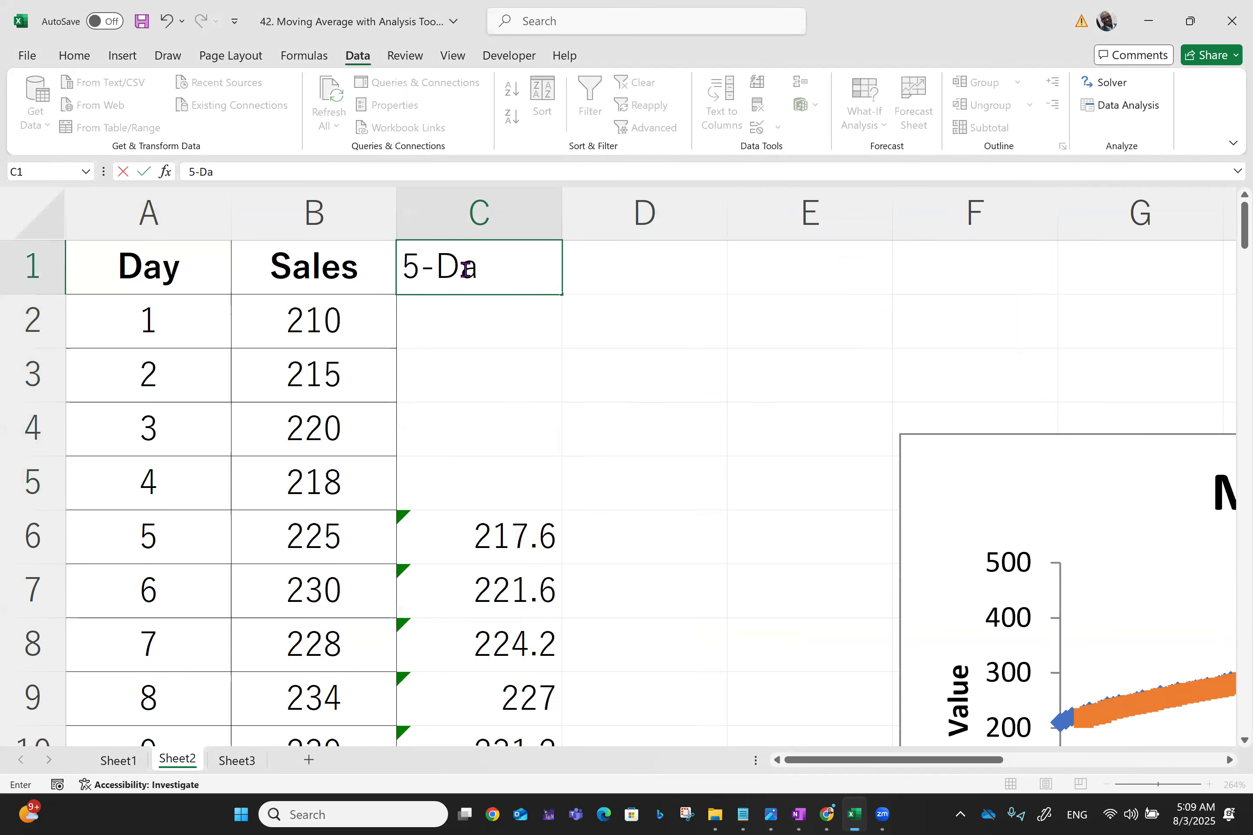
{"action": "type", "text": "y MA"}
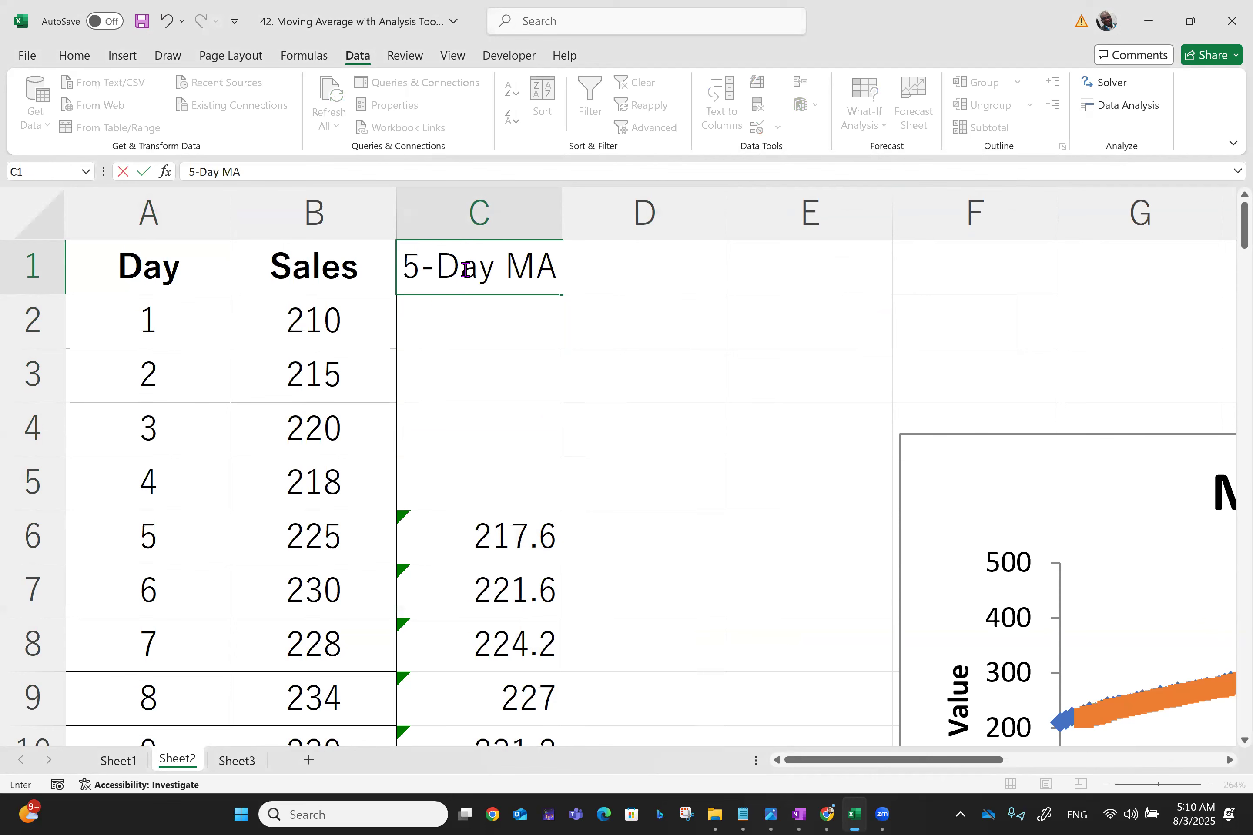
{"action": "left_click", "coordinate": [721, 330]}
{"action": "left_click", "coordinate": [497, 245]}
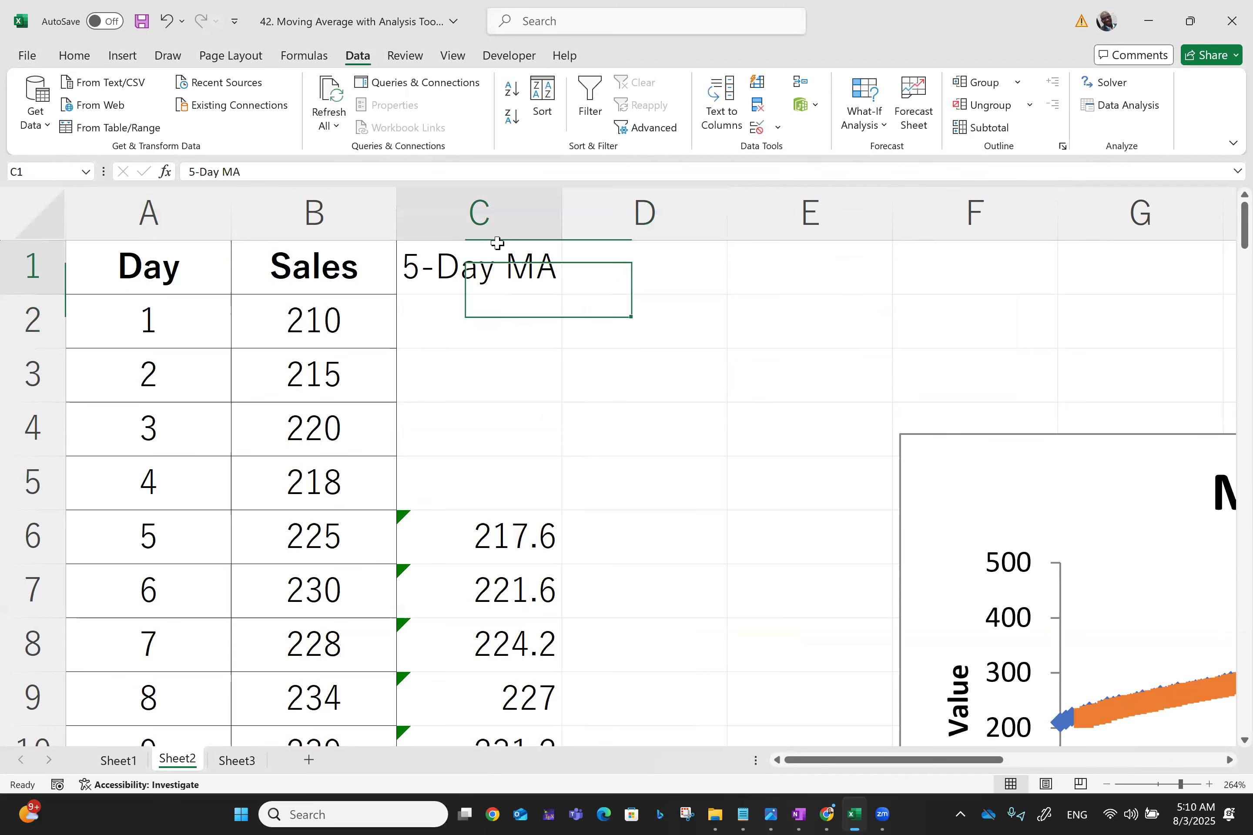
{"action": "key", "text": "ctrl+b"}
Center-align the table A1:C101 and give it all borders
{"action": "left_click", "coordinate": [135, 258]}
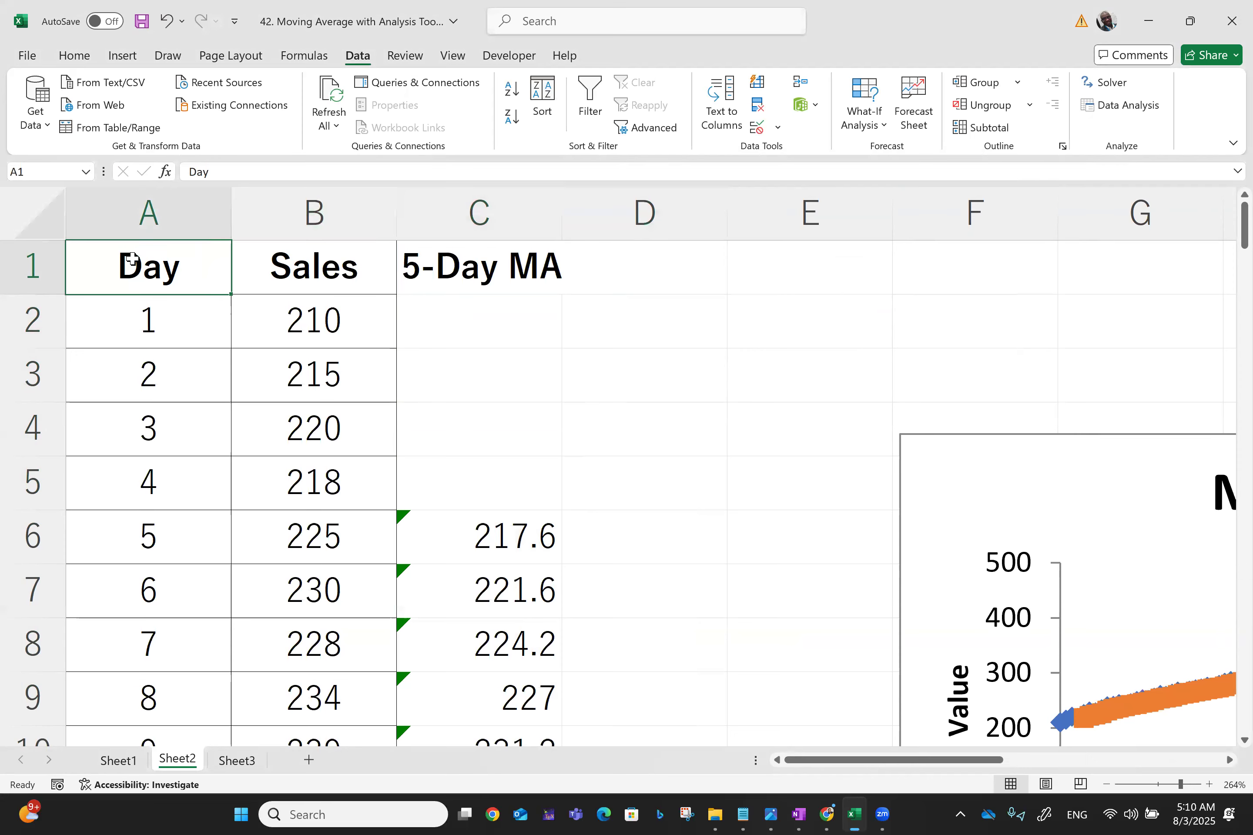
{"action": "key", "text": "ctrl+shift+Right"}
{"action": "key", "text": "ctrl+shift+Down"}
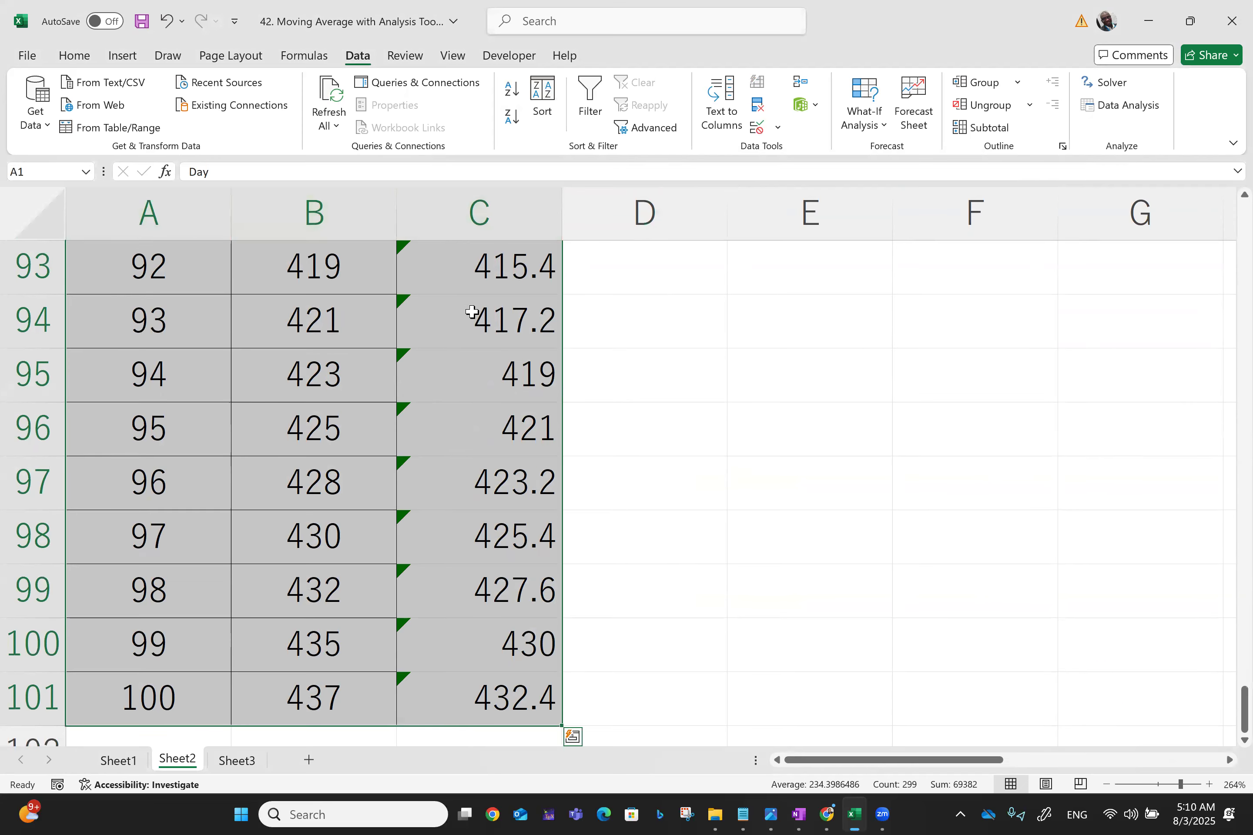
{"action": "left_click", "coordinate": [70, 54]}
{"action": "left_click", "coordinate": [388, 118]}
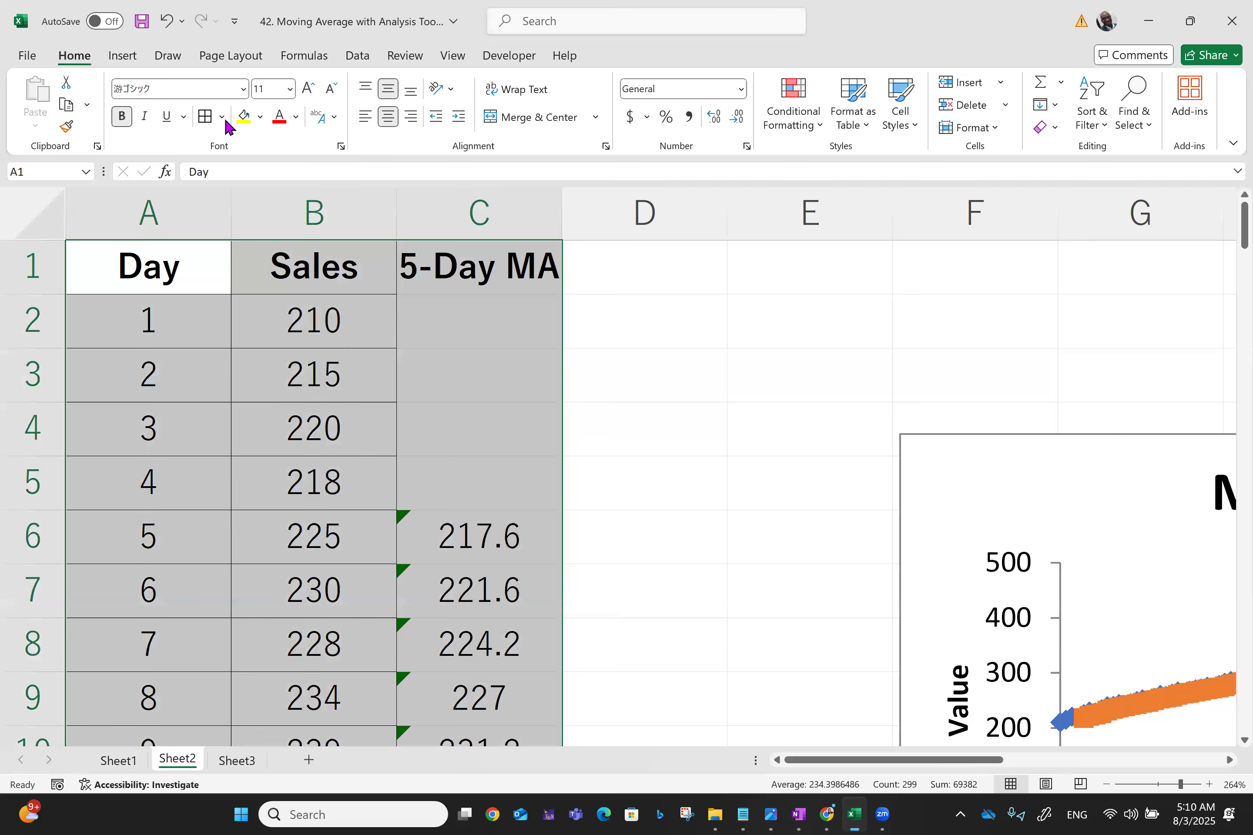
{"action": "left_click", "coordinate": [205, 116]}
{"action": "key", "text": "ctrl+Home"}
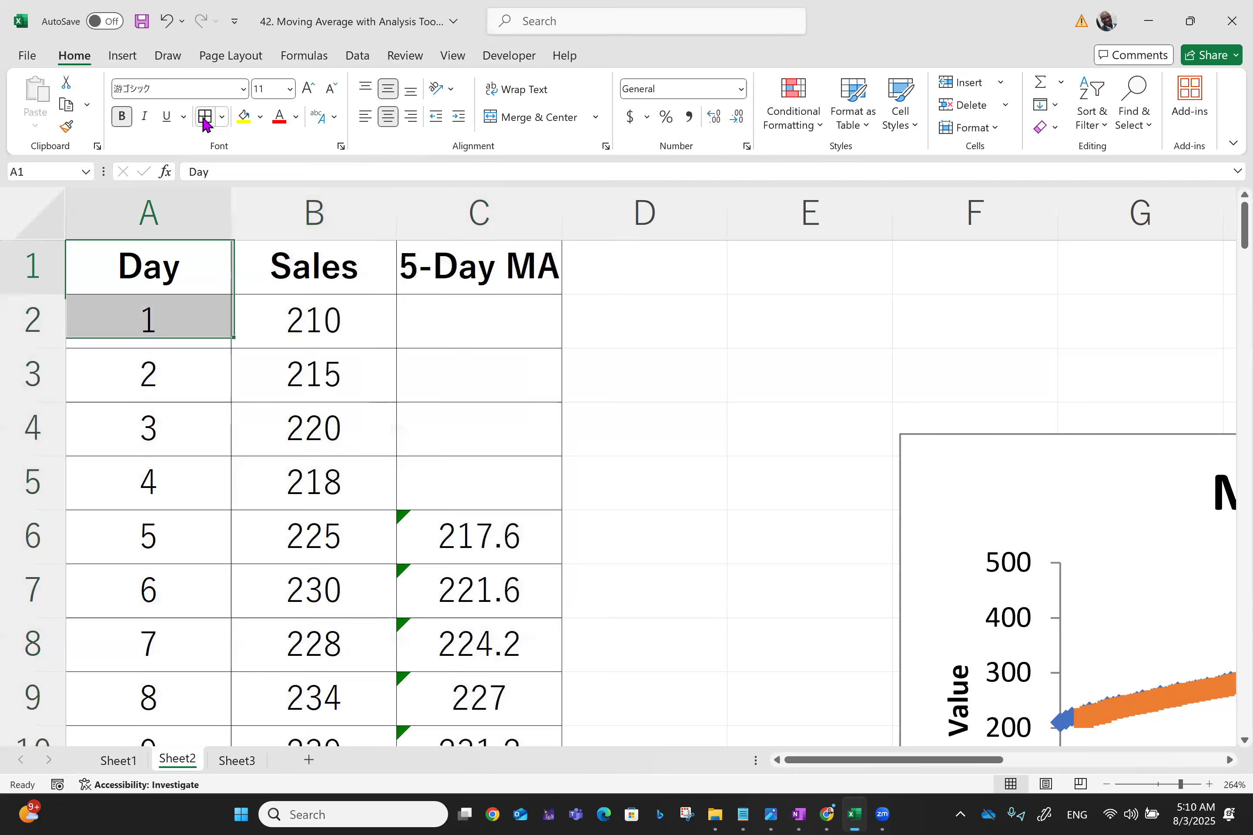
{"action": "key", "text": "ctrl+c"}
{"action": "scroll", "coordinate": [205, 124], "scroll_direction": "right", "scroll_amount": 4}
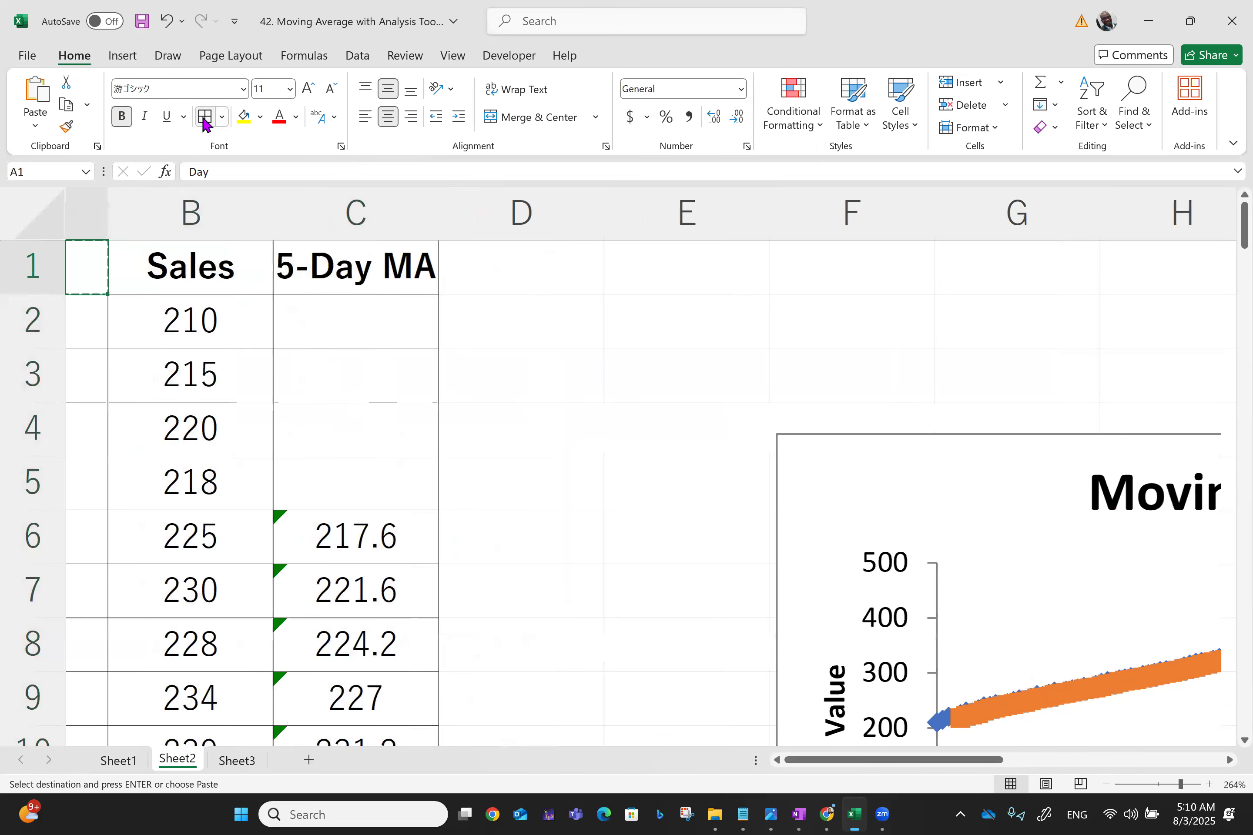
{"action": "scroll", "coordinate": [205, 120], "scroll_direction": "left", "scroll_amount": 1}
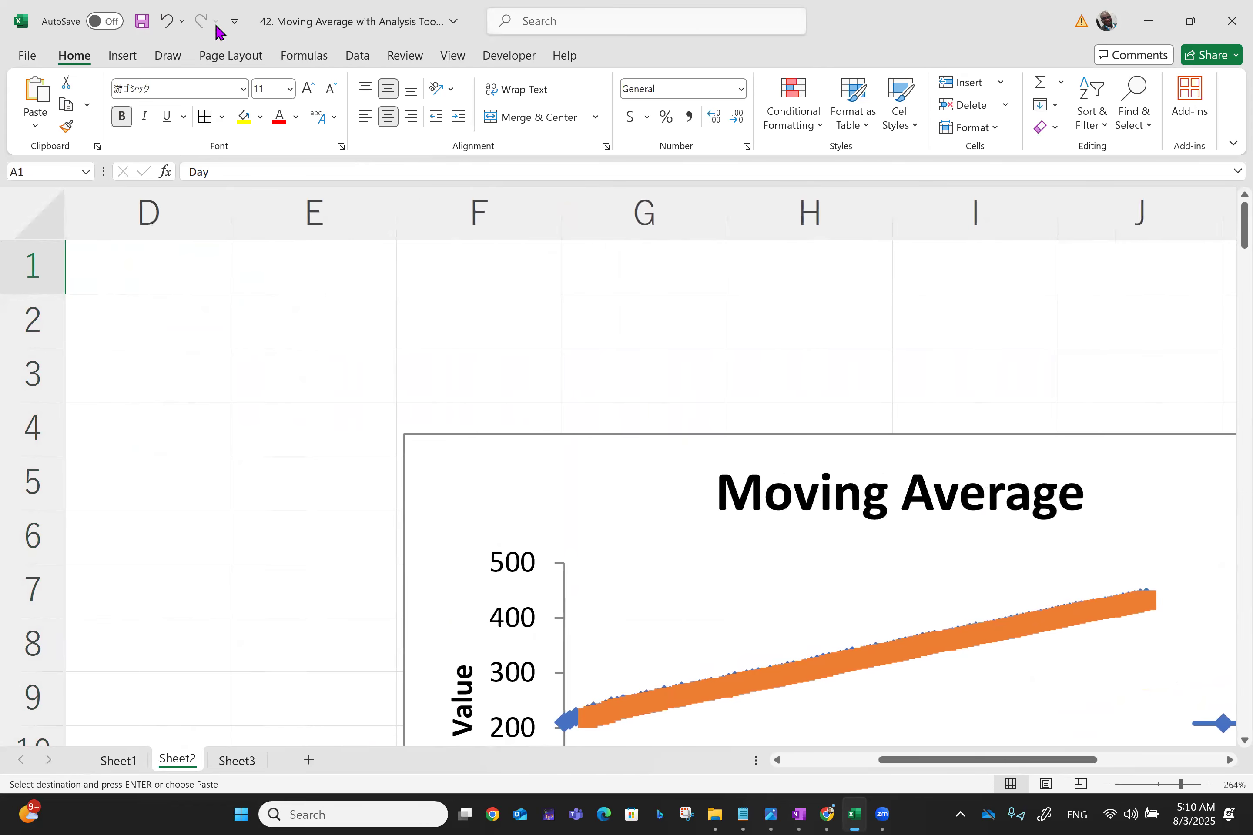
{"action": "left_click", "coordinate": [260, 344]}
{"action": "scroll", "coordinate": [260, 344], "scroll_direction": "down", "scroll_amount": 2}
{"action": "scroll", "coordinate": [261, 344], "scroll_direction": "left", "scroll_amount": 1}
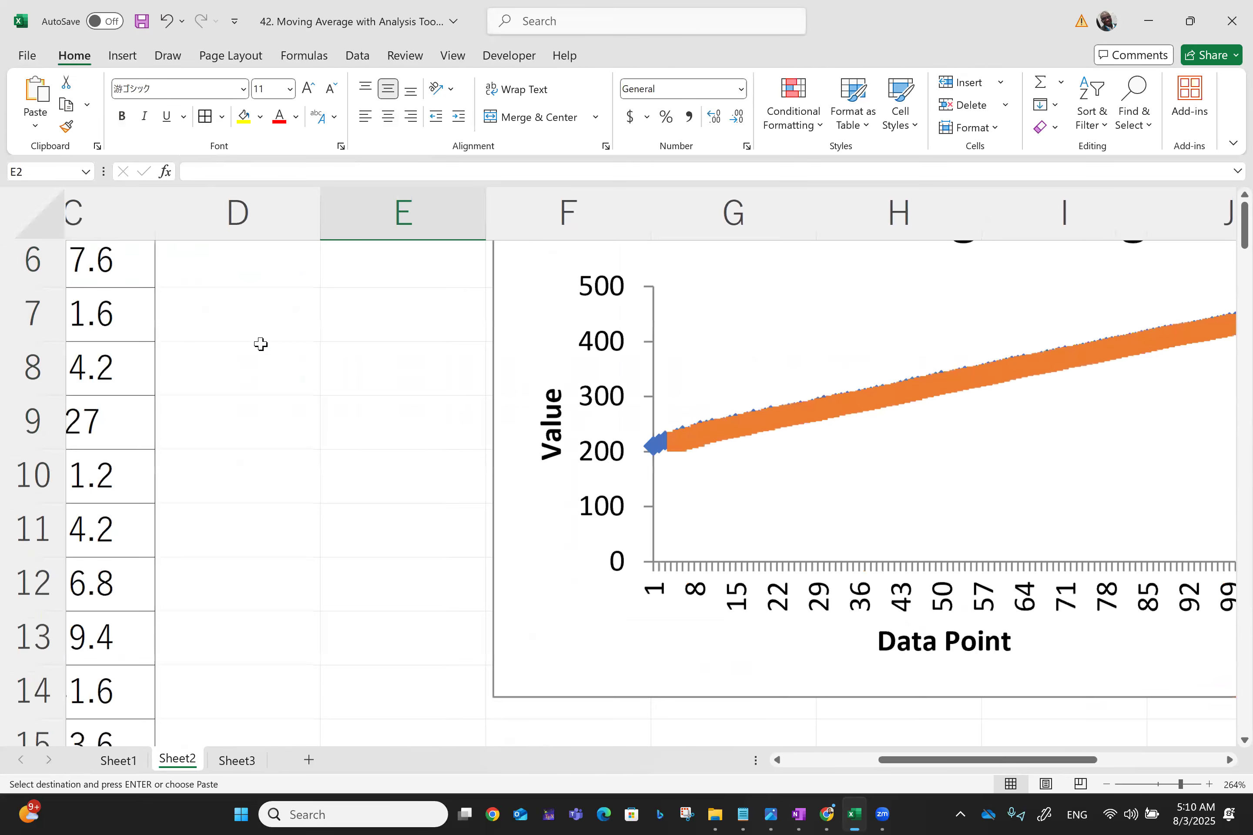
{"action": "scroll", "coordinate": [261, 344], "scroll_direction": "right", "scroll_amount": 2}
{"action": "scroll", "coordinate": [261, 344], "scroll_direction": "left", "scroll_amount": 3}
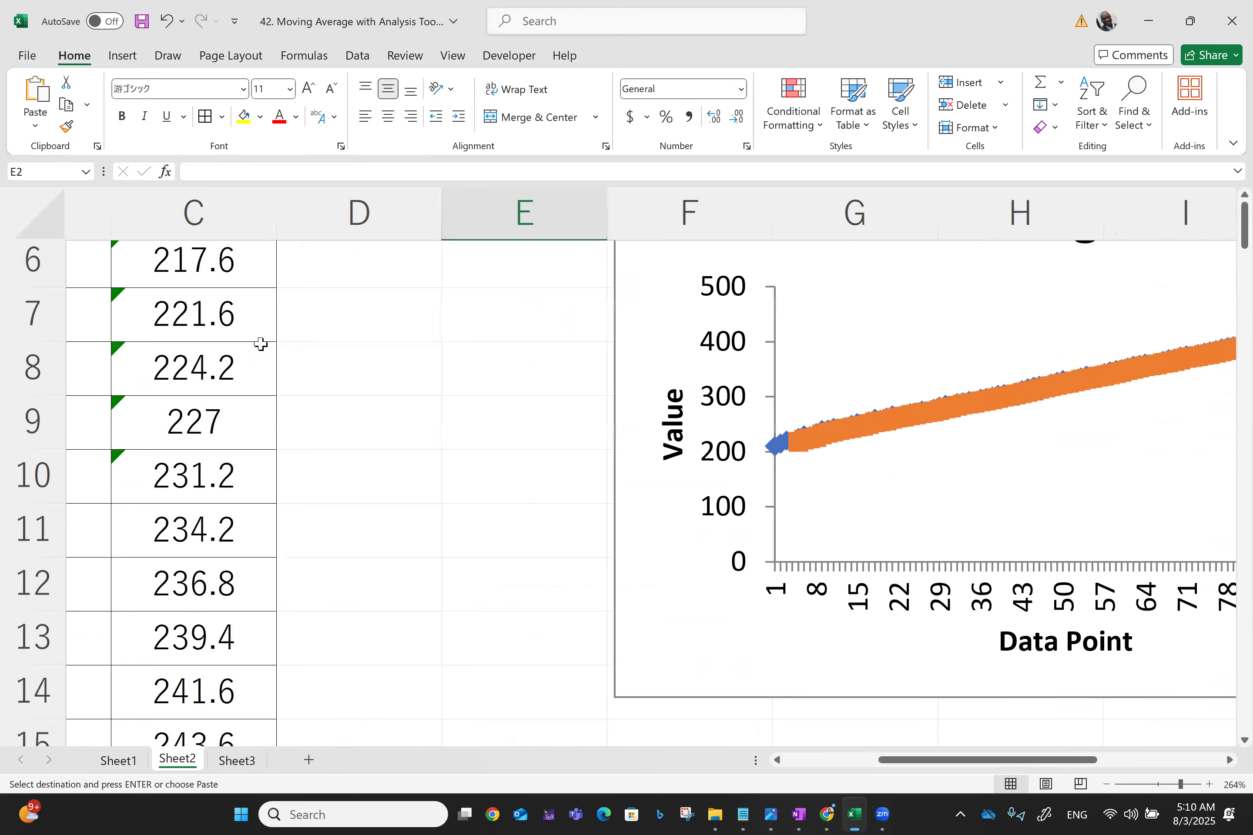
Inspect the moving average formulas and values in column C of Sheet2's table
{"action": "scroll", "coordinate": [261, 344], "scroll_direction": "right", "scroll_amount": 2}
{"action": "scroll", "coordinate": [261, 343], "scroll_direction": "left", "scroll_amount": 3}
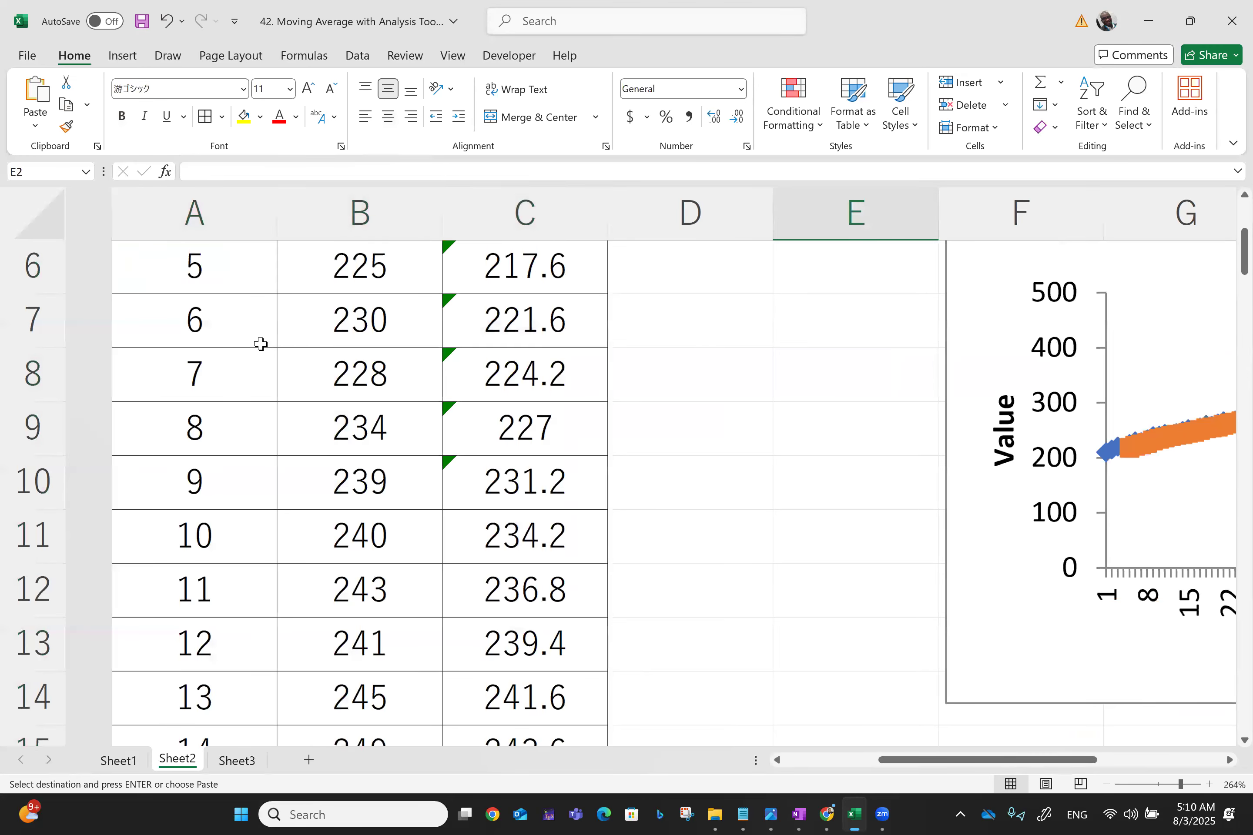
{"action": "left_click", "coordinate": [677, 481]}
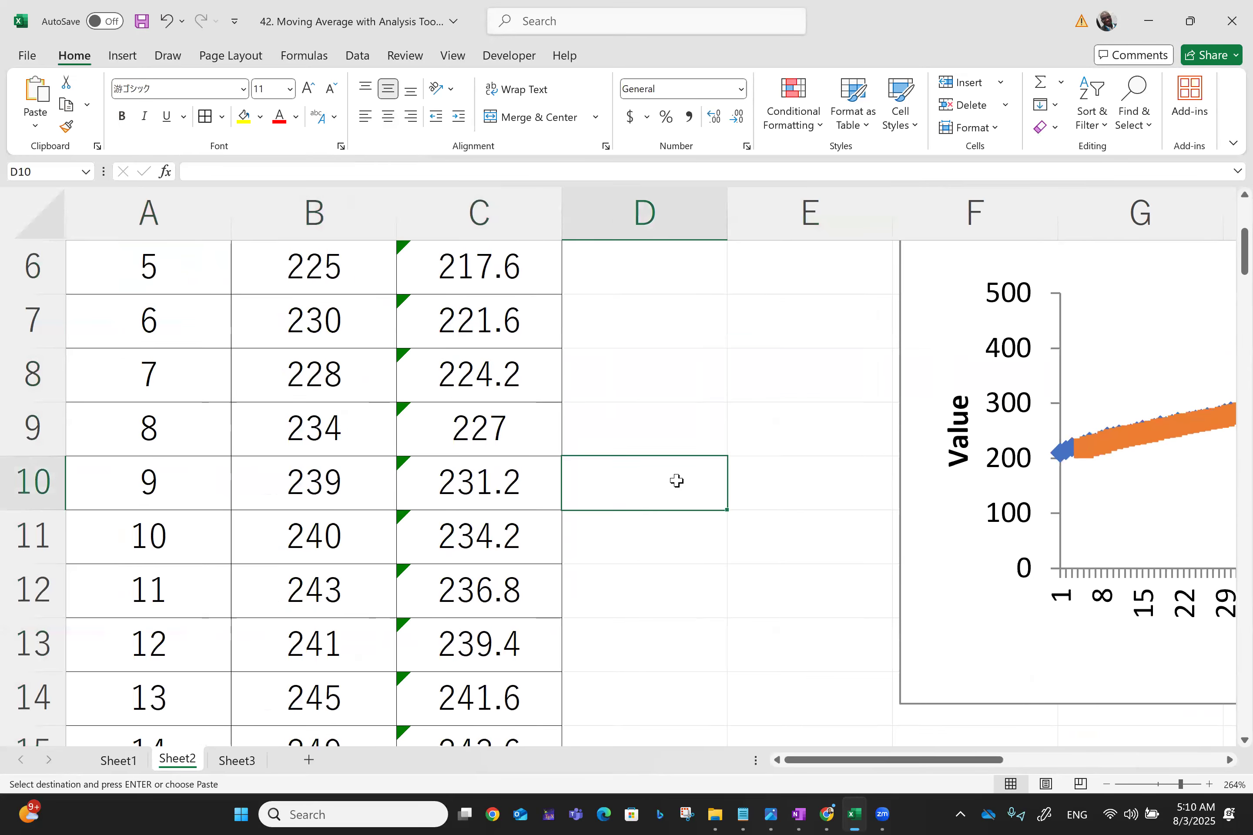
{"action": "key", "text": "ctrl+Home"}
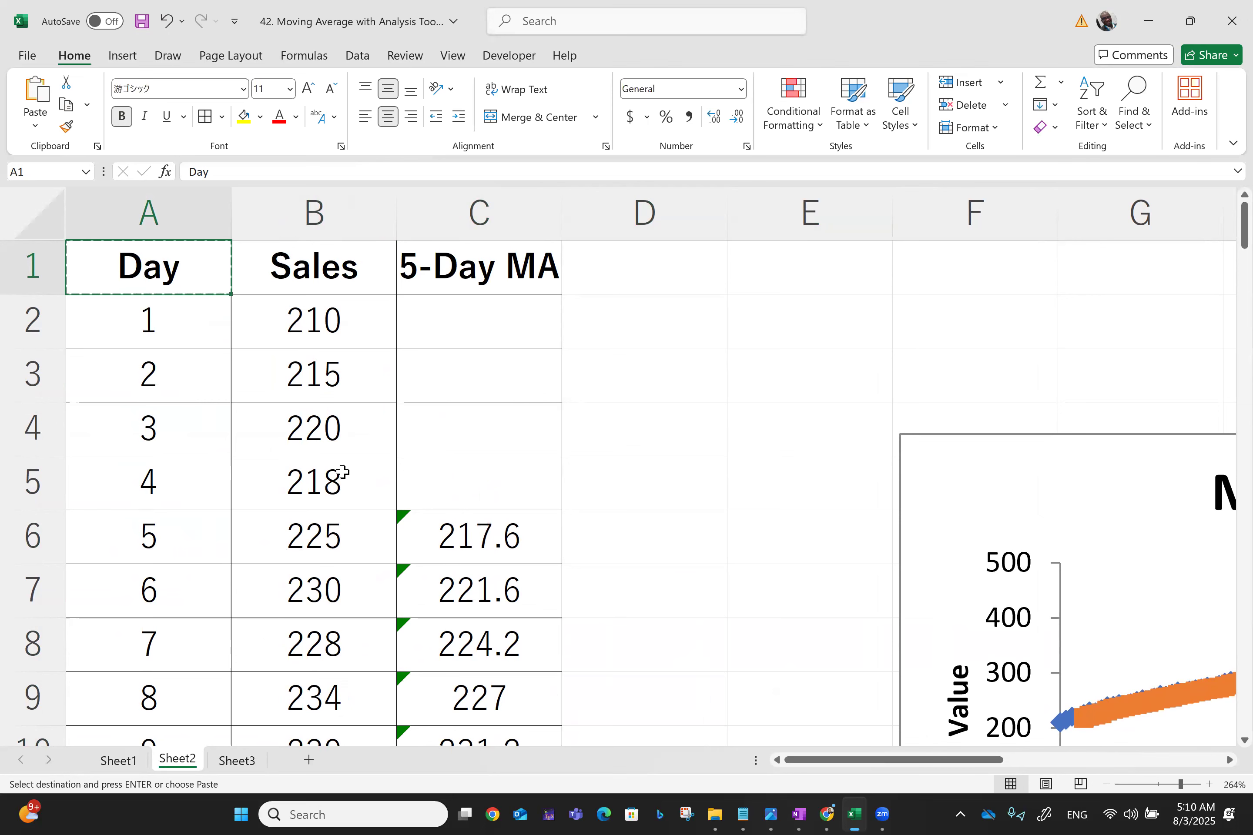
{"action": "left_click", "coordinate": [538, 545]}
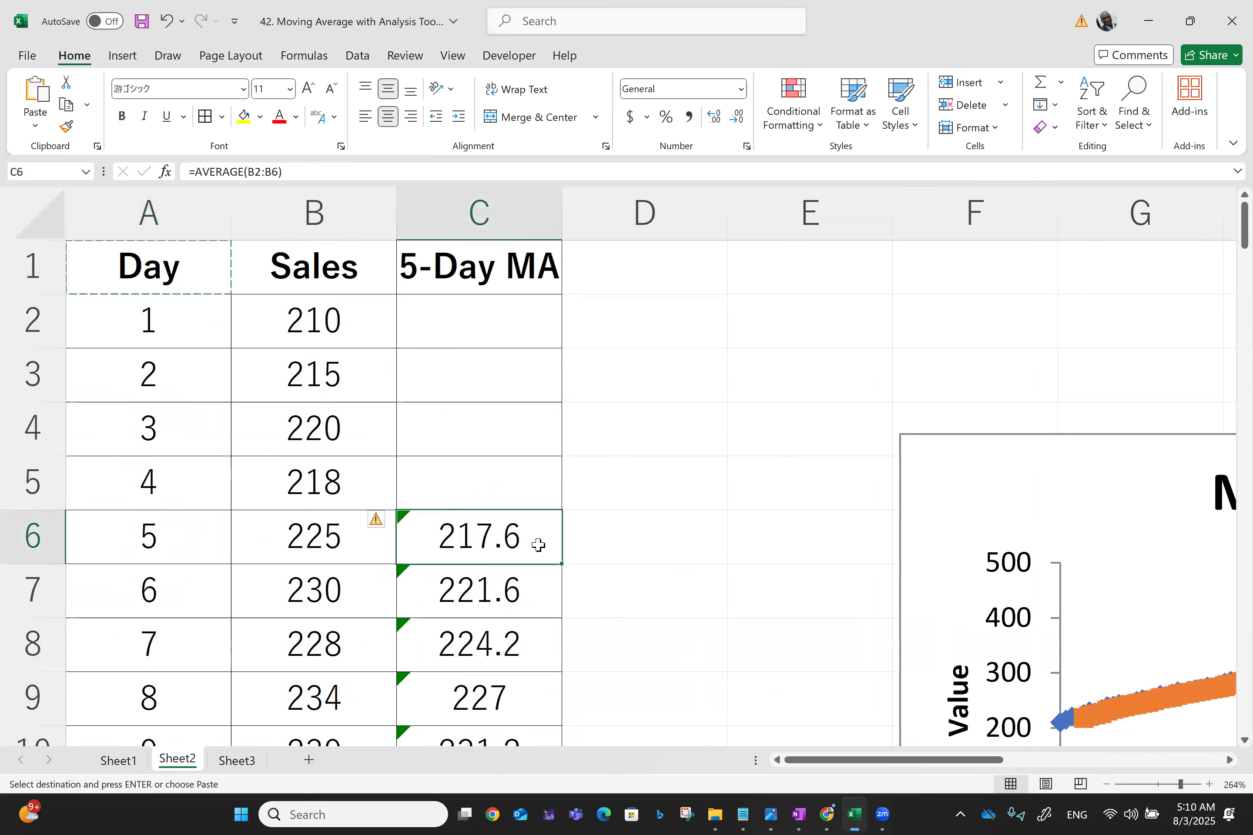
{"action": "left_click_drag", "start_coordinate": [334, 443], "coordinate": [327, 485]}
{"action": "left_click", "coordinate": [316, 534]}
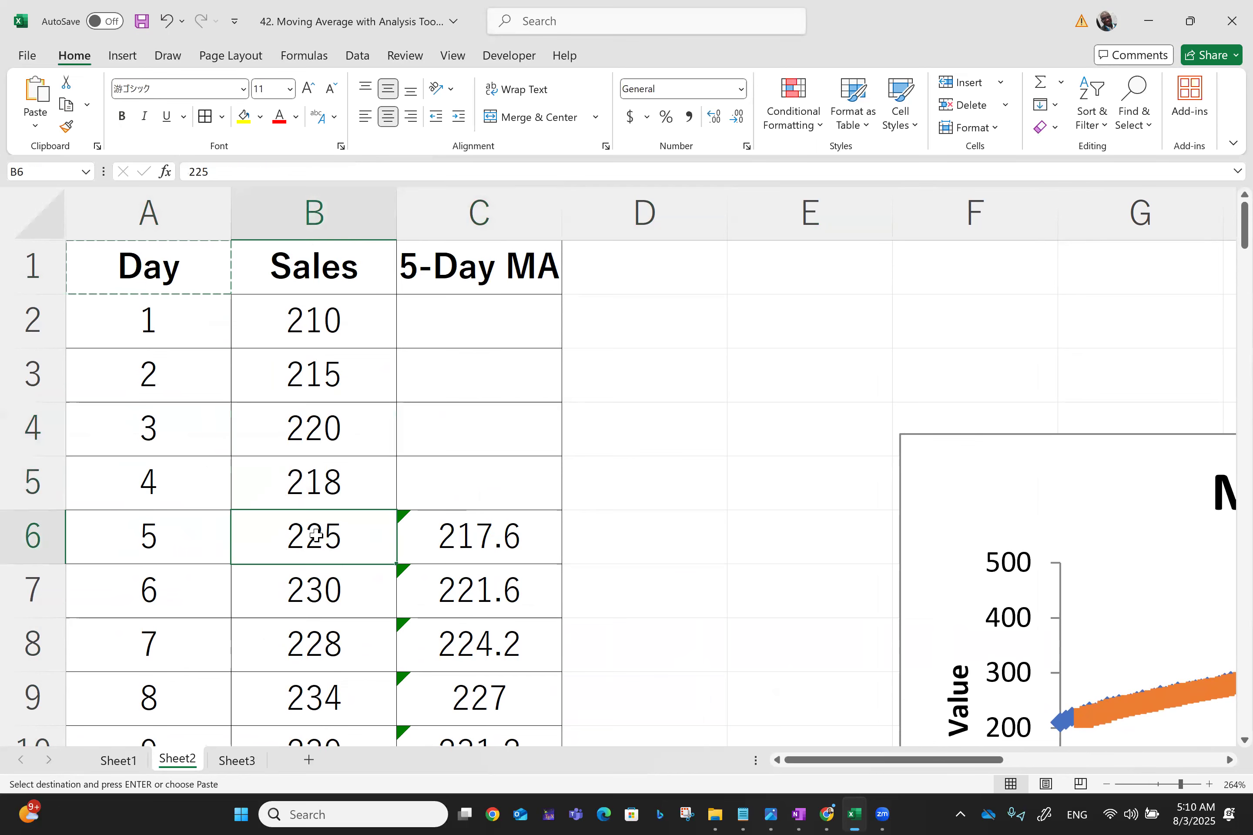
{"action": "left_click", "coordinate": [313, 583]}
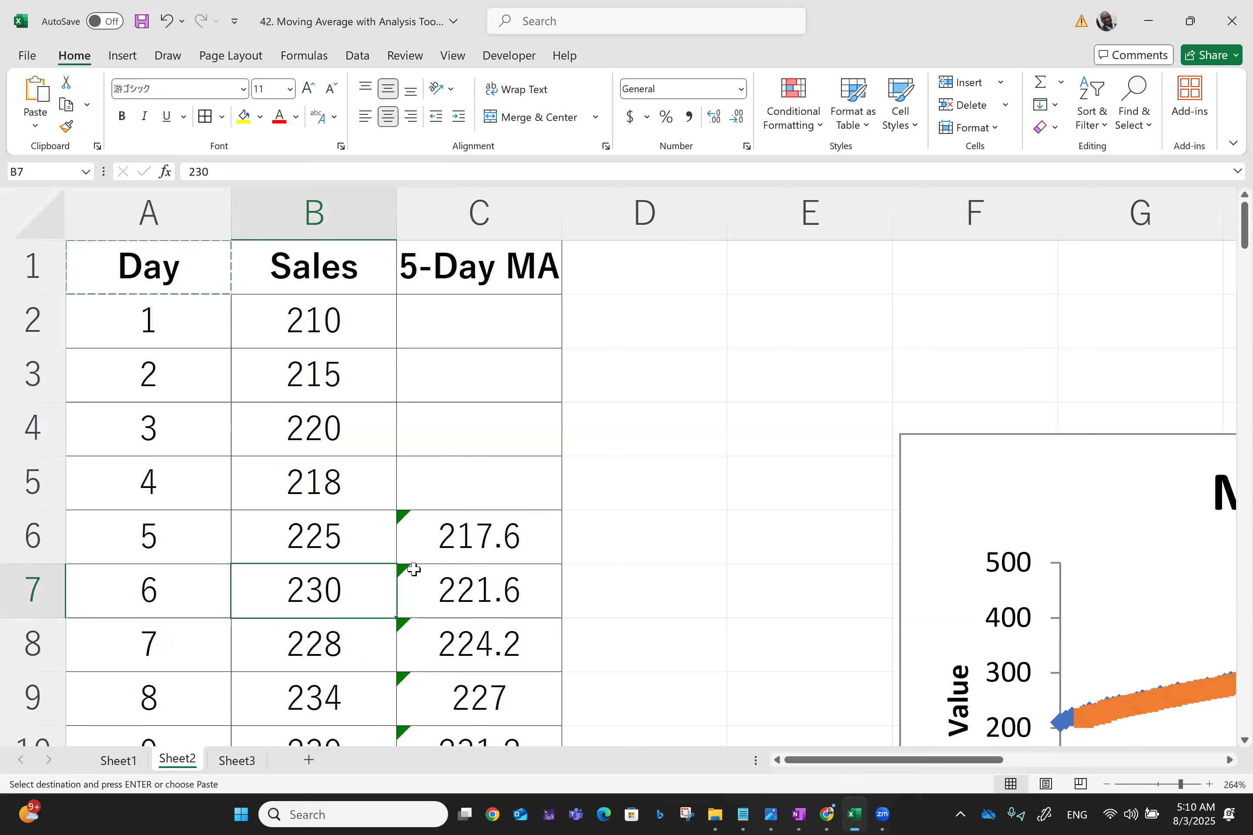
{"action": "left_click", "coordinate": [499, 604]}
{"action": "key", "text": "Down"}
{"action": "key", "text": "Down"}
{"action": "key", "text": "Down"}
{"action": "key", "text": "Down"}
{"action": "key", "text": "Down"}
{"action": "key", "text": "Down"}
{"action": "key", "text": "Down"}
{"action": "key", "text": "Down"}
{"action": "key", "text": "Down"}
{"action": "key", "text": "Down"}
{"action": "key", "text": "Down"}
{"action": "key", "text": "Down"}
{"action": "key", "text": "Down"}
{"action": "key", "text": "Down"}
{"action": "key", "text": "Down"}
{"action": "key", "text": "Down"}
{"action": "key", "text": "Down"}
{"action": "key", "text": "Down"}
{"action": "key", "text": "Down"}
{"action": "key", "text": "Down"}
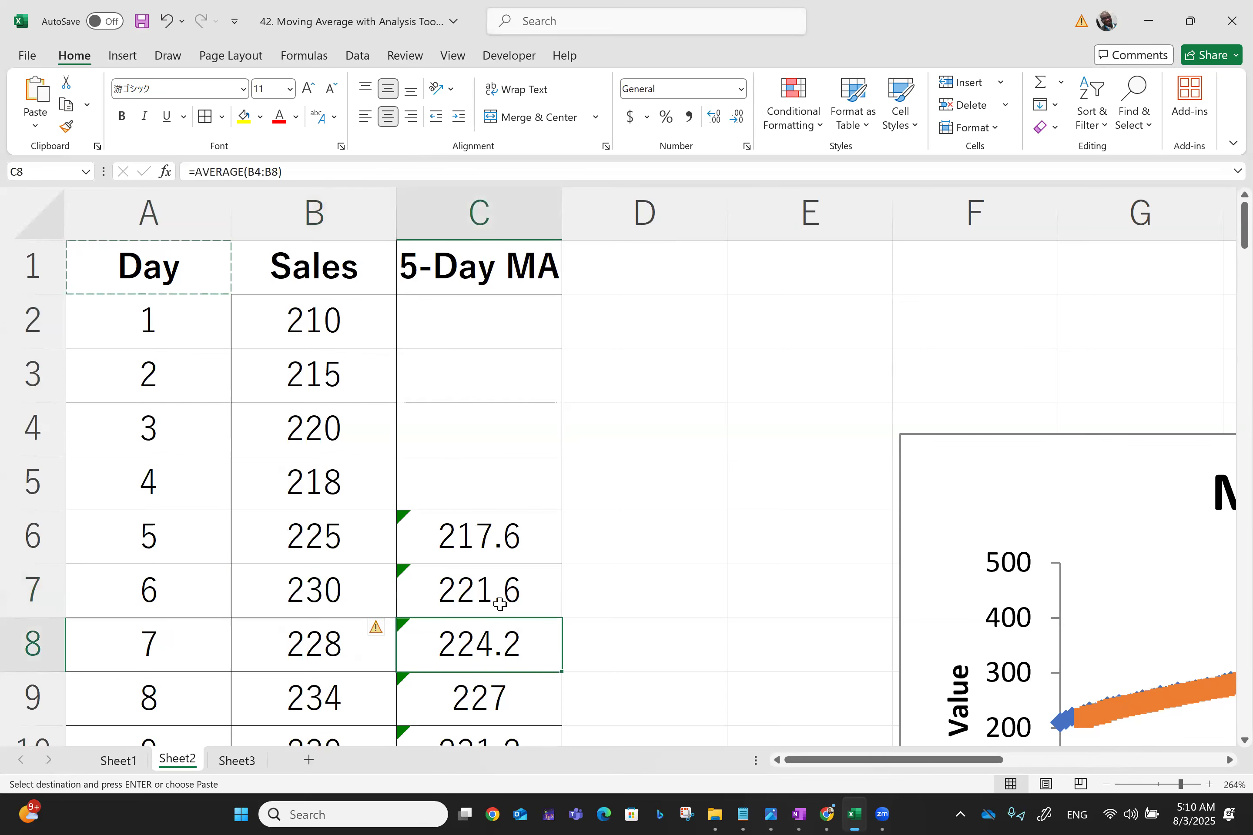
{"action": "key", "text": "Down"}
{"action": "key", "text": "Down"}
{"action": "key", "text": "Down"}
{"action": "key", "text": "Down"}
{"action": "key", "text": "Down"}
{"action": "key", "text": "Down"}
{"action": "key", "text": "Down"}
{"action": "key", "text": "Down"}
{"action": "key", "text": "Down"}
{"action": "key", "text": "Down"}
{"action": "key", "text": "Down"}
{"action": "key", "text": "Down"}
{"action": "key", "text": "Down"}
{"action": "key", "text": "Down"}
{"action": "key", "text": "Down"}
{"action": "key", "text": "Down"}
{"action": "key", "text": "Down"}
{"action": "key", "text": "Down"}
{"action": "key", "text": "Down"}
{"action": "key", "text": "Down"}
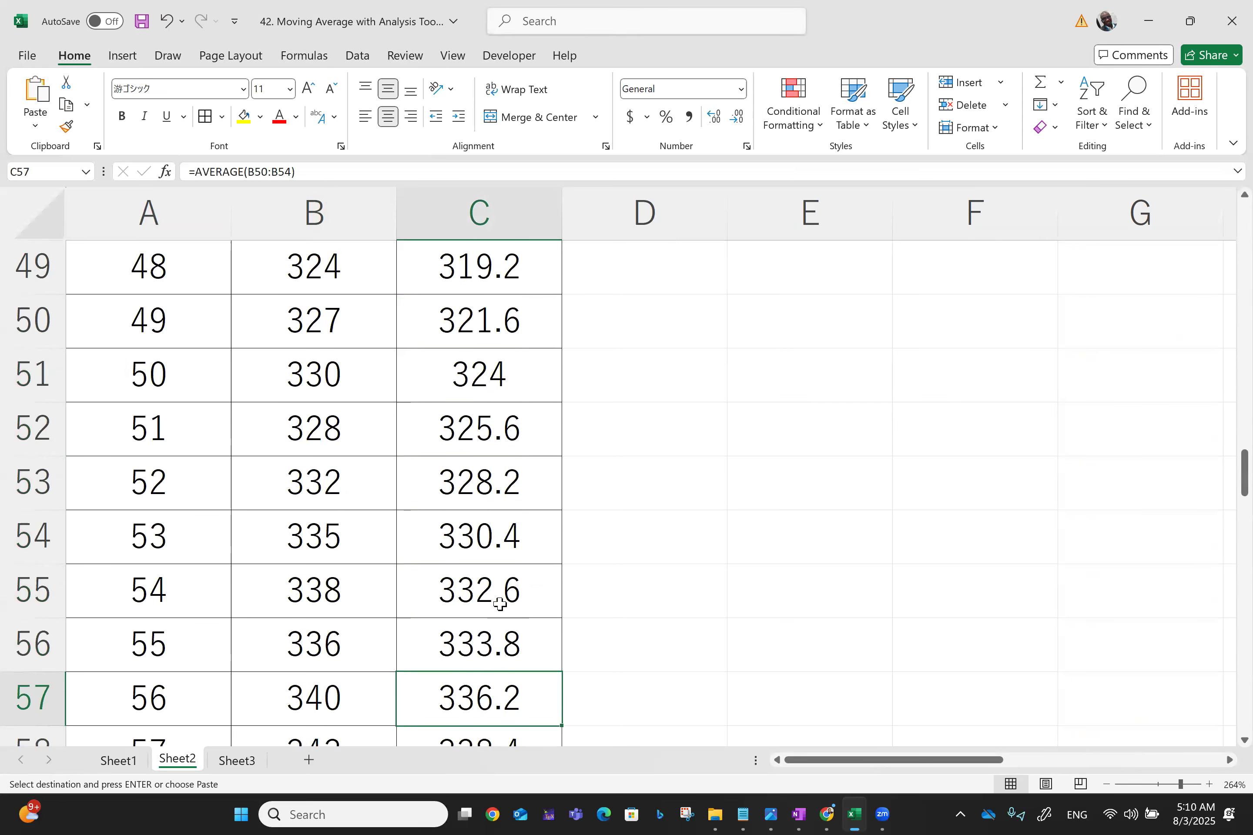
{"action": "key", "text": "Down"}
{"action": "key", "text": "Down"}
{"action": "key", "text": "Down"}
{"action": "key", "text": "Down"}
{"action": "key", "text": "Down"}
{"action": "key", "text": "Down"}
{"action": "key", "text": "Down"}
{"action": "key", "text": "Down"}
{"action": "key", "text": "Down"}
{"action": "key", "text": "Down"}
{"action": "key", "text": "Down"}
{"action": "key", "text": "Down"}
{"action": "key", "text": "Down"}
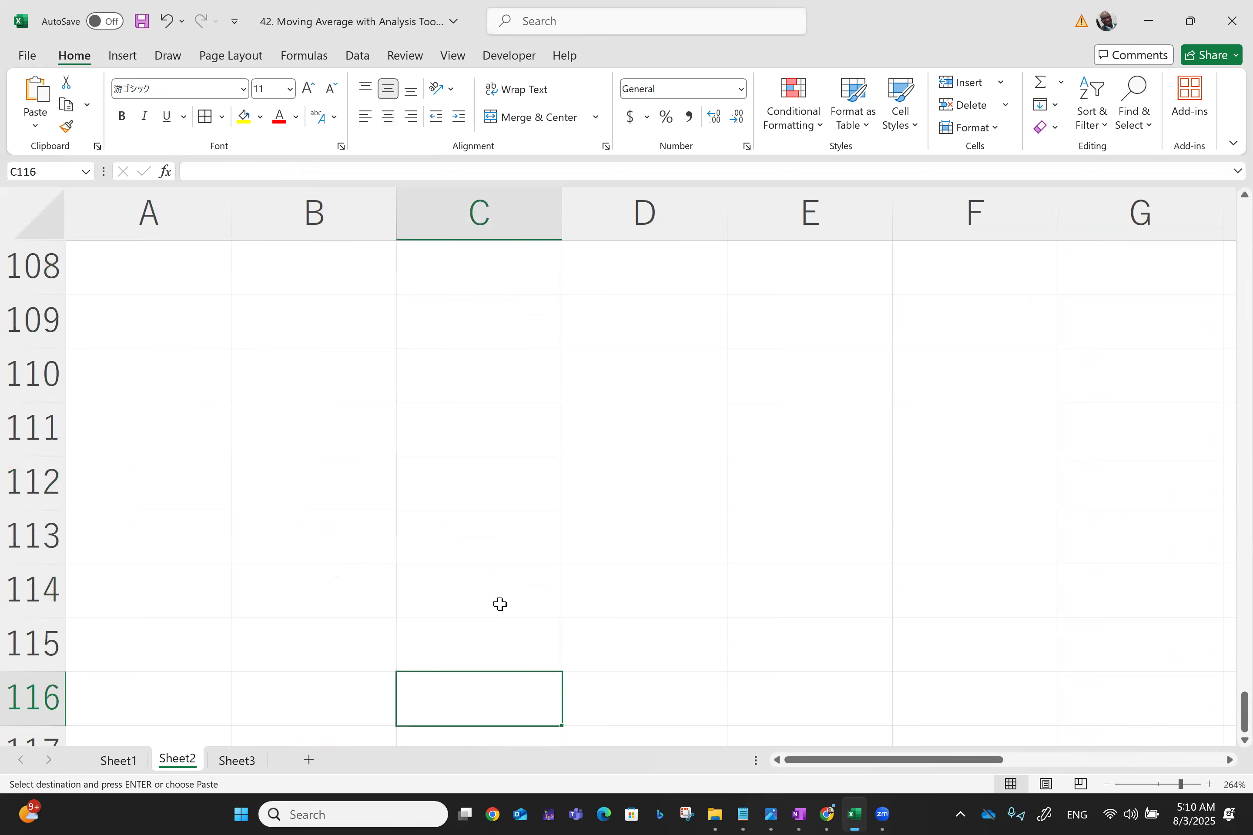
Return to the top of the sheet and save the workbook
{"action": "key", "text": "ctrl+Home"}
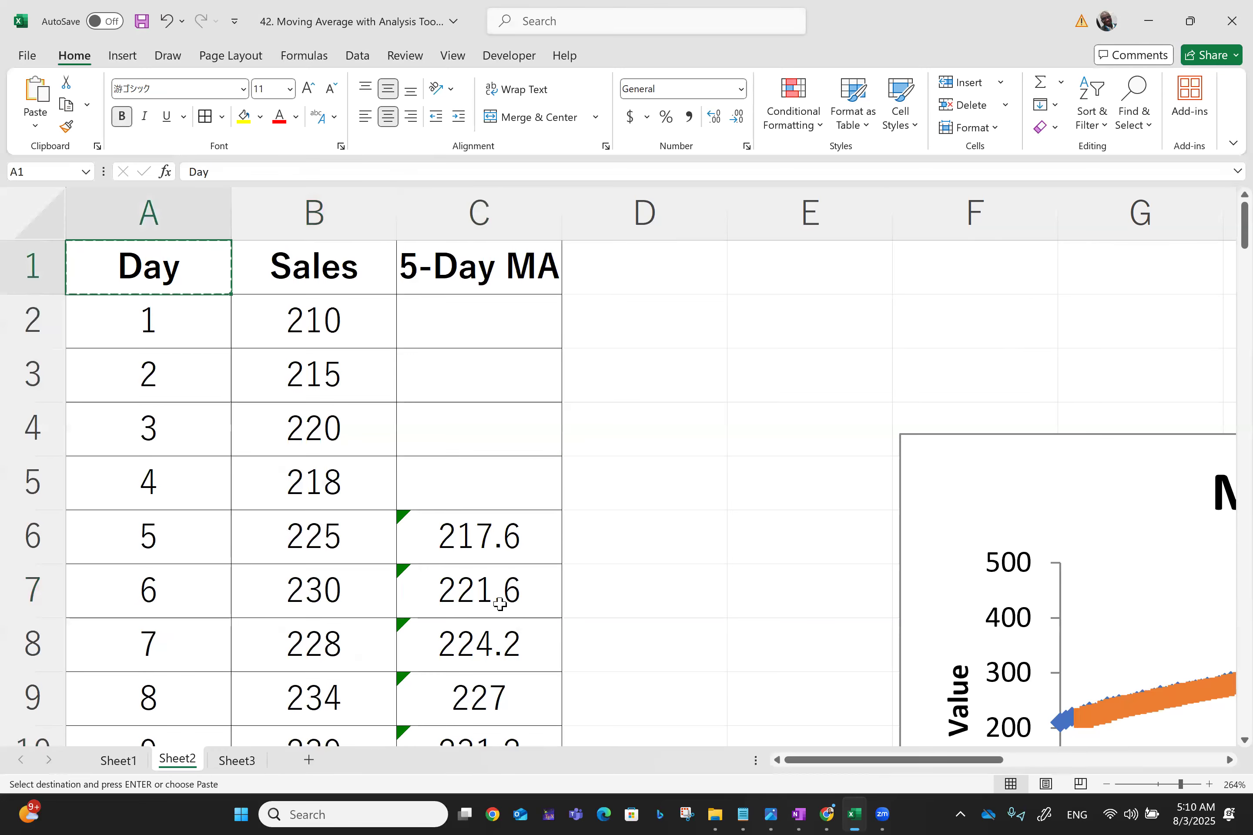
{"action": "key", "text": "ctrl+s"}
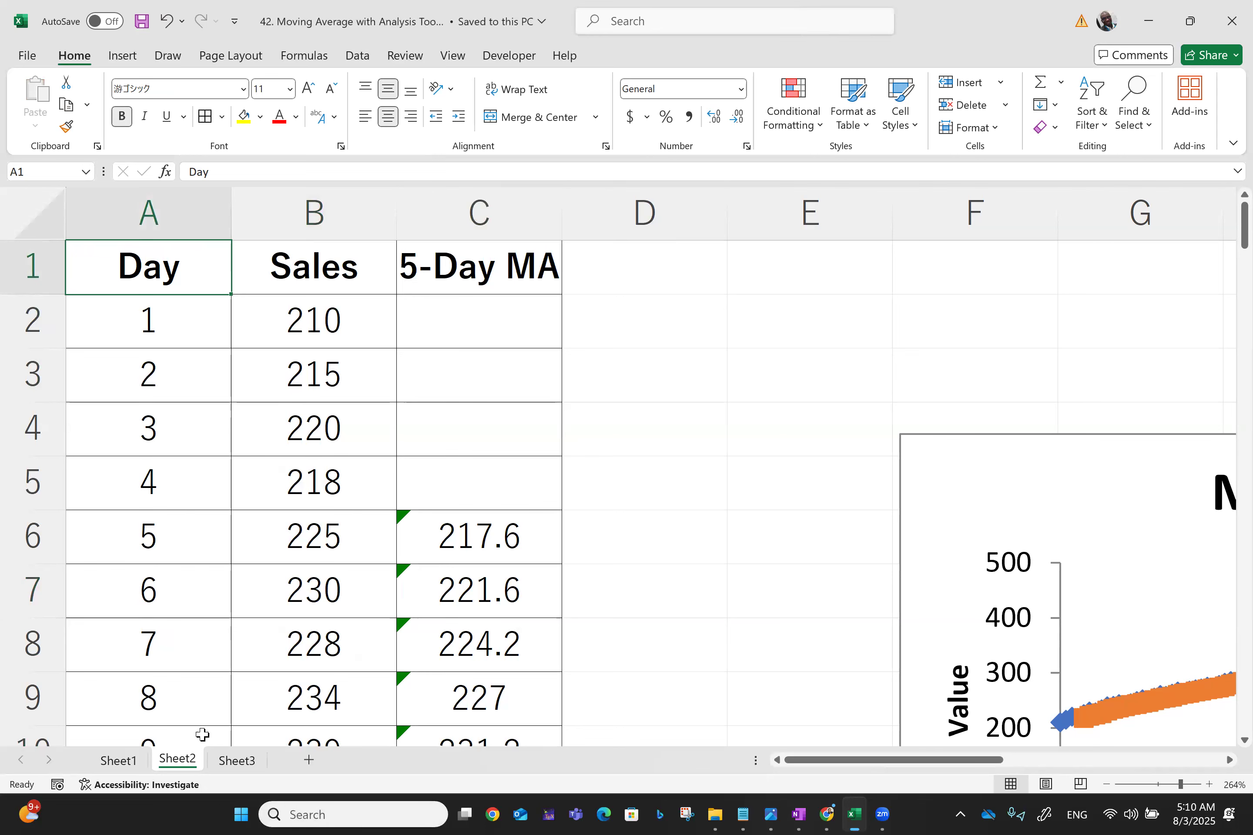
On Sheet3, run Moving Average on B1:B101 with labels, an interval of 7, output at C2 and chart output
{"action": "left_click", "coordinate": [249, 762]}
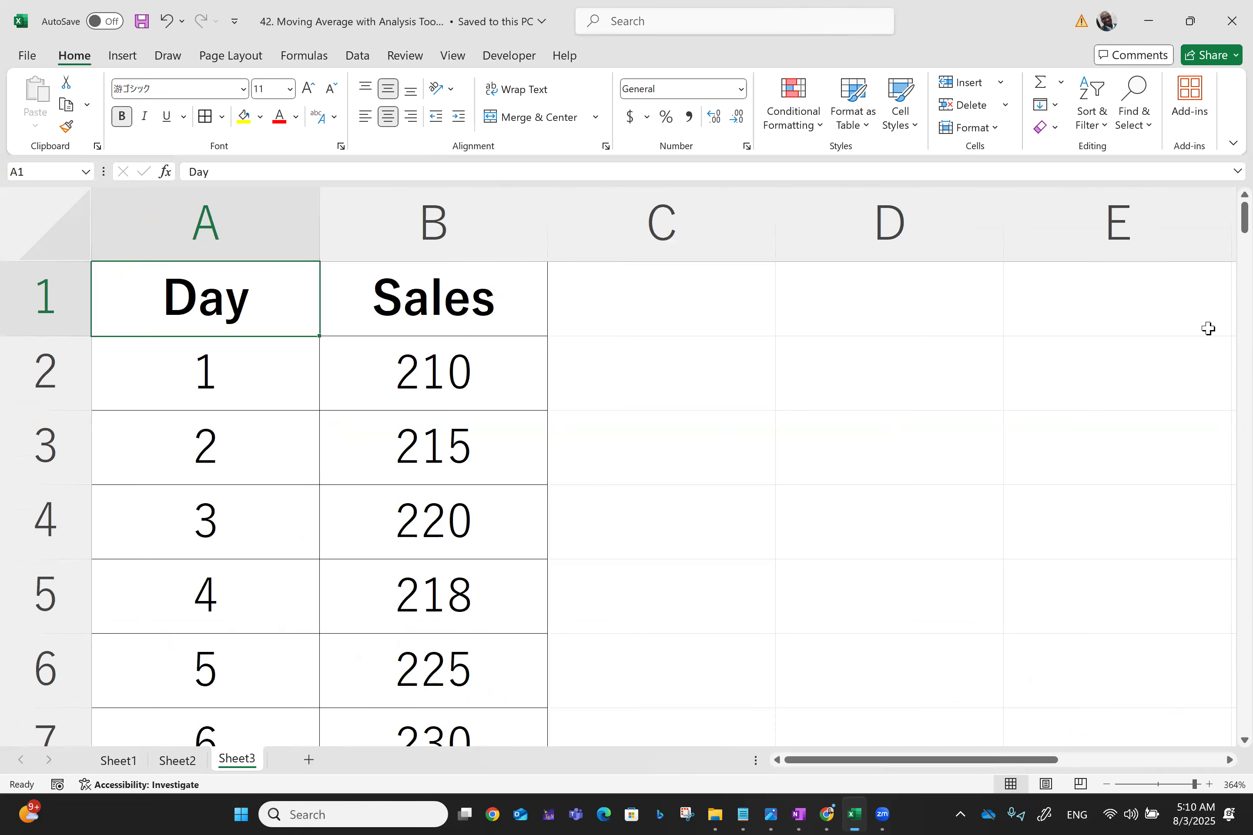
{"action": "left_click", "coordinate": [365, 56]}
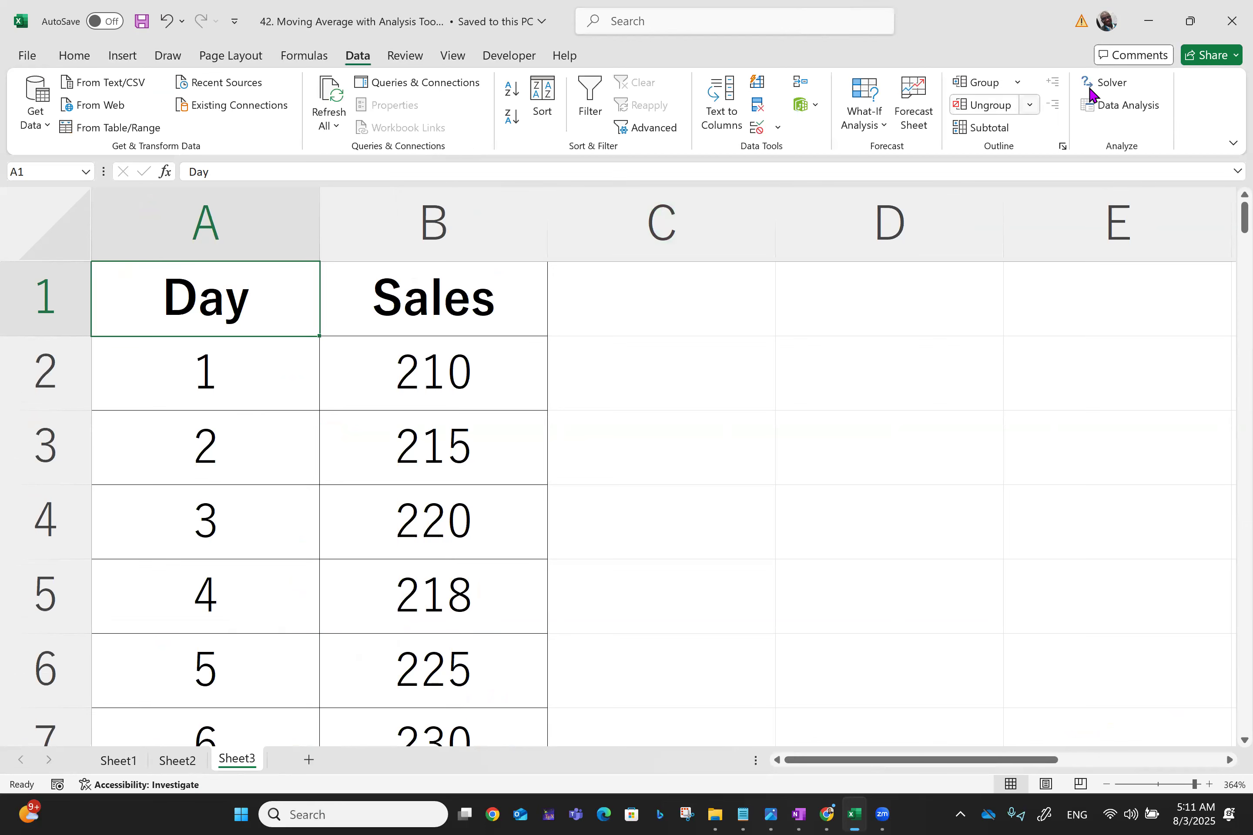
{"action": "left_click", "coordinate": [1127, 107]}
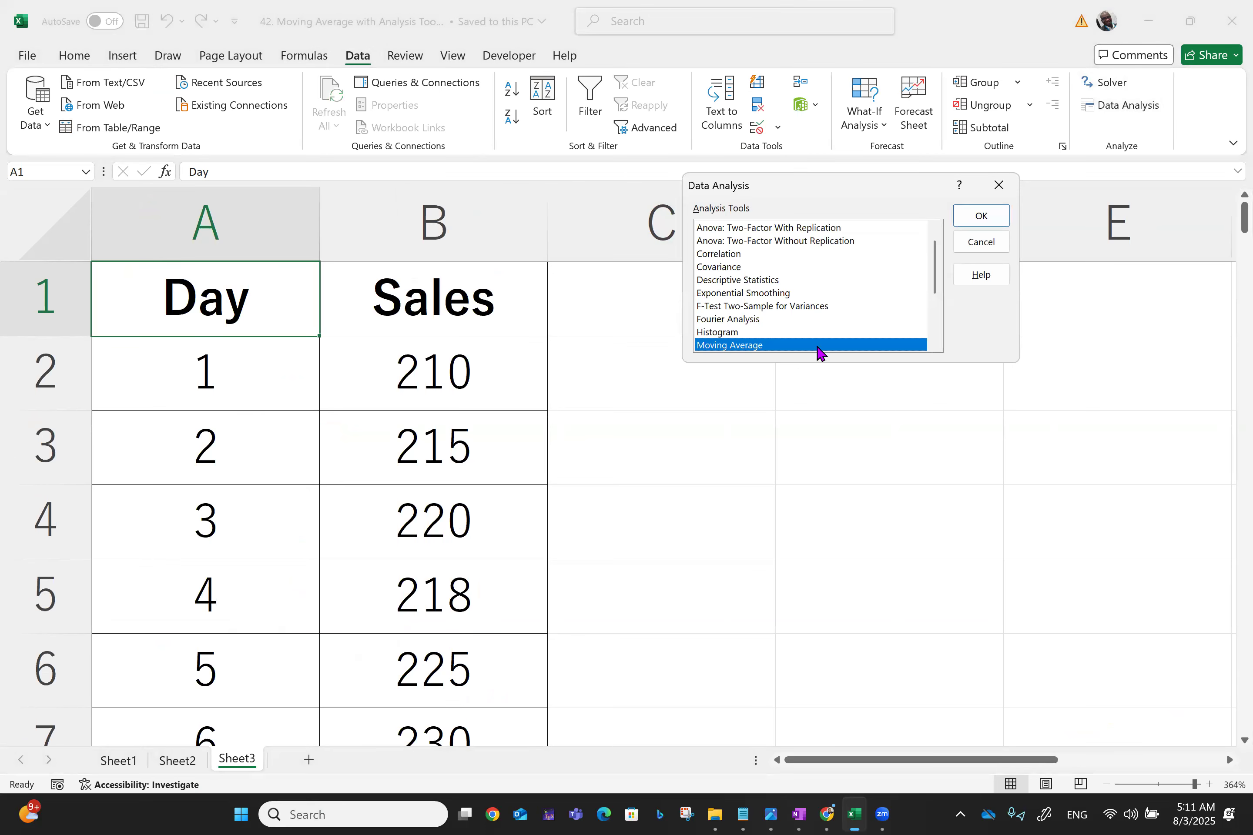
{"action": "left_click", "coordinate": [982, 221]}
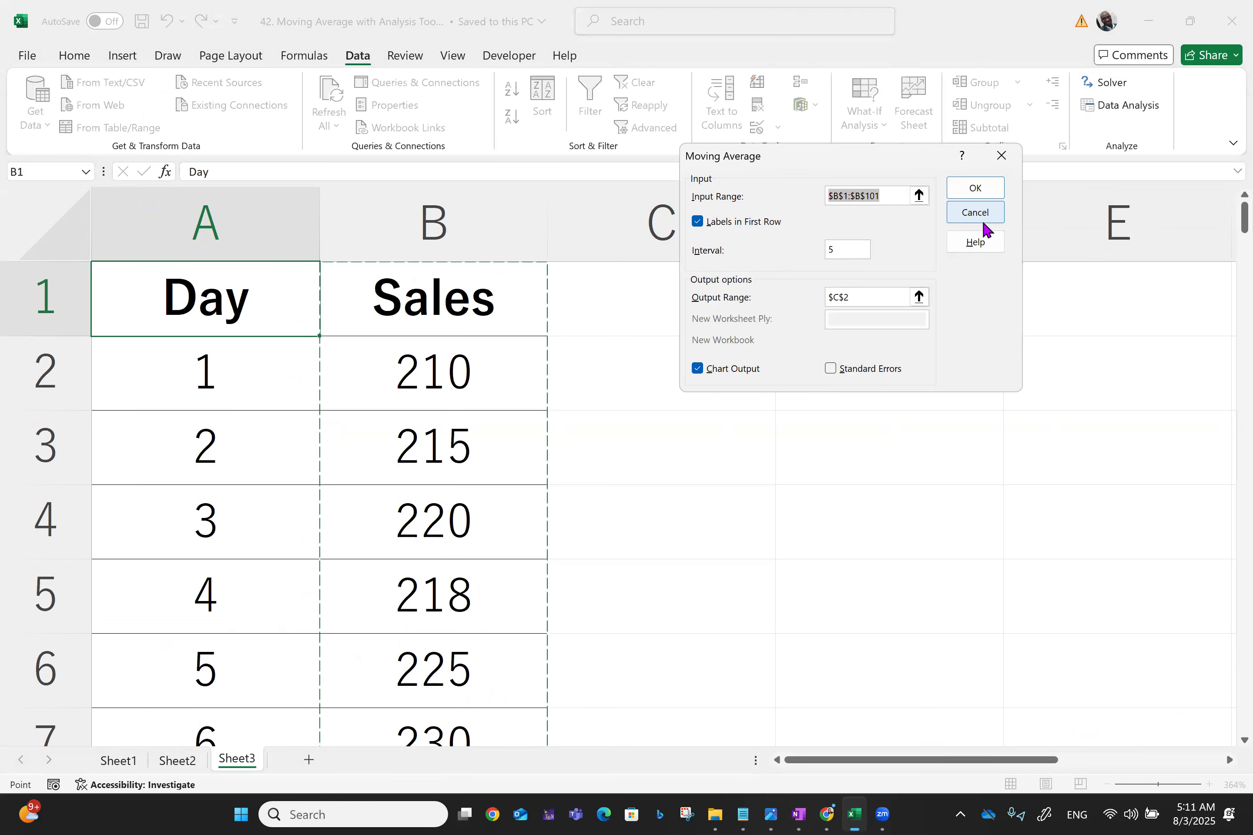
{"action": "left_click", "coordinate": [847, 249]}
{"action": "key", "text": "BackSpace"}
{"action": "type", "text": "7"}
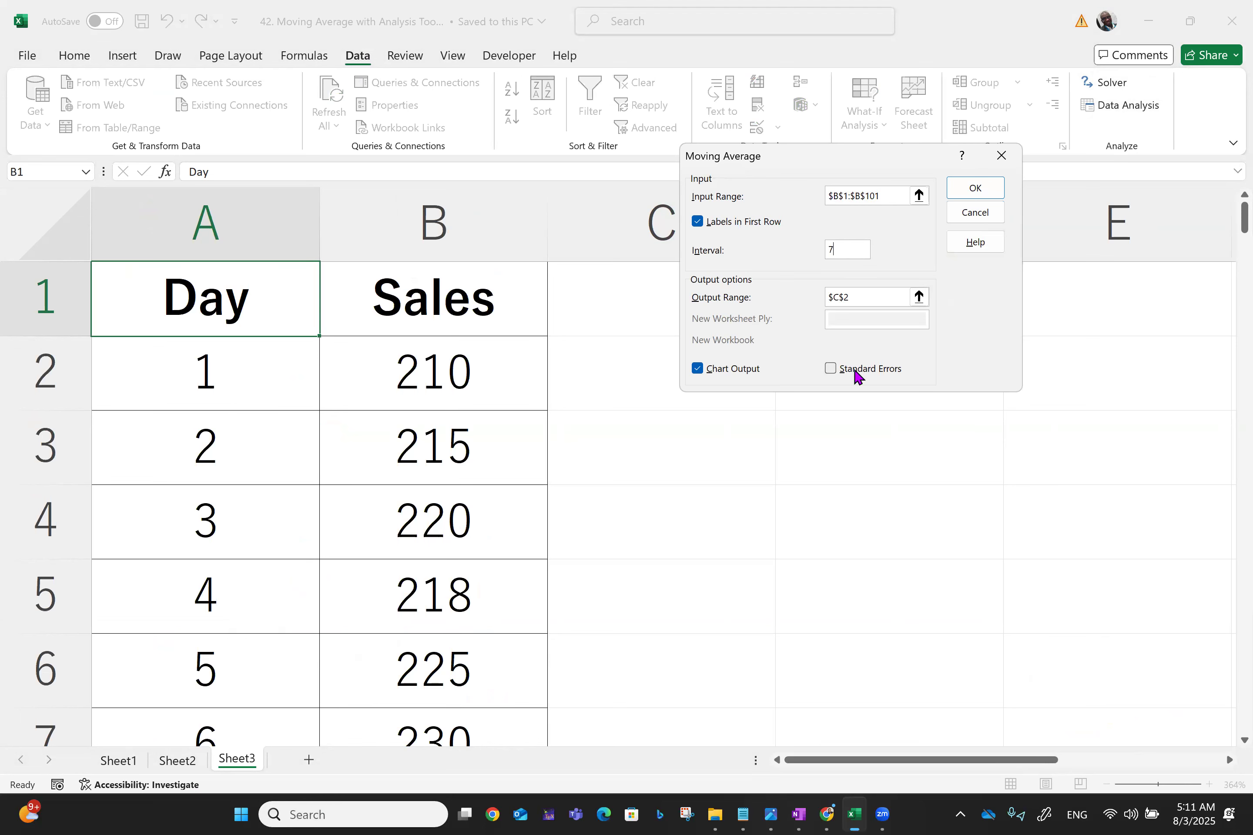
{"action": "left_click", "coordinate": [975, 188]}
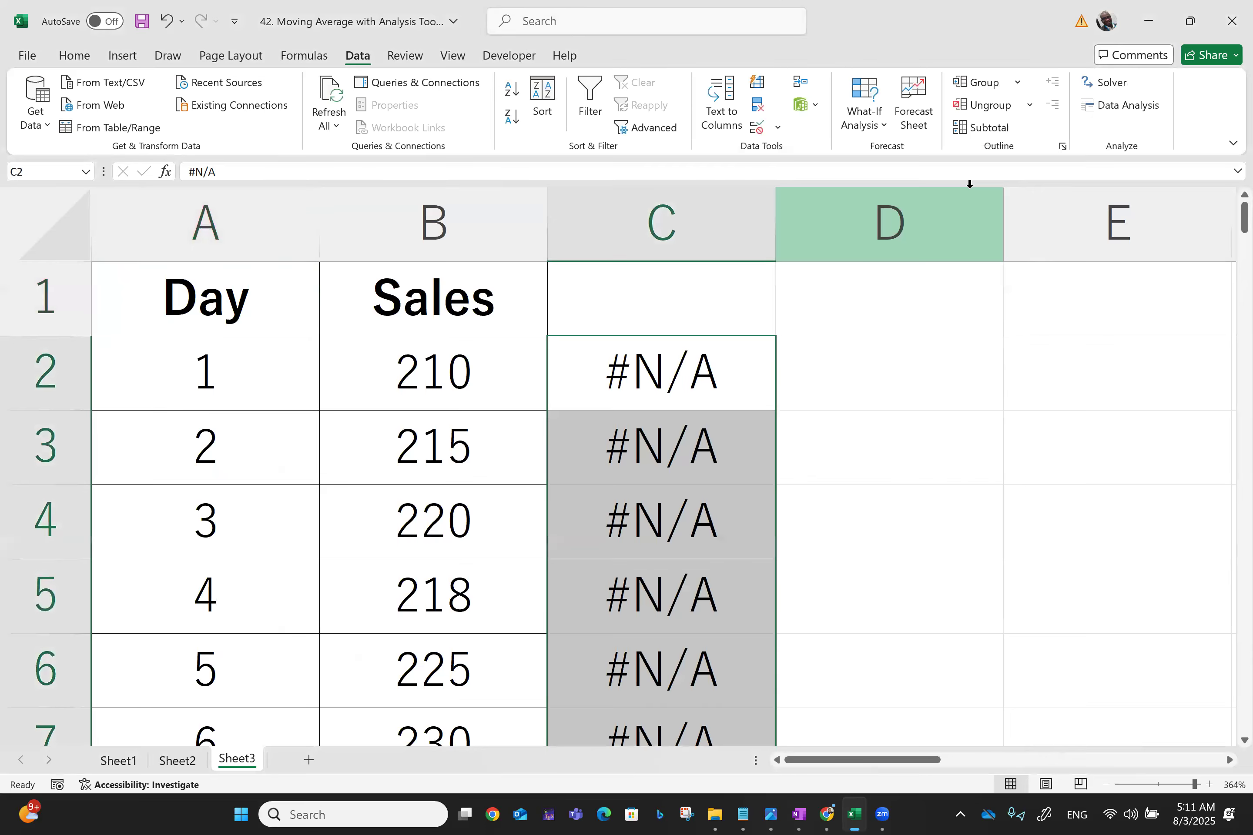
Enter the header 7-Day MA in C1 and make it bold
{"action": "scroll", "coordinate": [969, 183], "scroll_direction": "down", "scroll_amount": 5}
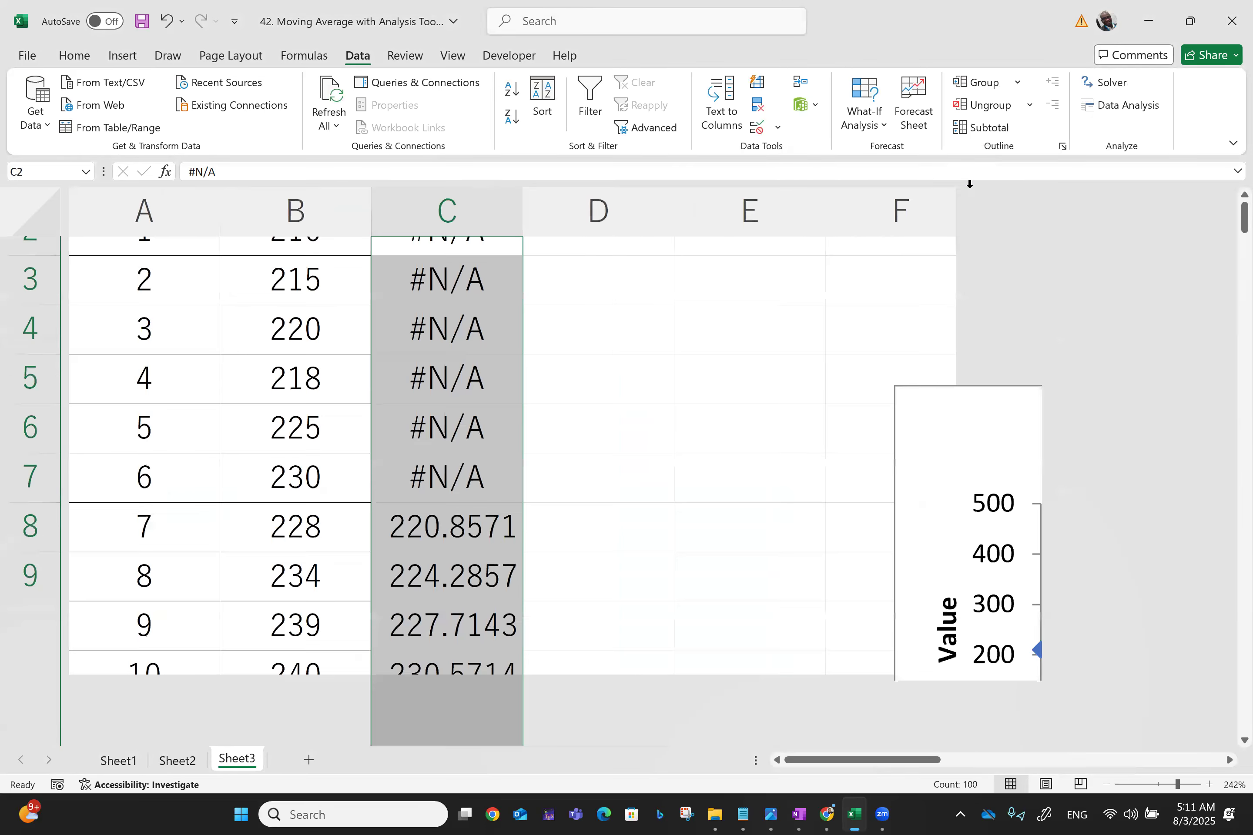
{"action": "scroll", "coordinate": [764, 216], "scroll_direction": "up", "scroll_amount": 1}
{"action": "scroll", "coordinate": [590, 319], "scroll_direction": "up", "scroll_amount": 3}
{"action": "scroll", "coordinate": [591, 319], "scroll_direction": "up", "scroll_amount": 1}
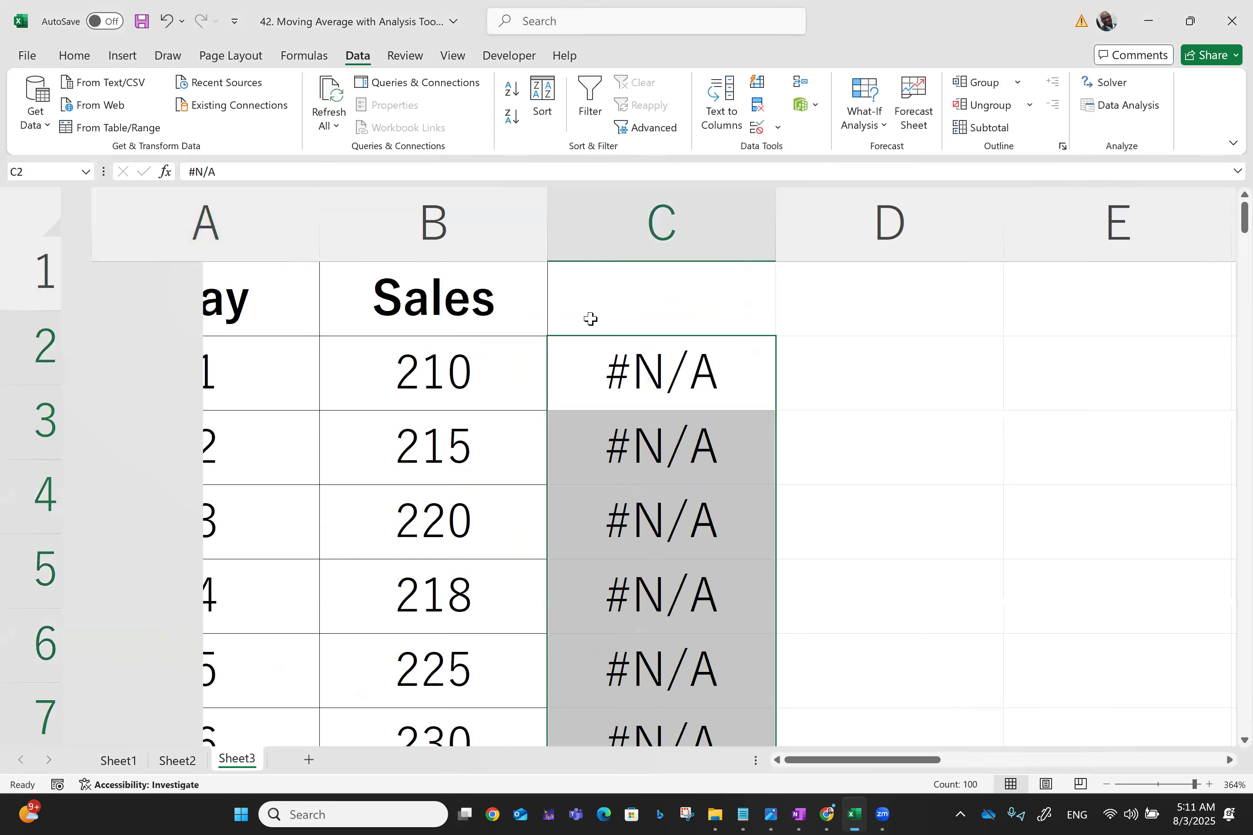
{"action": "scroll", "coordinate": [590, 319], "scroll_direction": "down", "scroll_amount": 2}
{"action": "left_click", "coordinate": [674, 344]}
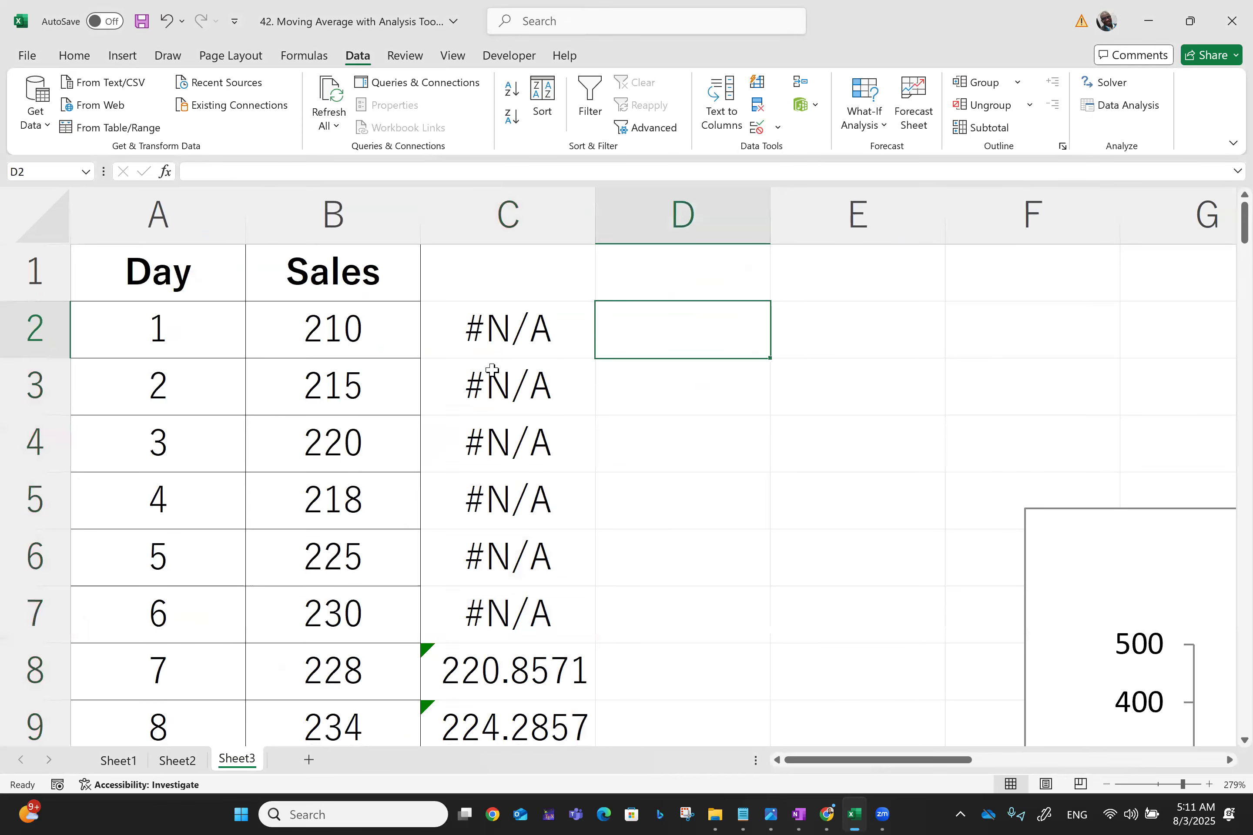
{"action": "left_click", "coordinate": [486, 278]}
{"action": "type", "text": "7-"}
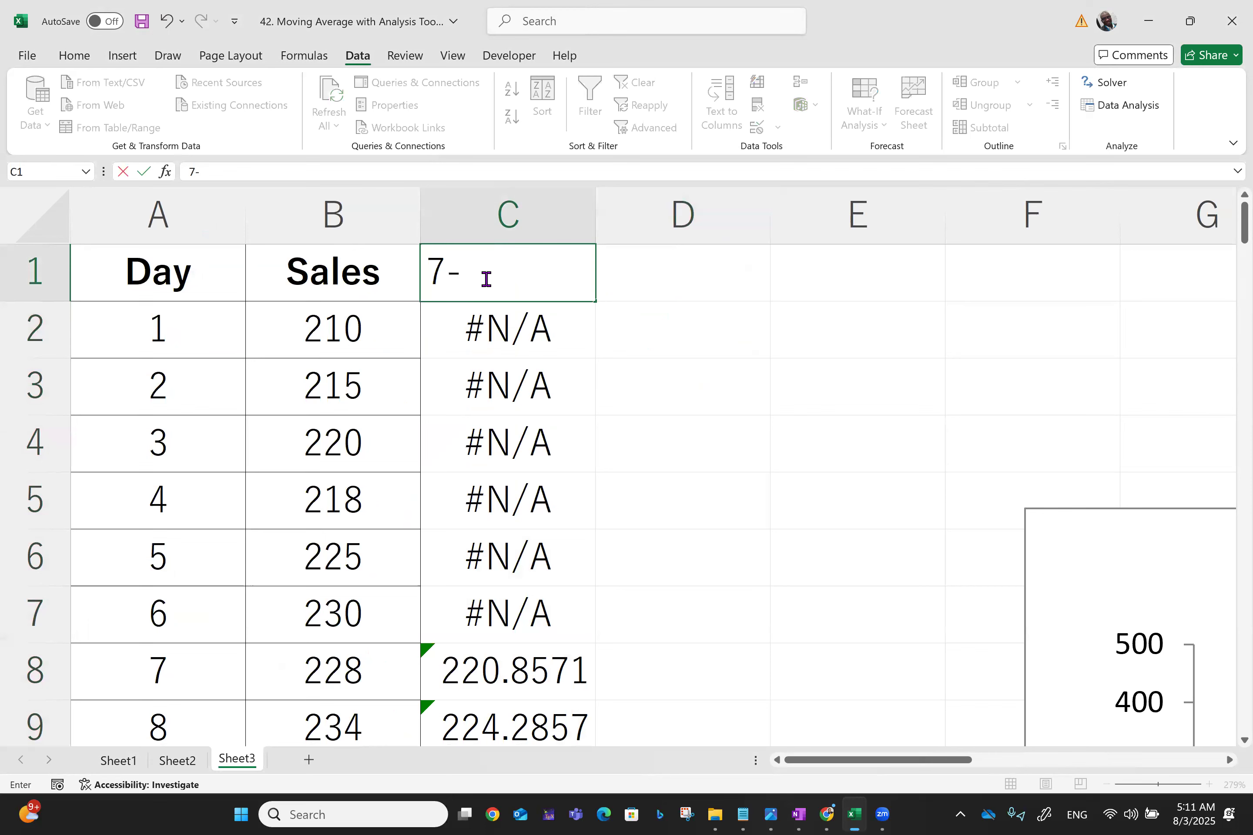
{"action": "type", "text": "Day MA"}
{"action": "left_click", "coordinate": [866, 424]}
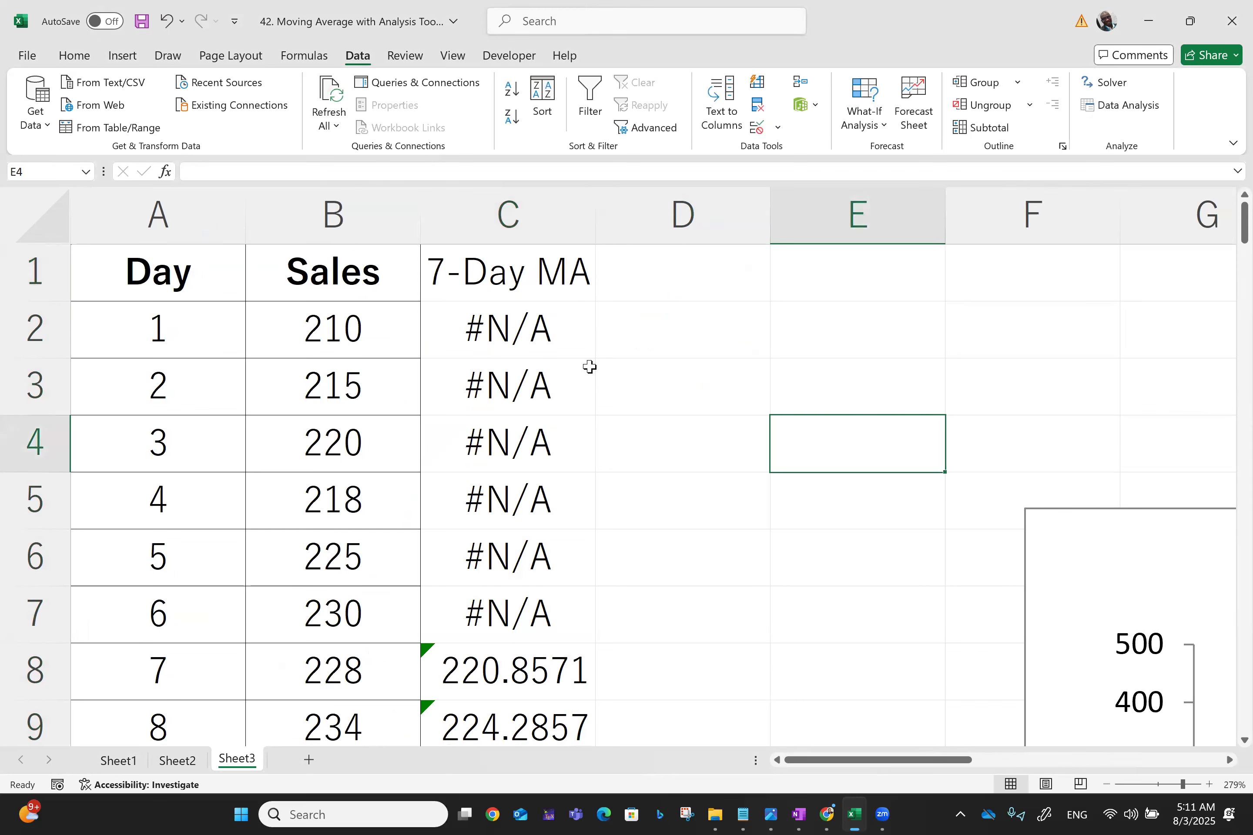
{"action": "left_click", "coordinate": [506, 286]}
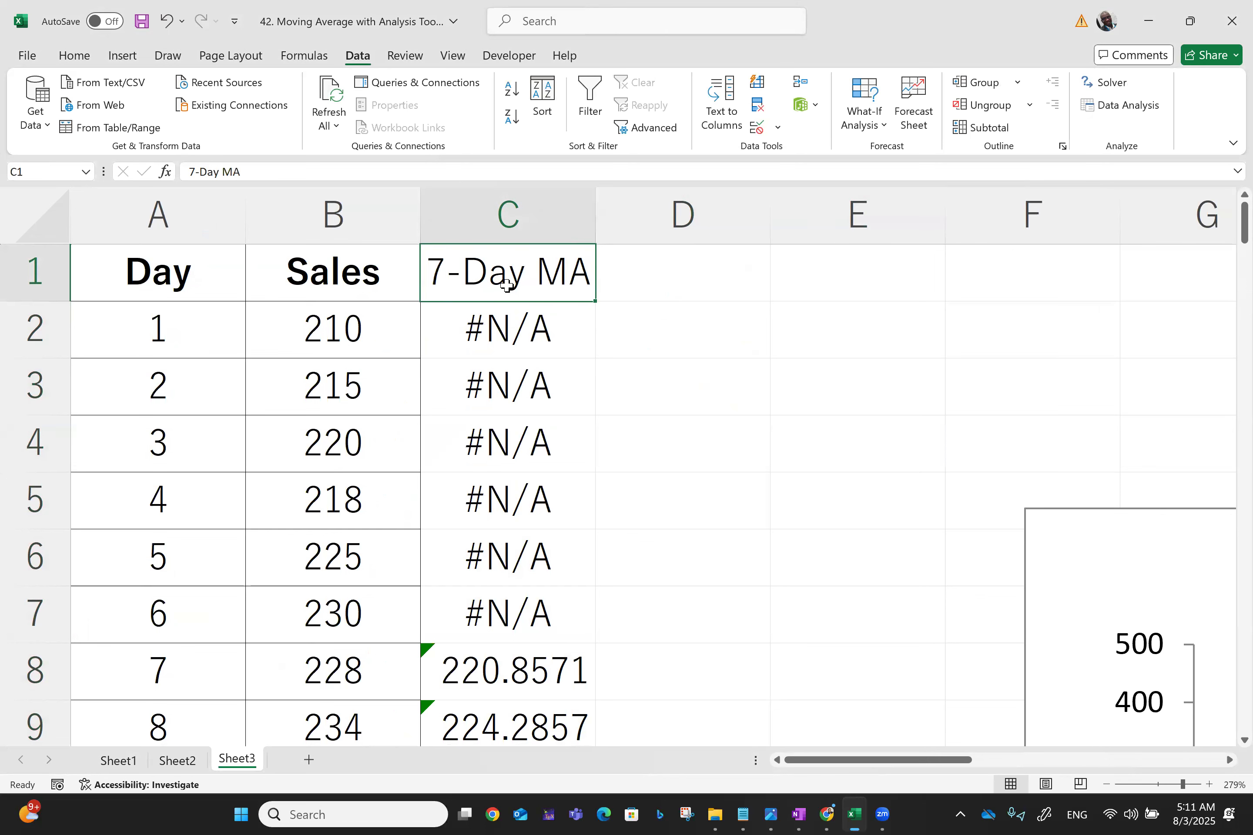
{"action": "key", "text": "ctrl+b"}
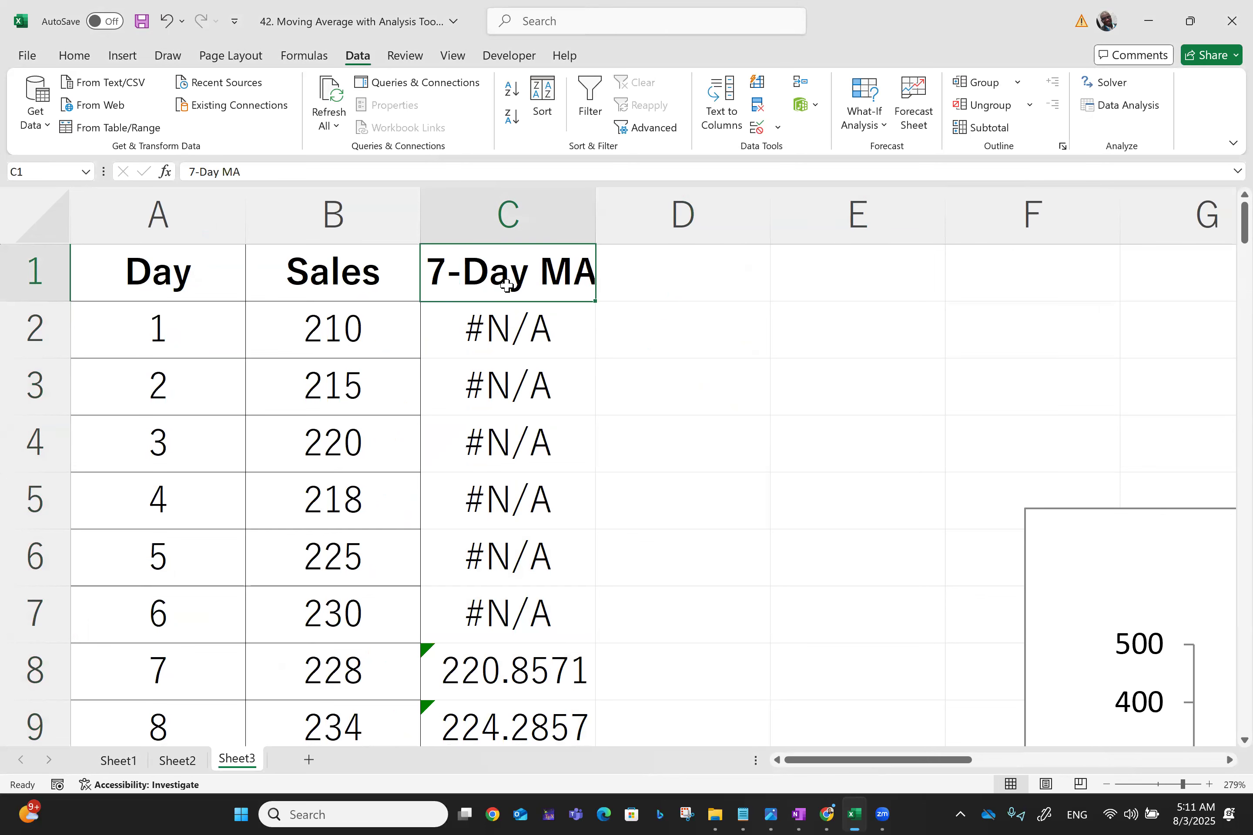
Autofit column C and clear the #N/A cells C2:C7 at the top of the moving average column
{"action": "double_click", "coordinate": [592, 199]}
{"action": "left_click_drag", "start_coordinate": [531, 327], "coordinate": [540, 317]}
{"action": "key", "text": "shift+Down"}
{"action": "key", "text": "shift+Down"}
{"action": "key", "text": "shift+Down"}
{"action": "key", "text": "shift+Down"}
{"action": "key", "text": "Delete"}
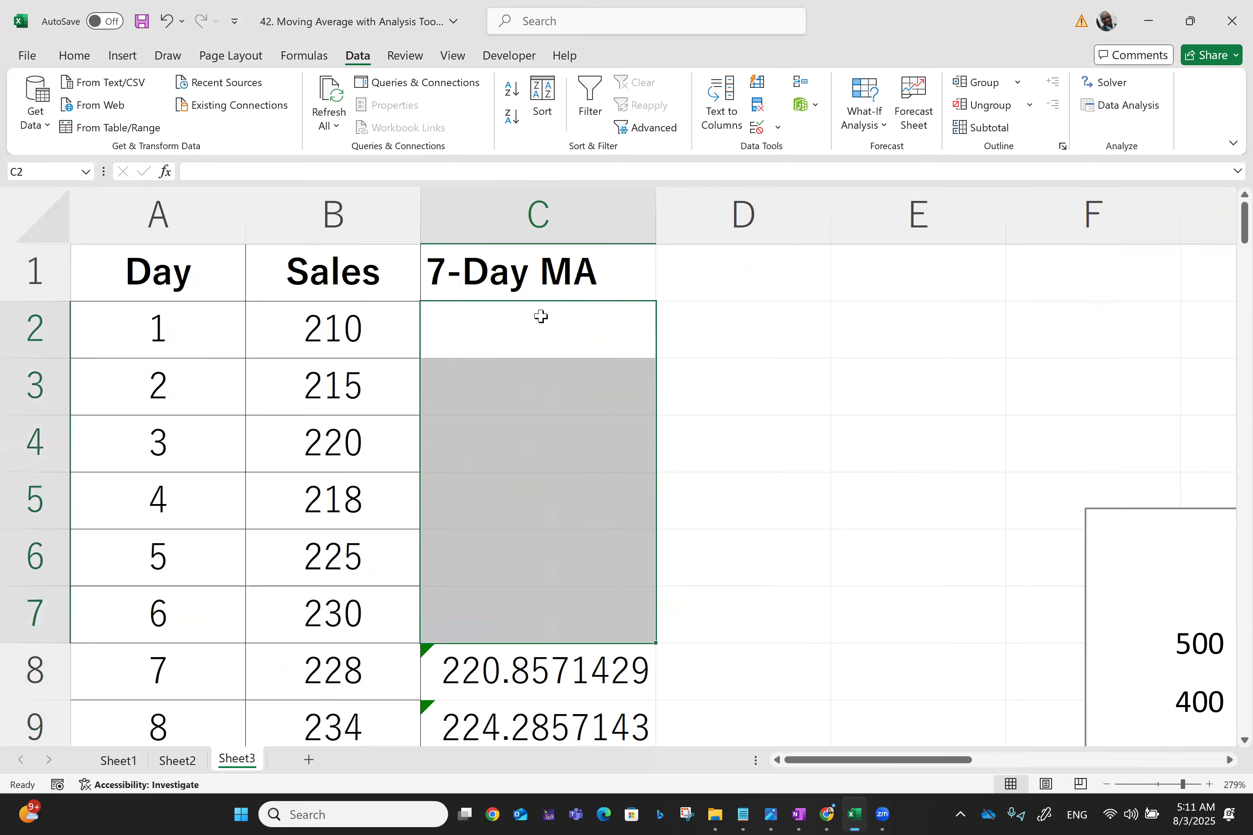
Browse down column C to review the 7-day moving average values and formulas
{"action": "key", "text": "Down"}
{"action": "key", "text": "Down"}
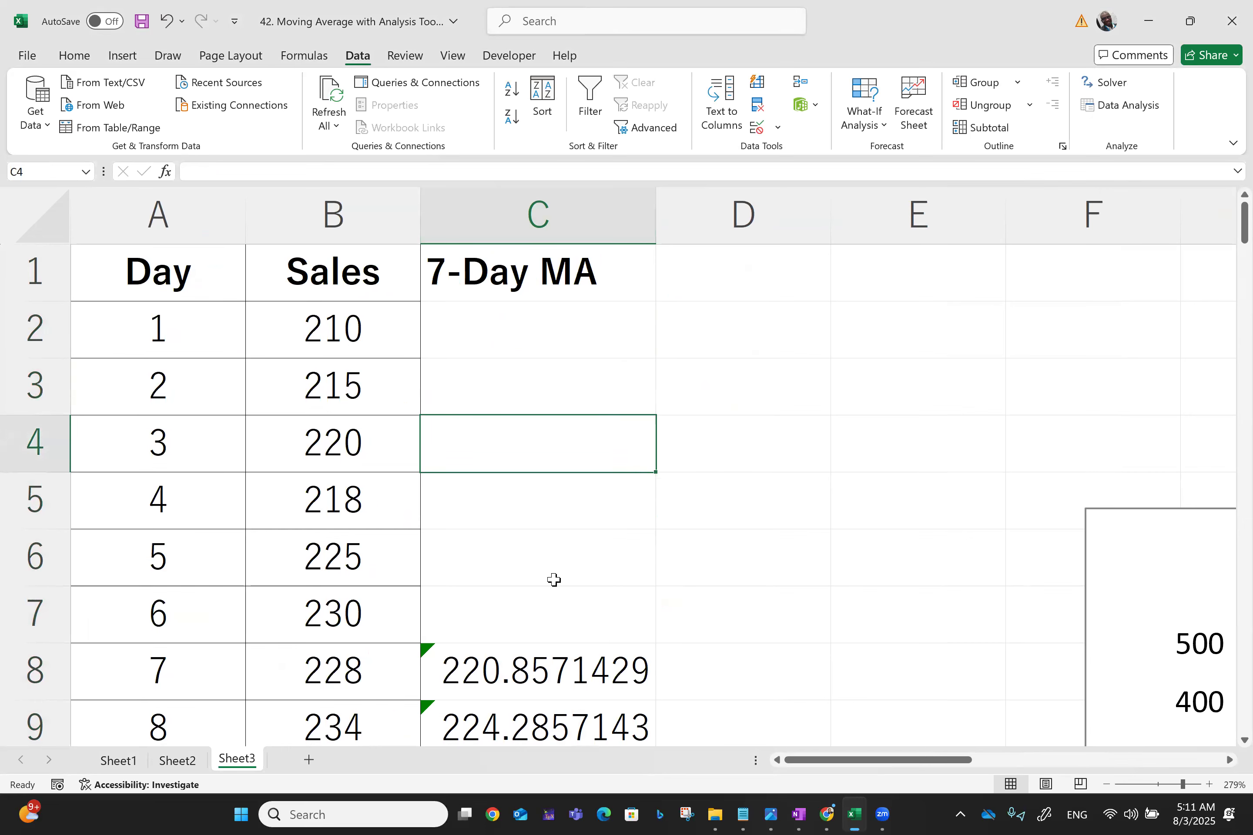
{"action": "key", "text": "Down"}
{"action": "key", "text": "Down"}
{"action": "key", "text": "Down"}
{"action": "key", "text": "Down"}
{"action": "key", "text": "Down"}
{"action": "key", "text": "Down"}
{"action": "key", "text": "Down"}
{"action": "key", "text": "Down"}
{"action": "key", "text": "Down"}
{"action": "key", "text": "Down"}
{"action": "key", "text": "Down"}
{"action": "key", "text": "Down"}
{"action": "key", "text": "Down"}
{"action": "key", "text": "Down"}
{"action": "key", "text": "Down"}
{"action": "key", "text": "Down"}
{"action": "key", "text": "Down"}
{"action": "key", "text": "Down"}
{"action": "key", "text": "Up"}
{"action": "key", "text": "Up"}
{"action": "key", "text": "Up"}
{"action": "key", "text": "Up"}
{"action": "key", "text": "Up"}
{"action": "key", "text": "Up"}
{"action": "key", "text": "Up"}
{"action": "key", "text": "Up"}
{"action": "key", "text": "Up"}
{"action": "key", "text": "Up"}
{"action": "key", "text": "Up"}
{"action": "key", "text": "Up"}
{"action": "key", "text": "Up"}
{"action": "key", "text": "Up"}
{"action": "key", "text": "Up"}
{"action": "key", "text": "Up"}
{"action": "key", "text": "Up"}
{"action": "key", "text": "Up"}
{"action": "key", "text": "Up"}
{"action": "key", "text": "Up"}
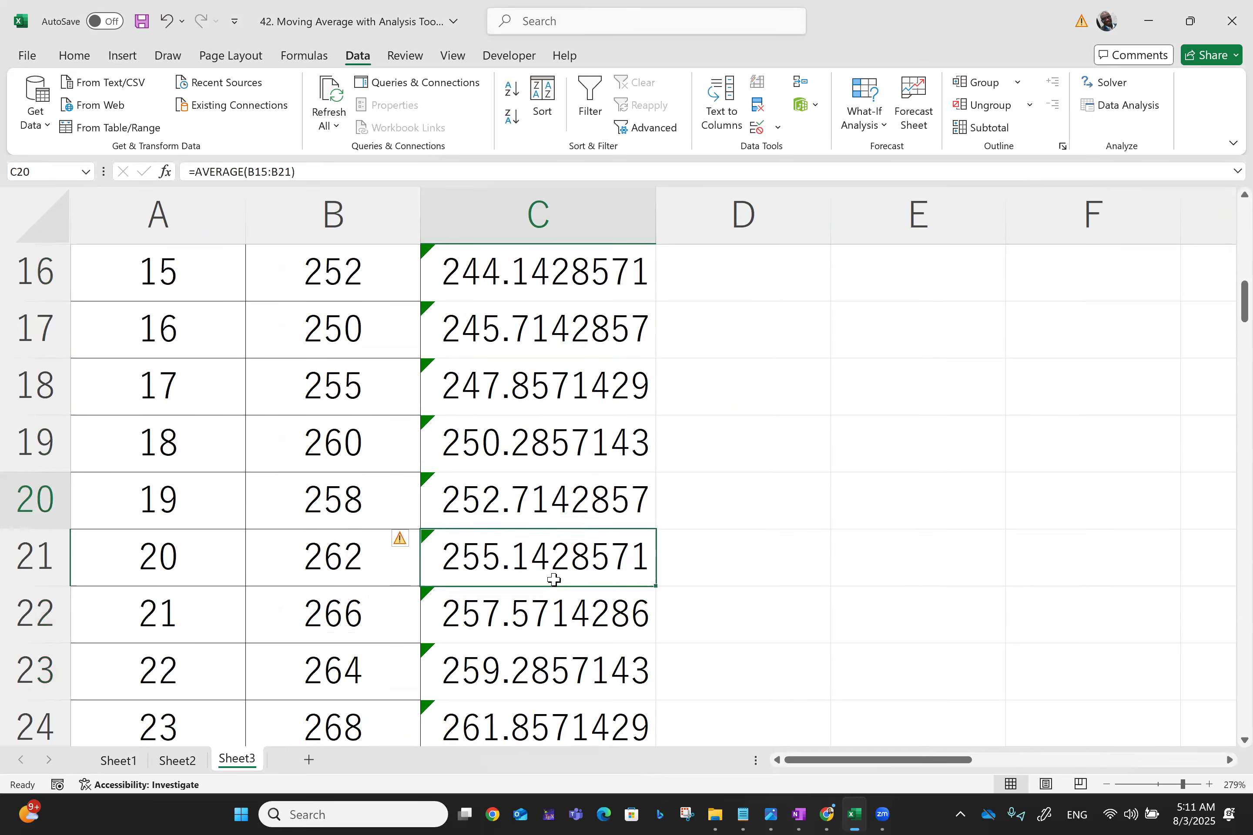
{"action": "key", "text": "Left"}
{"action": "key", "text": "Left"}
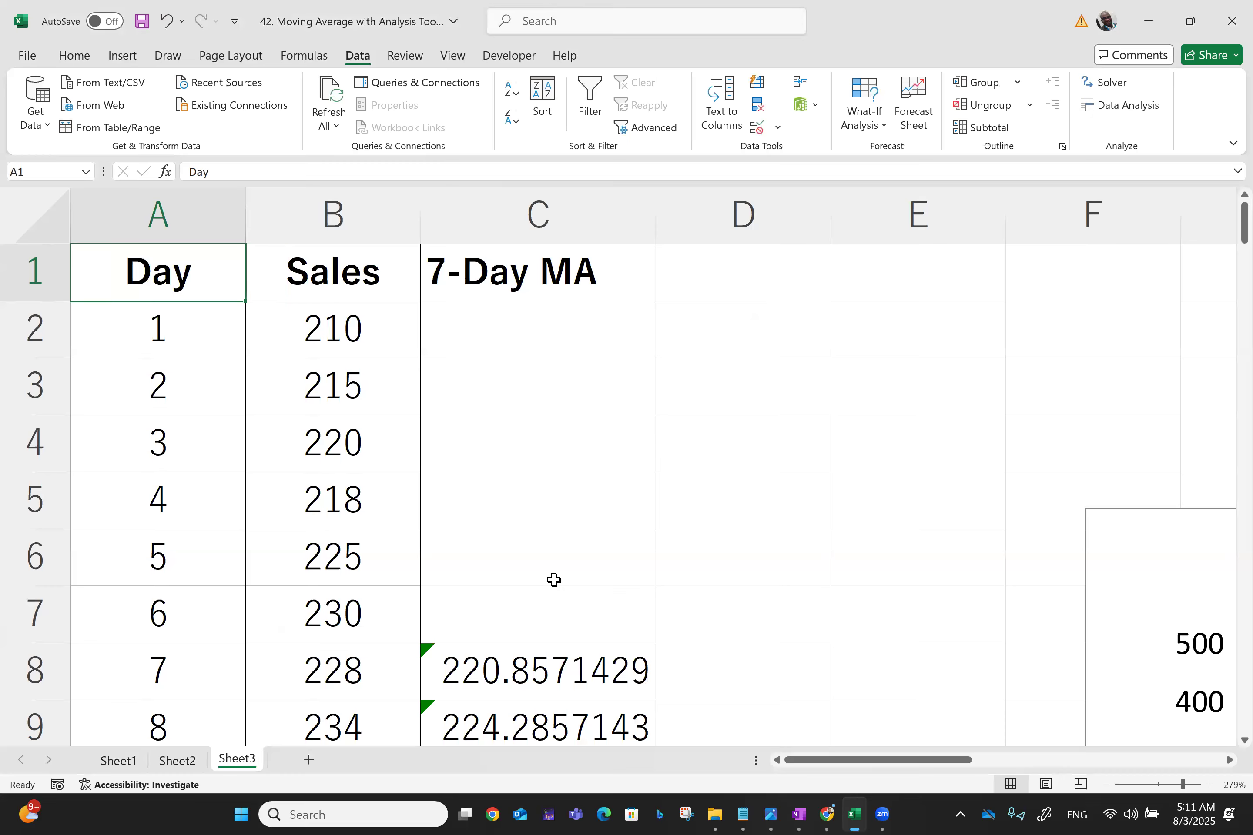
Center-align the table A1:C101 and give it all borders
{"action": "key", "text": "ctrl+shift+End"}
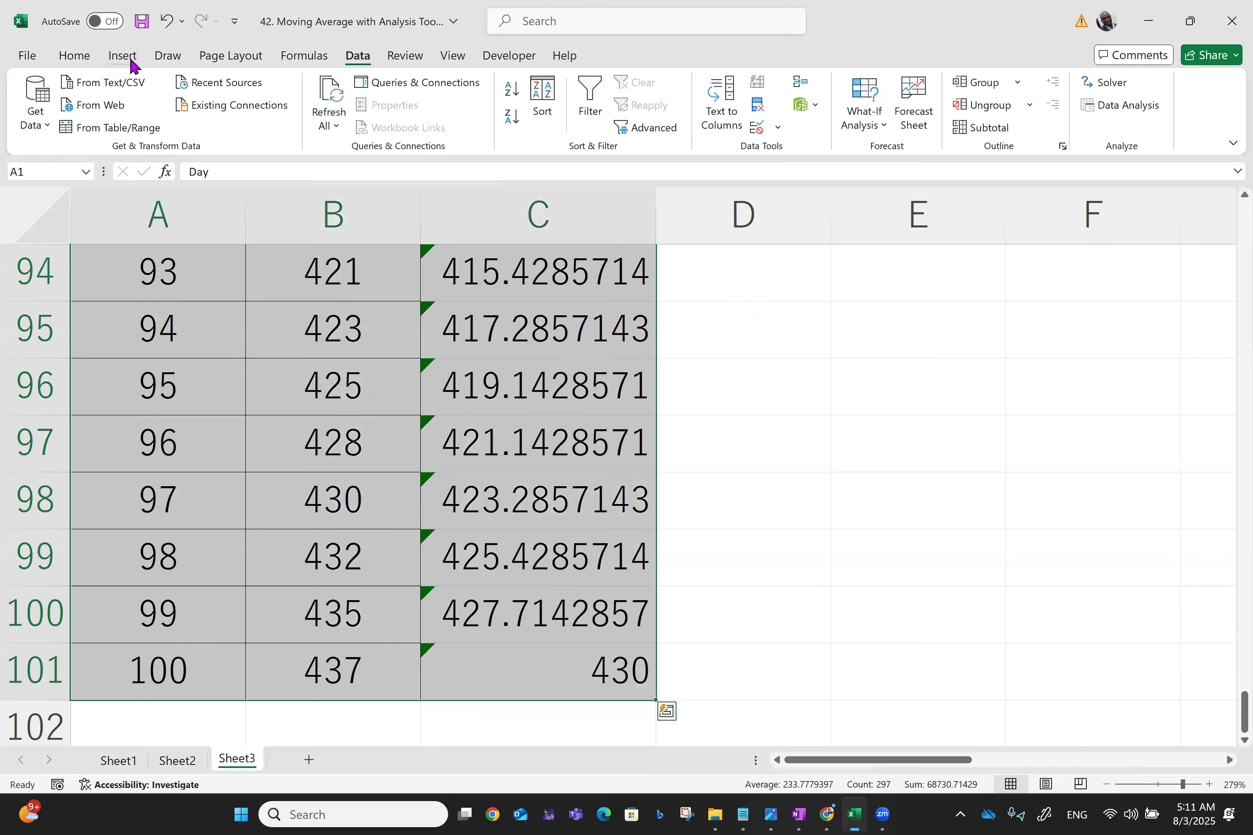
{"action": "left_click", "coordinate": [75, 56]}
{"action": "left_click", "coordinate": [388, 119]}
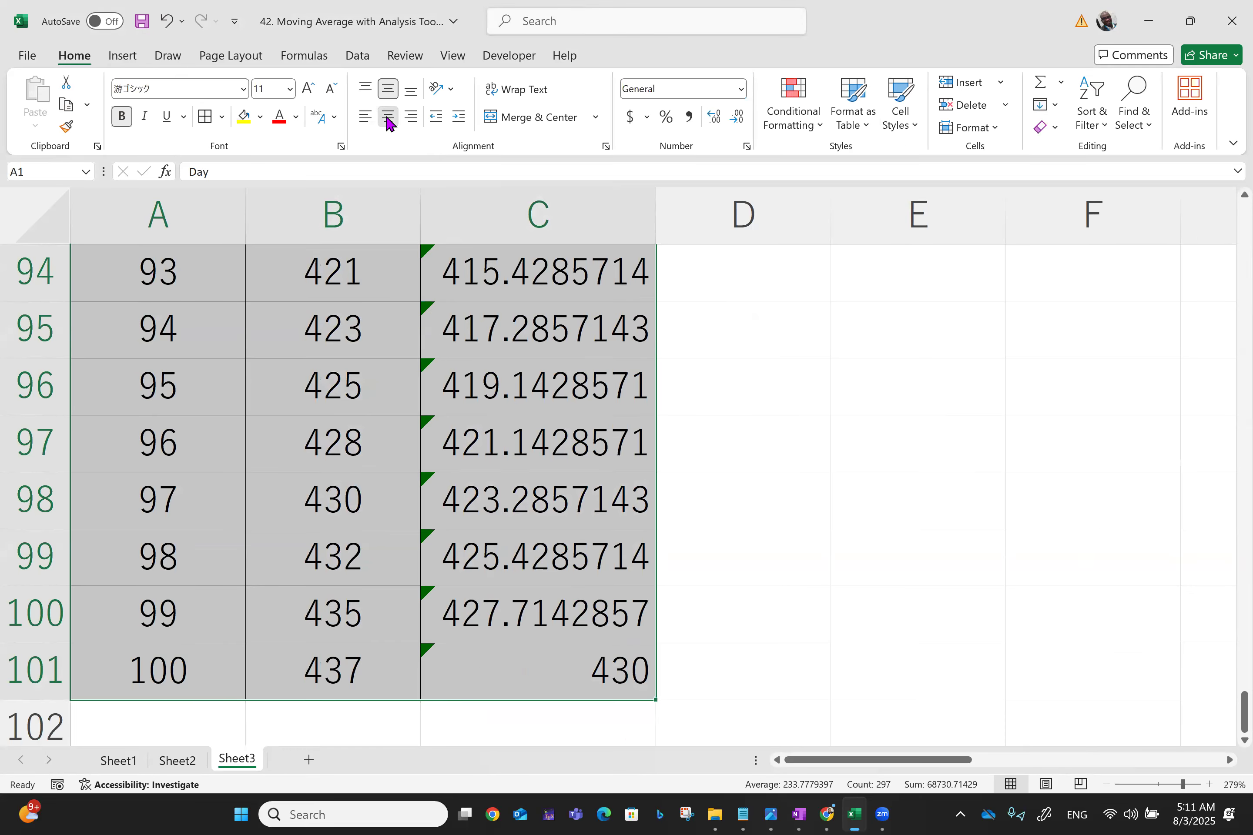
{"action": "key", "text": "ctrl+BackSpace"}
{"action": "left_click", "coordinate": [204, 124]}
{"action": "key", "text": "ctrl+Home"}
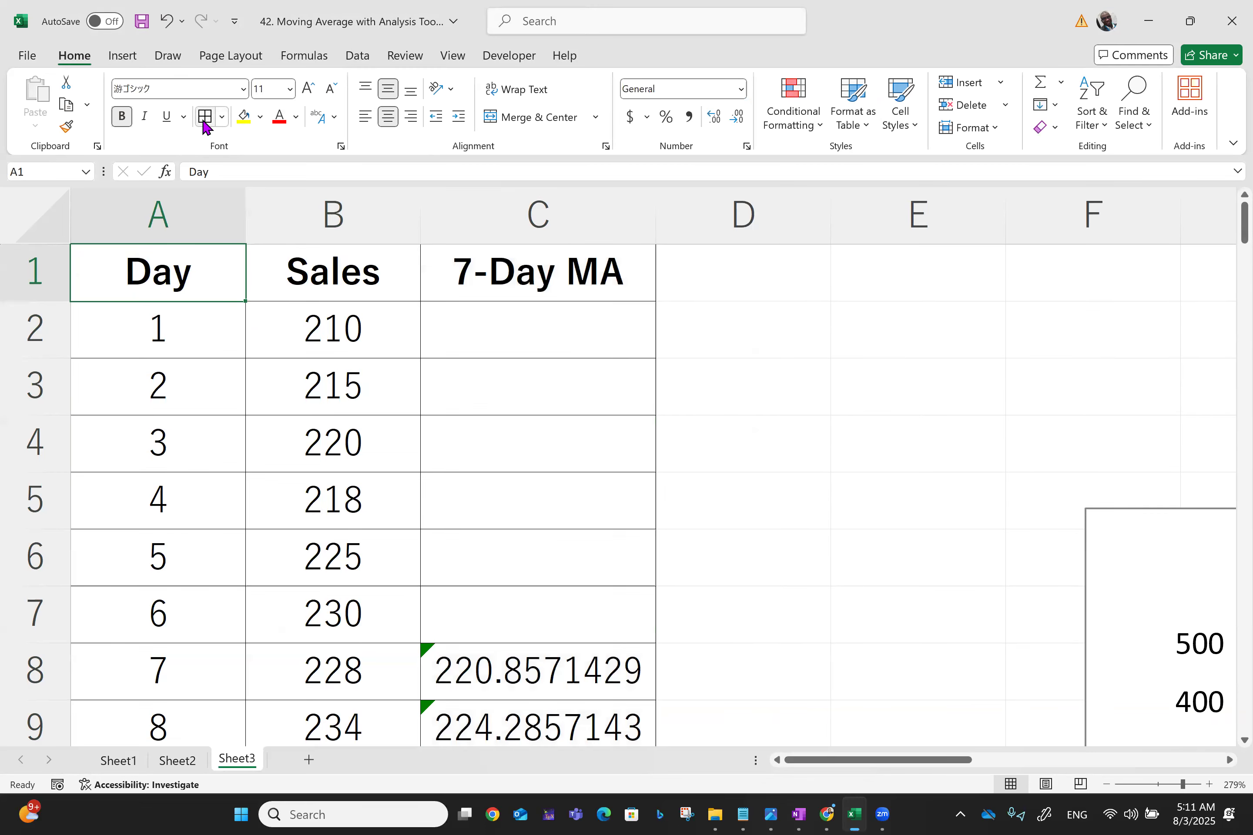
Save the workbook and check the 7-day moving average formulas in column C
{"action": "key", "text": "ctrl+s"}
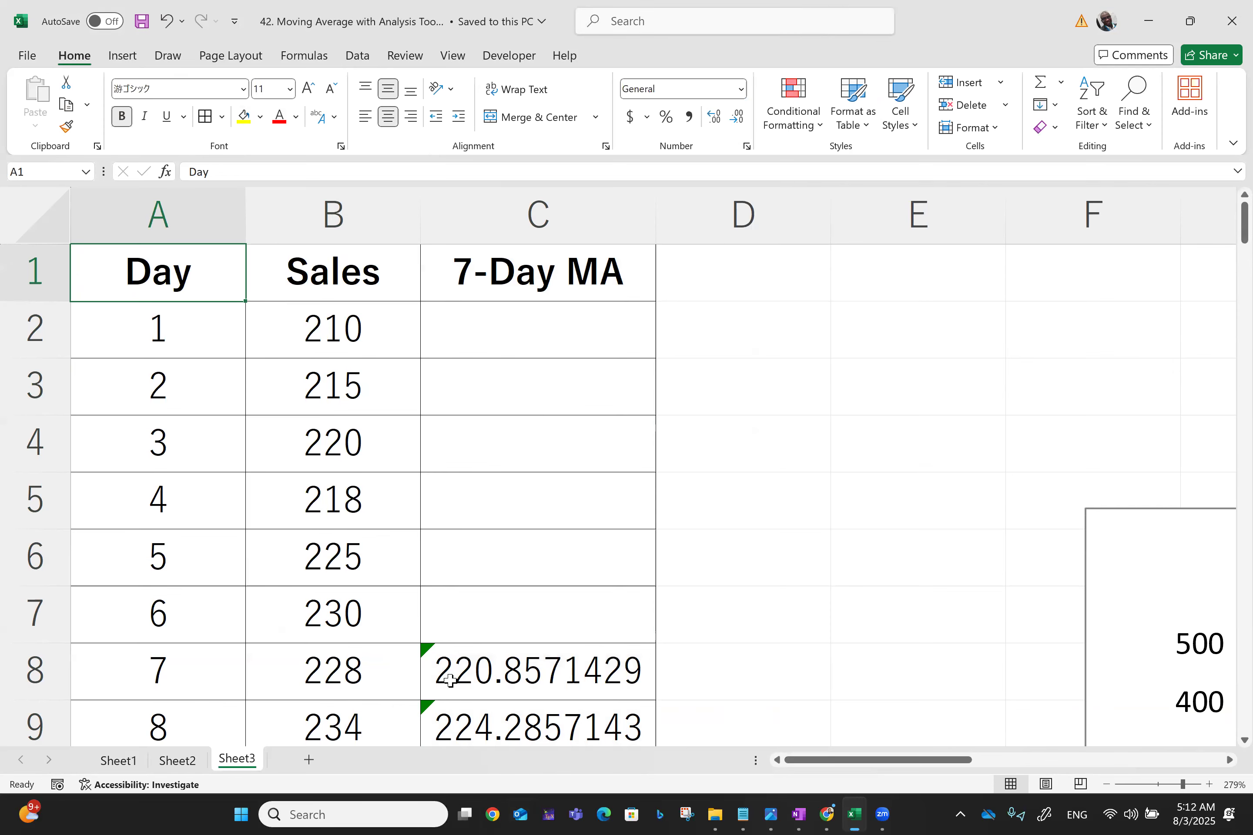
{"action": "left_click", "coordinate": [549, 674]}
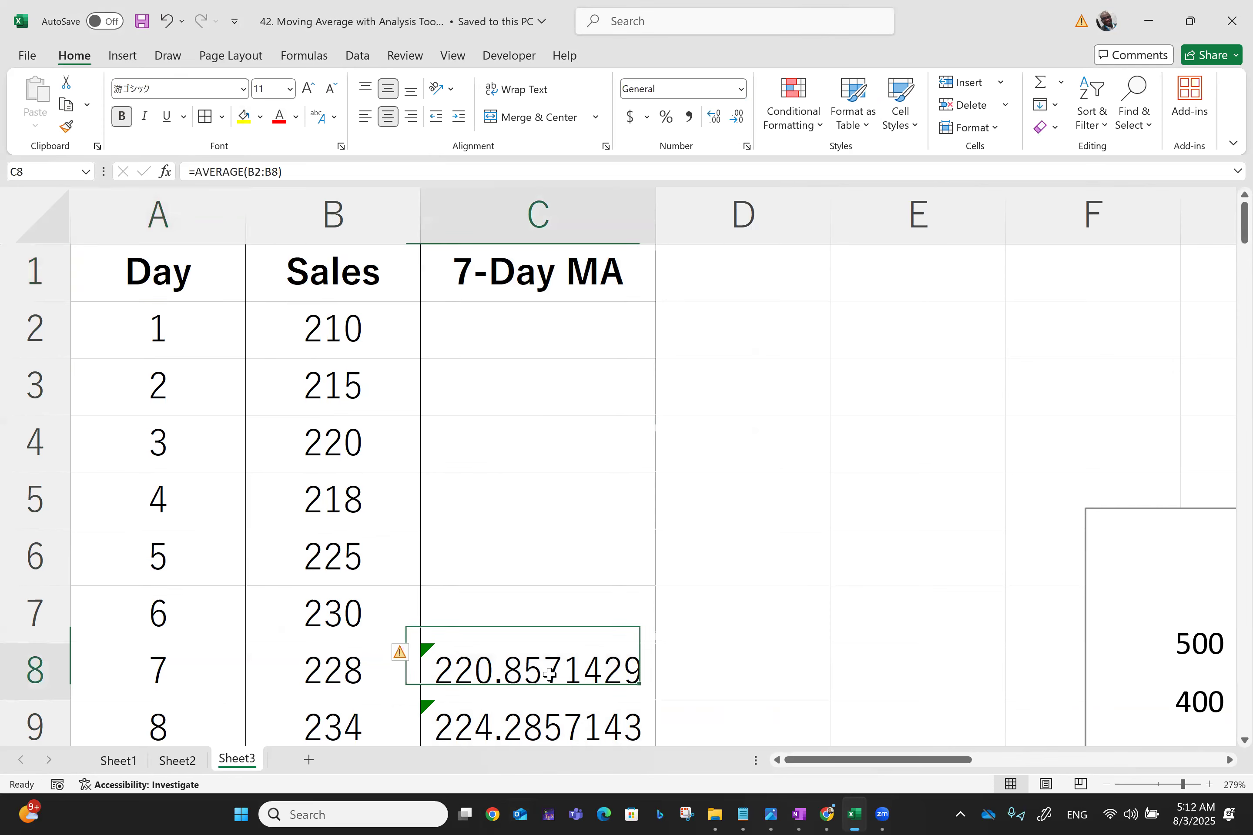
{"action": "key", "text": "Down"}
{"action": "key", "text": "Down"}
{"action": "key", "text": "Down"}
{"action": "key", "text": "Down"}
{"action": "key", "text": "Down"}
{"action": "key", "text": "Down"}
{"action": "key", "text": "Down"}
{"action": "key", "text": "Down"}
{"action": "key", "text": "Down"}
{"action": "key", "text": "Down"}
{"action": "key", "text": "Down"}
{"action": "key", "text": "Down"}
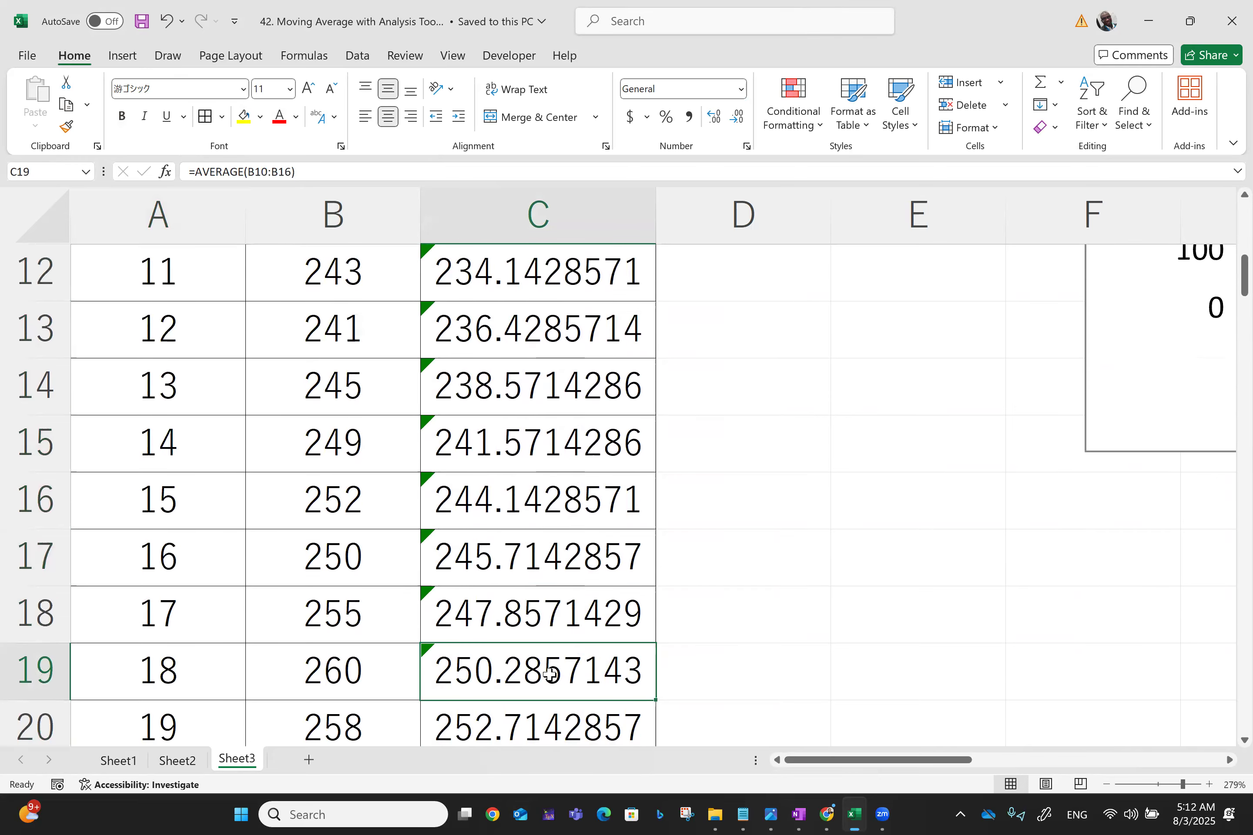
{"action": "scroll", "coordinate": [549, 673], "scroll_direction": "up", "scroll_amount": 2}
{"action": "scroll", "coordinate": [548, 673], "scroll_direction": "up", "scroll_amount": 2}
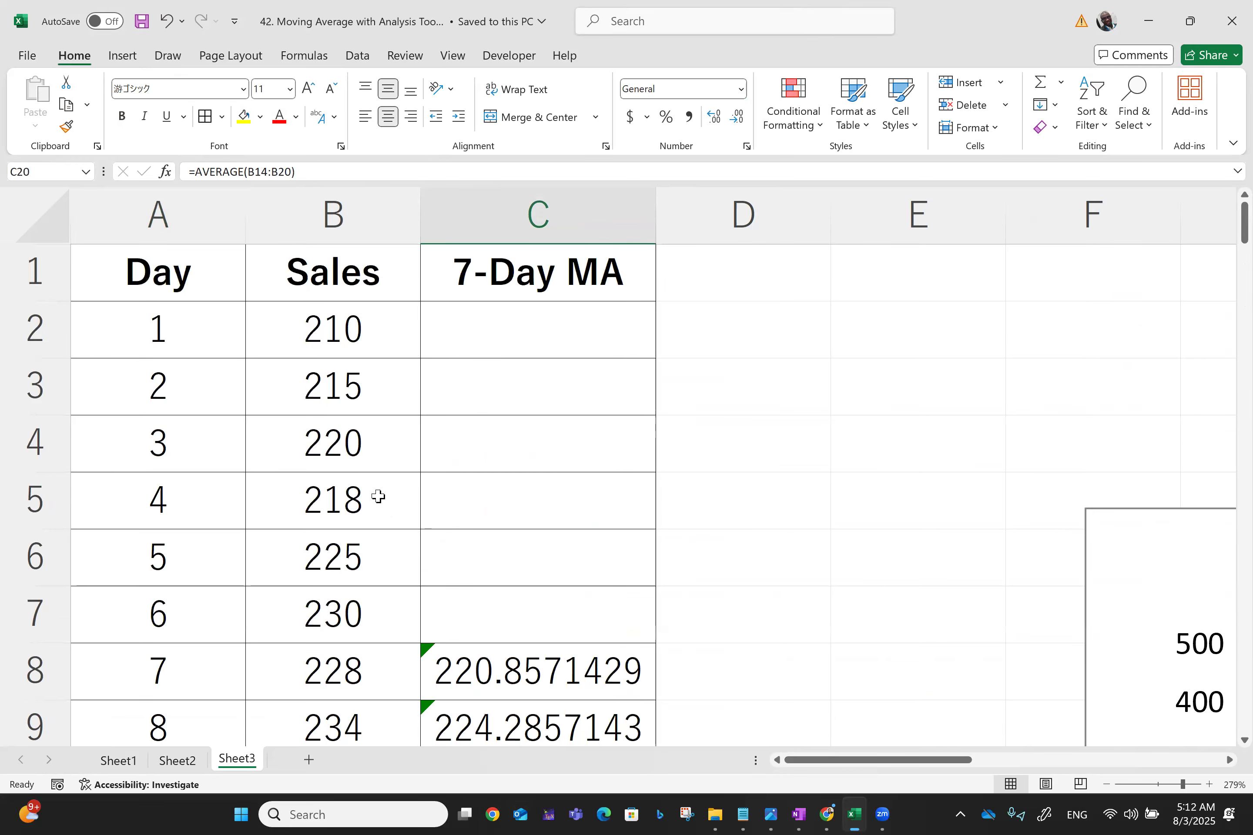
Scroll through the 7-day moving average column from row 9 down past the end of the data
{"action": "left_click", "coordinate": [542, 738]}
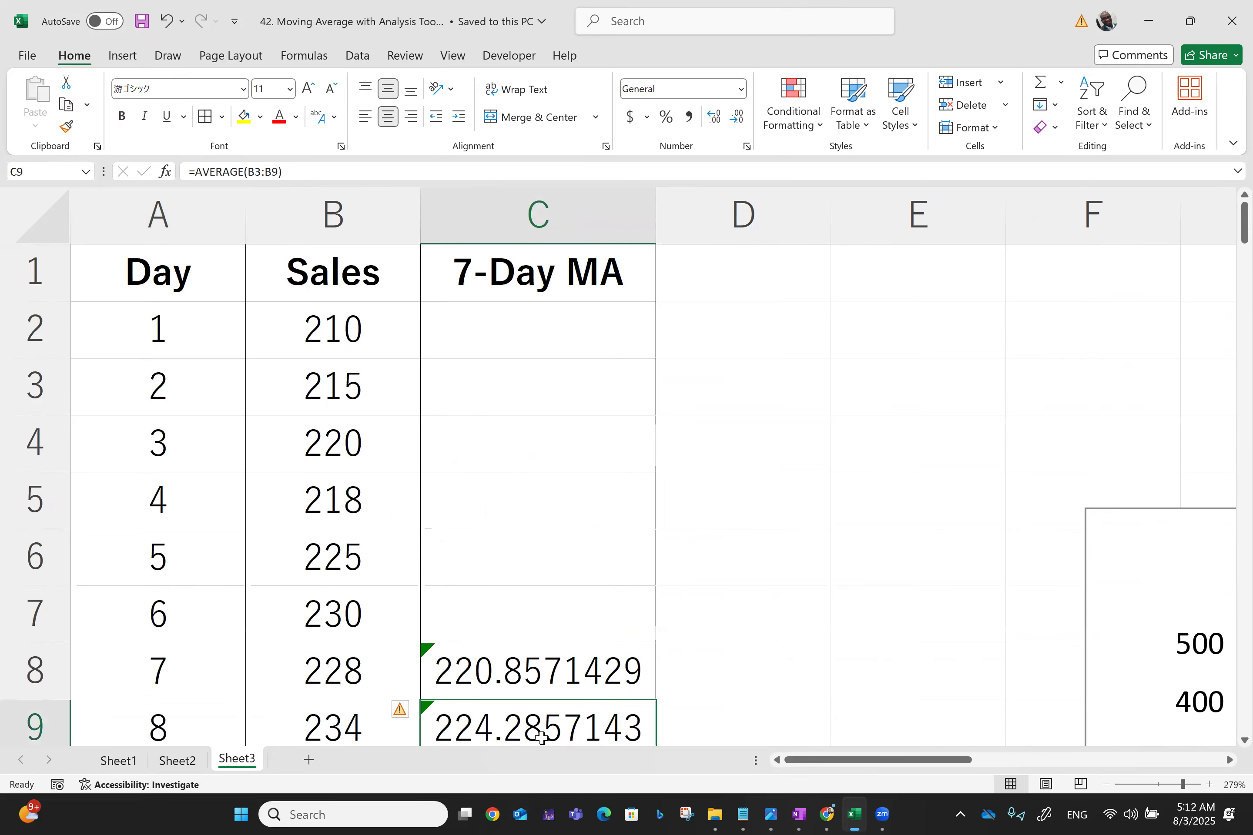
{"action": "key", "text": "Down"}
{"action": "key", "text": "Down"}
{"action": "key", "text": "Down"}
{"action": "key", "text": "Down"}
{"action": "key", "text": "Down"}
{"action": "key", "text": "Down"}
{"action": "key", "text": "Down"}
{"action": "key", "text": "Down"}
{"action": "key", "text": "Down"}
{"action": "key", "text": "Down"}
{"action": "key", "text": "Down"}
{"action": "key", "text": "Down"}
{"action": "key", "text": "Down"}
{"action": "key", "text": "Down"}
{"action": "key", "text": "Down"}
{"action": "key", "text": "Down"}
{"action": "key", "text": "Down"}
{"action": "key", "text": "Down"}
{"action": "key", "text": "Down"}
{"action": "key", "text": "Down"}
{"action": "key", "text": "Down"}
{"action": "key", "text": "Down"}
{"action": "key", "text": "Down"}
{"action": "key", "text": "Down"}
{"action": "key", "text": "Down"}
{"action": "key", "text": "Down"}
{"action": "key", "text": "Down"}
{"action": "key", "text": "Down"}
{"action": "key", "text": "Down"}
{"action": "key", "text": "Down"}
{"action": "key", "text": "Down"}
{"action": "key", "text": "Down"}
{"action": "key", "text": "Down"}
{"action": "key", "text": "Down"}
{"action": "key", "text": "Down"}
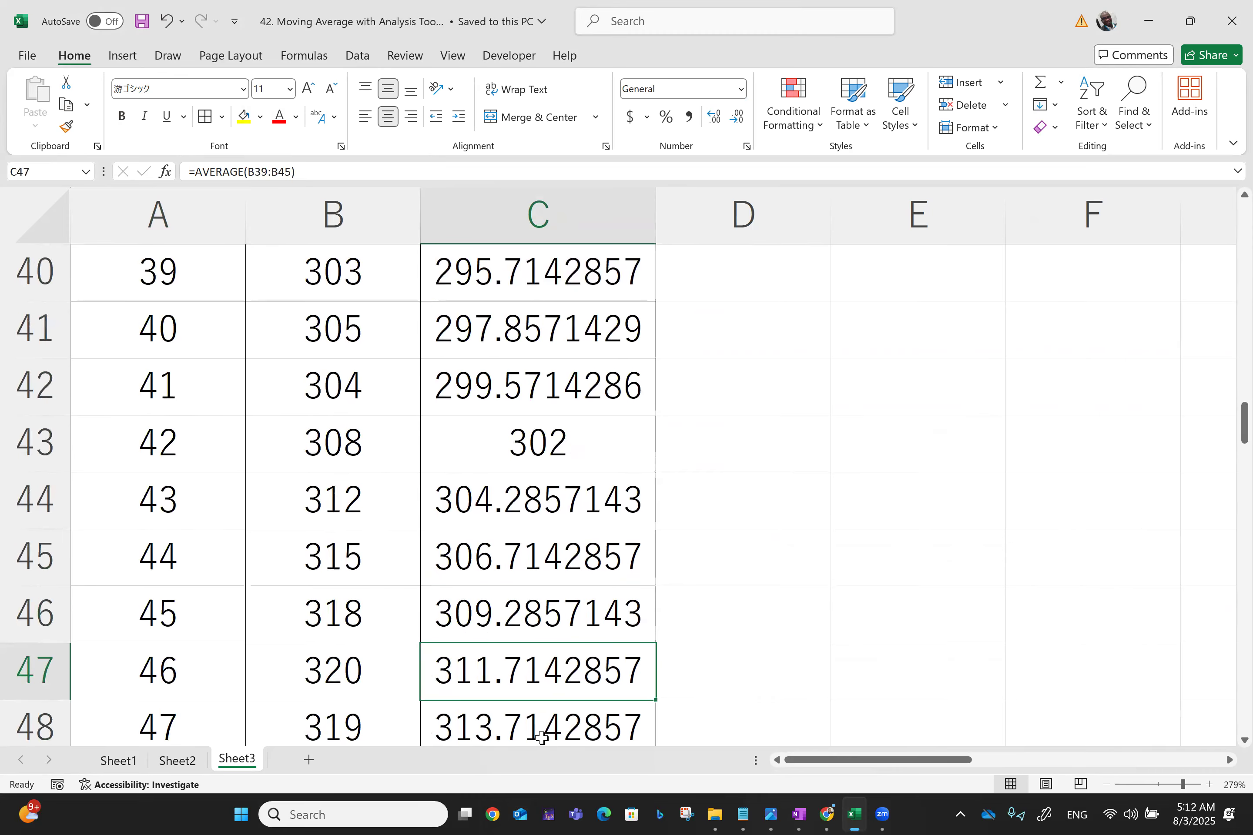
{"action": "key", "text": "Down"}
{"action": "key", "text": "Down"}
{"action": "key", "text": "Down"}
{"action": "key", "text": "Down"}
{"action": "key", "text": "Down"}
{"action": "key", "text": "Down"}
{"action": "key", "text": "Down"}
{"action": "key", "text": "Down"}
{"action": "key", "text": "Down"}
{"action": "key", "text": "Down"}
{"action": "key", "text": "Down"}
{"action": "key", "text": "Down"}
{"action": "key", "text": "Down"}
{"action": "key", "text": "Down"}
{"action": "key", "text": "Down"}
{"action": "key", "text": "Down"}
{"action": "key", "text": "Down"}
{"action": "key", "text": "Down"}
{"action": "key", "text": "Down"}
{"action": "key", "text": "Down"}
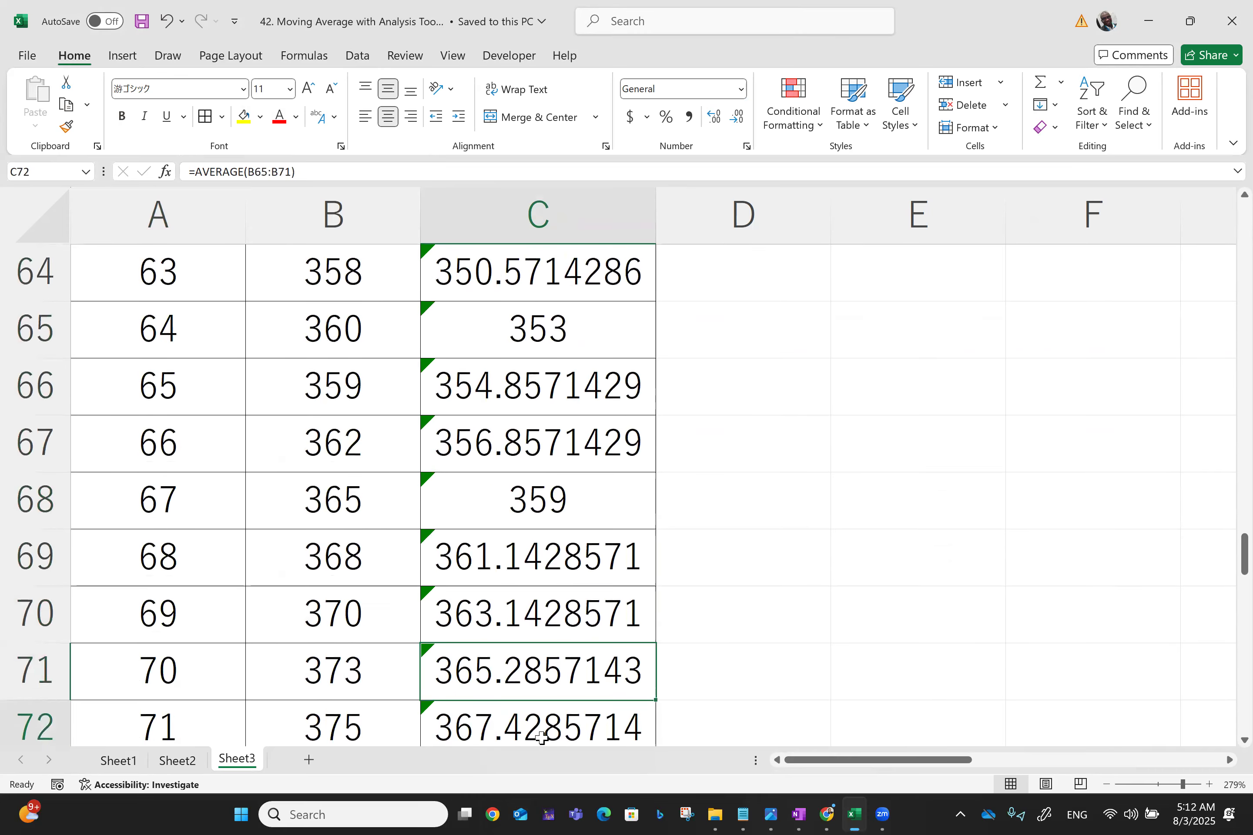
{"action": "key", "text": "Down"}
{"action": "key", "text": "Down"}
{"action": "key", "text": "Down"}
{"action": "key", "text": "Down"}
{"action": "key", "text": "Down"}
{"action": "key", "text": "Down"}
{"action": "key", "text": "Down"}
{"action": "key", "text": "Down"}
{"action": "key", "text": "Down"}
{"action": "key", "text": "Down"}
{"action": "key", "text": "Down"}
{"action": "key", "text": "Down"}
{"action": "key", "text": "Down"}
{"action": "key", "text": "Down"}
{"action": "key", "text": "Down"}
{"action": "key", "text": "Down"}
{"action": "key", "text": "Down"}
{"action": "key", "text": "Down"}
{"action": "key", "text": "Down"}
{"action": "key", "text": "Down"}
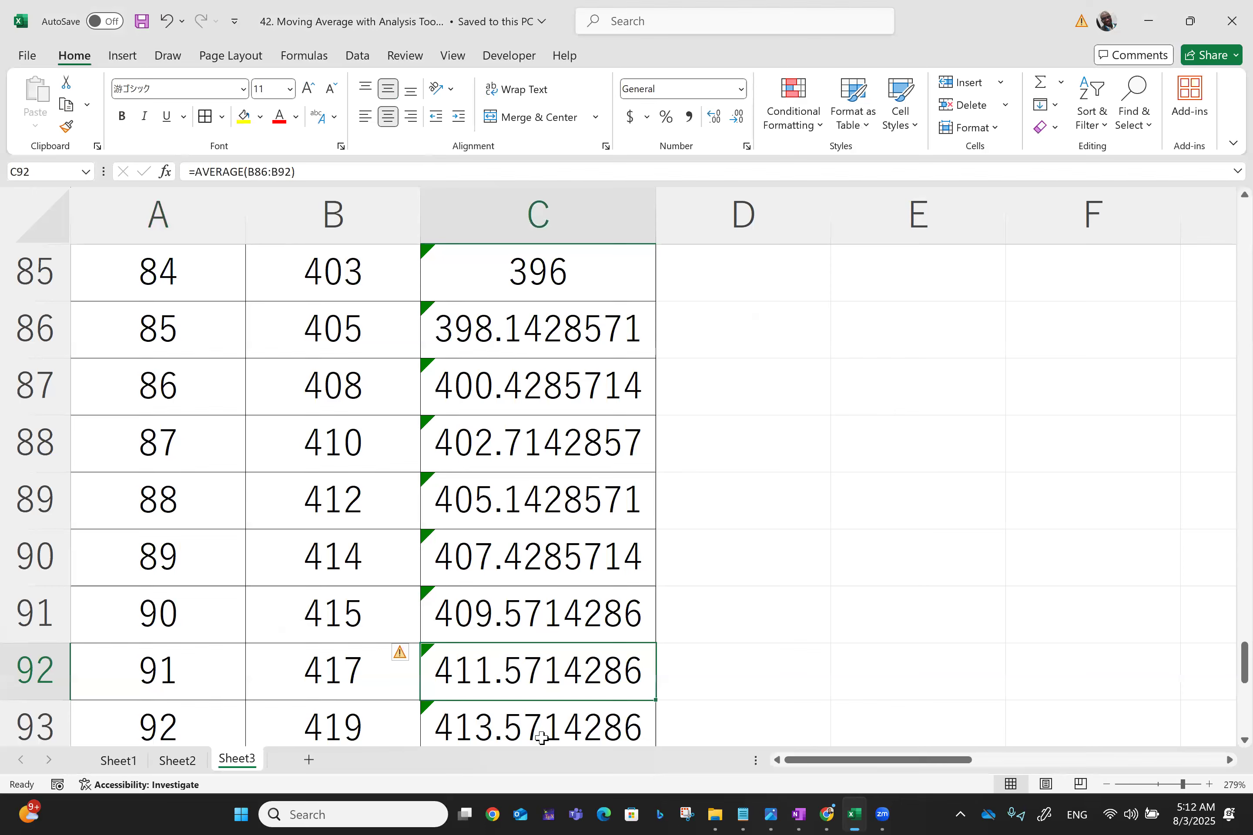
{"action": "key", "text": "Up"}
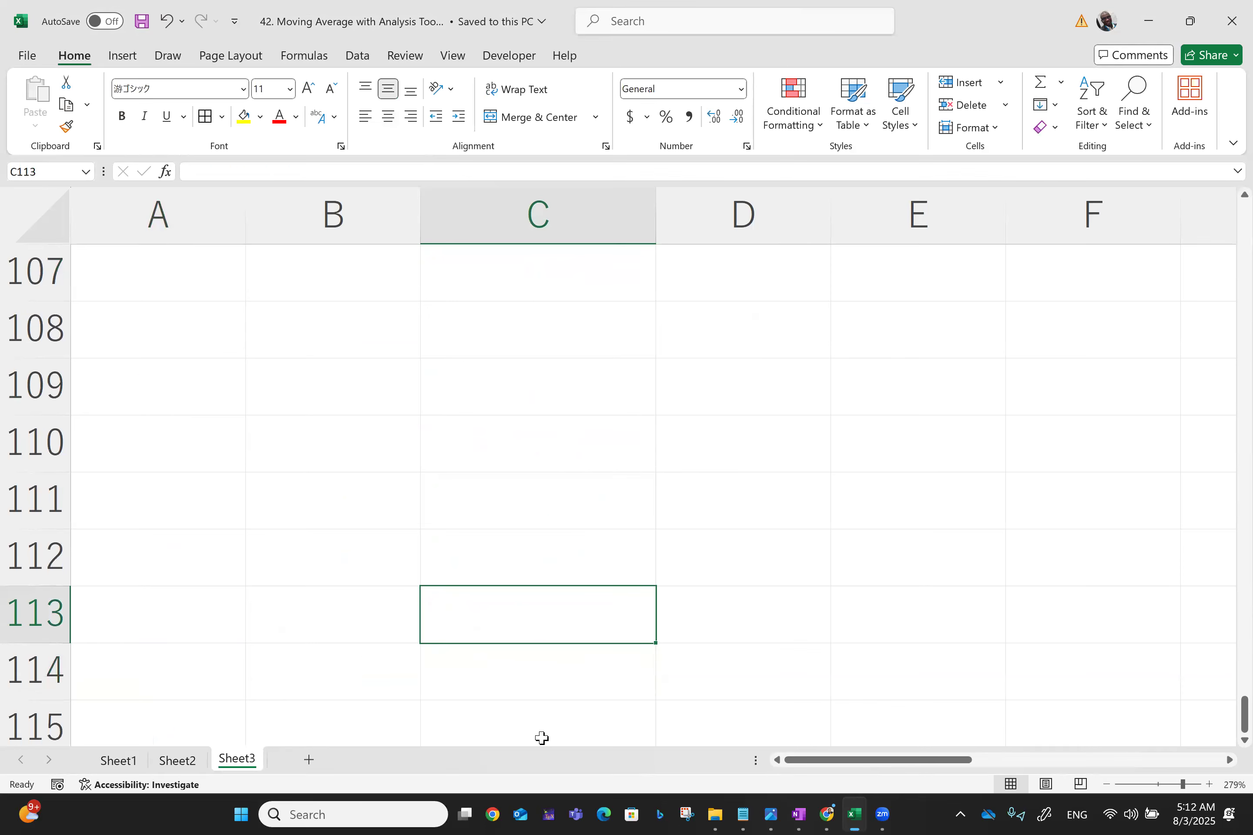
Return to cell A1 and inspect the moving average chart placed beside the table
{"action": "key", "text": "ctrl+Home"}
{"action": "scroll", "coordinate": [542, 738], "scroll_direction": "right", "scroll_amount": 3}
{"action": "scroll", "coordinate": [542, 738], "scroll_direction": "right", "scroll_amount": 3}
{"action": "scroll", "coordinate": [542, 738], "scroll_direction": "down", "scroll_amount": 3}
{"action": "scroll", "coordinate": [542, 739], "scroll_direction": "up", "scroll_amount": 1}
{"action": "scroll", "coordinate": [542, 739], "scroll_direction": "left", "scroll_amount": 1}
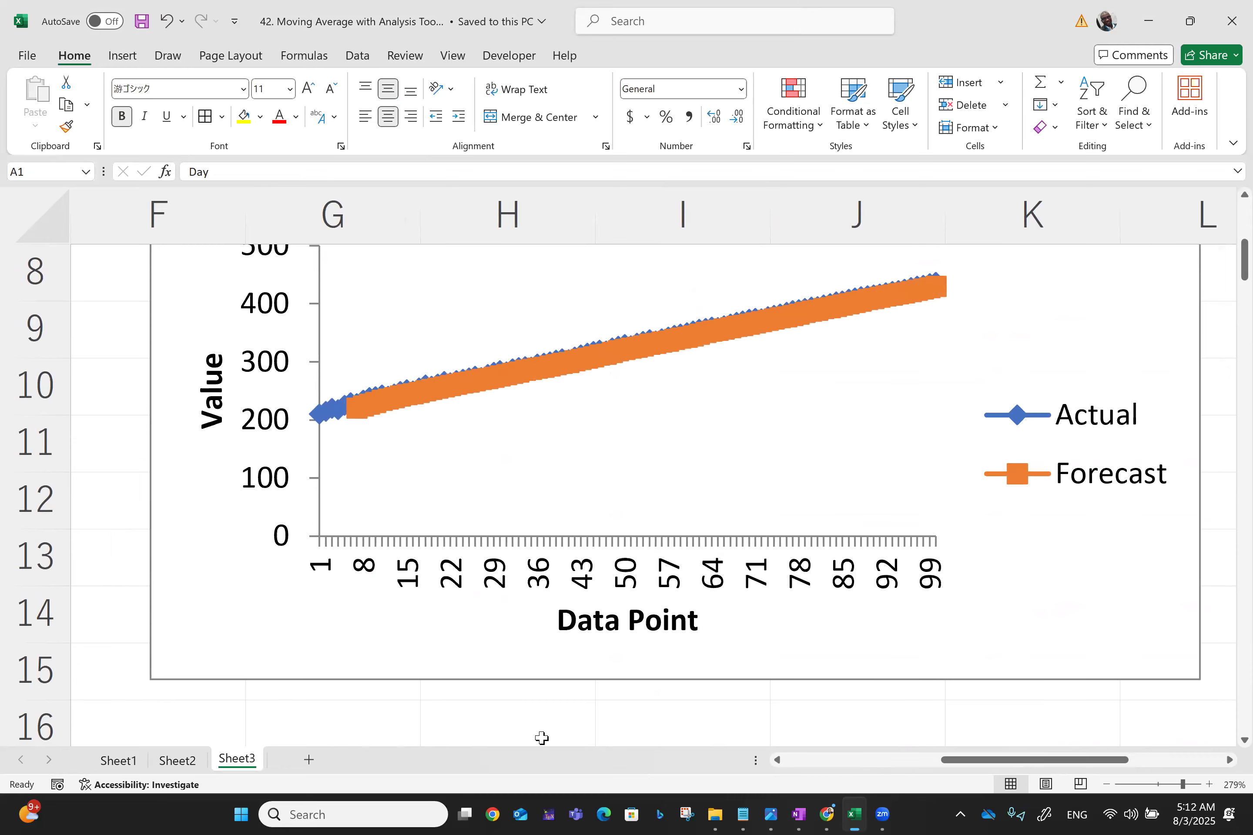
{"action": "scroll", "coordinate": [541, 739], "scroll_direction": "left", "scroll_amount": 4}
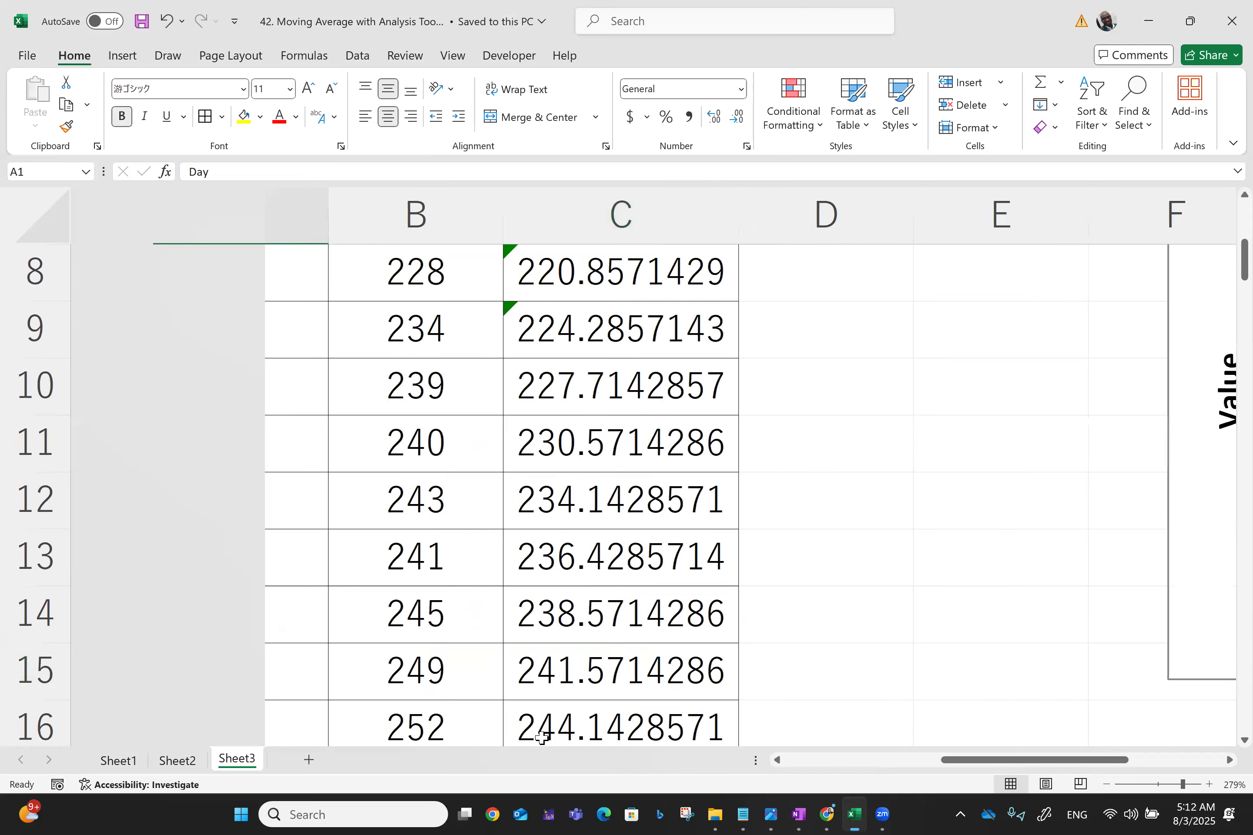
{"action": "scroll", "coordinate": [541, 739], "scroll_direction": "up", "scroll_amount": 3}
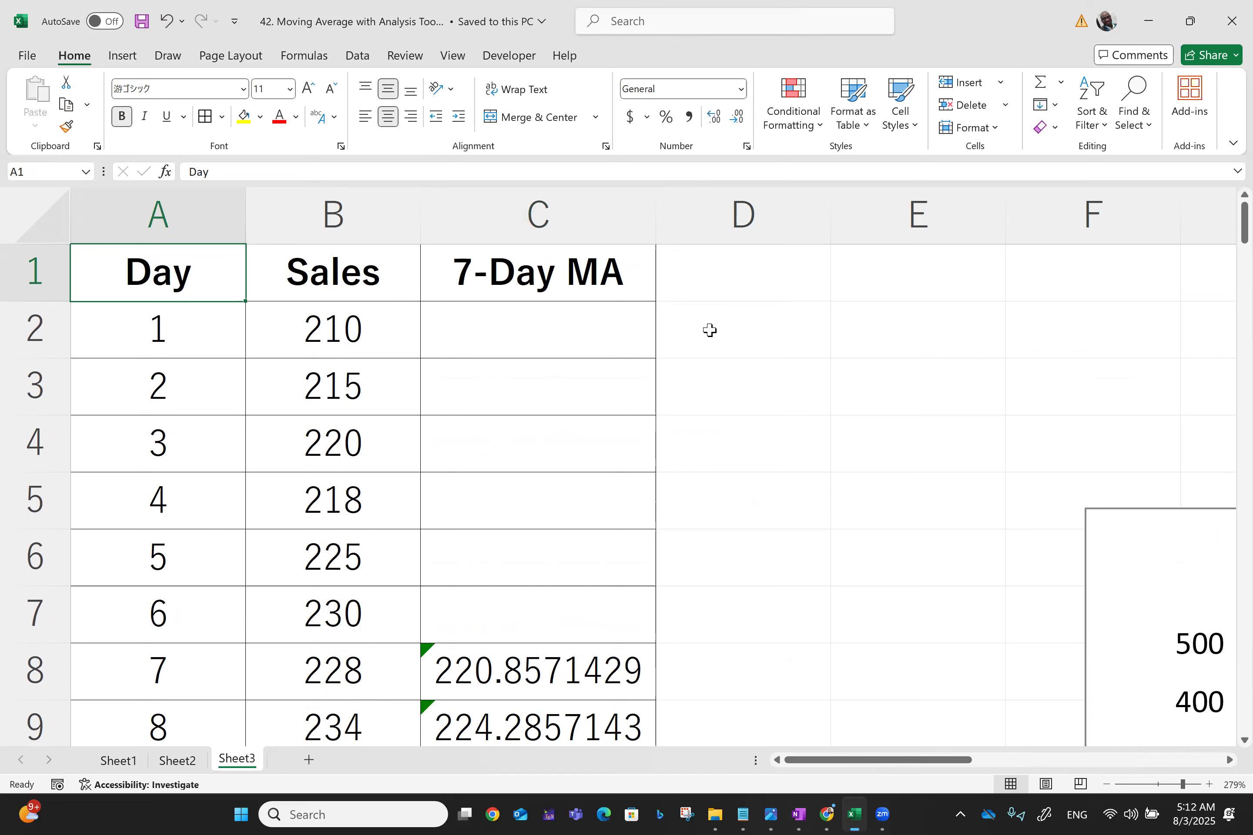
Check the first 7-day average by entering =SUM(B2:B8)/7 in D8, then delete that check formula
{"action": "left_click", "coordinate": [703, 662]}
{"action": "type", "text": "="}
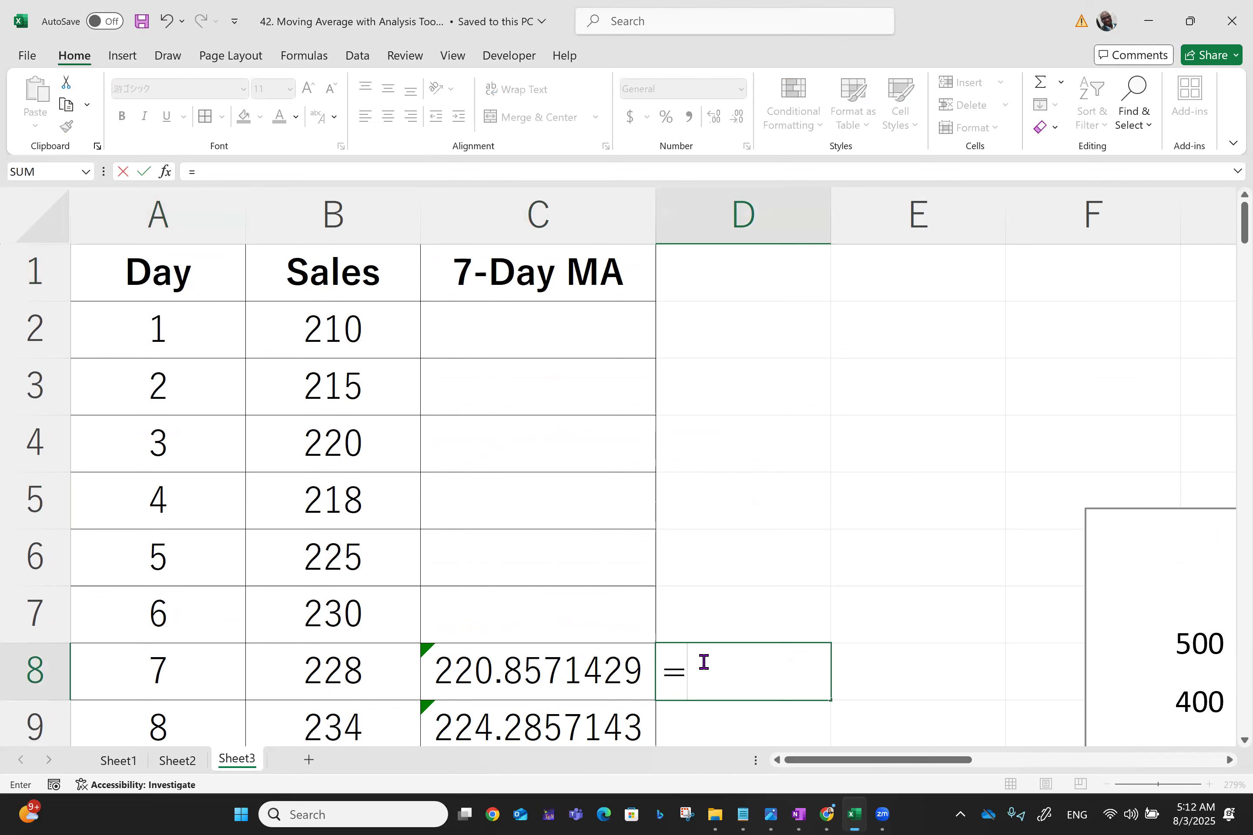
{"action": "type", "text": "su"}
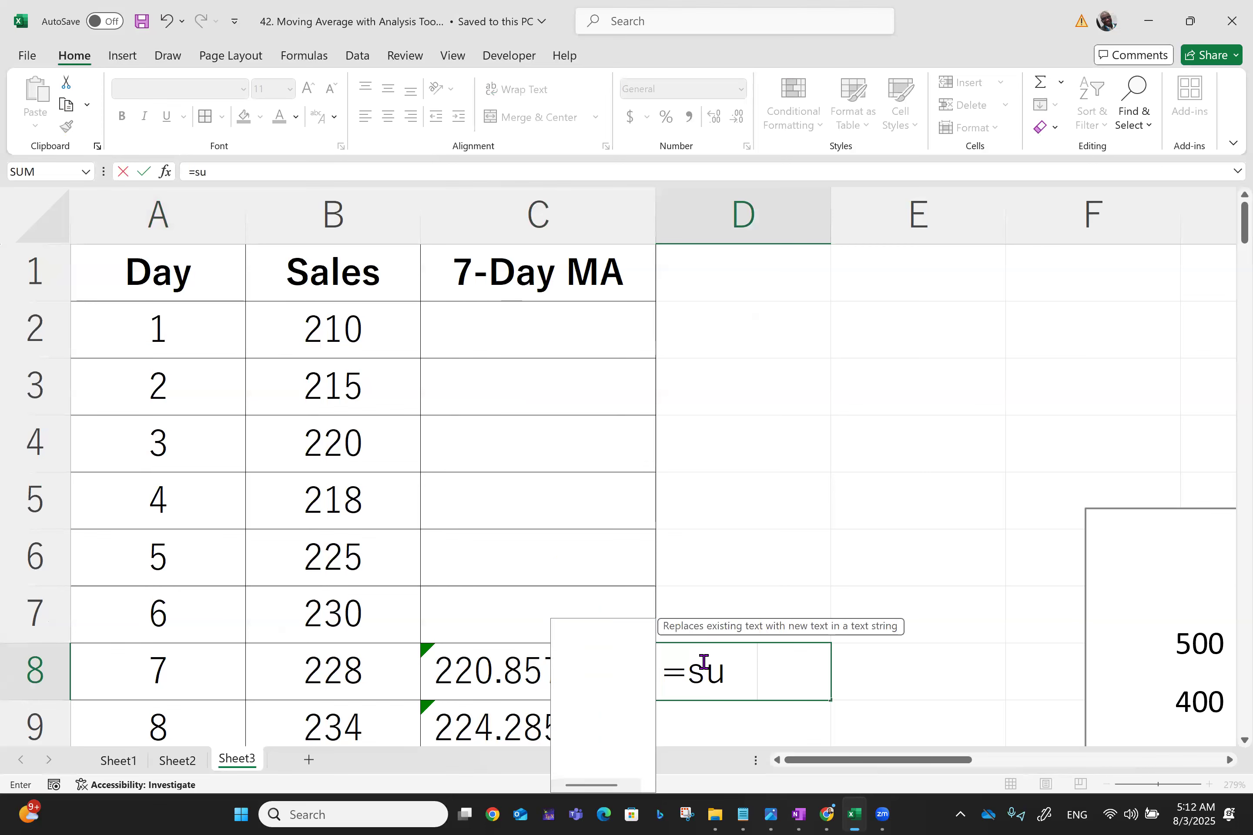
{"action": "type", "text": "m("}
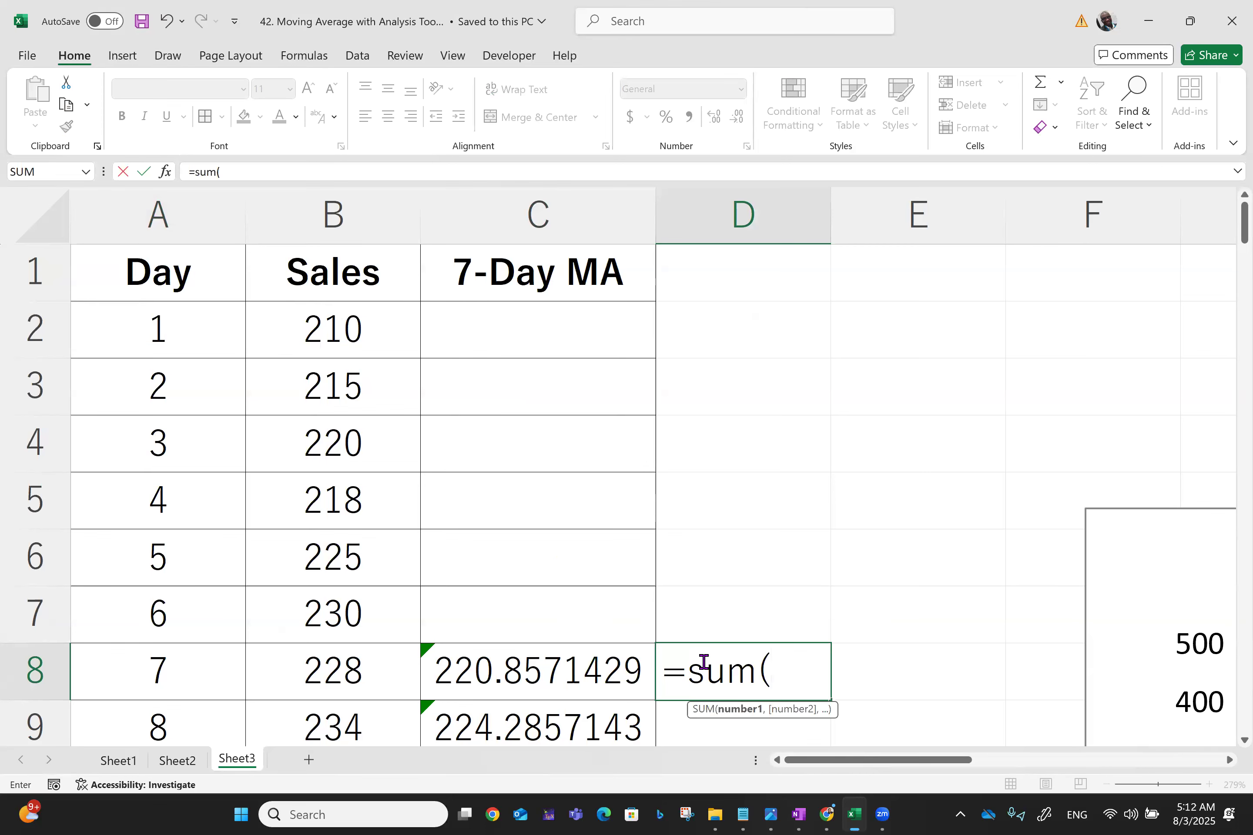
{"action": "left_click", "coordinate": [333, 332]}
{"action": "key", "text": "F8"}
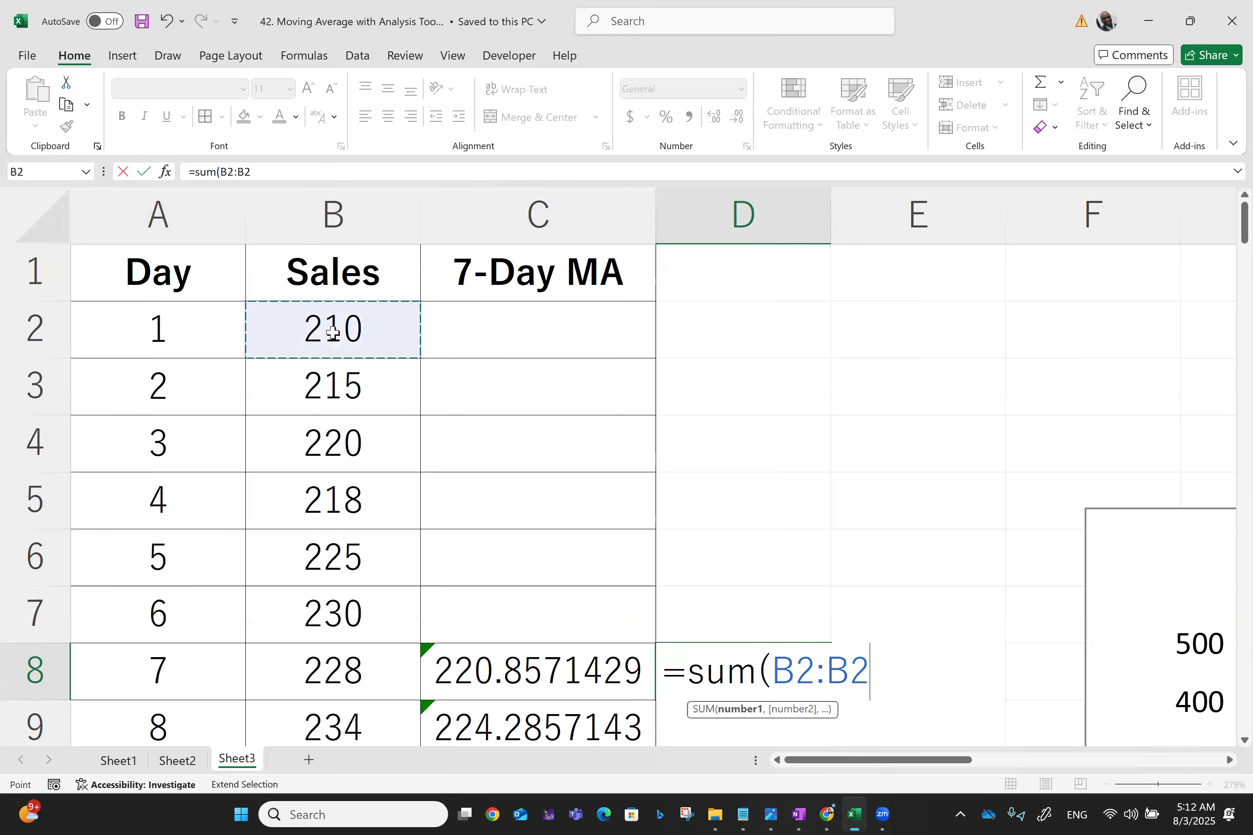
{"action": "left_click", "coordinate": [320, 674]}
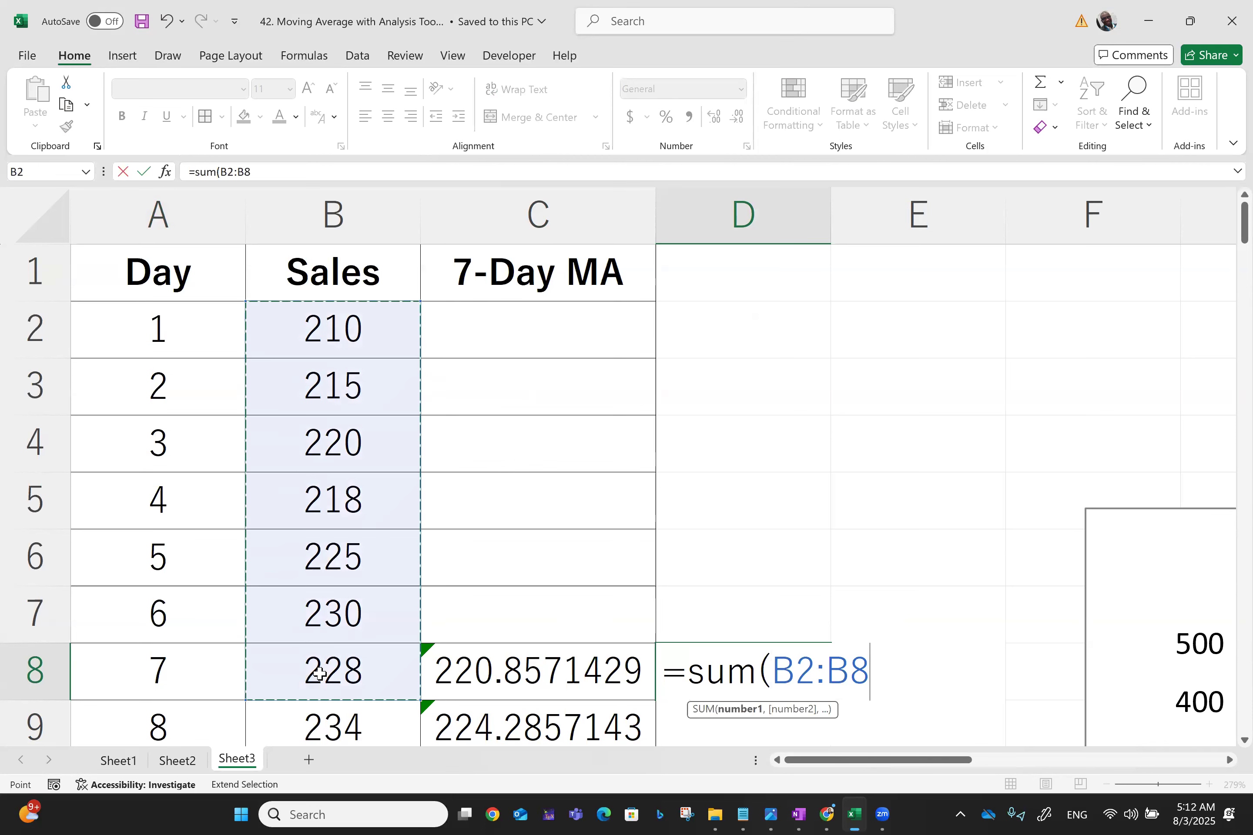
{"action": "type", "text": ")"}
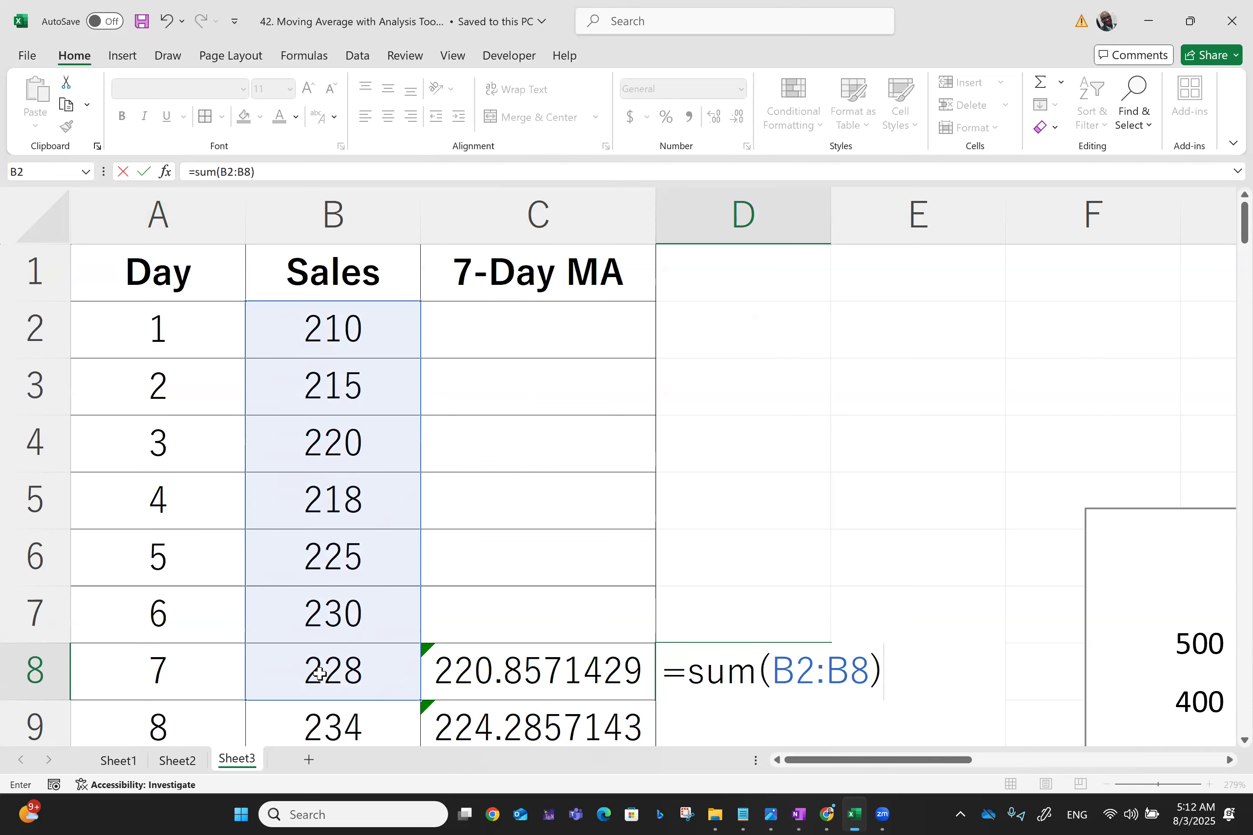
{"action": "type", "text": "/7"}
{"action": "key", "text": "Return"}
{"action": "key", "text": "Up"}
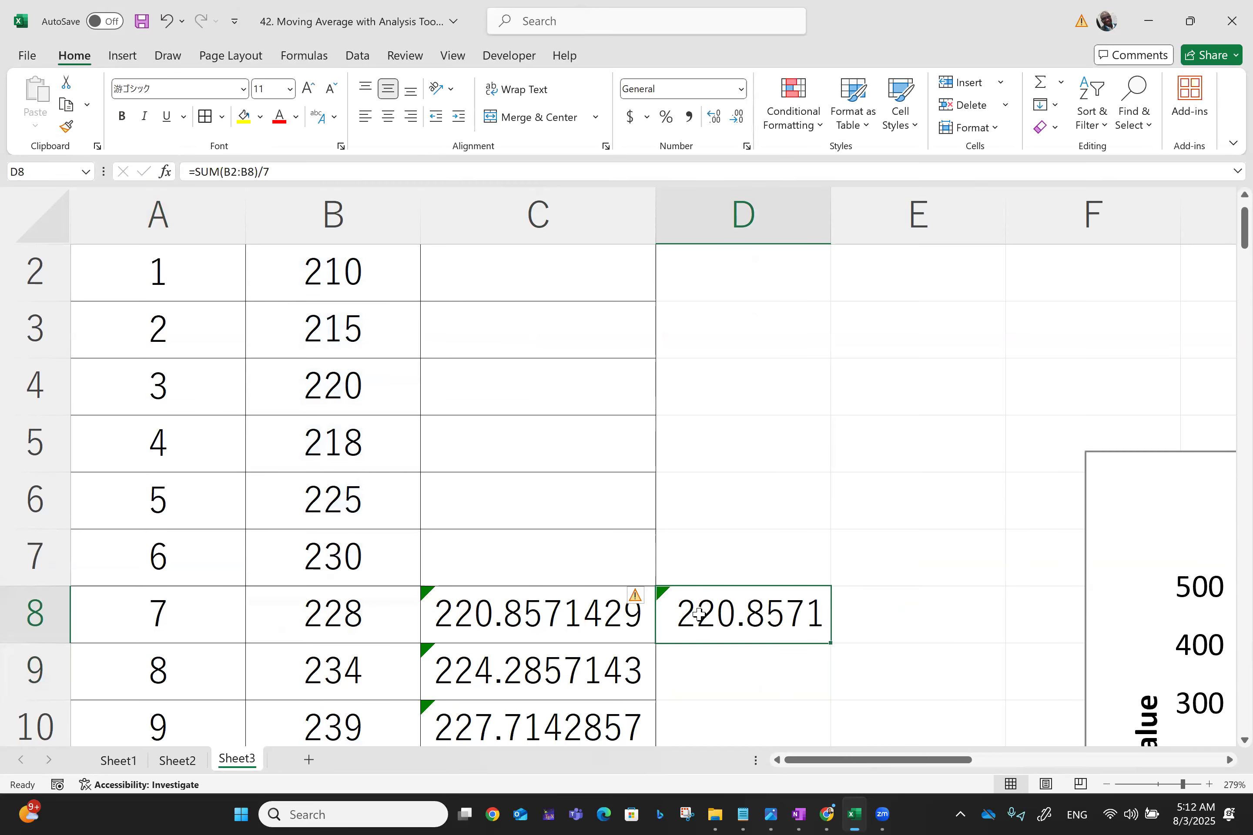
{"action": "key", "text": "Delete"}
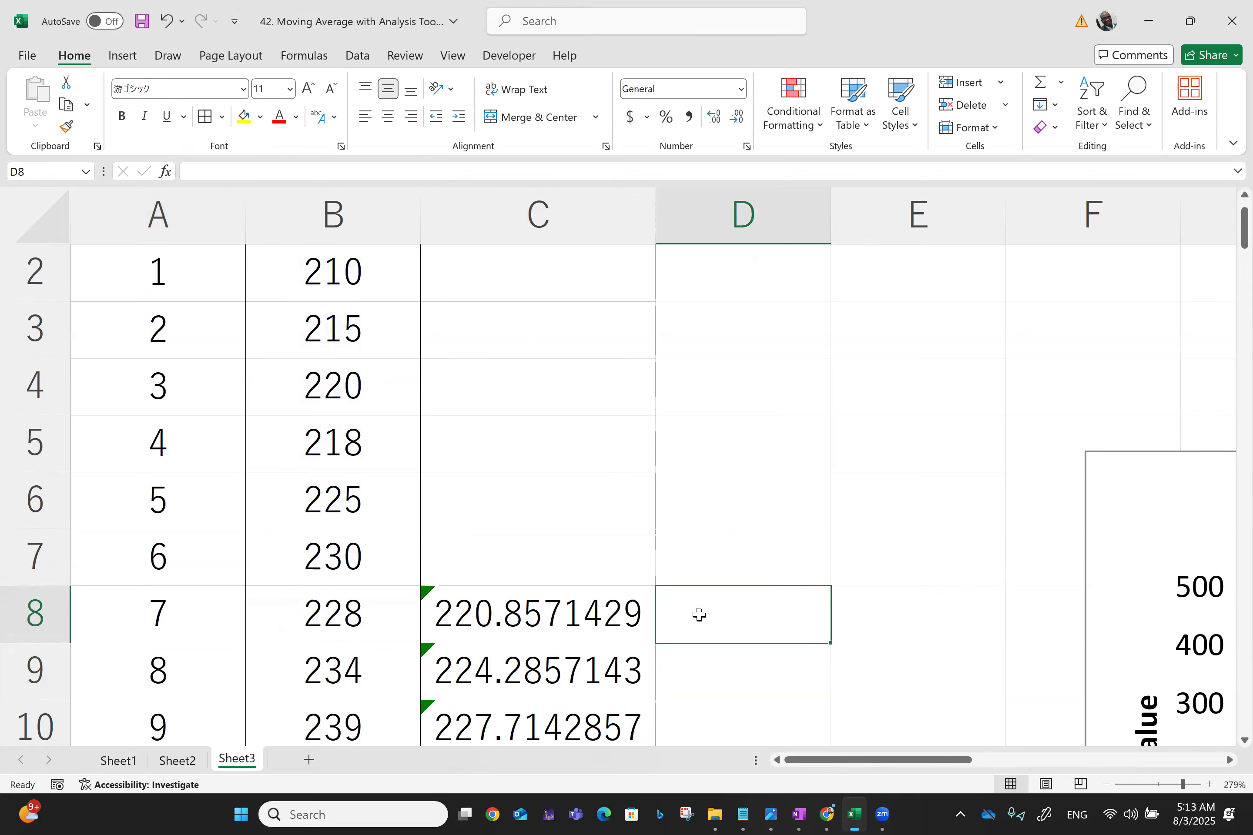
Save the workbook and jump back to cell A1 at the top of the sheet
{"action": "key", "text": "ctrl+s"}
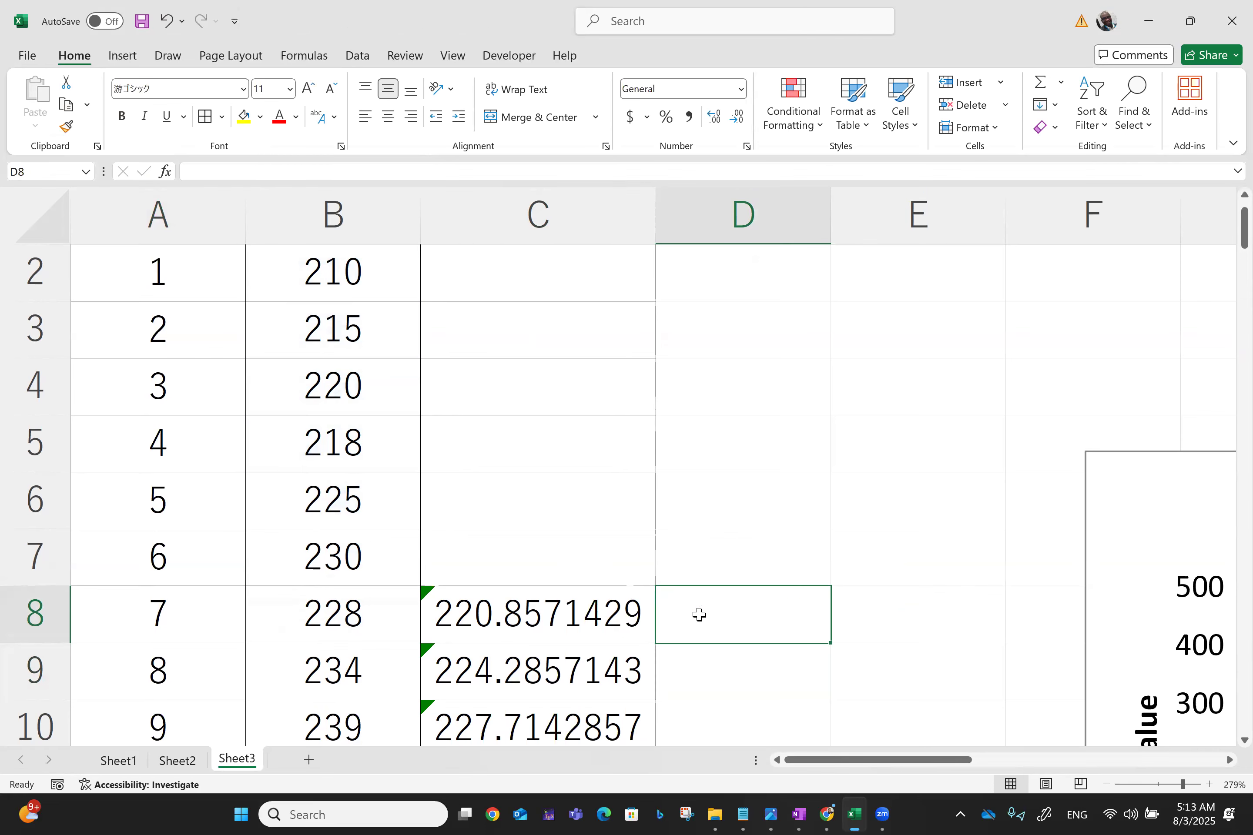
{"action": "key", "text": "ctrl+Home"}
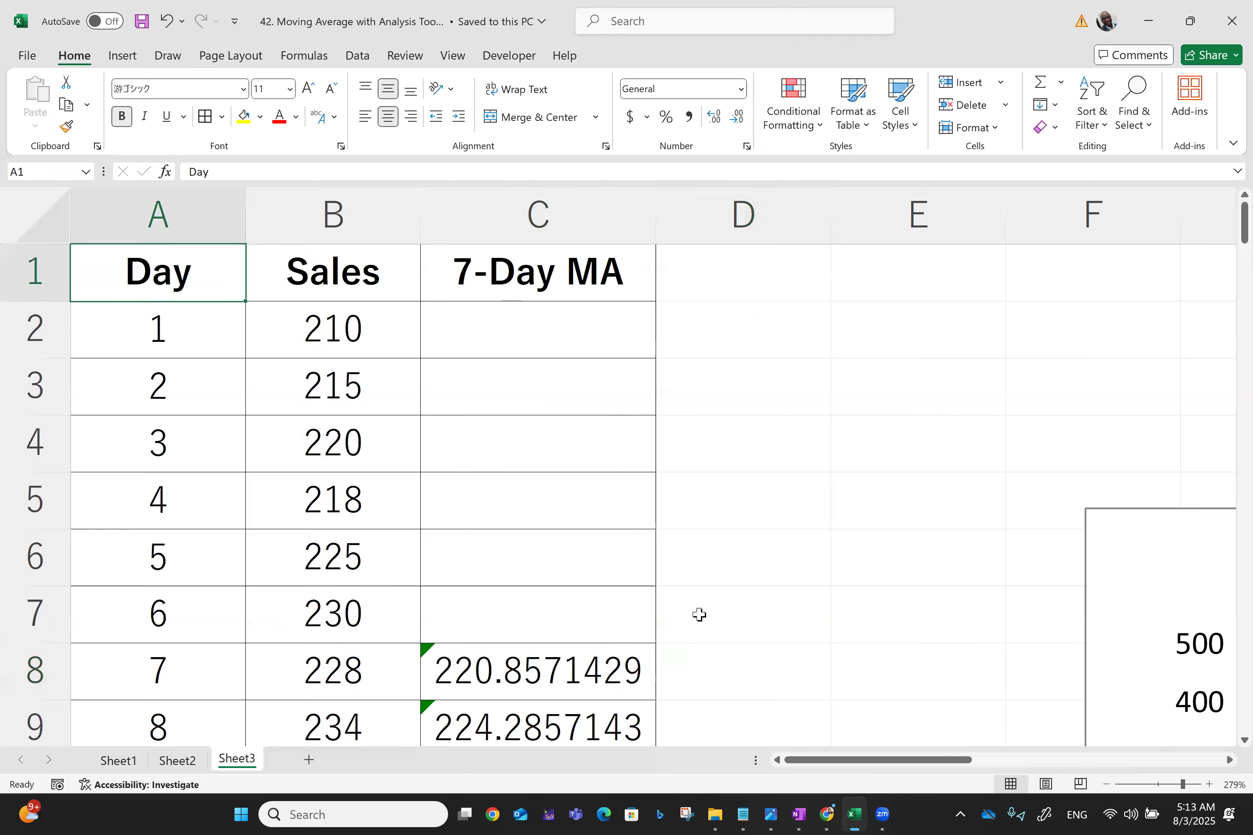
{"action": "scroll", "coordinate": [699, 614], "scroll_direction": "right", "scroll_amount": 5}
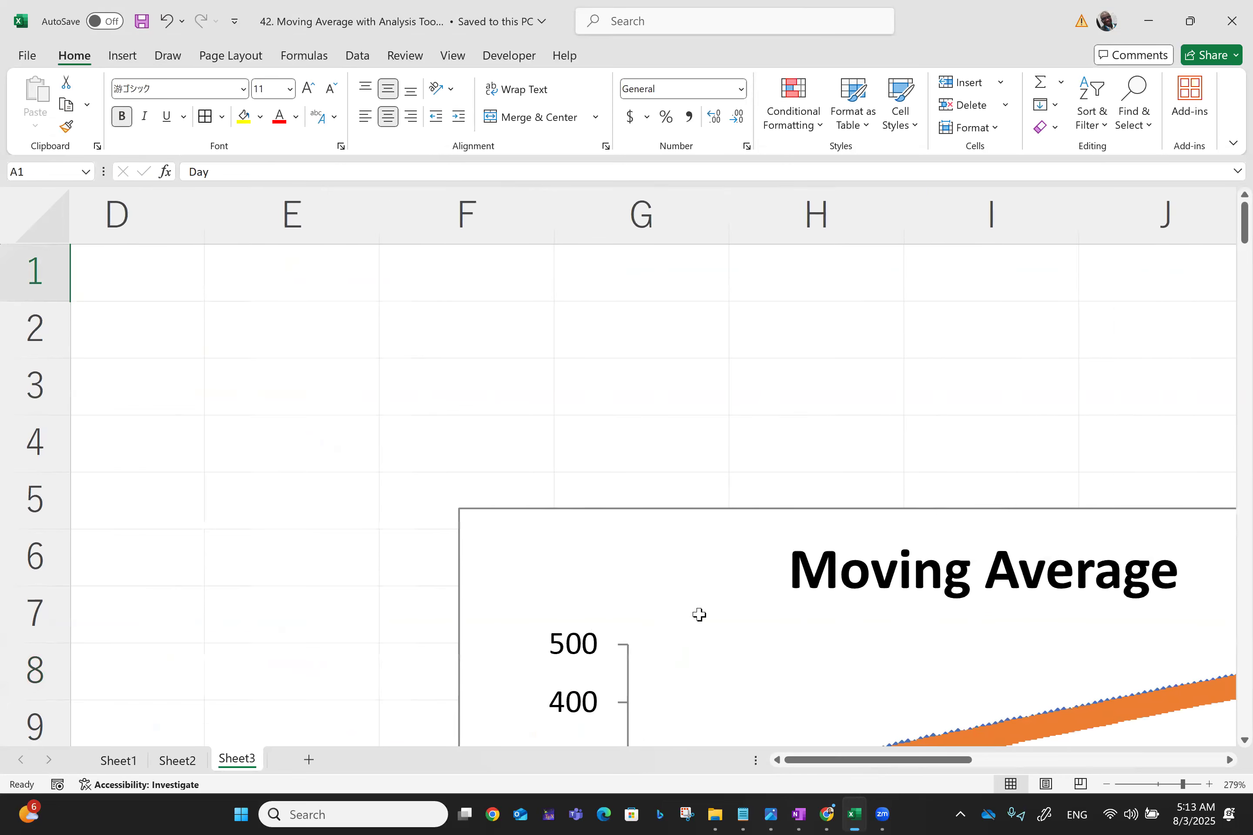
{"action": "scroll", "coordinate": [699, 614], "scroll_direction": "left", "scroll_amount": 5}
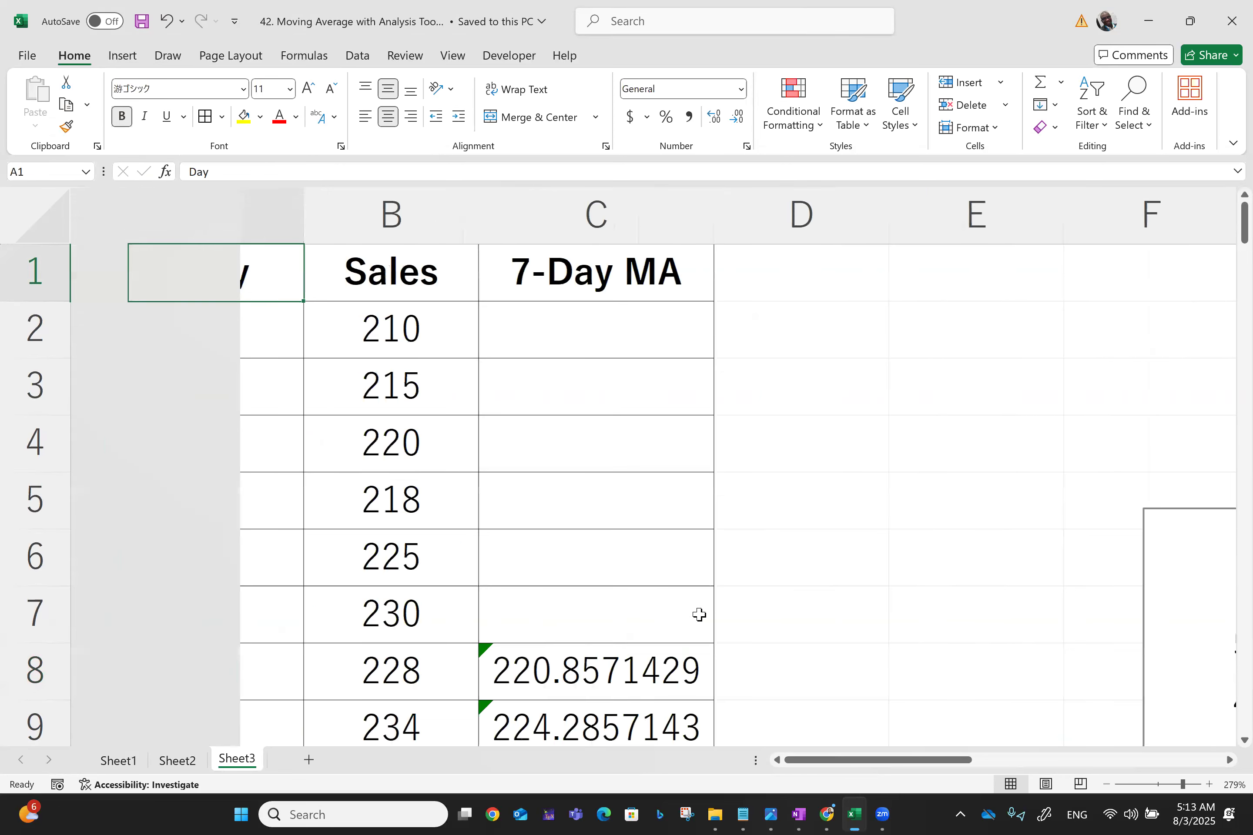